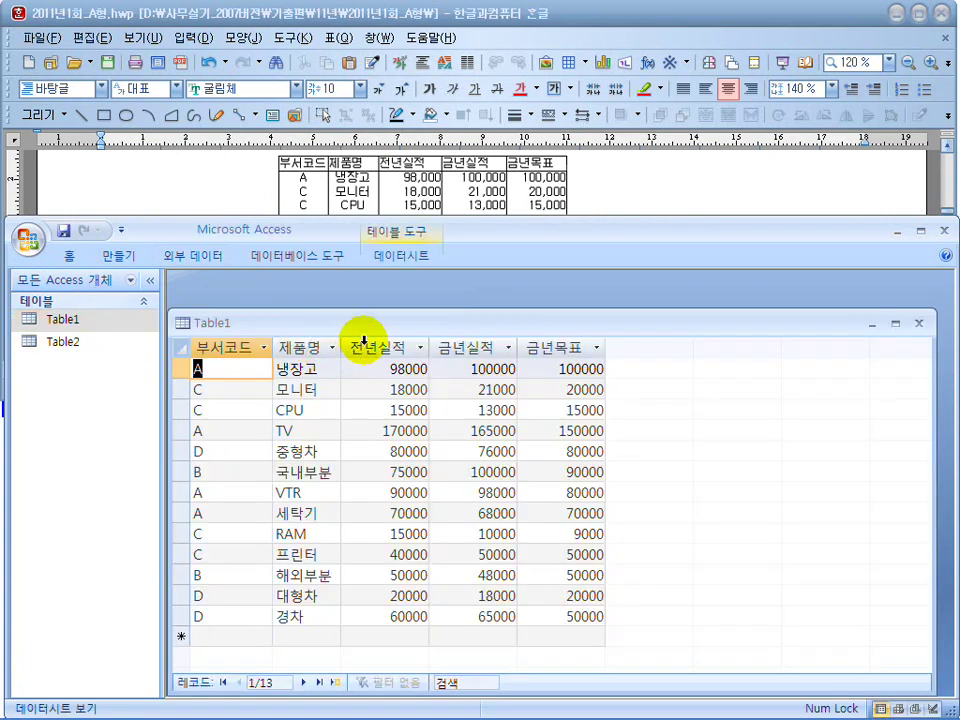
Open Table2 in front of Table1 and compare the 부서코드 fields of the two tables.
left_click(366, 345)
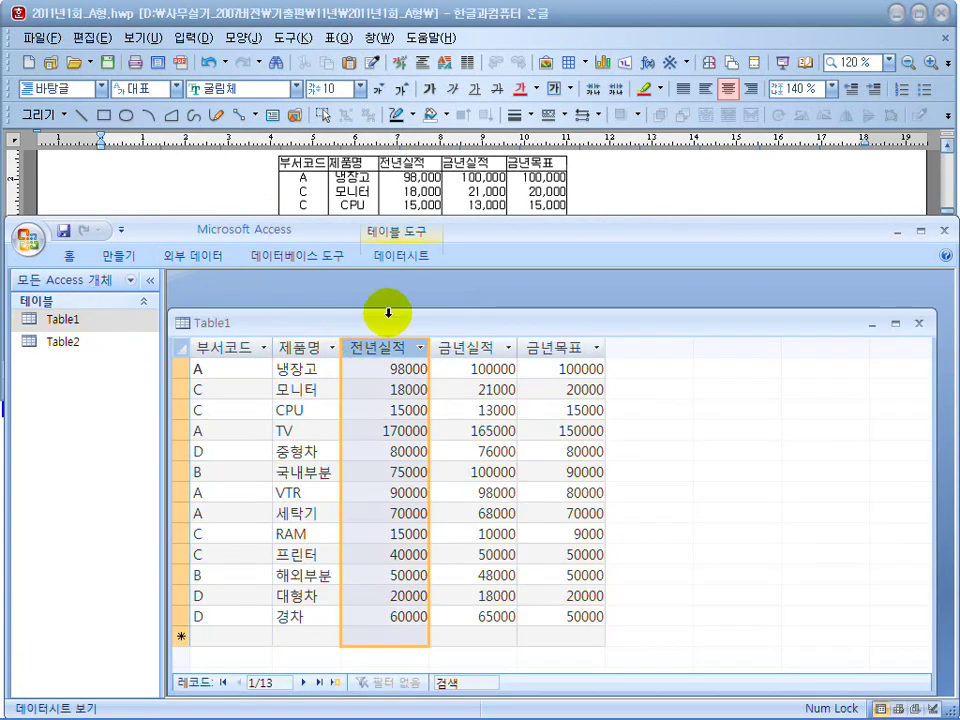
left_click_drag(386, 328, 401, 300)
left_click(454, 369)
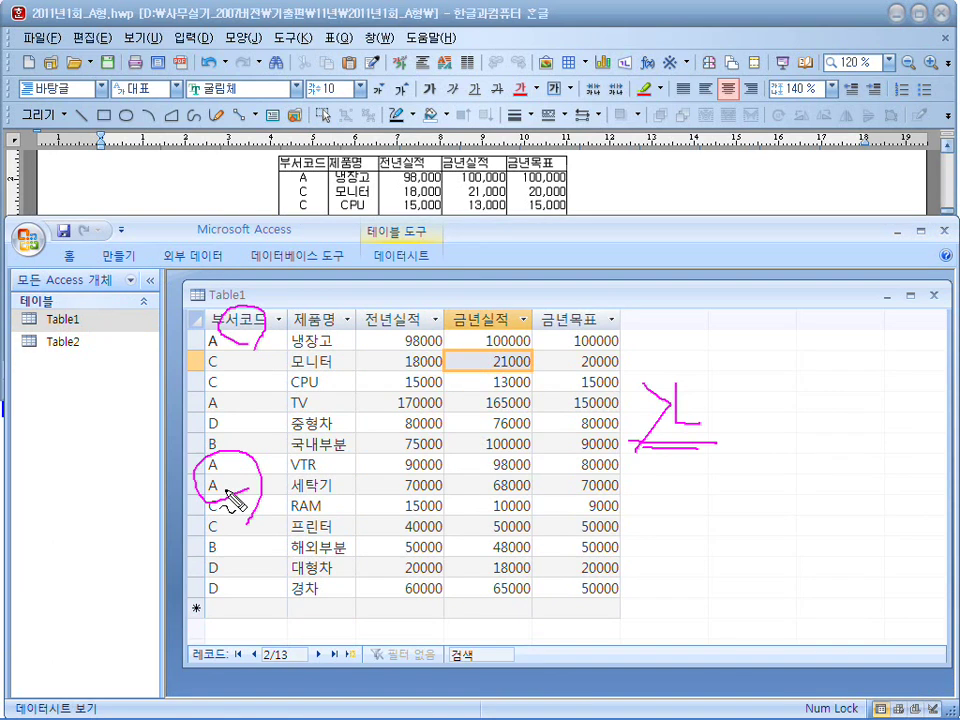
double_click(62, 341)
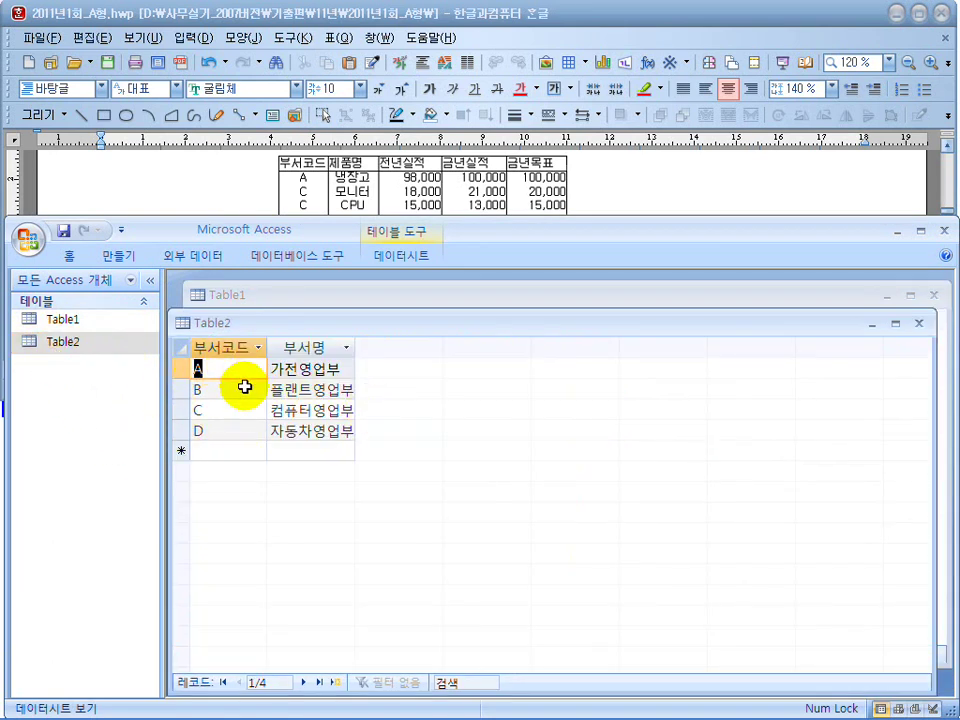
left_click_drag(296, 332, 522, 406)
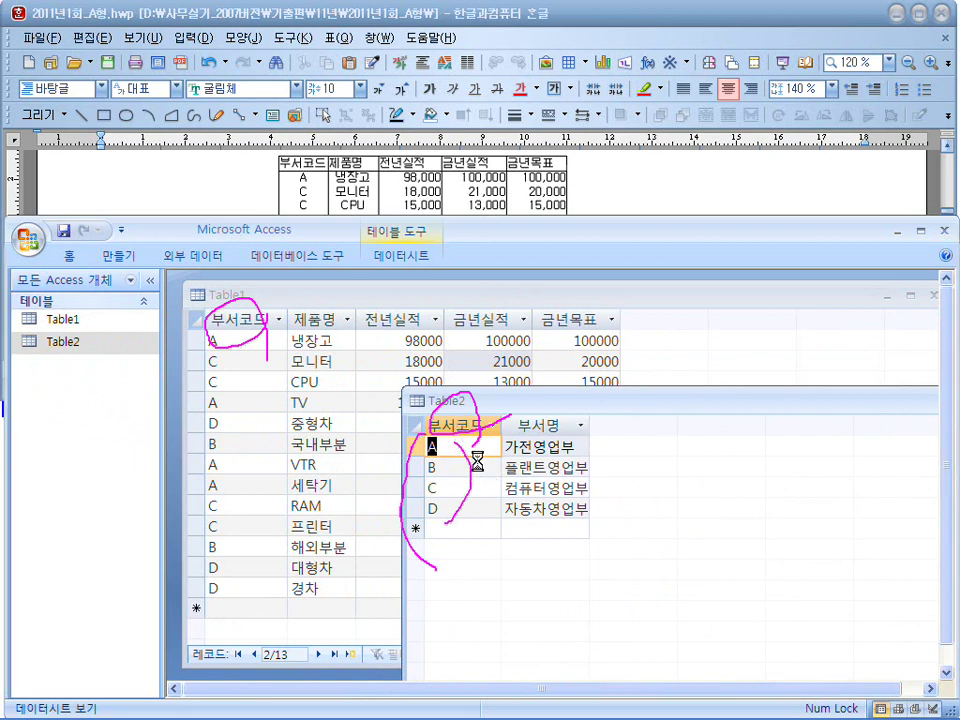
key("Escape")
left_click(465, 400)
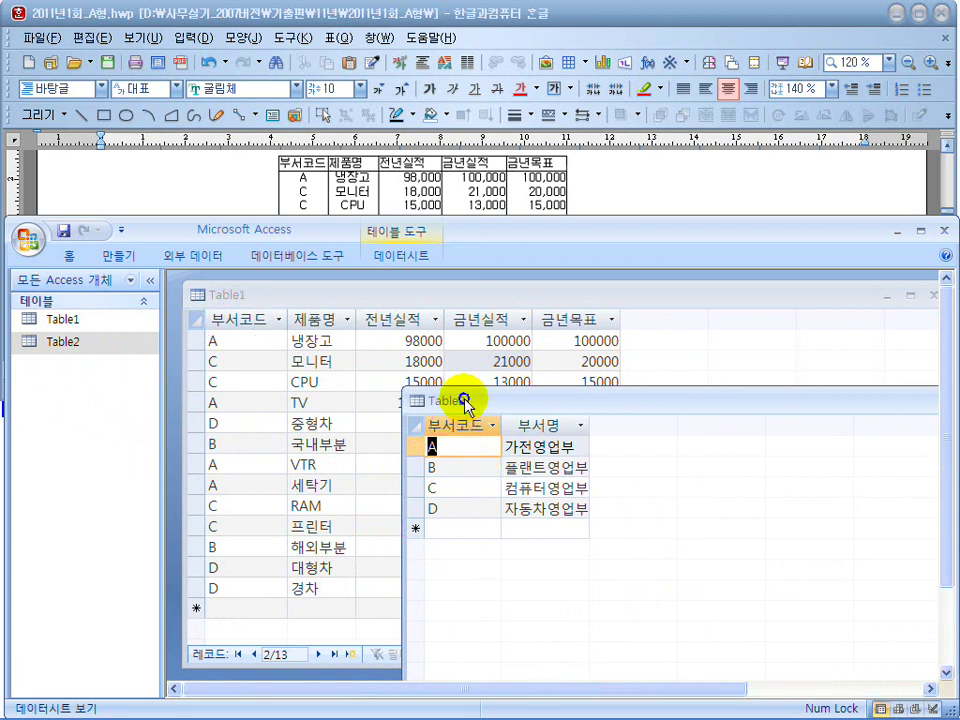
Show Table2 in Design view, restore the full ribbon and set 부서코드 as the primary key.
left_click(65, 258)
left_click(31, 300)
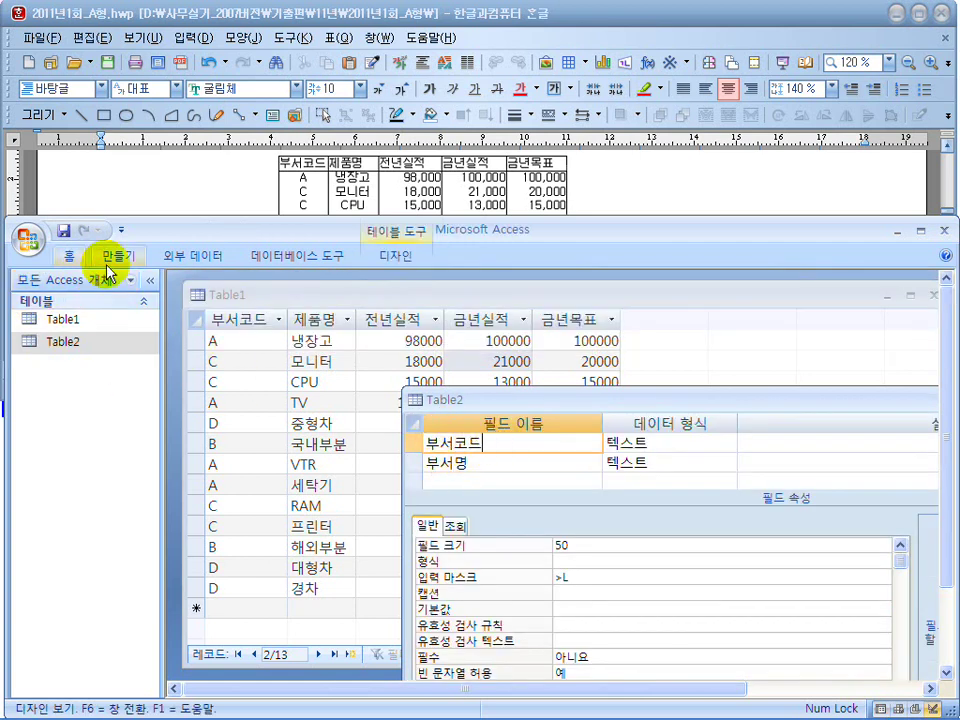
left_click(121, 232)
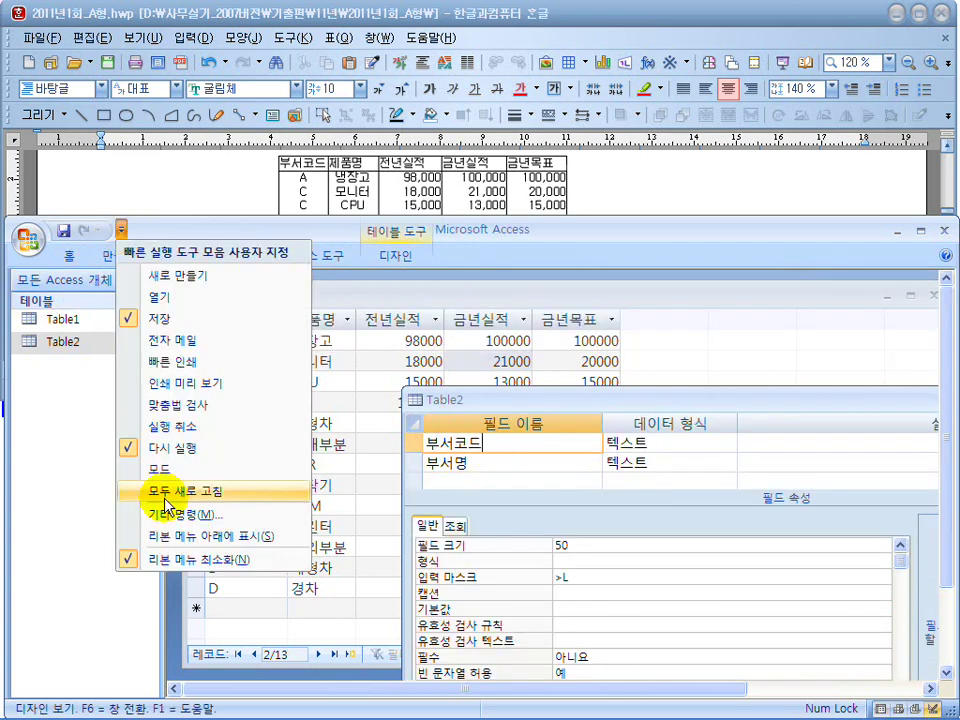
left_click(178, 562)
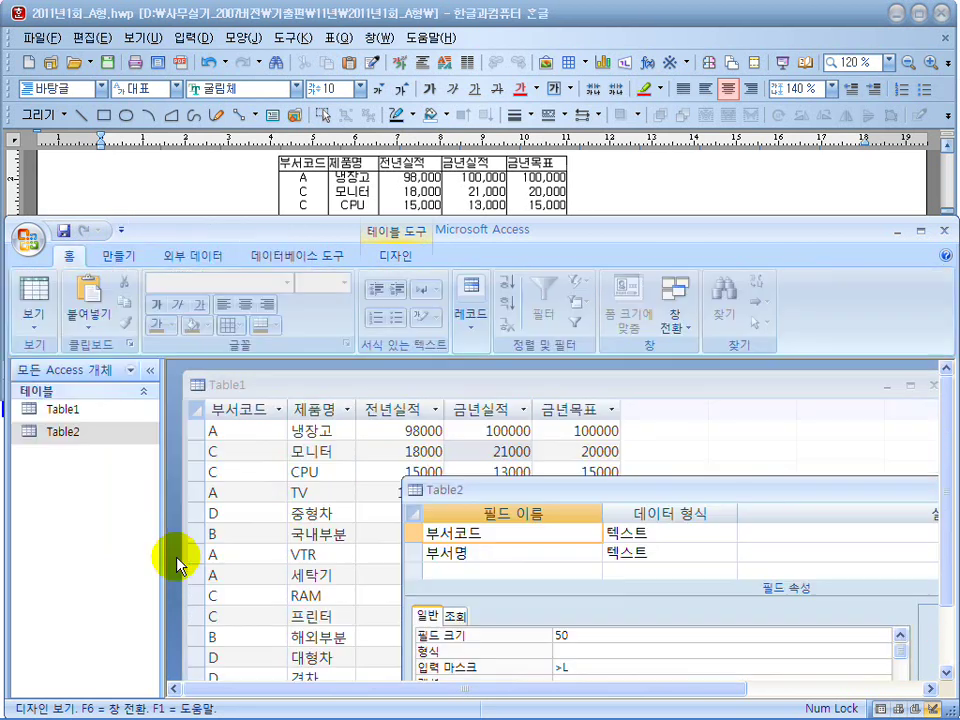
left_click(397, 256)
left_click(90, 322)
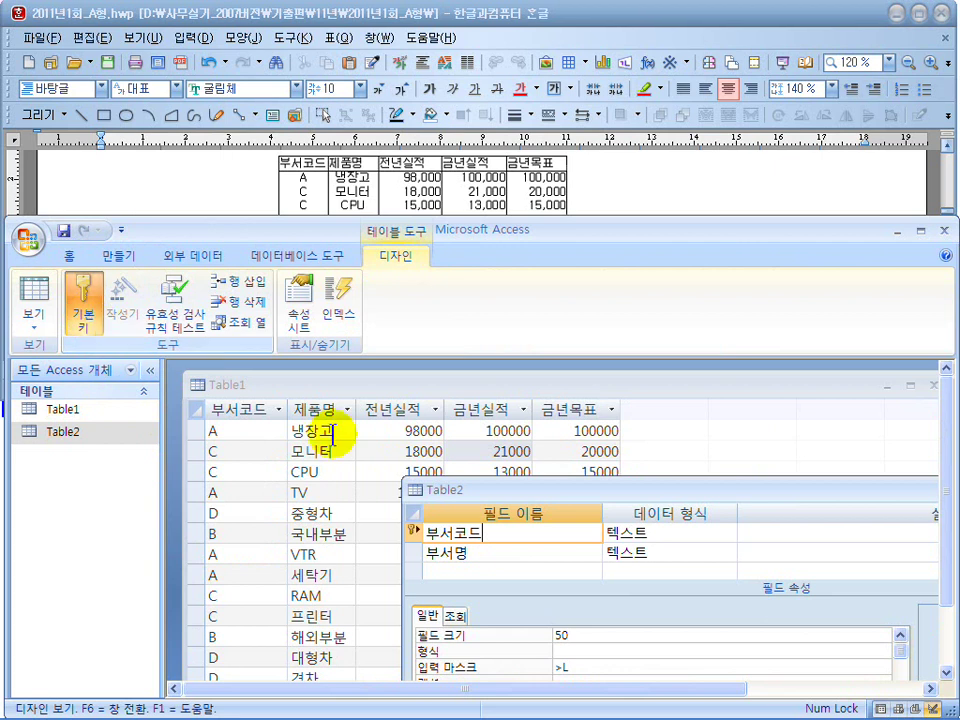
Close Table2 with its design changes saved, and close Table1 as well.
left_click_drag(565, 492, 364, 420)
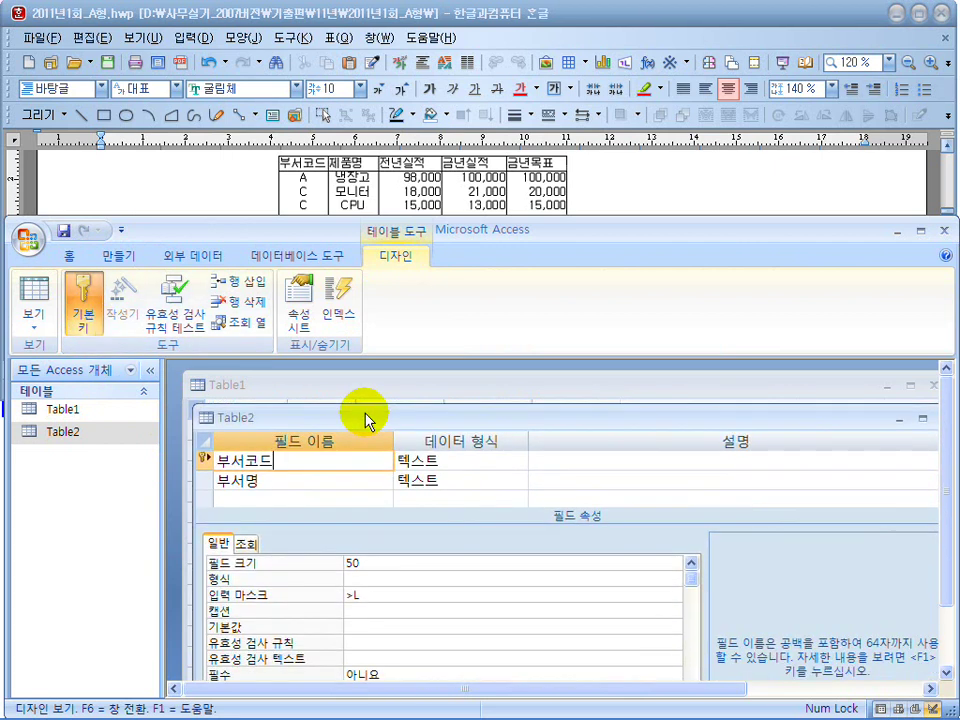
left_click_drag(846, 428, 732, 418)
left_click(803, 428)
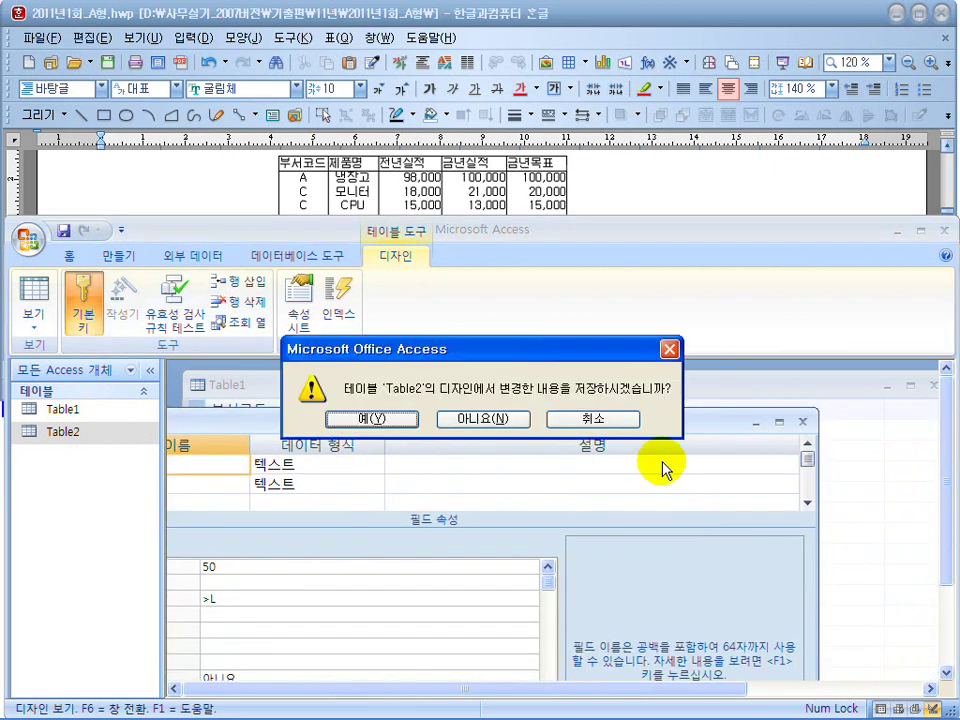
left_click(390, 422)
left_click_drag(612, 384, 542, 396)
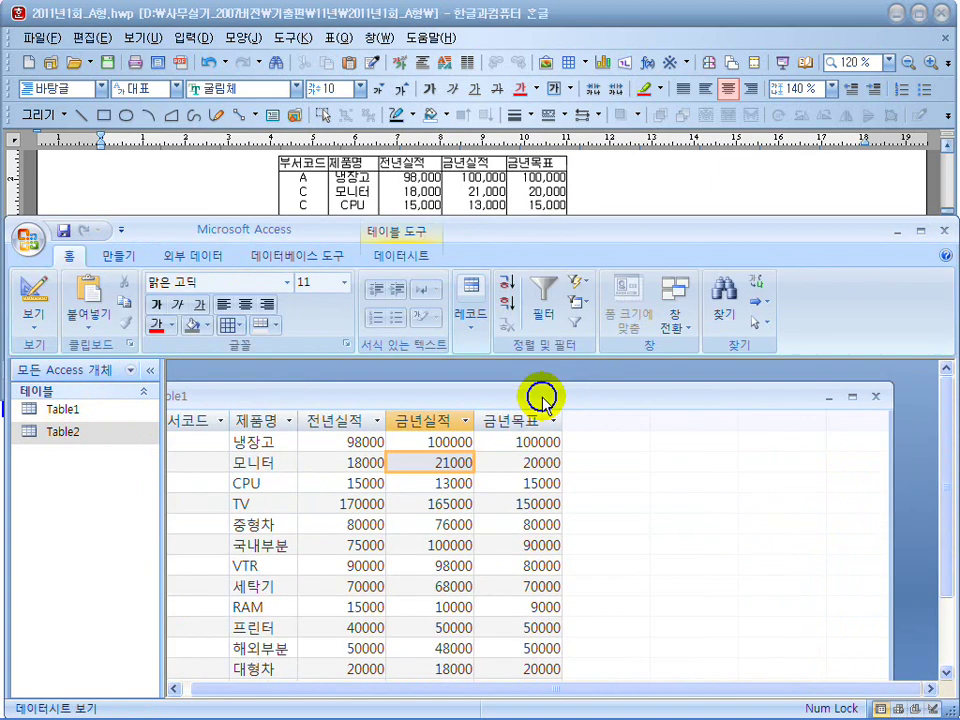
left_click(872, 400)
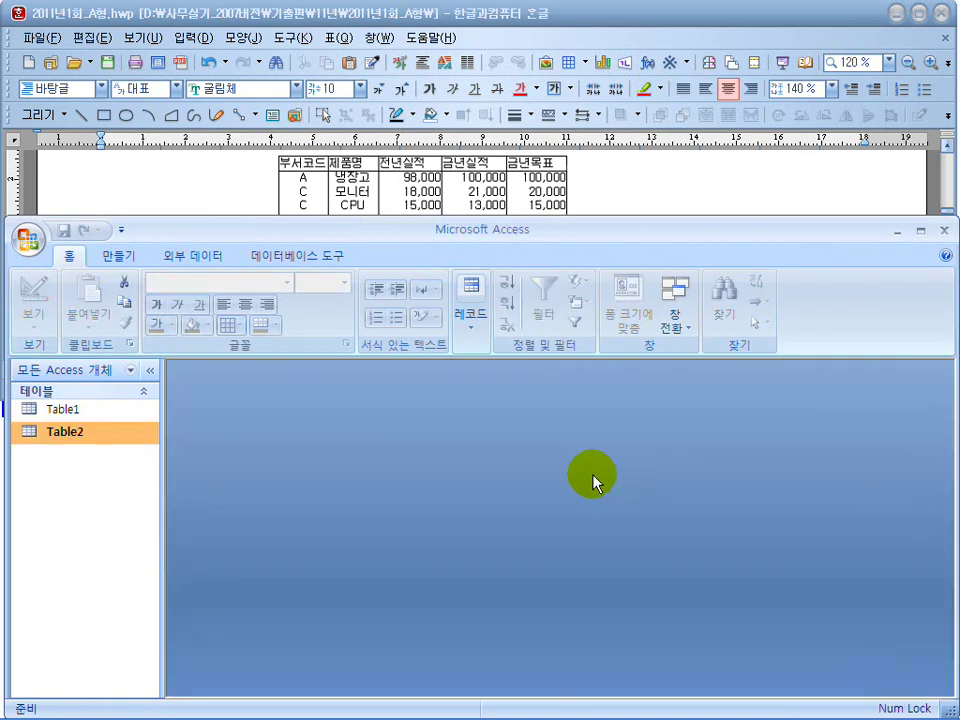
Open the database's Relationships window and add Table2 and Table1 to it.
left_click(308, 258)
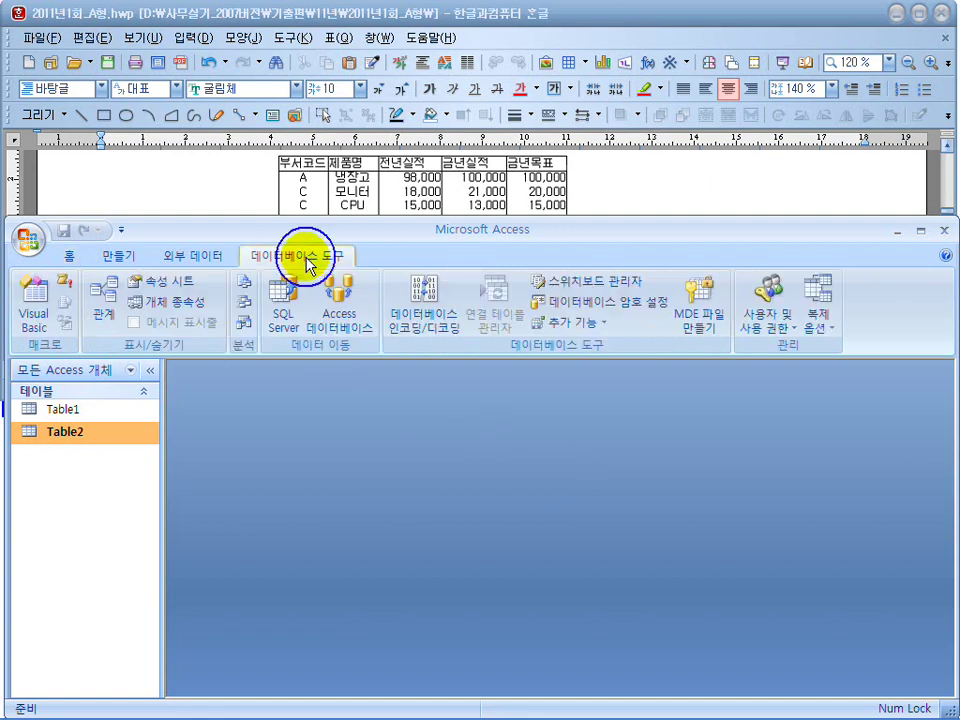
left_click(106, 303)
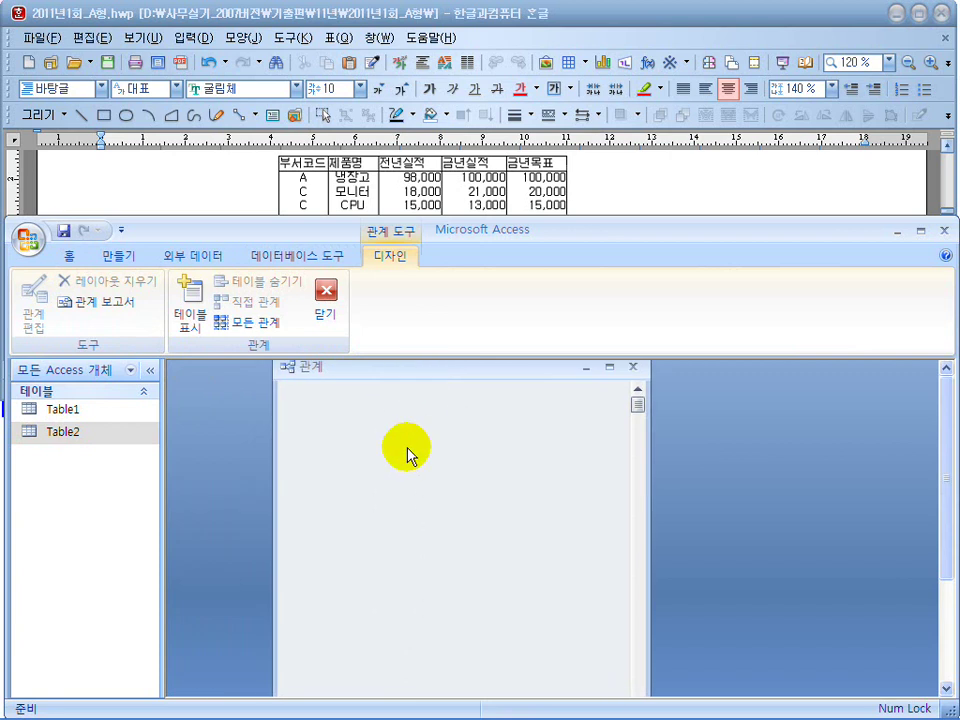
right_click(408, 444)
left_click(429, 458)
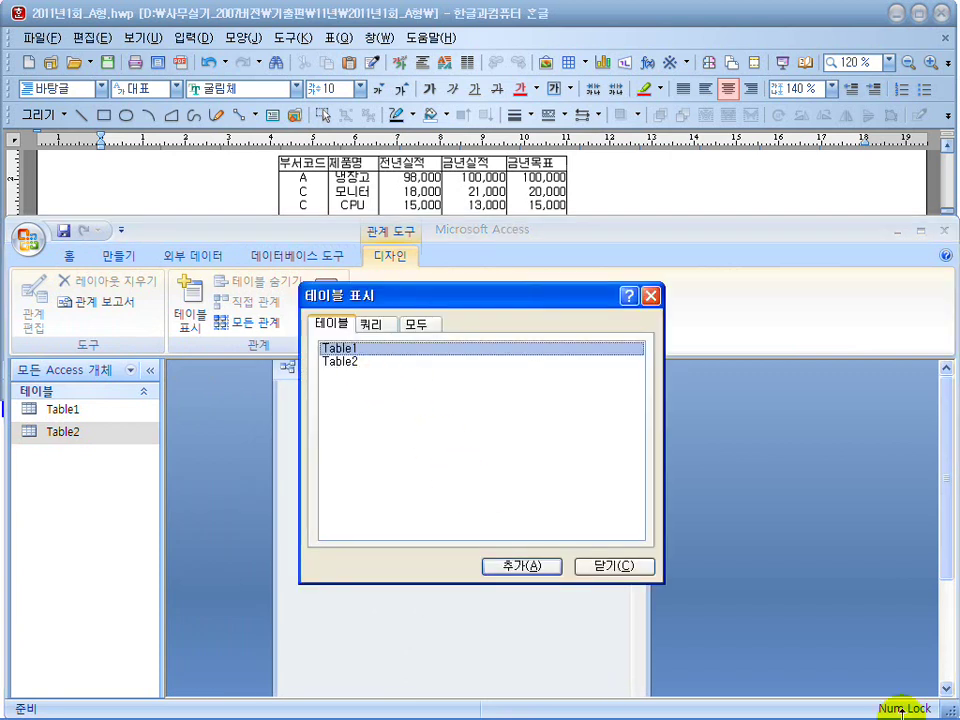
double_click(385, 363)
left_click_drag(458, 298, 777, 305)
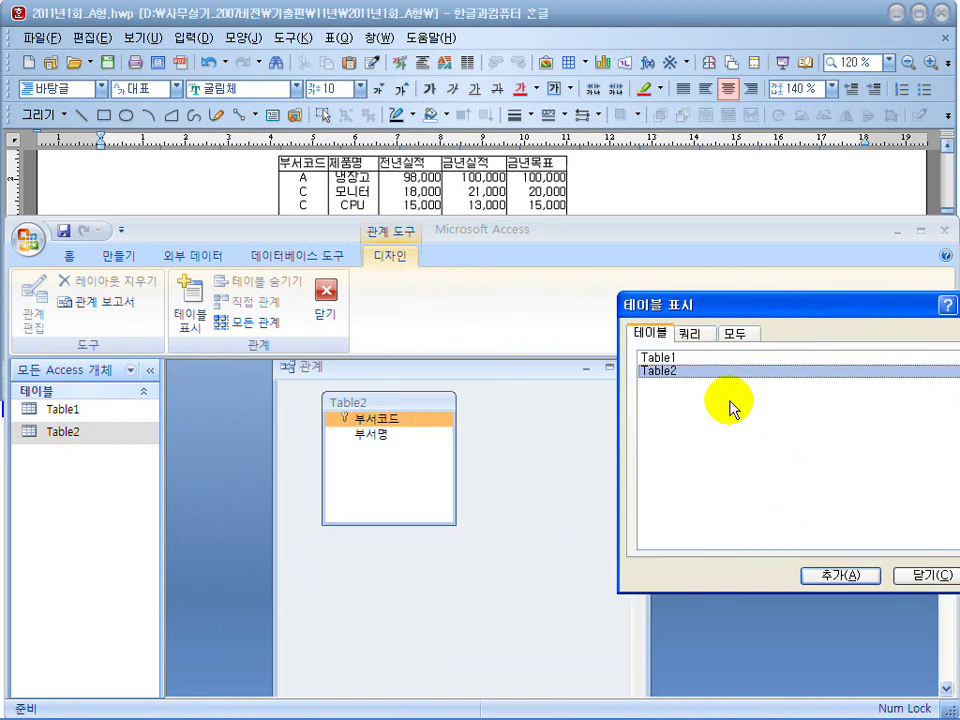
double_click(668, 359)
left_click(877, 576)
left_click(915, 575)
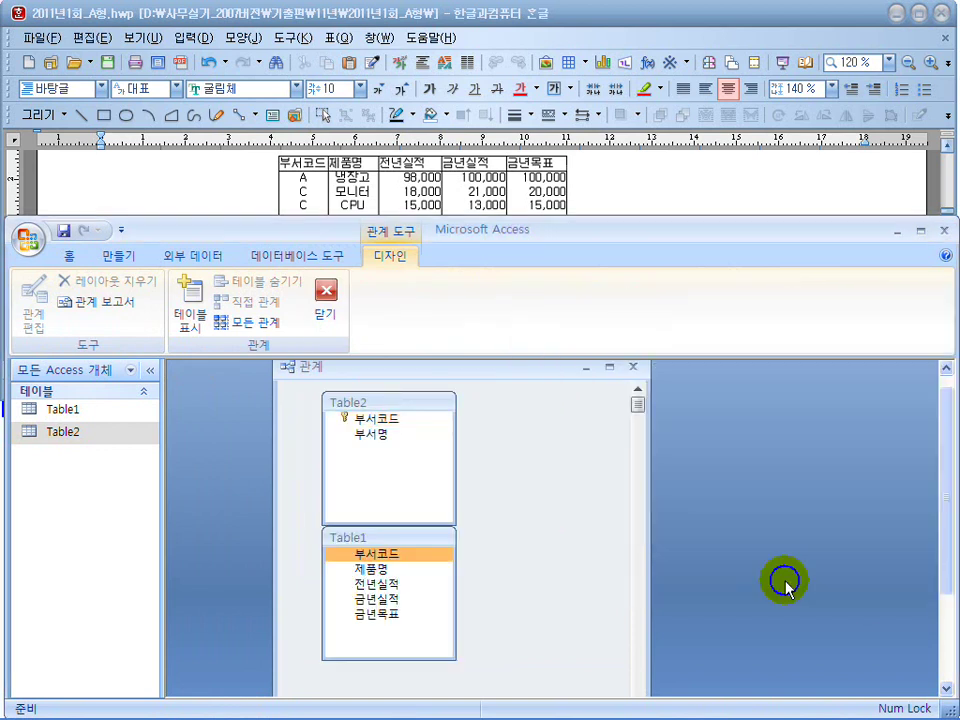
Place Table1 beside Table2 and relate Table2's 부서코드 to Table1's 부서코드 with referential integrity enforced.
left_click_drag(392, 544, 540, 407)
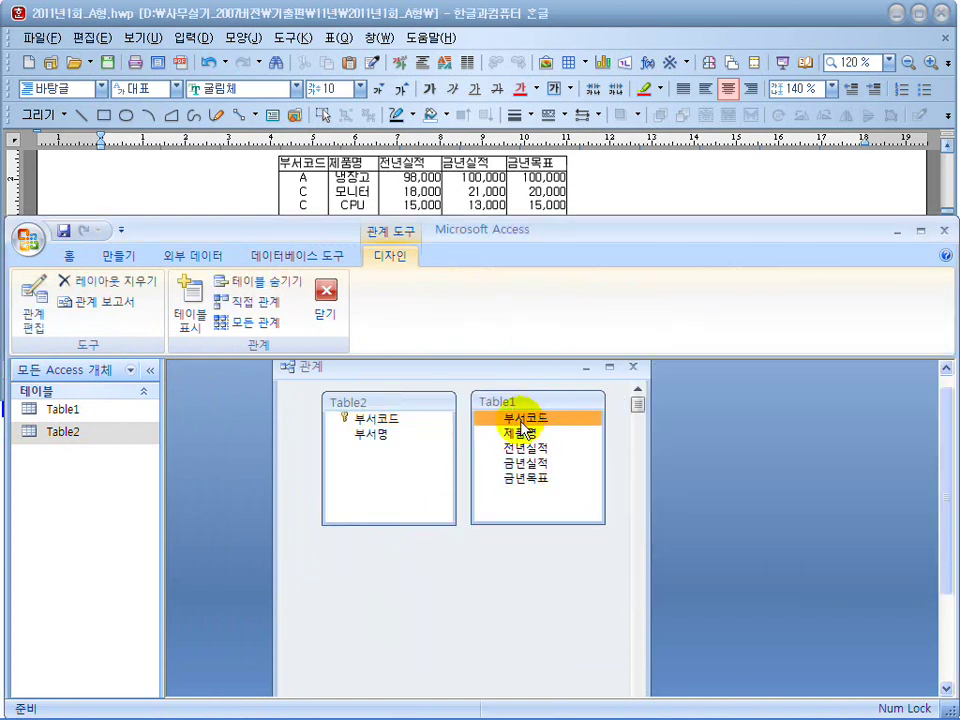
left_click_drag(386, 419, 500, 420)
left_click(378, 452)
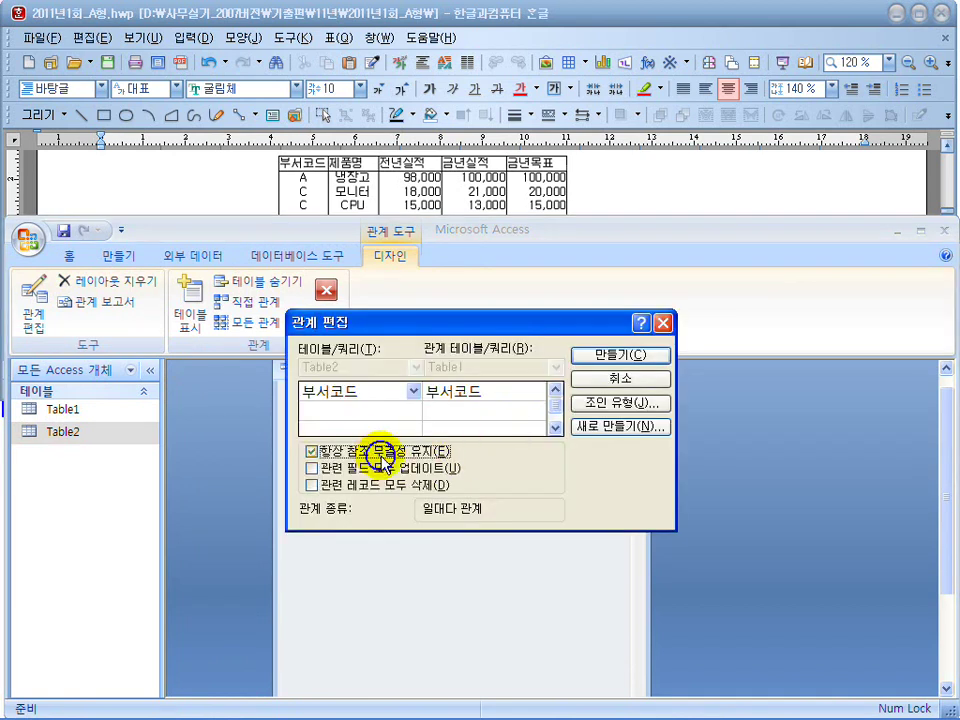
left_click(617, 356)
Tidy the position of the Relationships window, then close it and save the relationship layout.
left_click_drag(414, 400, 392, 411)
left_click_drag(525, 403, 502, 396)
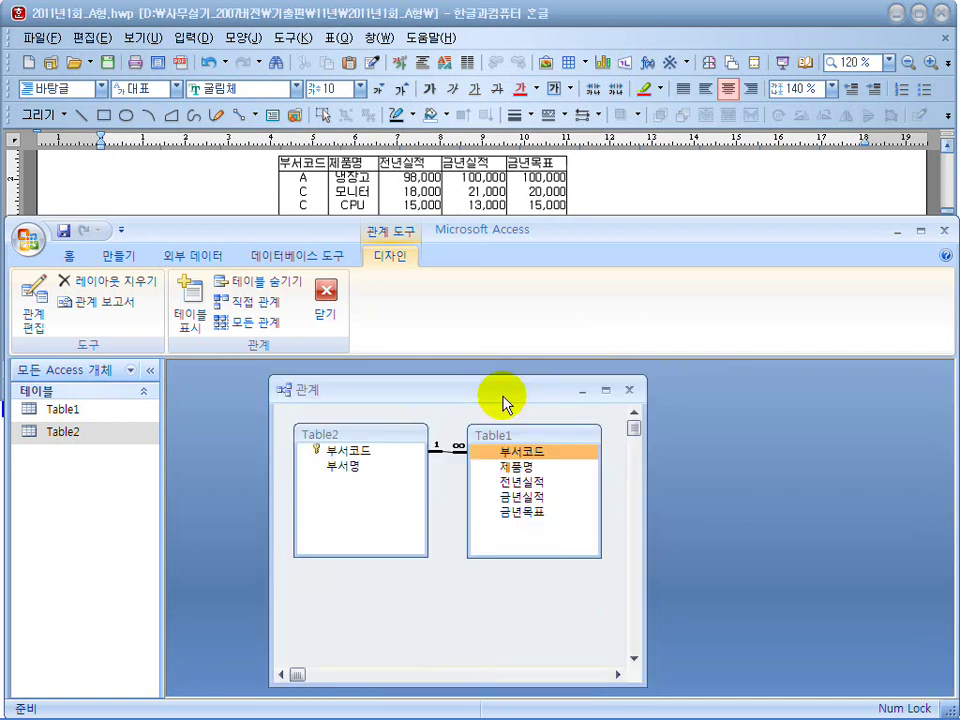
left_click(627, 390)
left_click(385, 418)
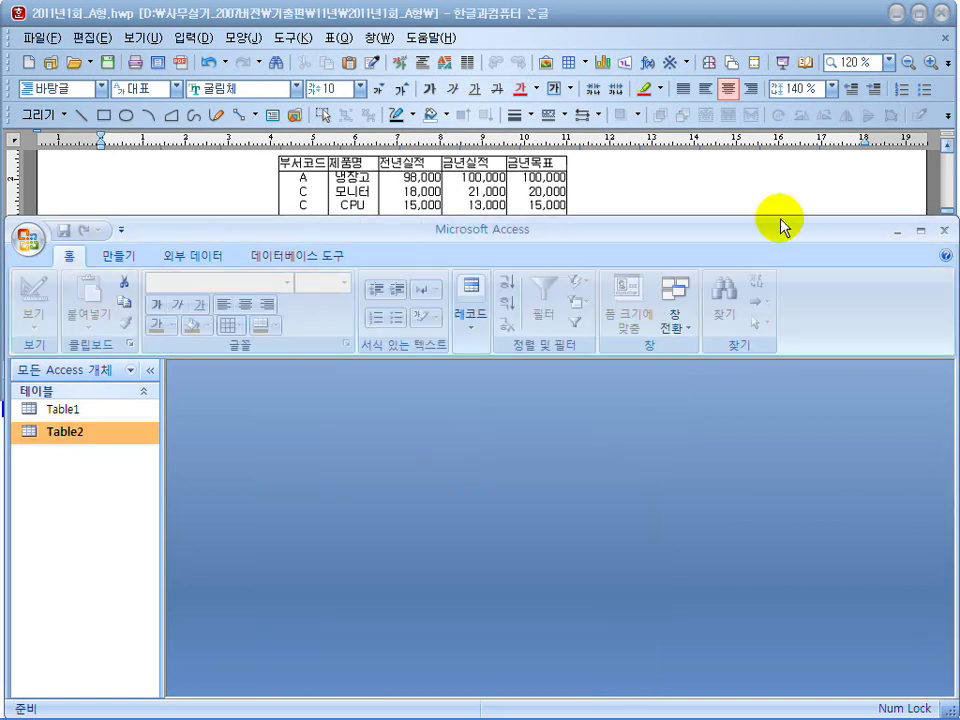
Switch to the Hangul exam document and read section 나 on the input screen's conditions, sort order and form layout.
left_click(707, 193)
scroll(708, 195, "down", 5)
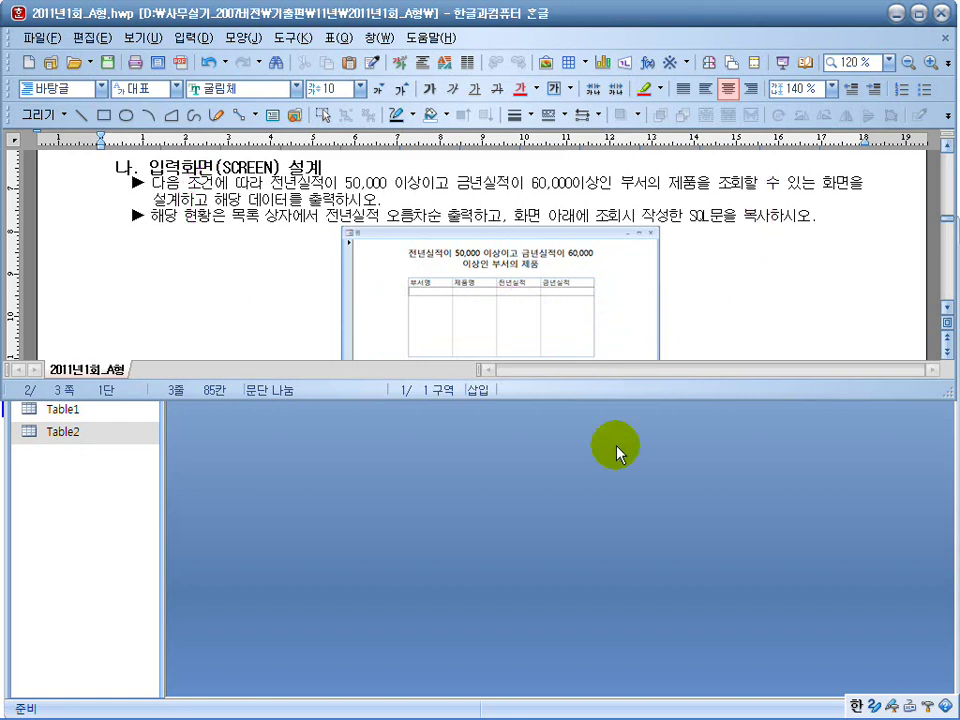
left_click(613, 478)
left_click(838, 212)
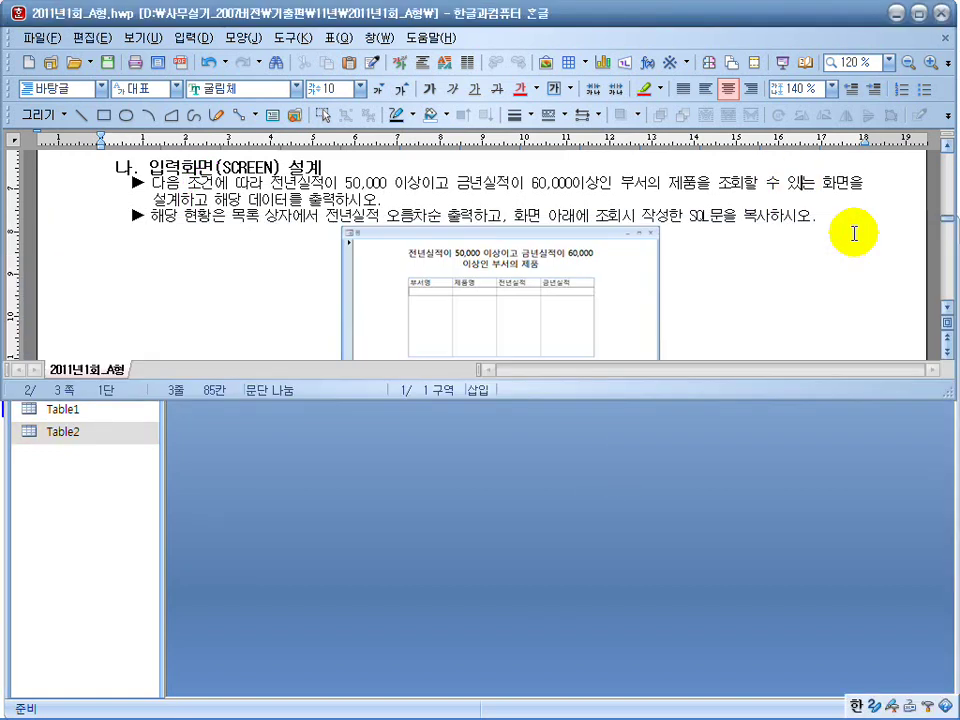
scroll(946, 312, "down", 3)
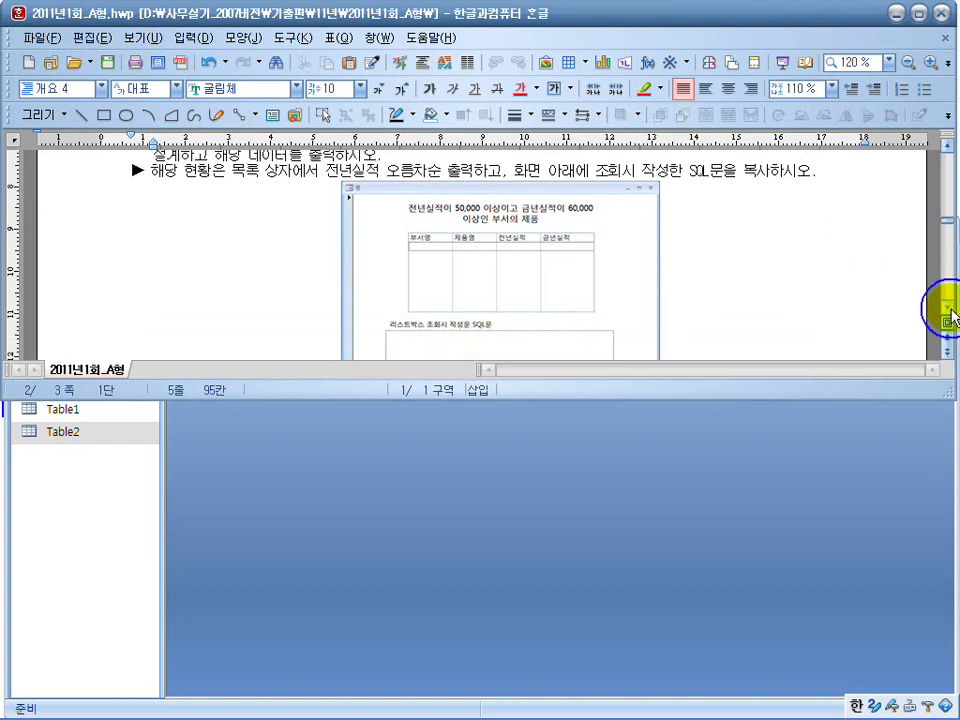
left_click(629, 459)
left_click(855, 176)
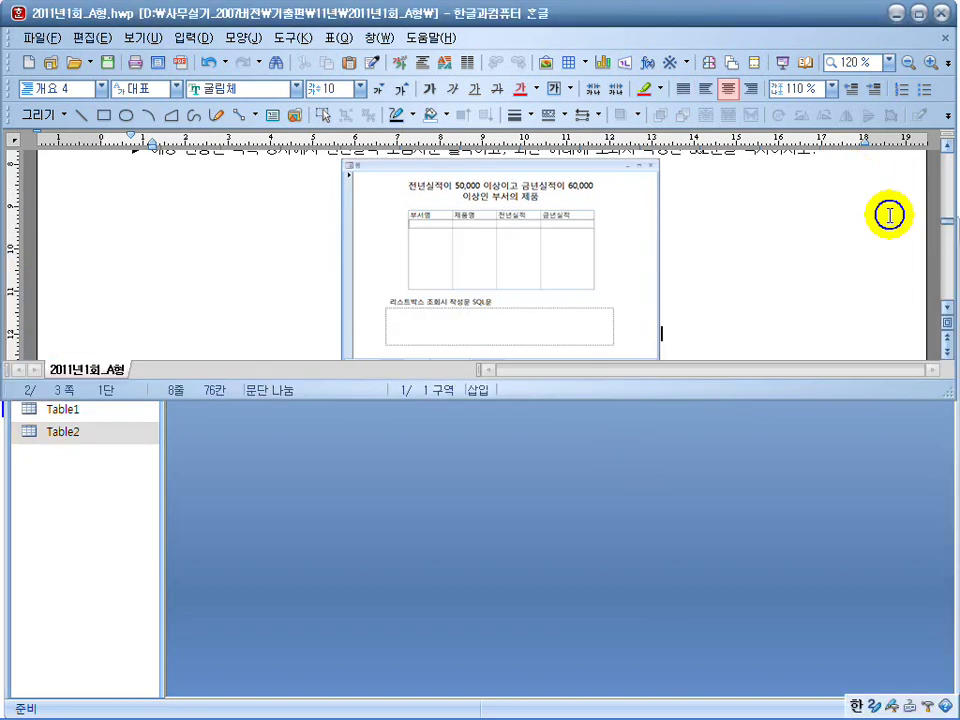
scroll(946, 312, "down", 3)
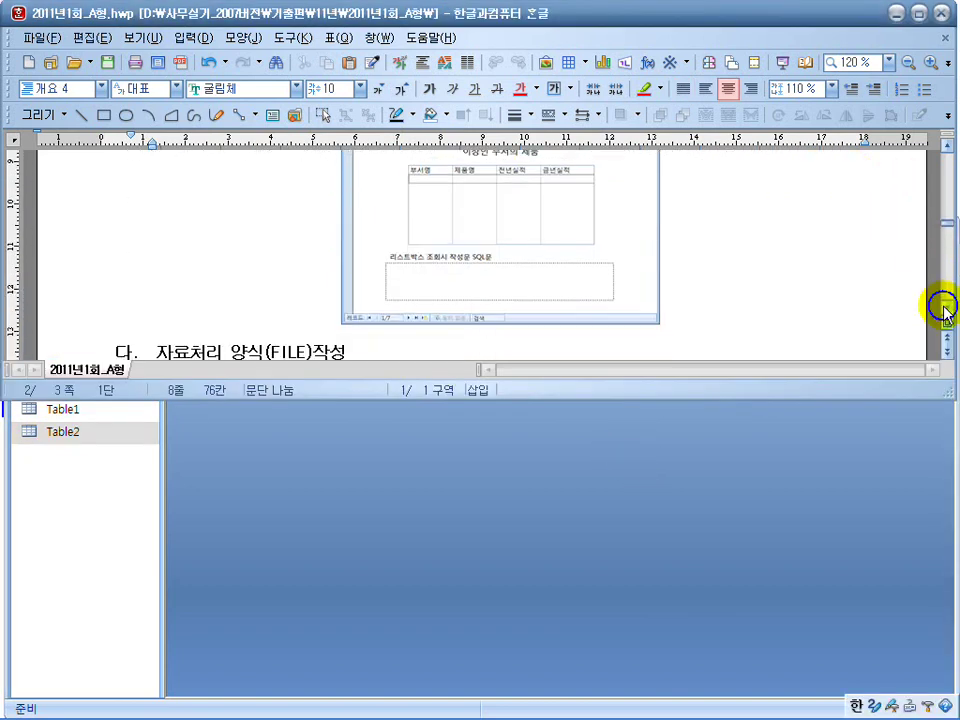
Return to Access and create a new query in Design view containing Table1 and Table2.
left_click(606, 514)
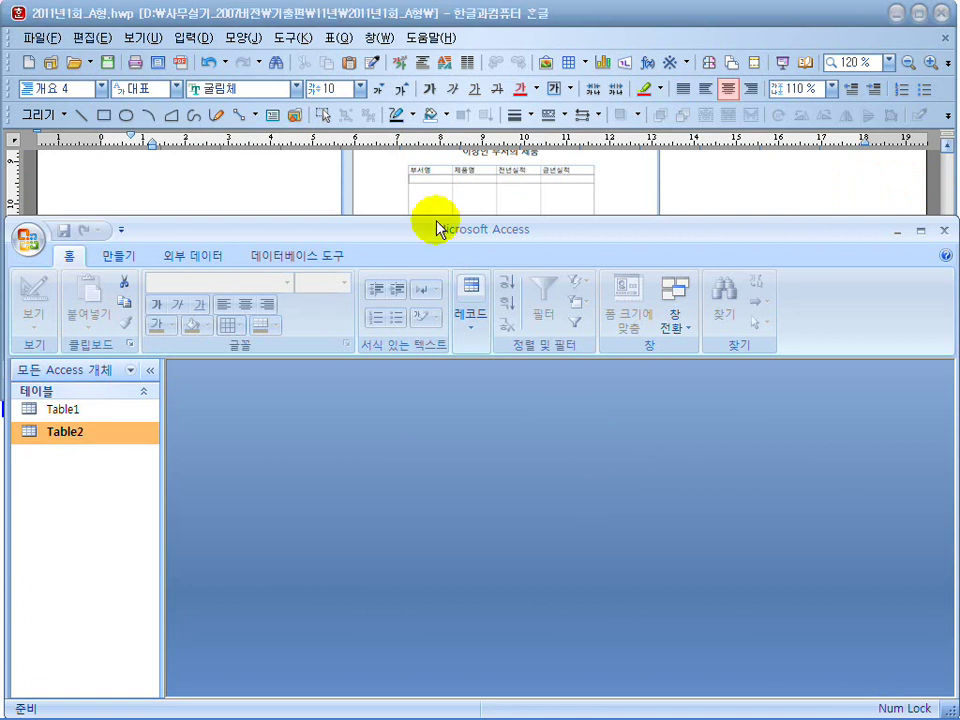
left_click(124, 258)
left_click(826, 308)
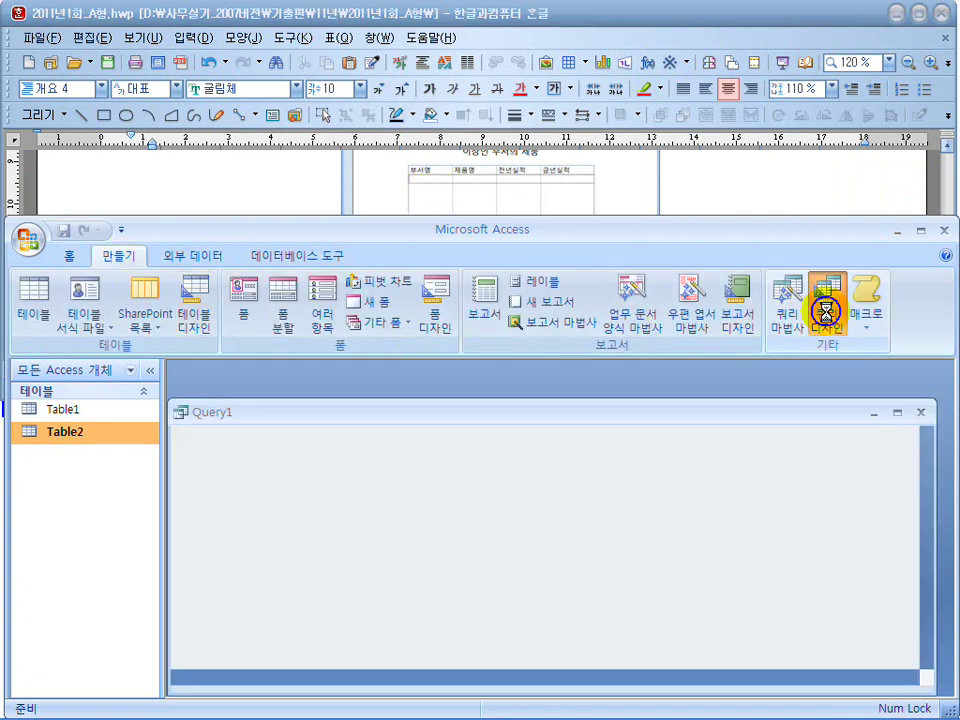
double_click(378, 486)
left_click(374, 497)
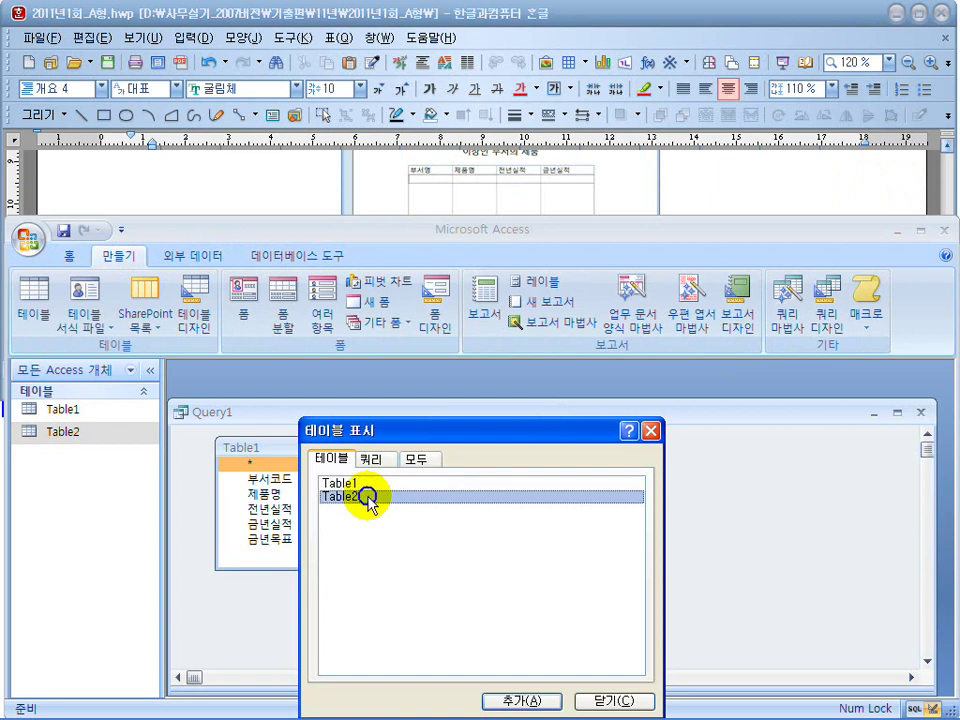
left_click(606, 700)
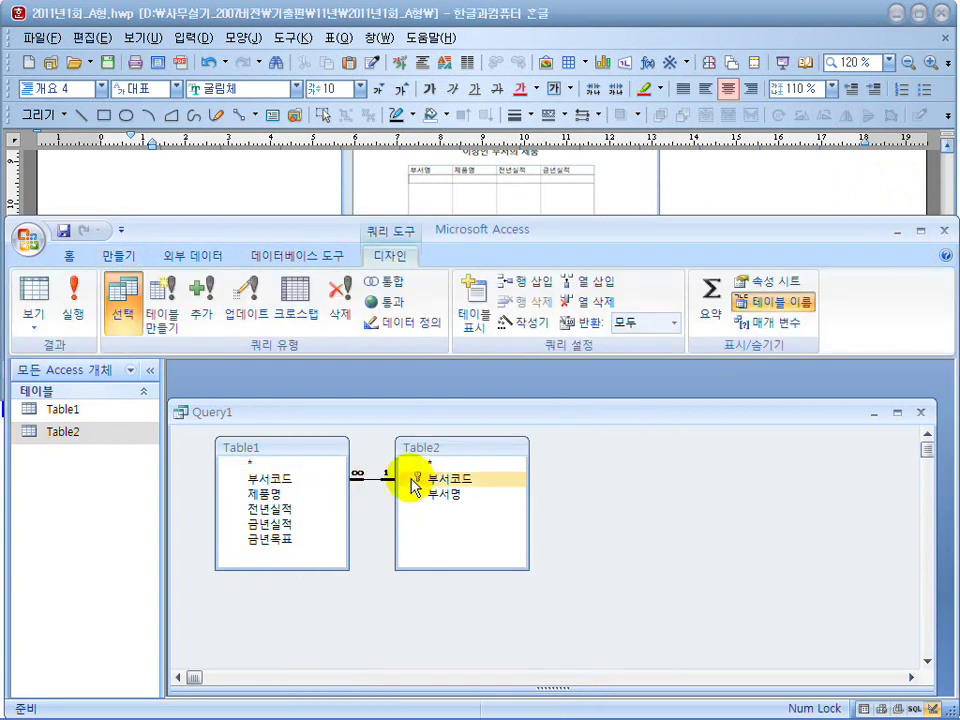
Enlarge the query's design grid and add 부서명 from Table2 and 제품명 from Table1.
left_click_drag(558, 685, 560, 594)
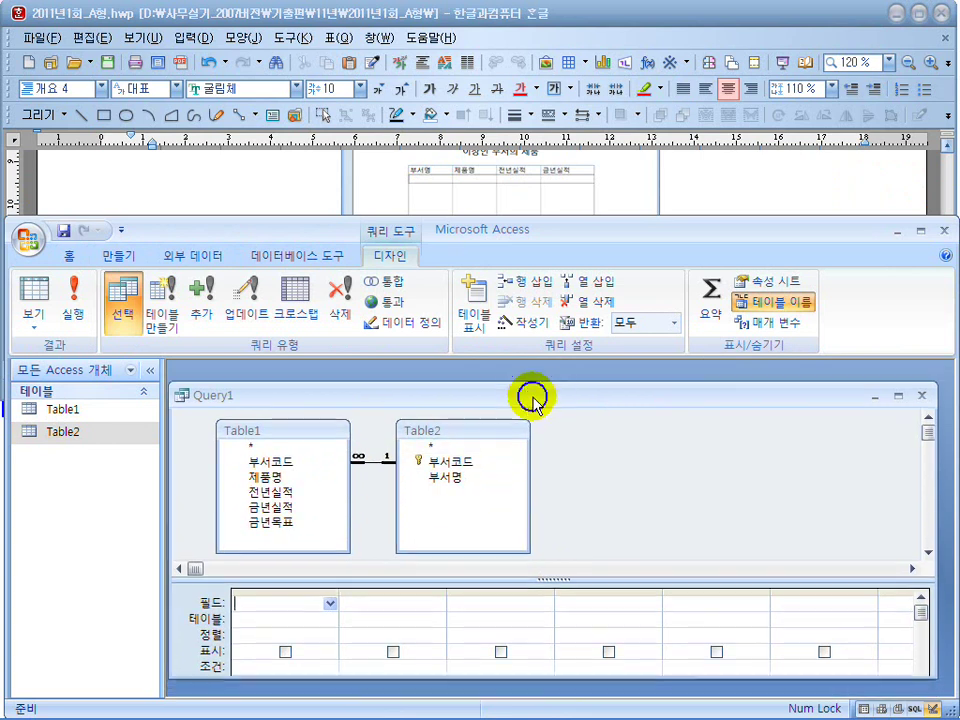
left_click(445, 468)
double_click(445, 467)
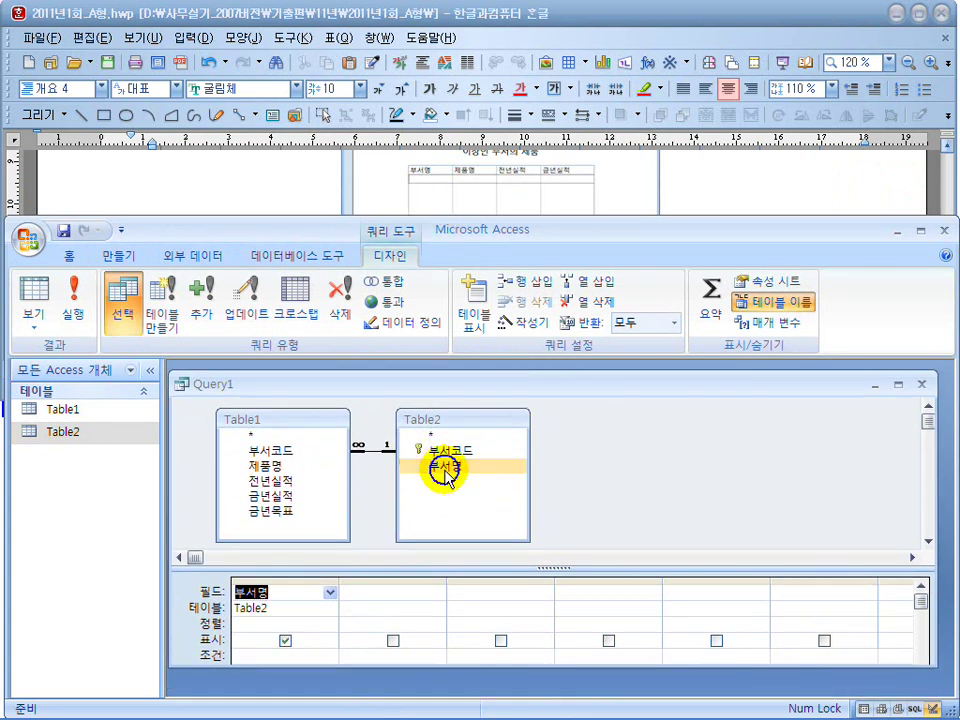
double_click(320, 465)
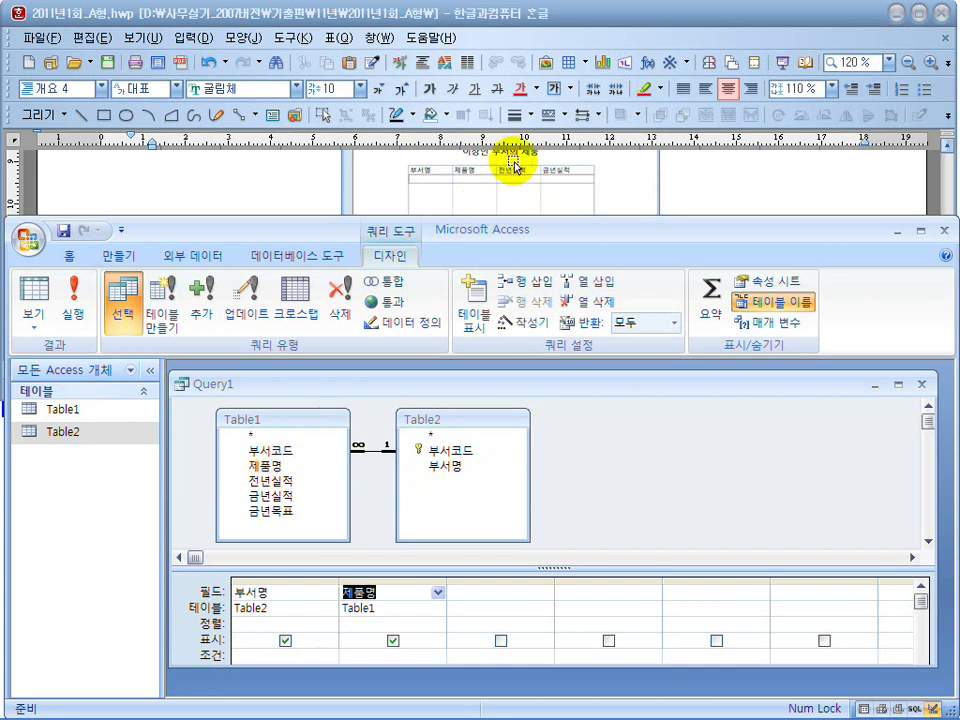
Check the form layout in the Hangul exam document, then add 전년실적 and 금년실적 from Table1 to the Access query.
left_click(702, 201)
scroll(702, 201, "up", 4)
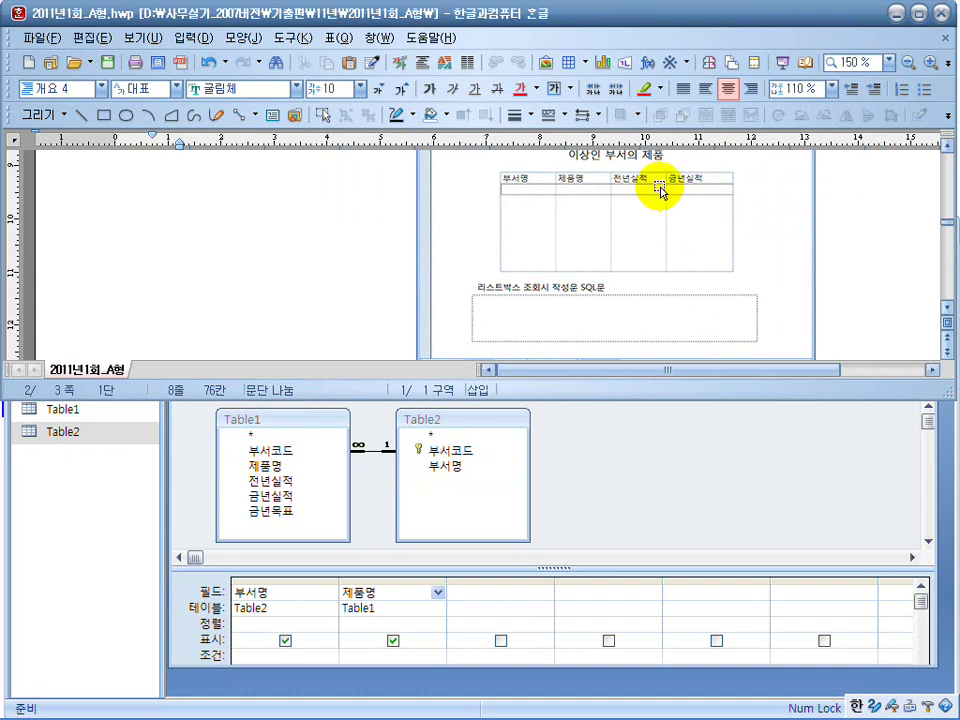
left_click(684, 456)
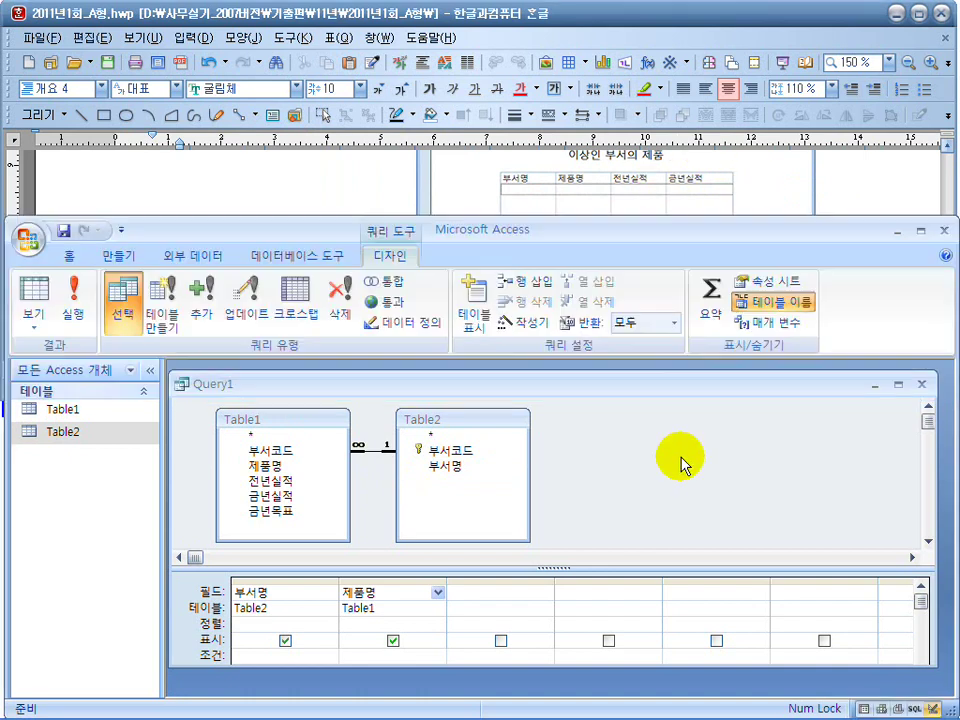
double_click(272, 481)
left_click(272, 496)
double_click(272, 496)
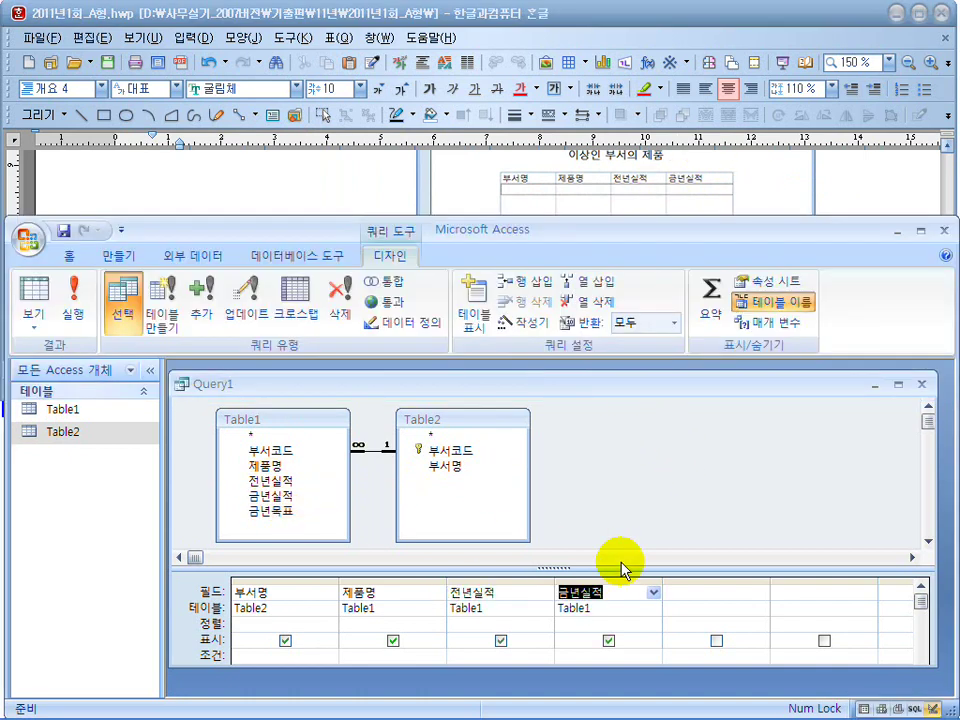
Read the 전년실적 condition in the Hangul document, then shorten the Table2 and Table1 field lists in the Access query.
left_click(260, 181)
scroll(260, 181, "up", 4)
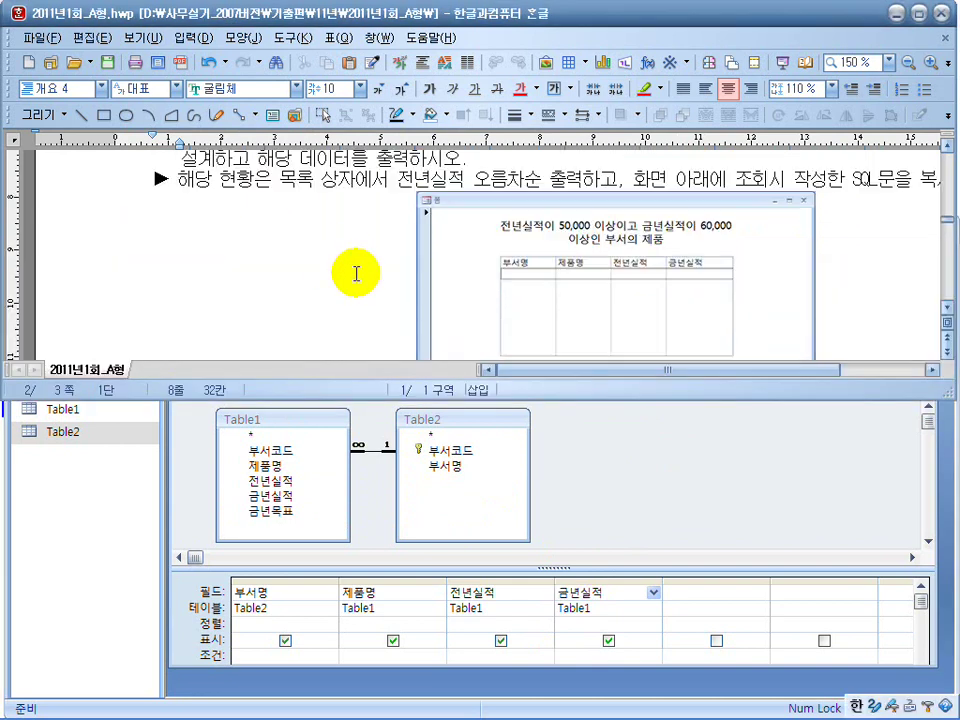
left_click_drag(361, 222, 548, 224)
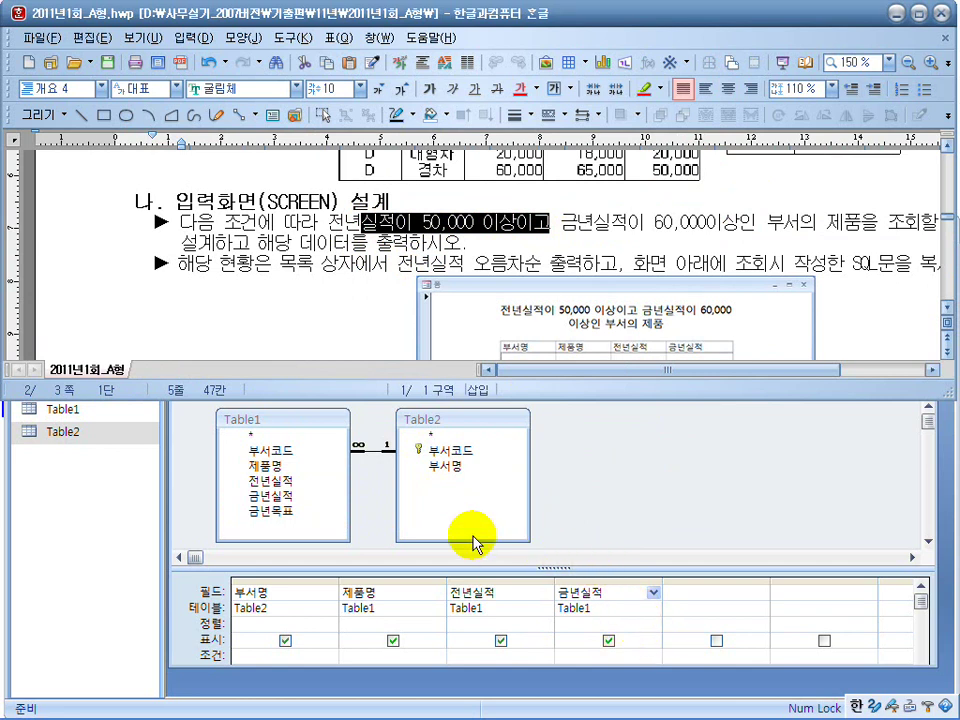
left_click_drag(472, 540, 475, 503)
left_click_drag(330, 540, 326, 516)
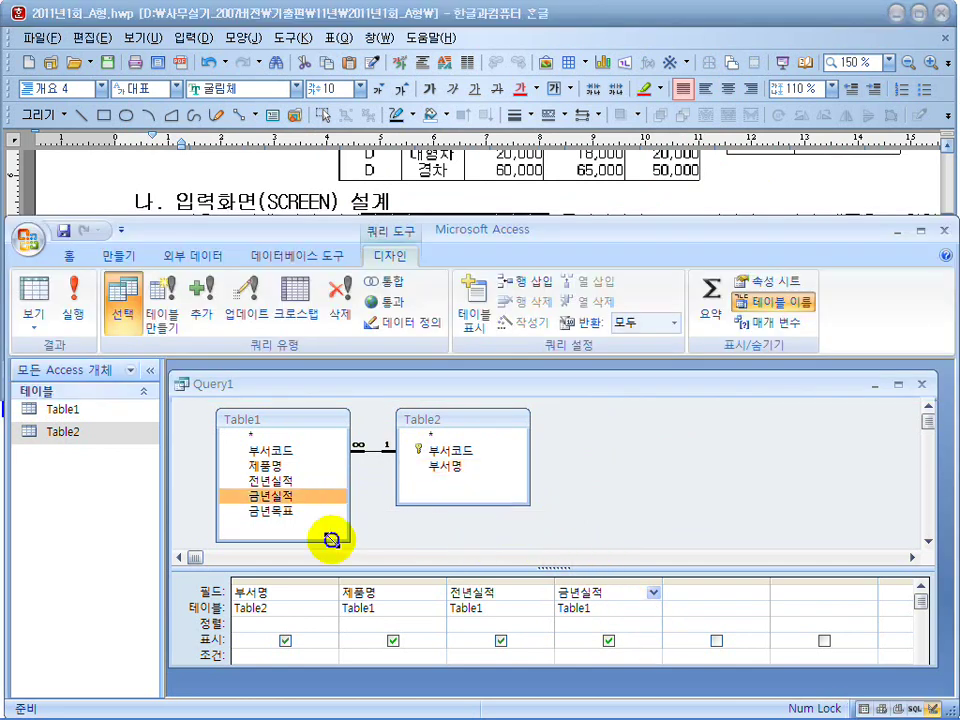
Switch to the Hangul exam document and read the full wording of the query conditions in section 나.
left_click(499, 204)
scroll(543, 250, "down", 2)
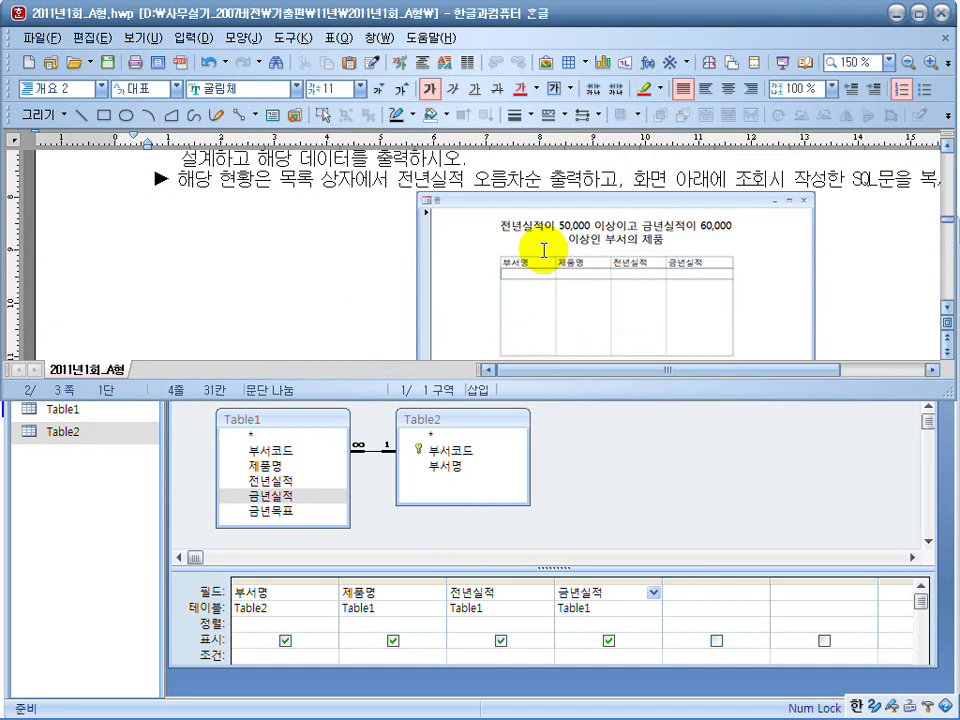
left_click(948, 152)
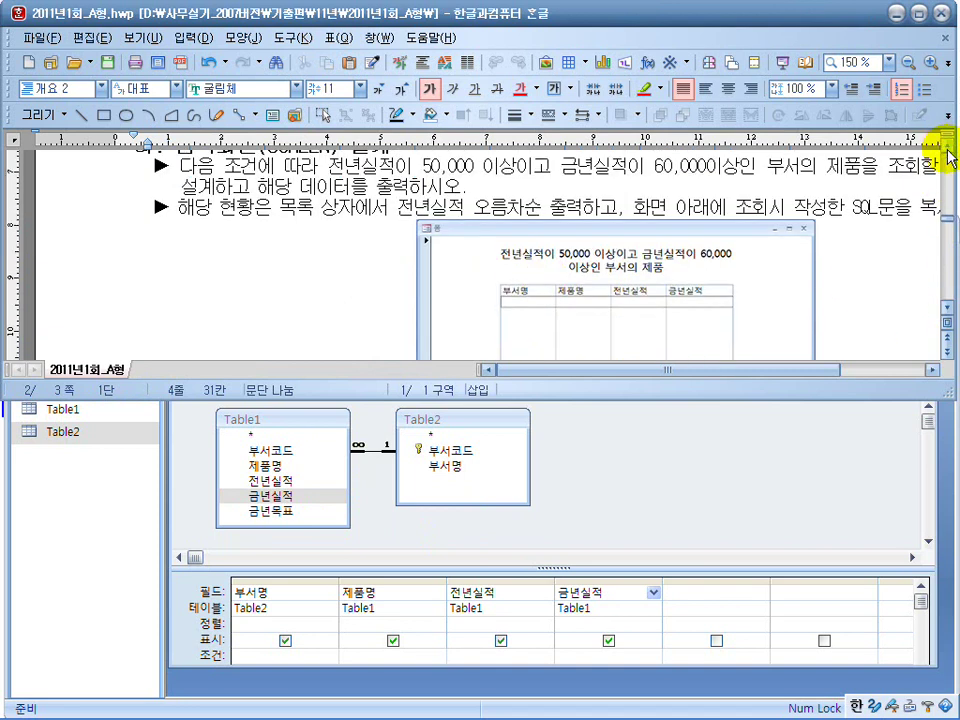
left_click(930, 370)
left_click(930, 370)
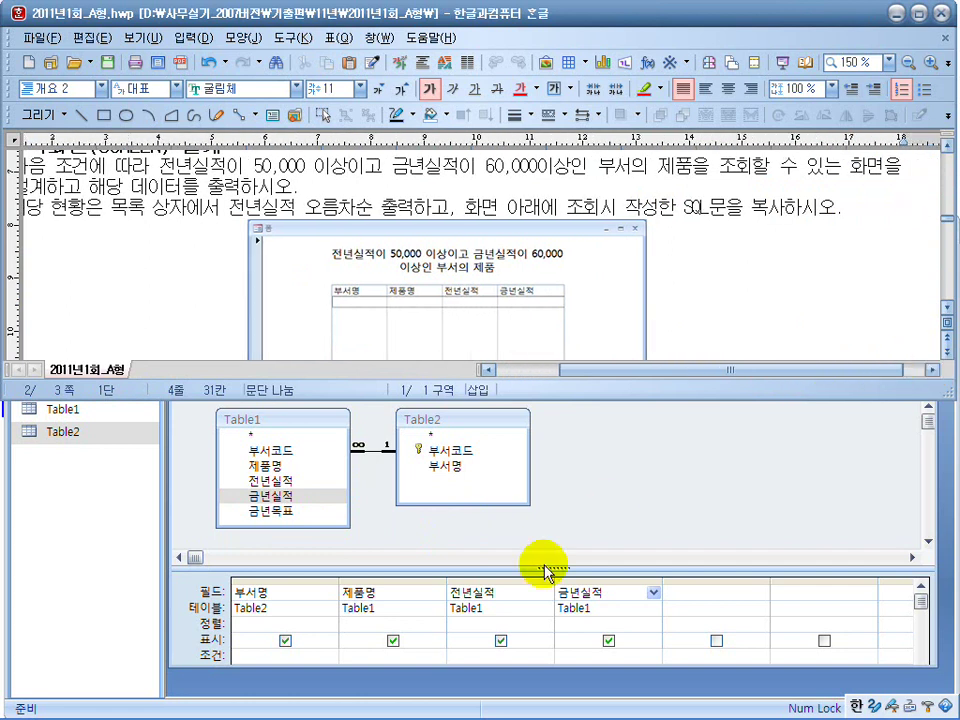
In the Access query, enlarge the design grid and set the criteria >=50000 for 전년실적 and >=60000 for 금년실적.
left_click(486, 625)
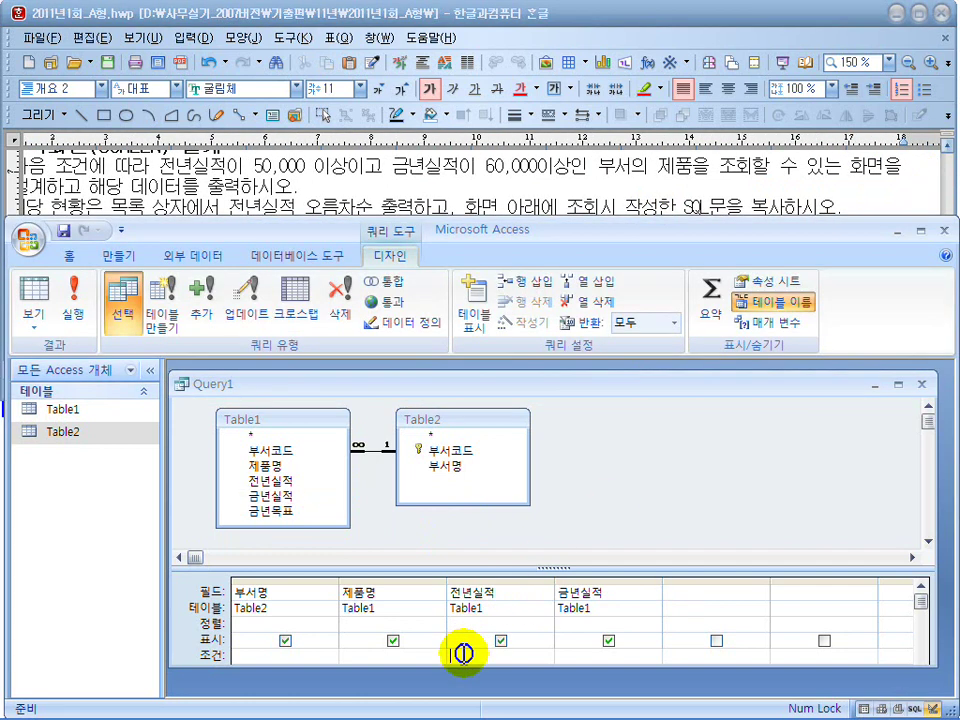
left_click_drag(497, 568, 503, 541)
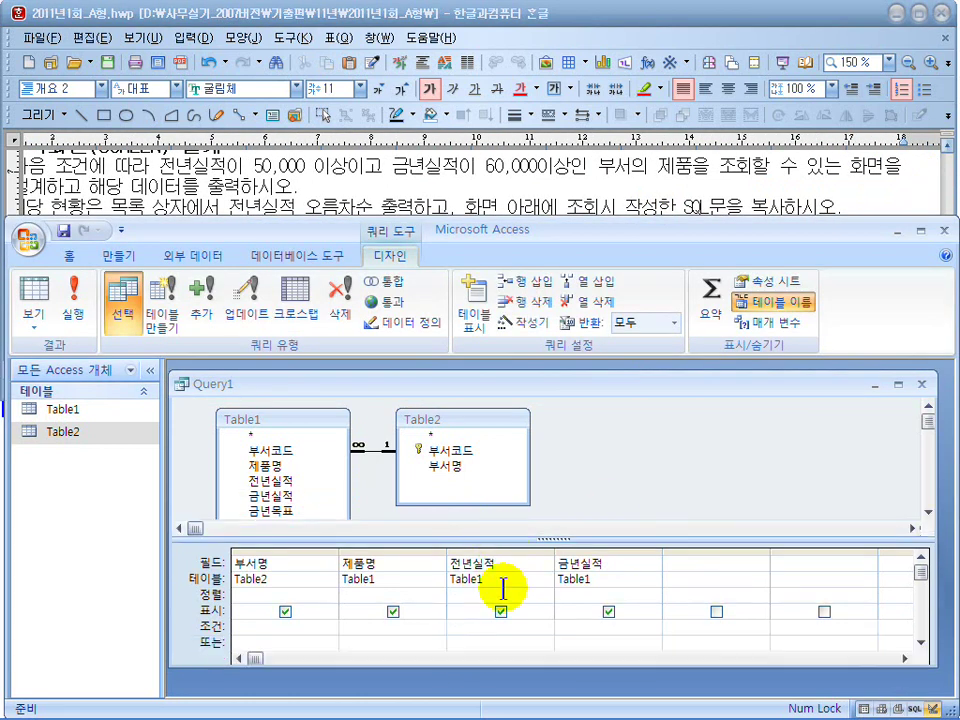
left_click(489, 625)
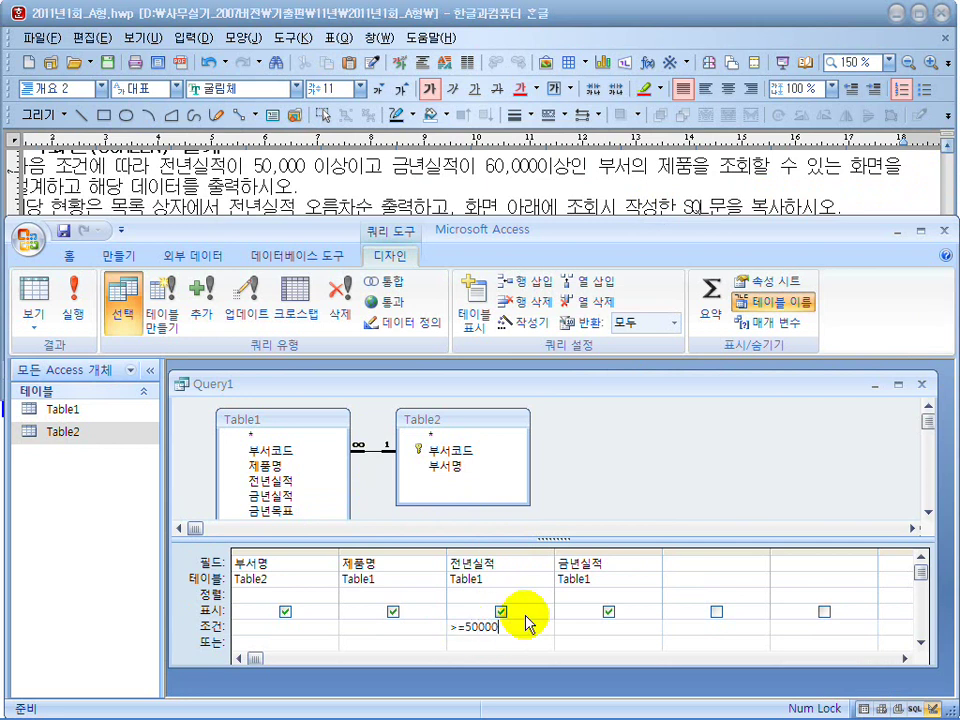
left_click(597, 625)
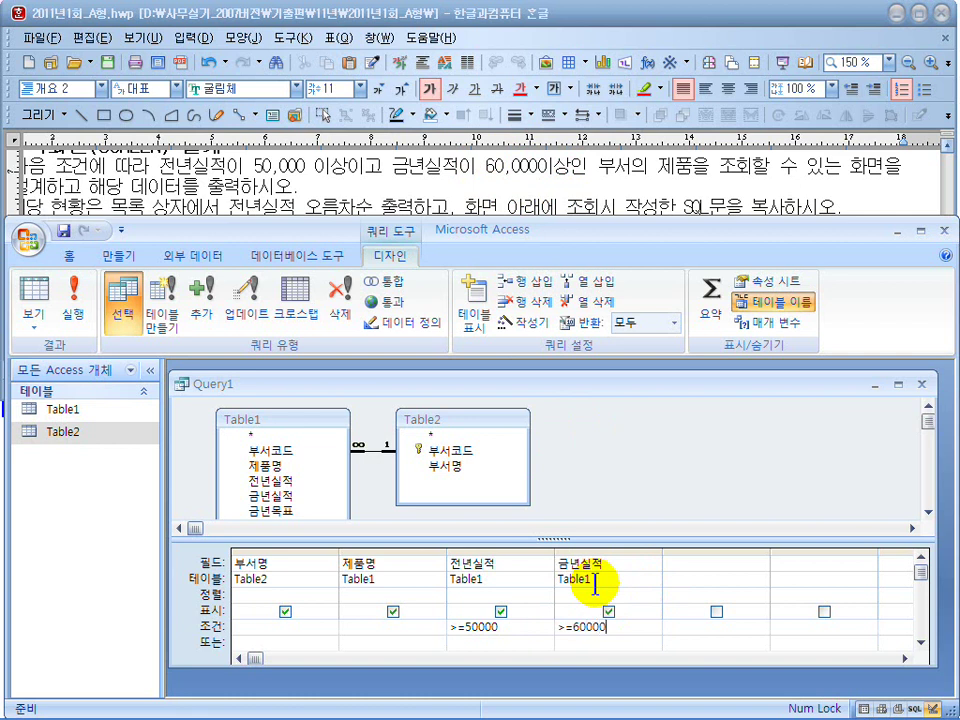
left_click(690, 624)
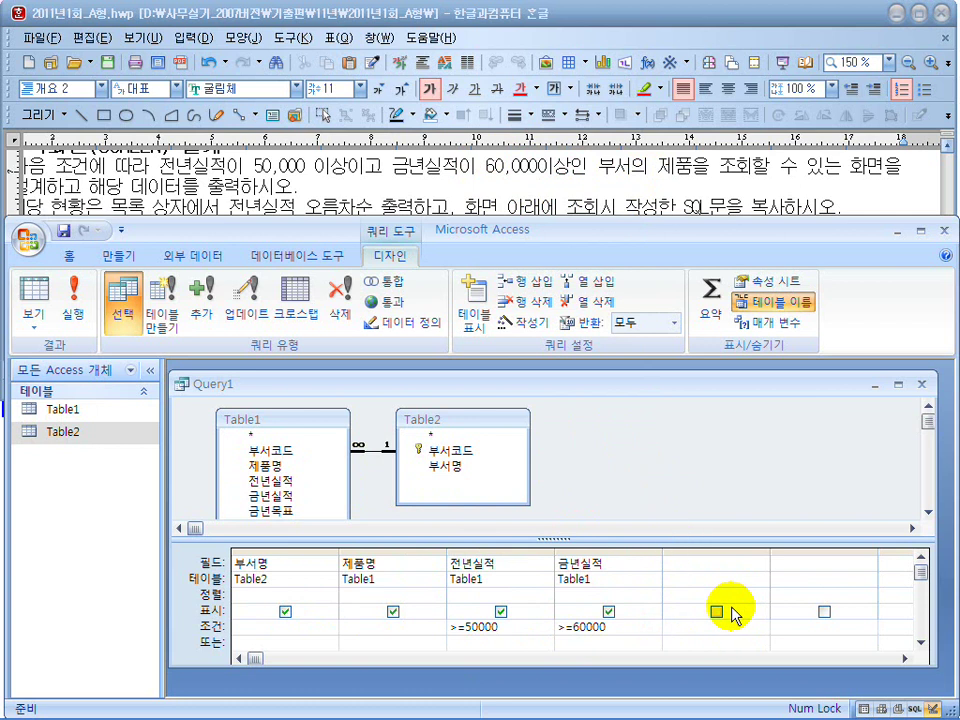
Sort 전년실적 in ascending order (오름차순) in the Access query, checking the requirement in the Hangul document.
left_click(292, 185)
left_click_drag(226, 165, 683, 165)
left_click_drag(588, 378, 541, 372)
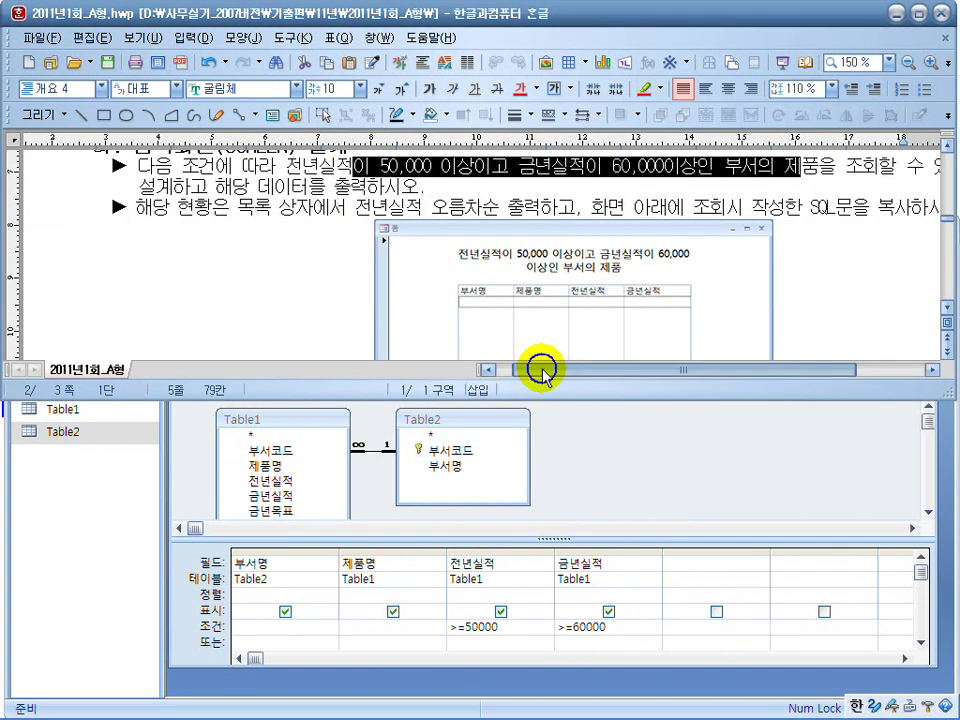
left_click_drag(353, 207, 563, 206)
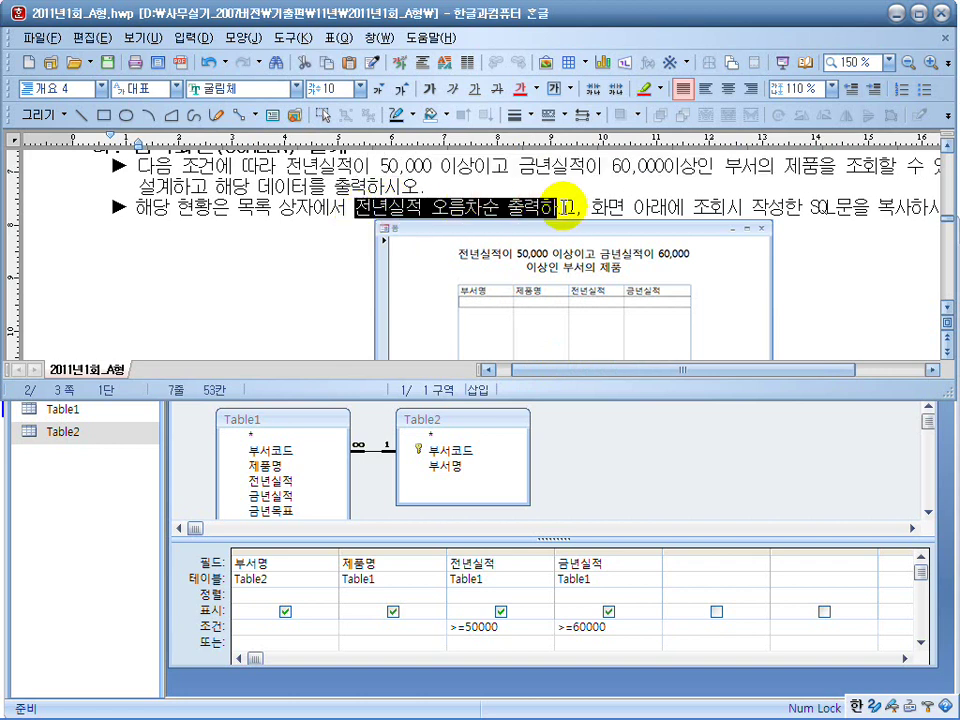
left_click(500, 597)
left_click(546, 597)
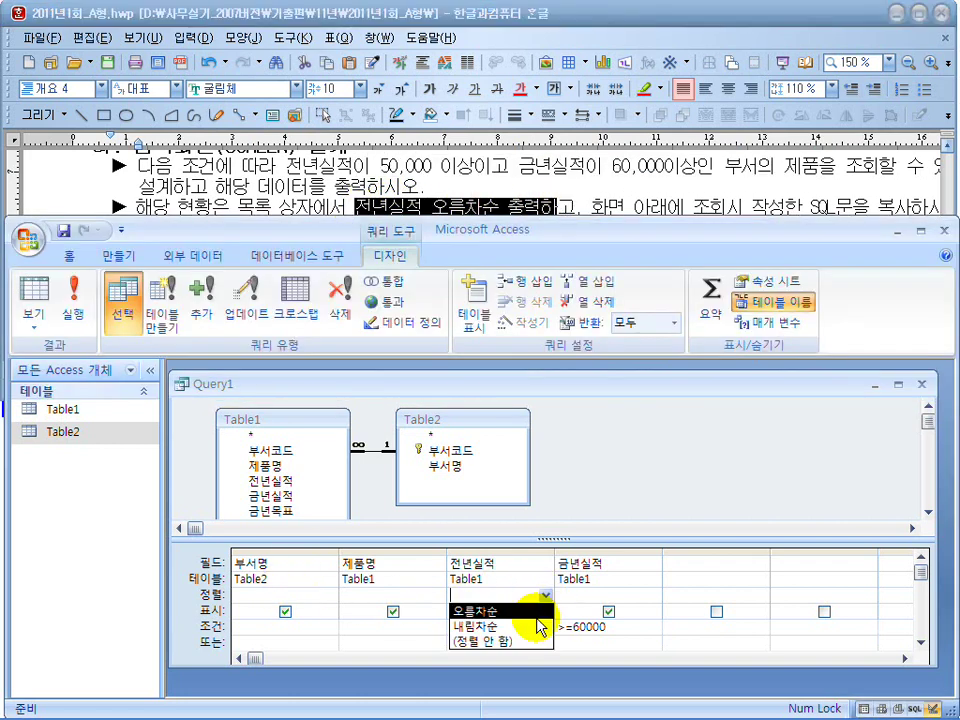
left_click(515, 607)
left_click(423, 210)
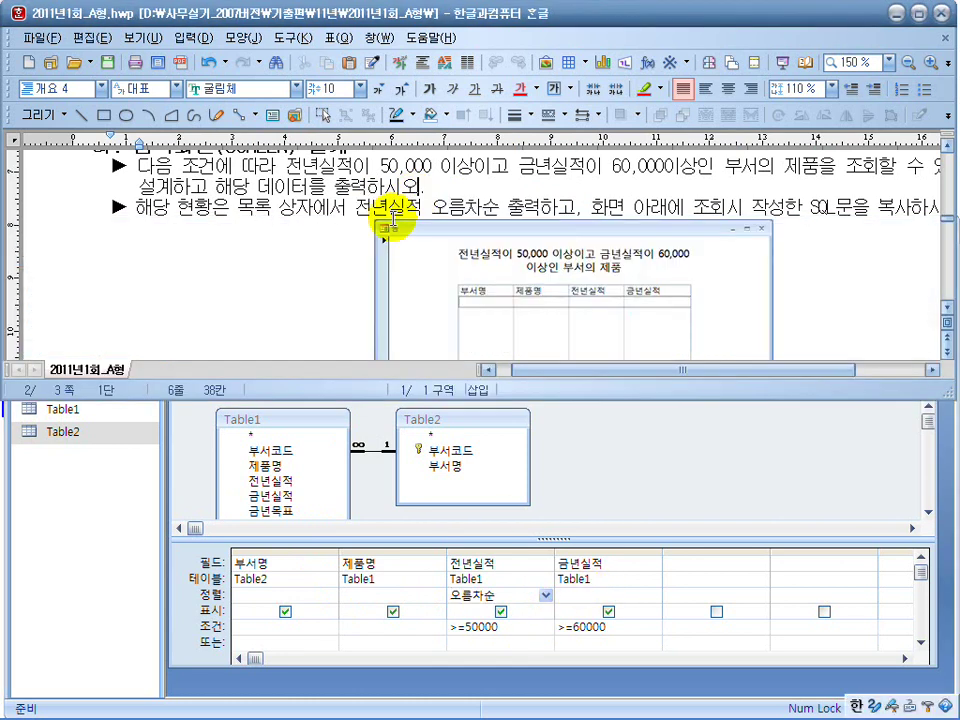
left_click_drag(366, 209, 560, 205)
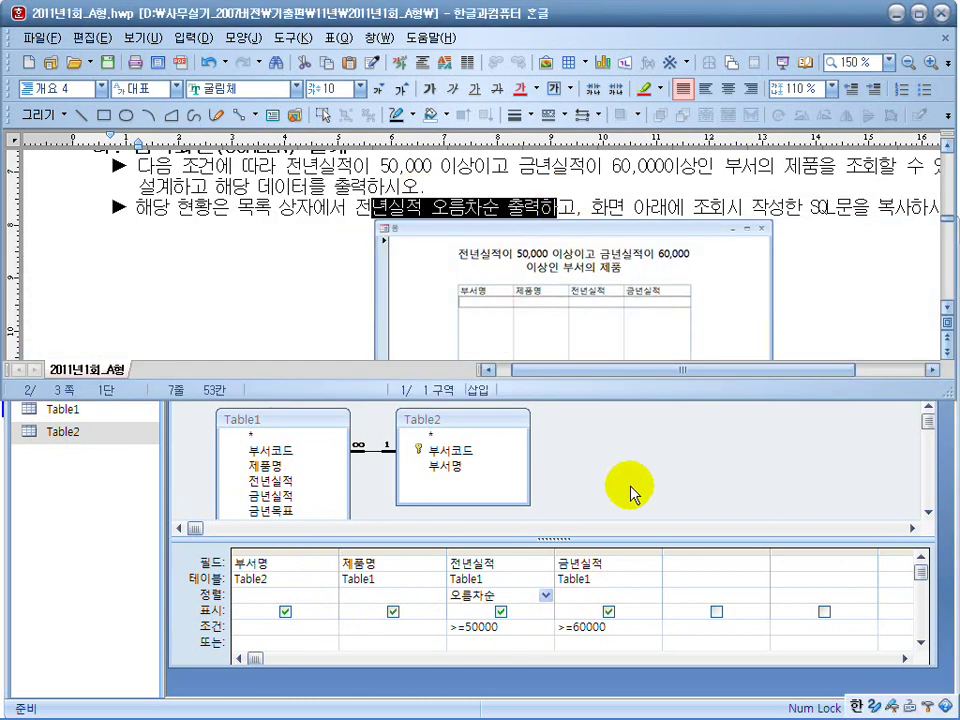
Return to Access, run the query and reduce the size of its result window.
left_click(574, 476)
left_click(79, 294)
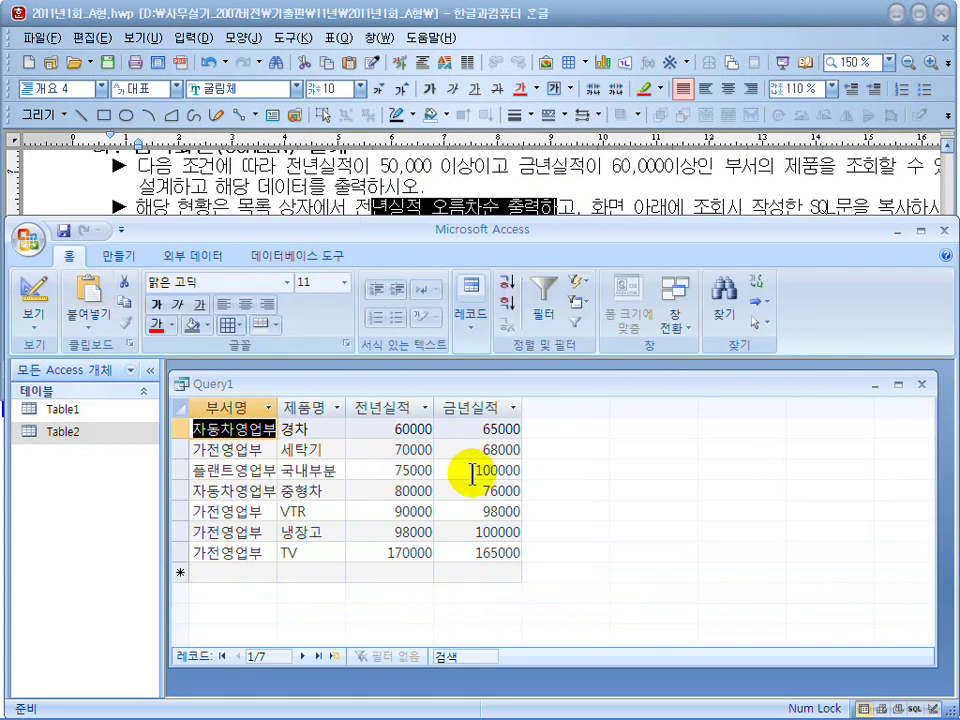
left_click_drag(930, 667, 673, 619)
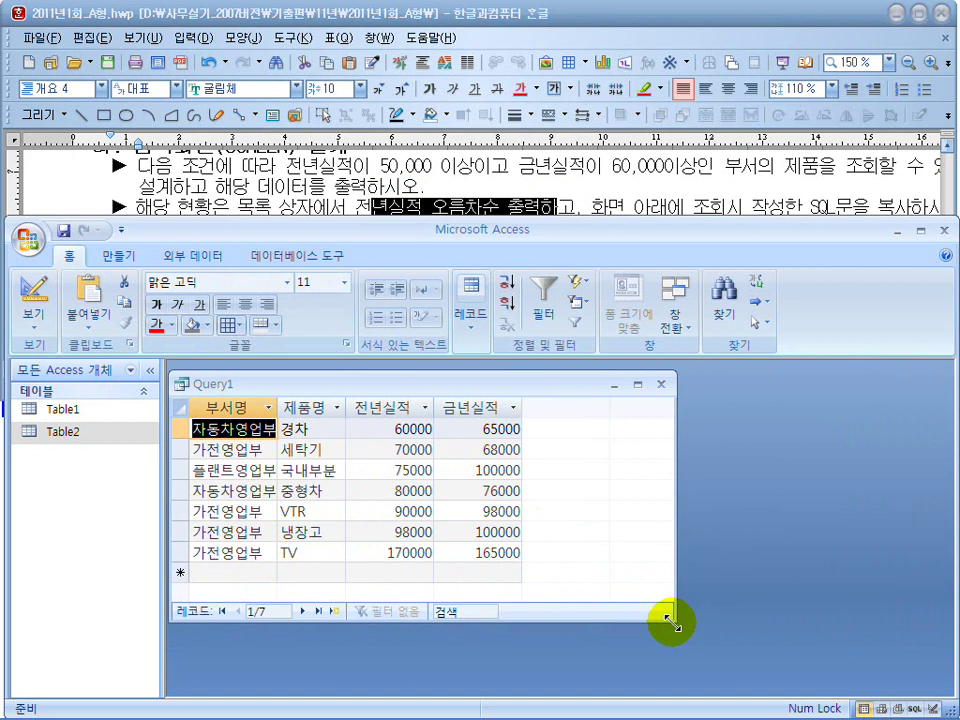
Save the query under the name 폼용쿼리 and close it.
left_click(63, 230)
type("vja")
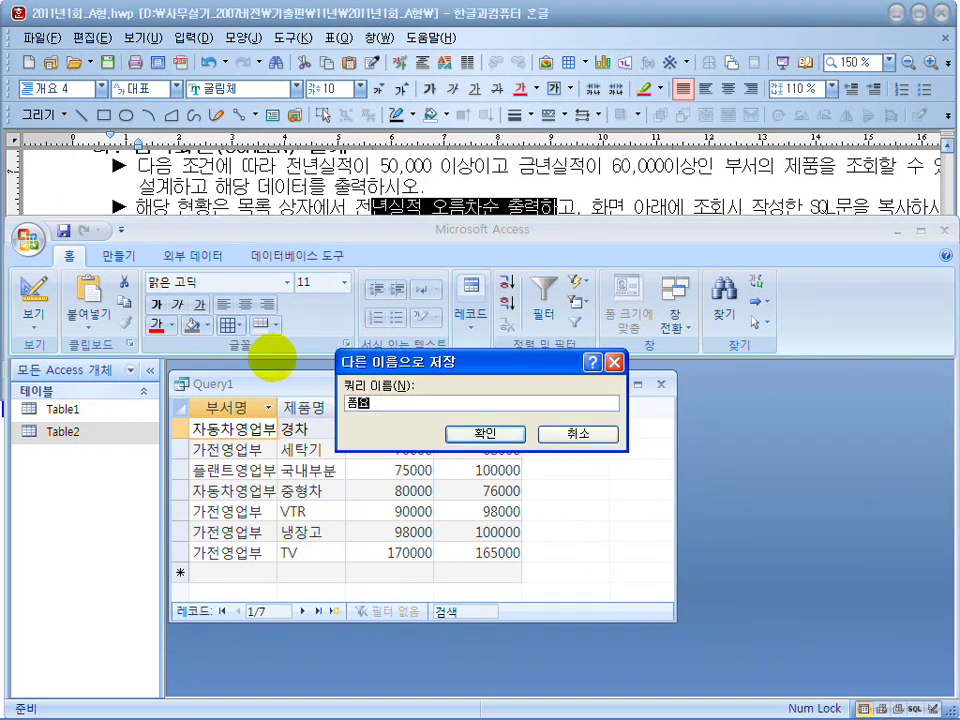
type("dydznjfl")
key("Return")
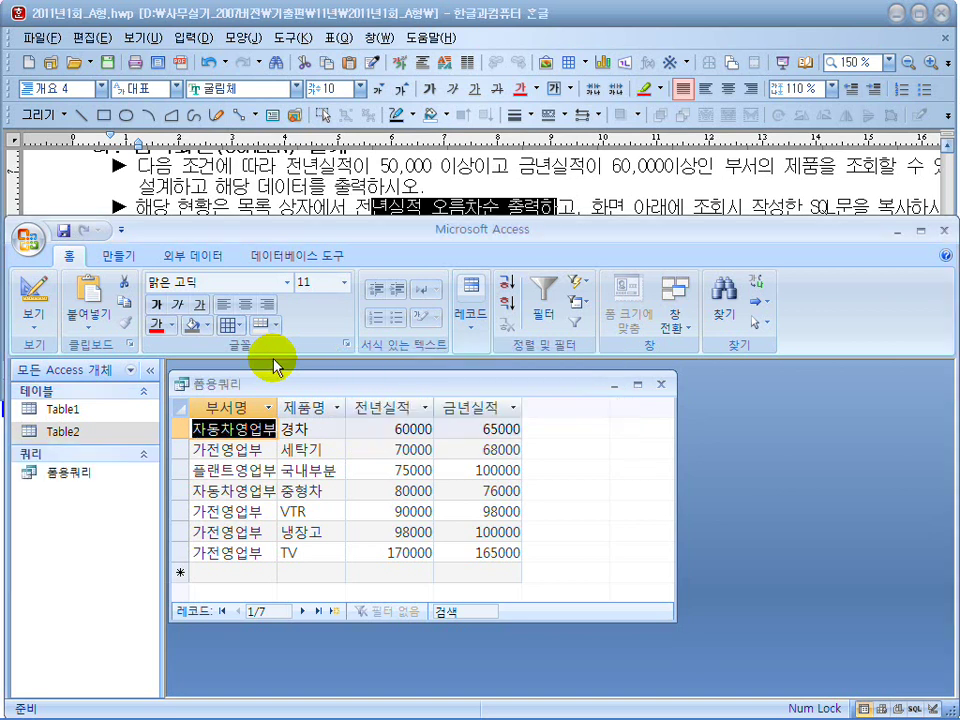
left_click(662, 385)
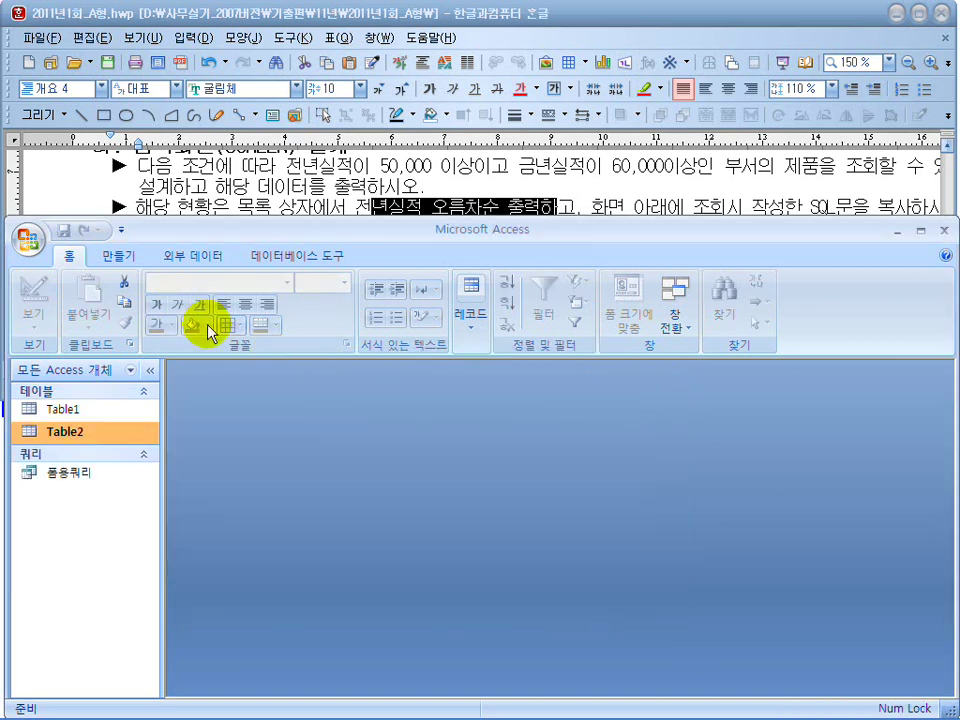
Create a blank form in Design view and enlarge its window.
left_click(122, 258)
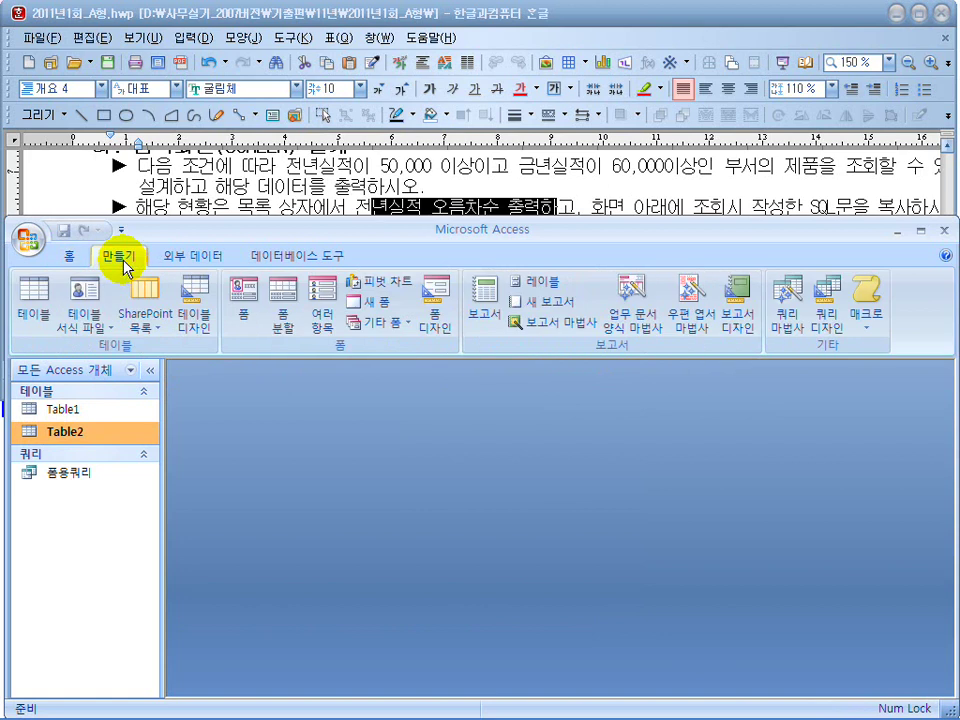
left_click(432, 316)
left_click_drag(448, 390, 451, 390)
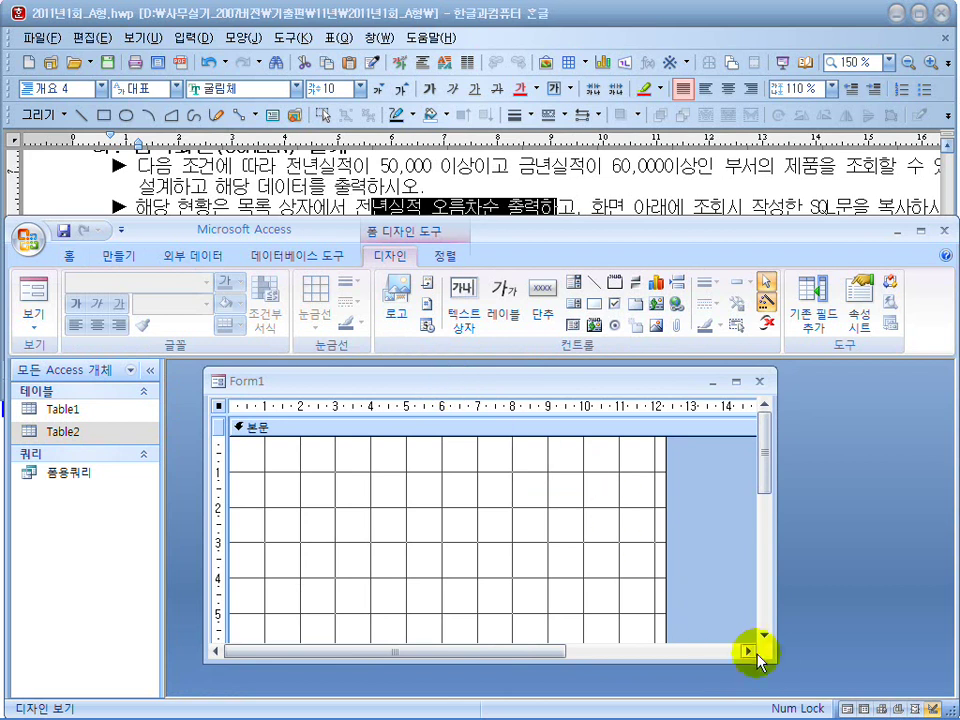
left_click_drag(770, 660, 848, 676)
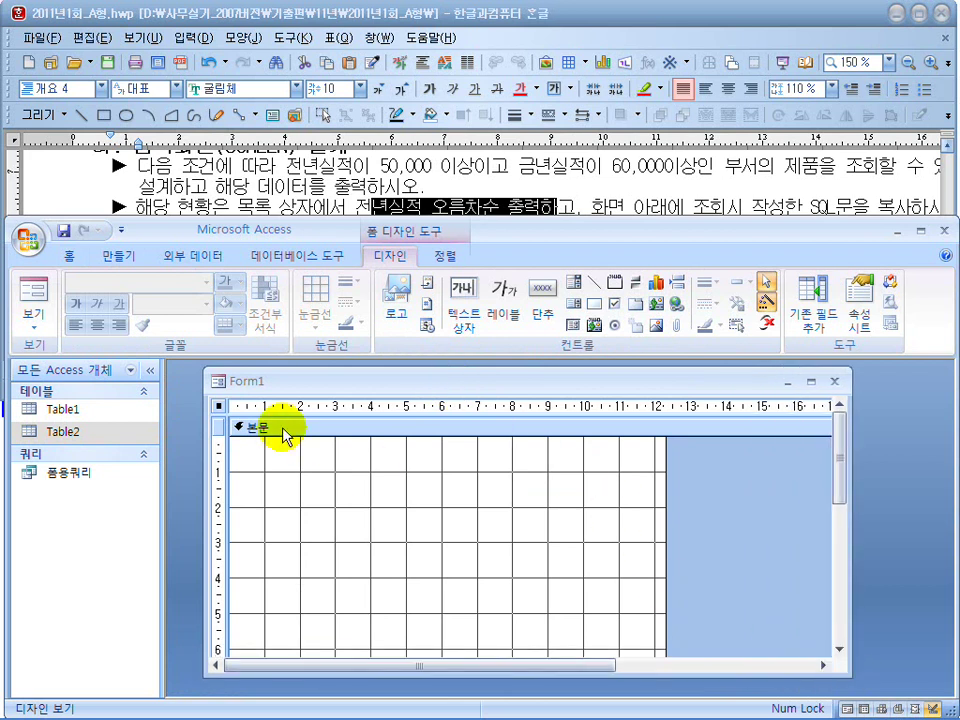
Set the form's record source (레코드 원본) to 폼용쿼리 and close its property sheet.
double_click(220, 408)
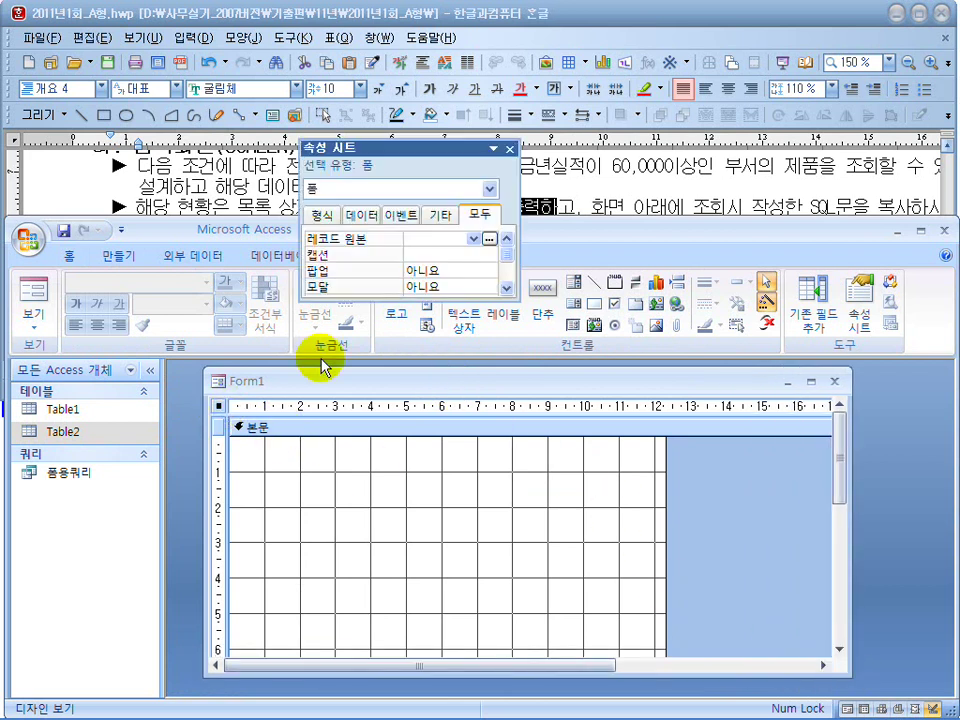
left_click(474, 239)
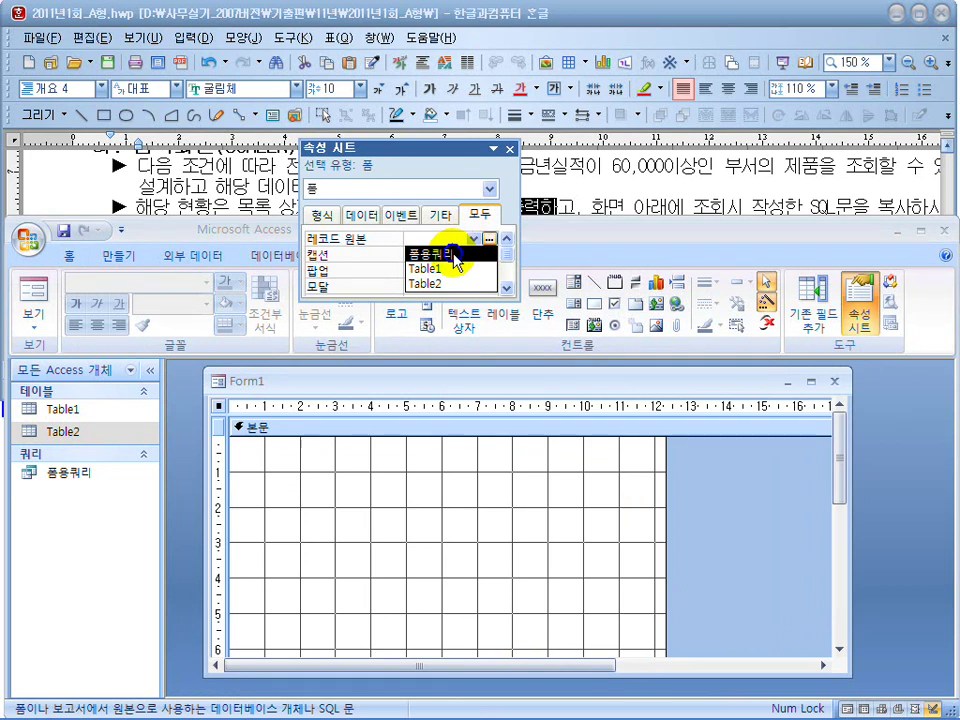
left_click(452, 255)
left_click(508, 149)
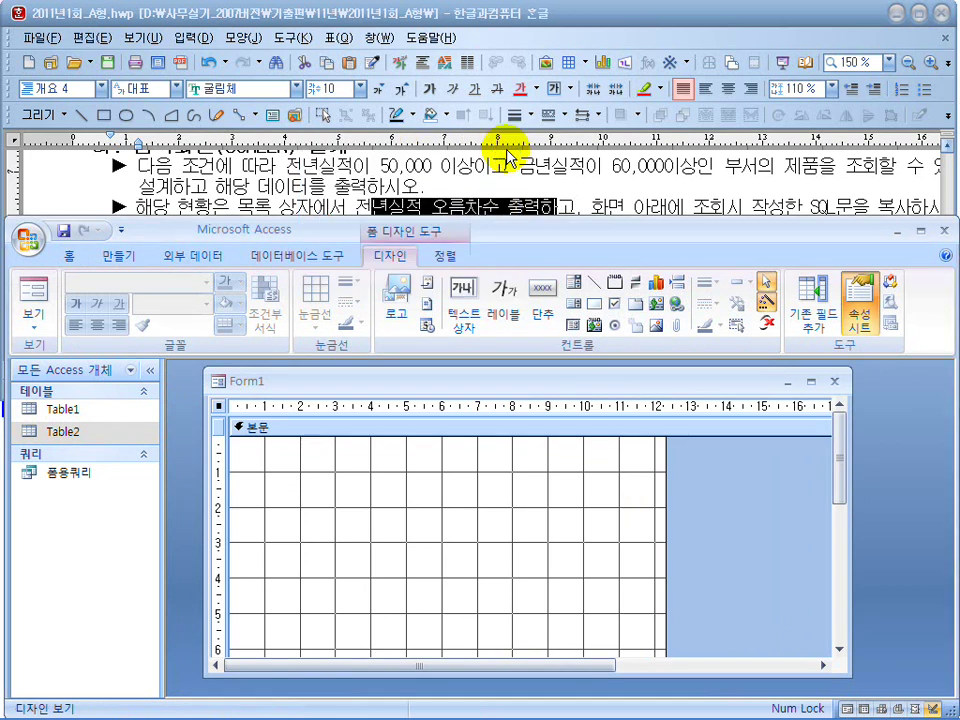
Widen the form window and extend the 본문 section to about 17 cm wide.
left_click_drag(665, 508, 902, 509)
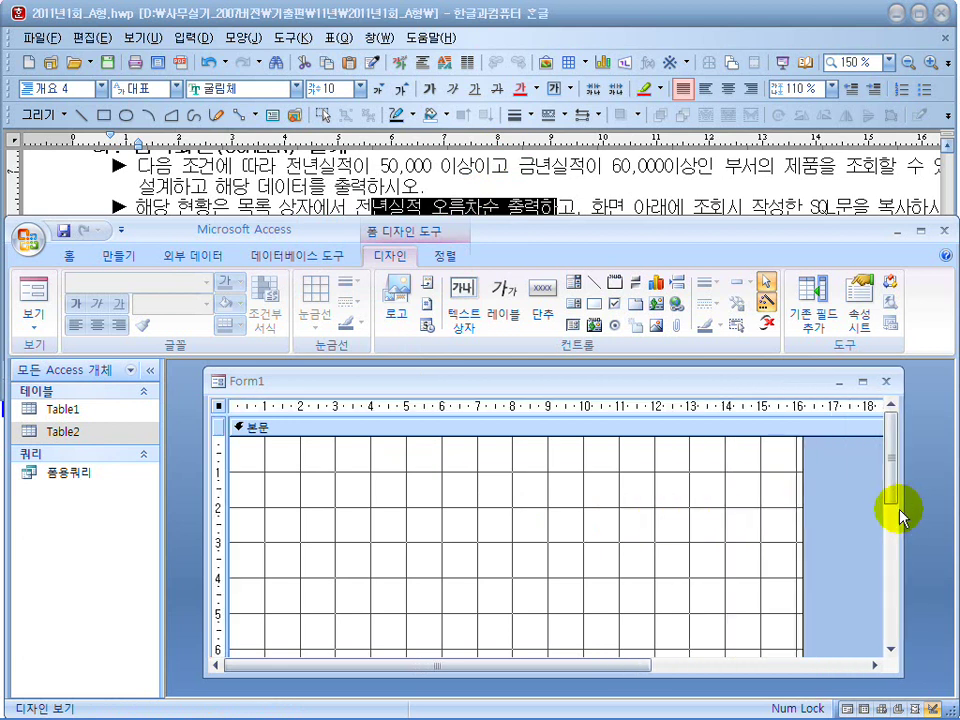
left_click_drag(801, 509, 831, 506)
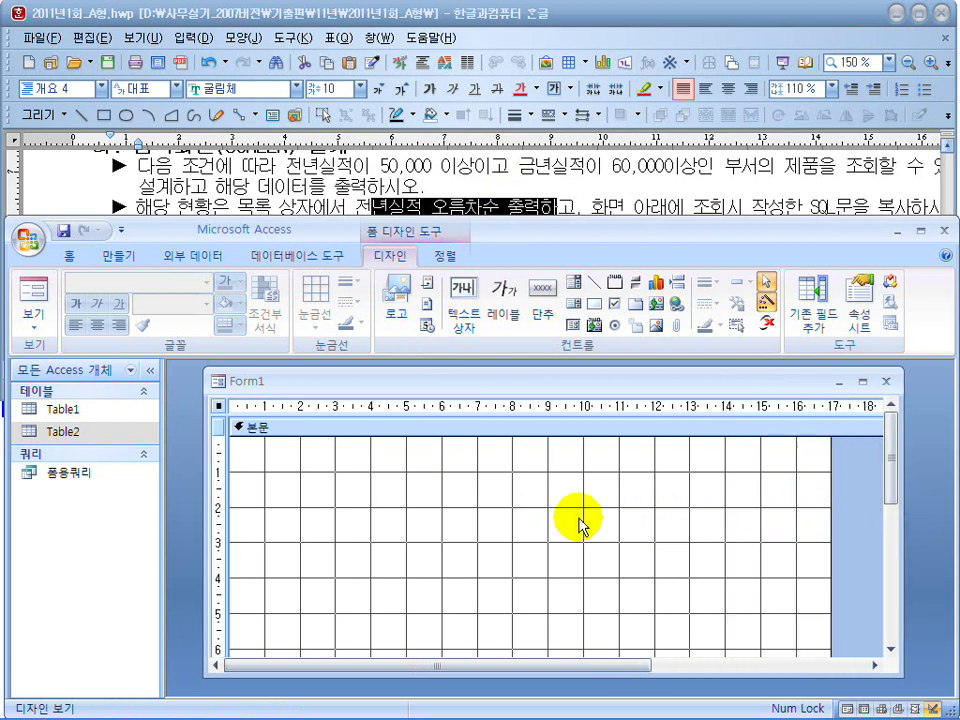
left_click(514, 489)
Review the form's title and list box layout in the Hangul exam document, then return to the Access form design.
left_click(330, 214)
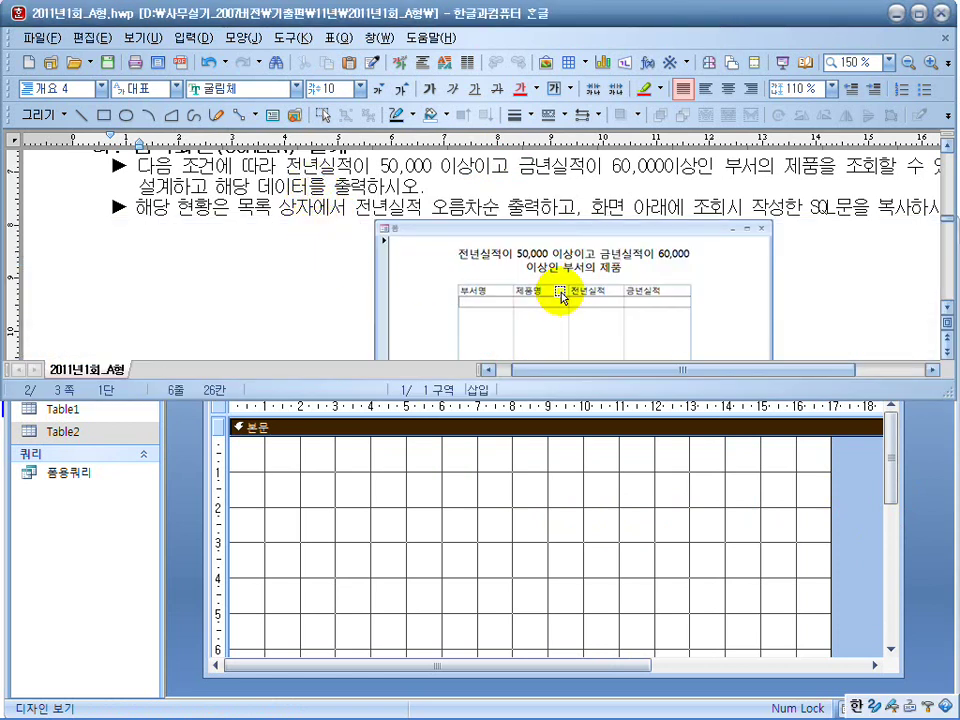
scroll(946, 322, "down", 2)
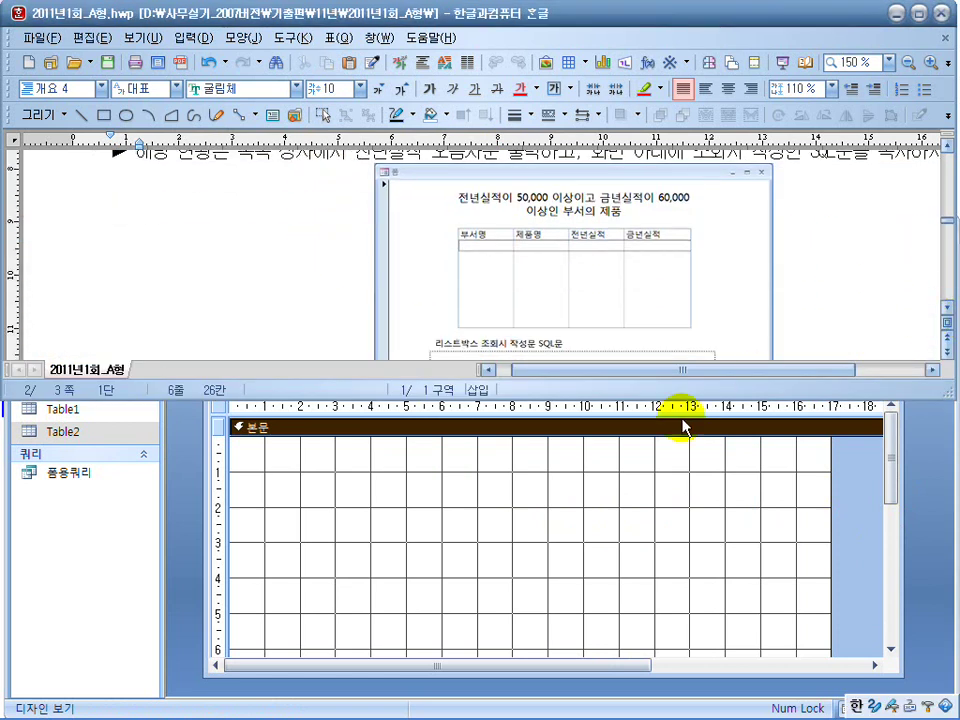
left_click(561, 482)
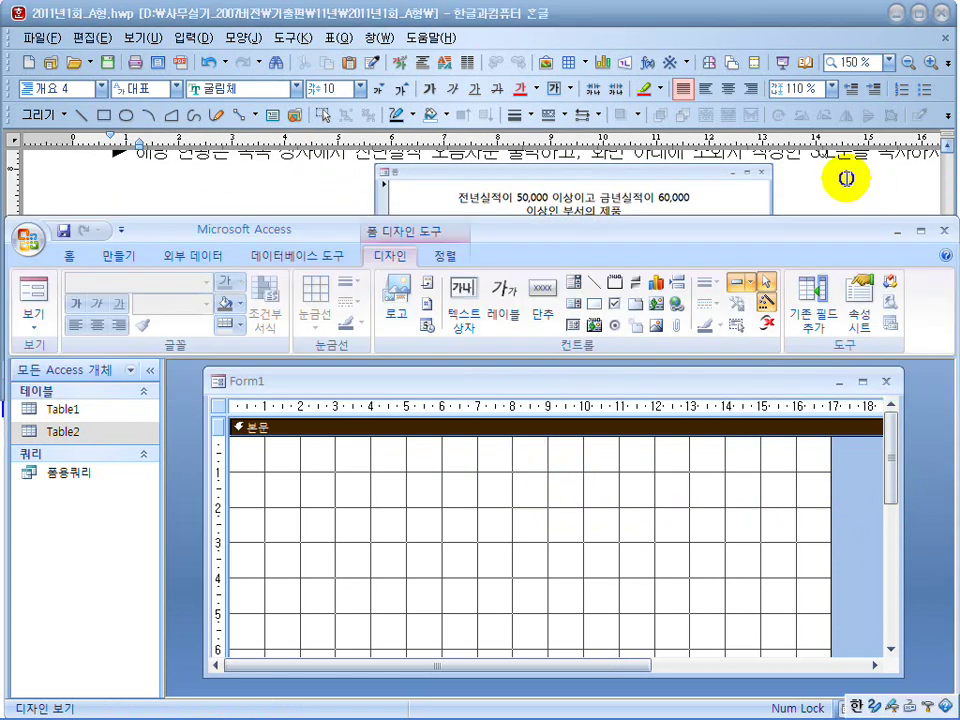
Add a title label reading "전년실적이 50,000이상이고 금년실적이 60,000 이상인 부서의 제품" near the top of the form's 본문 section.
left_click(906, 178)
scroll(945, 311, "down", 1)
left_click(602, 521)
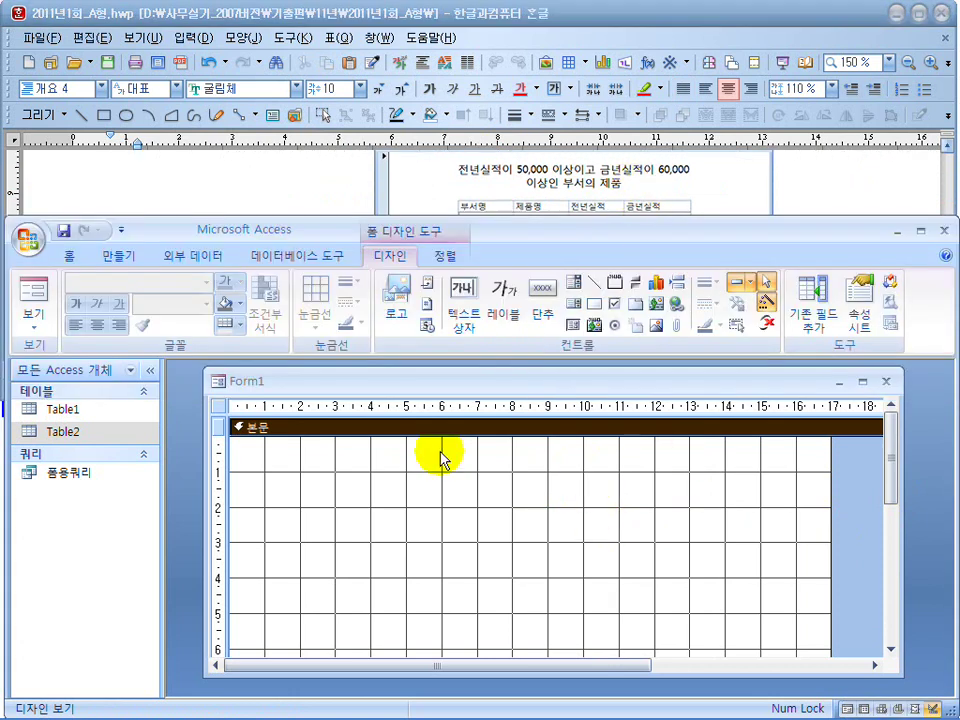
left_click(515, 318)
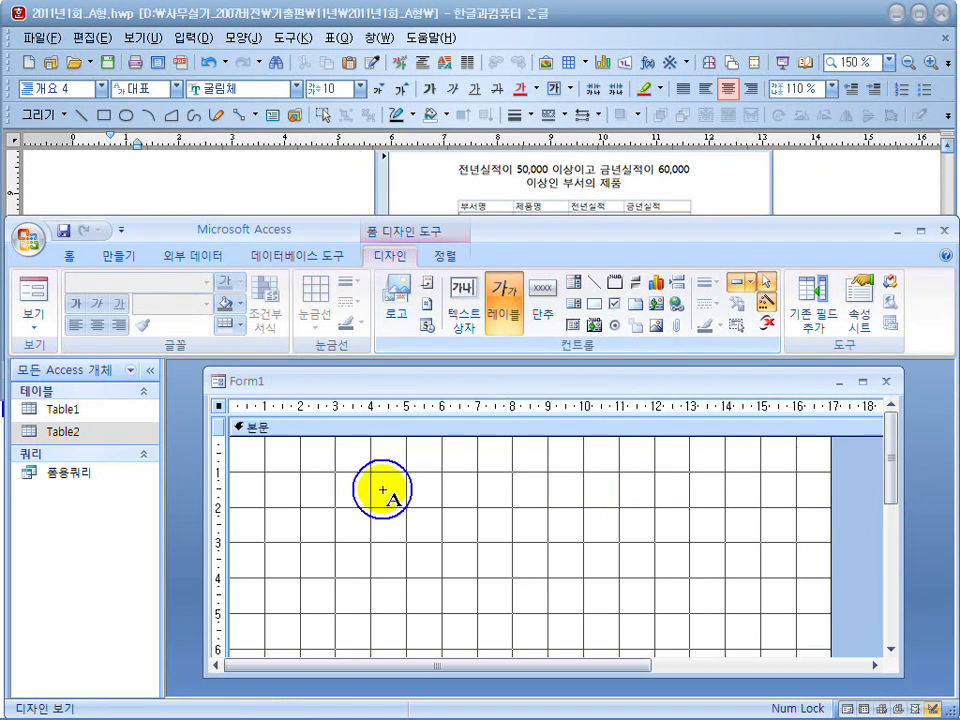
left_click(330, 458)
type("ㅈ")
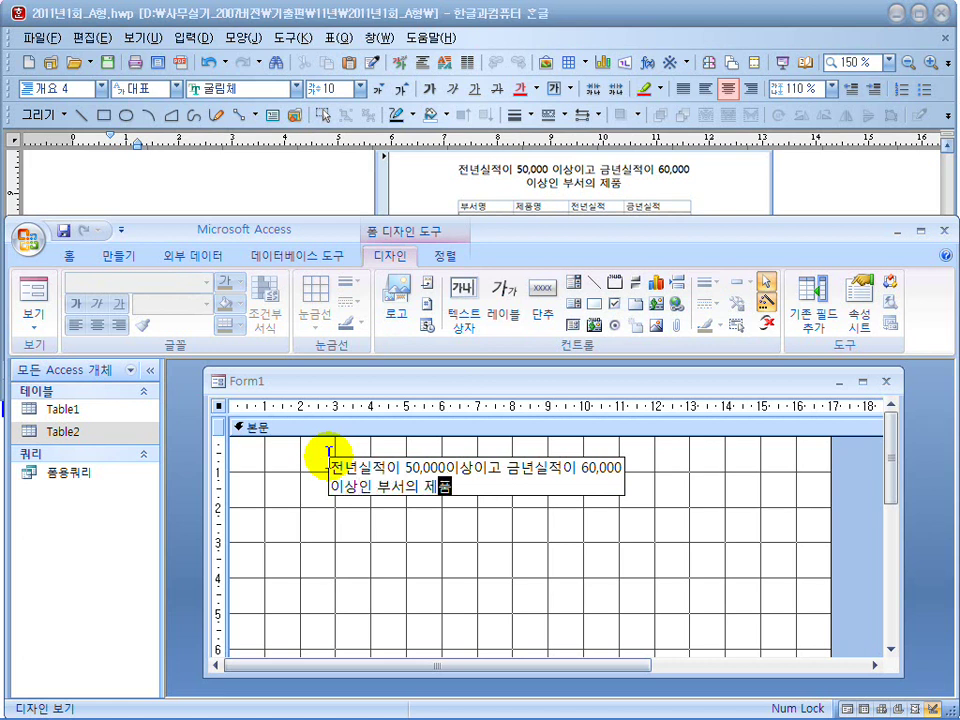
left_click_drag(668, 540, 311, 411)
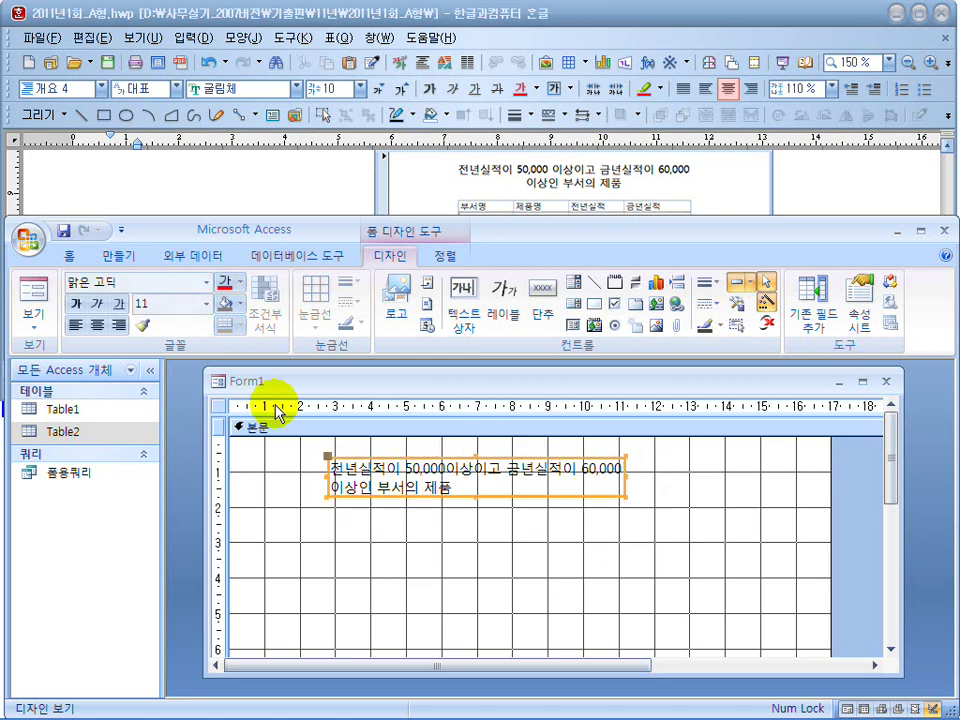
Format the title label as 14 pt centred text, enlarge it to about 12.4 cm wide on two lines and centre it on the form.
left_click(177, 306)
type("14")
key("Return")
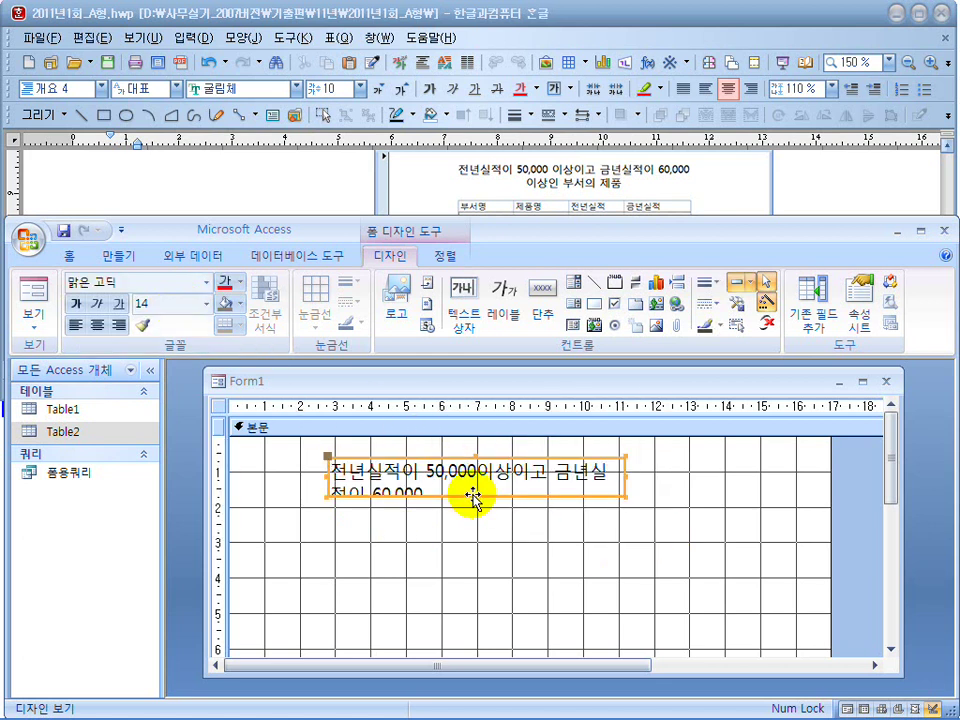
left_click_drag(475, 493, 476, 506)
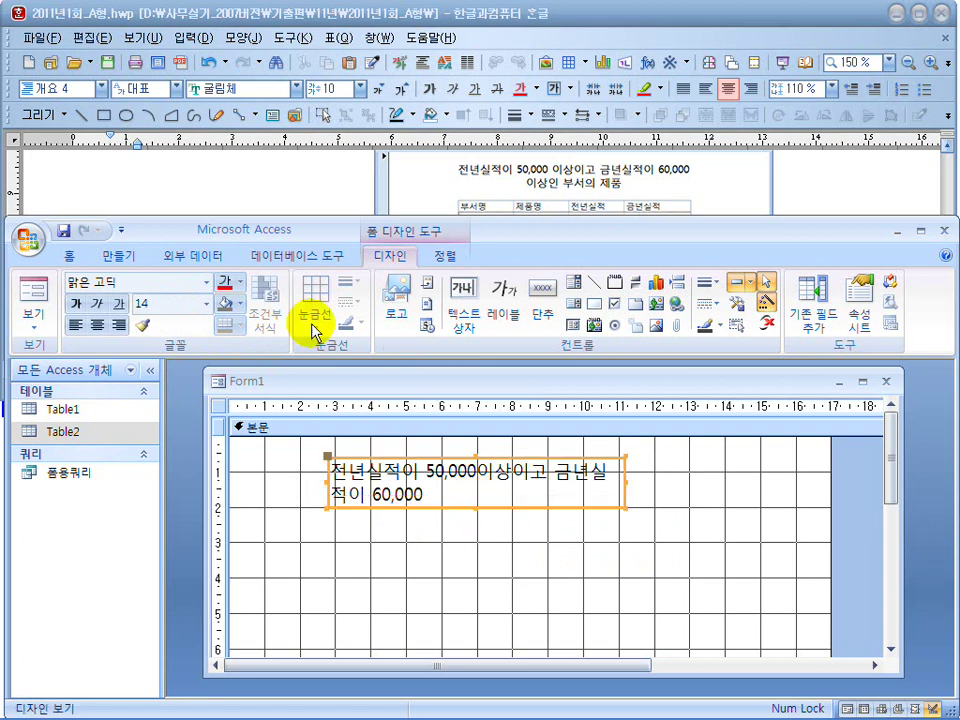
left_click(92, 327)
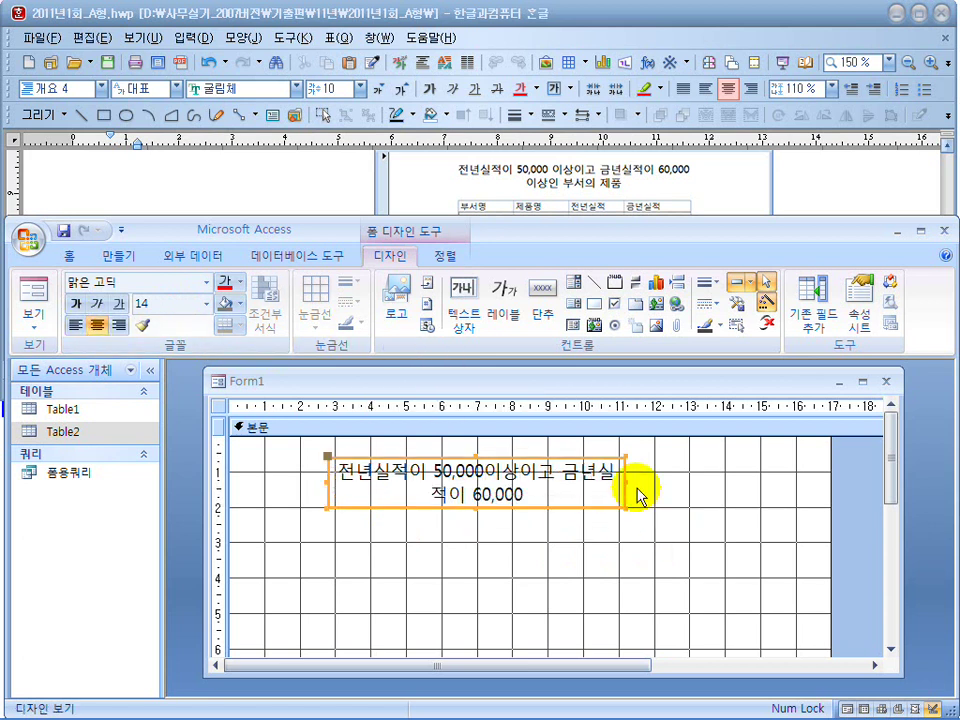
left_click_drag(624, 480, 769, 488)
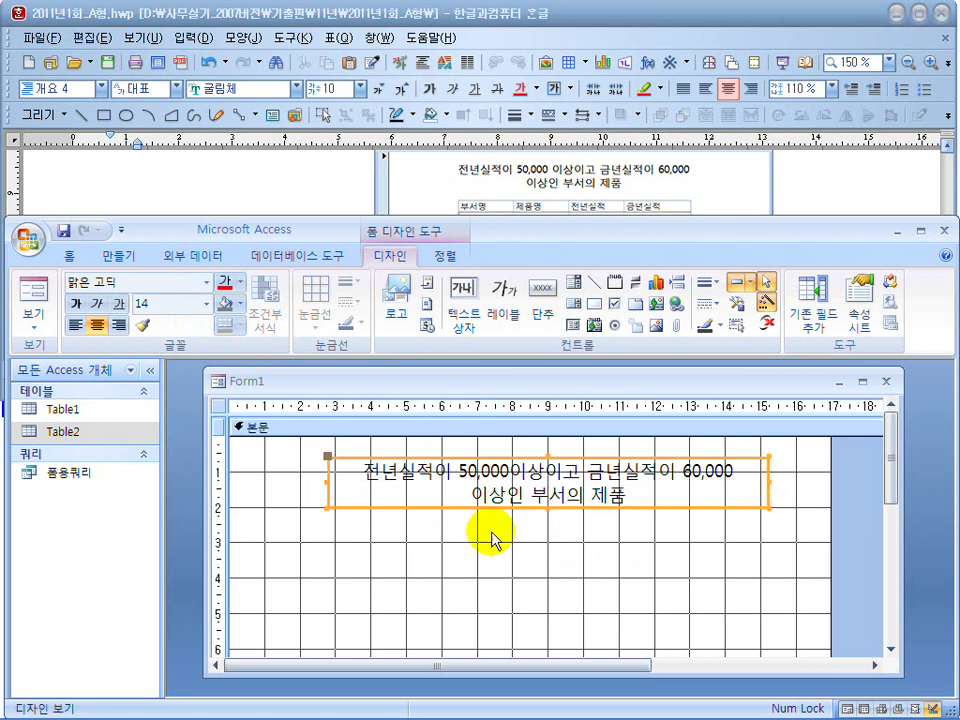
left_click_drag(452, 507, 435, 506)
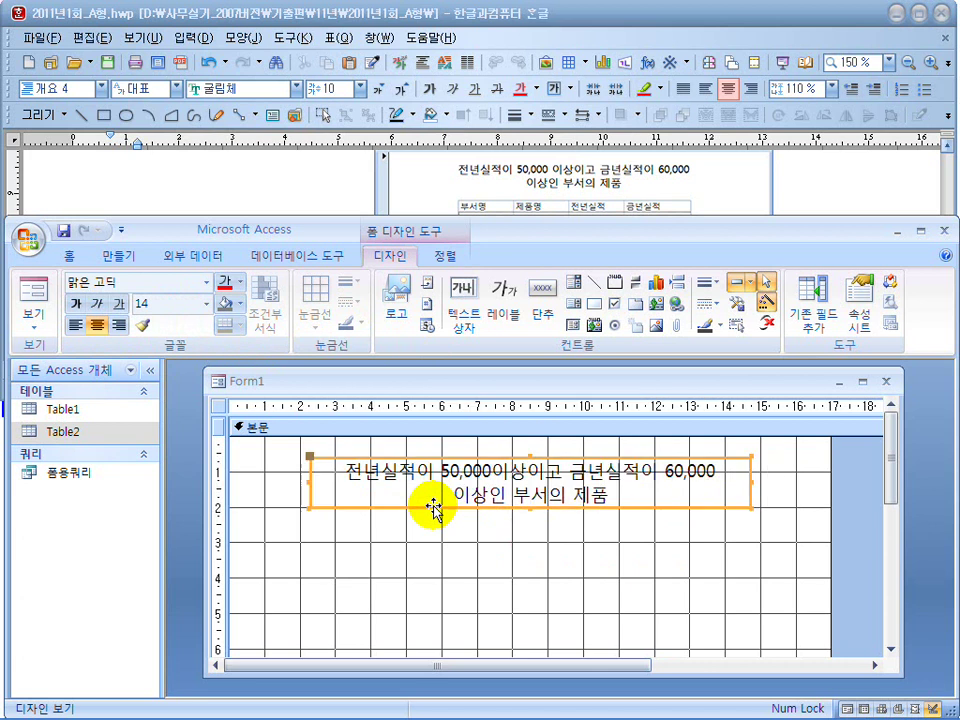
left_click(450, 556)
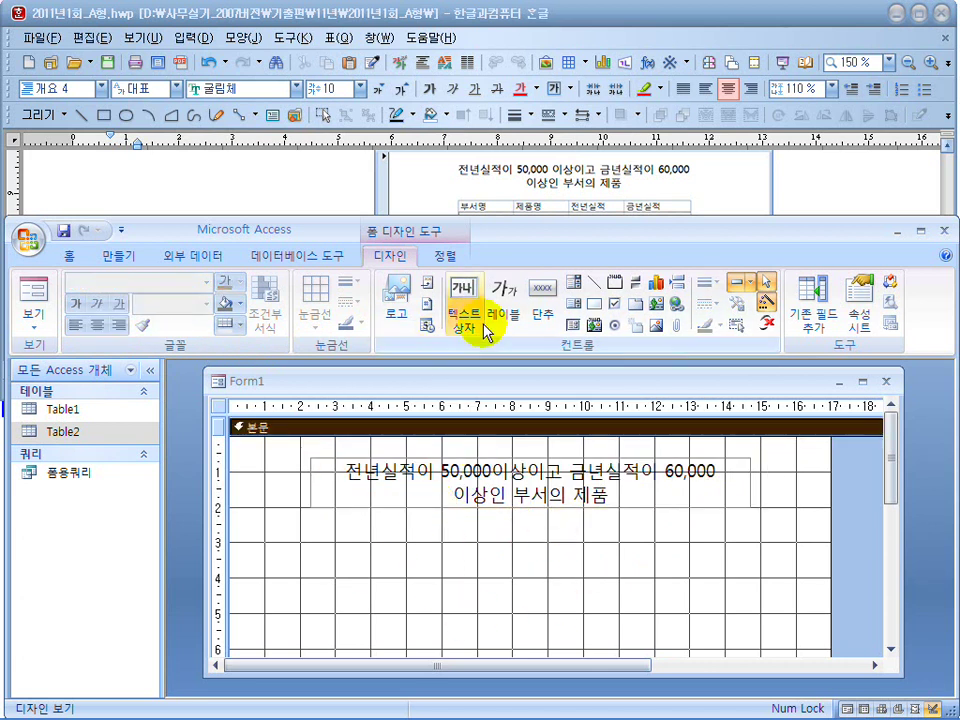
Draw a list box beneath the title and have it look up its values from the query 폼용쿼리.
left_click(574, 306)
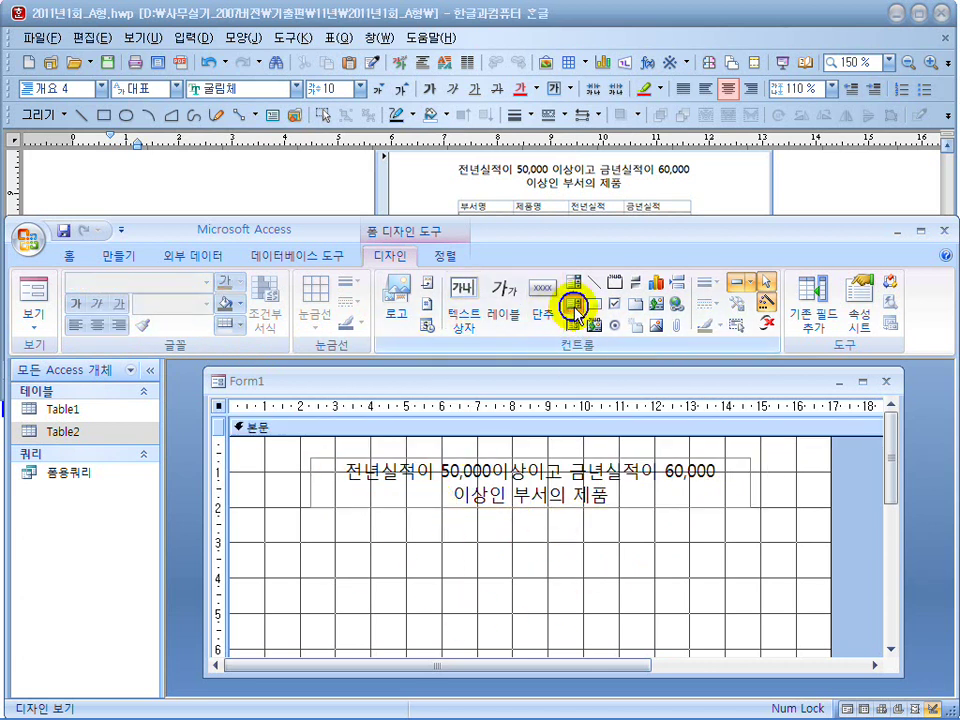
left_click_drag(316, 536, 758, 634)
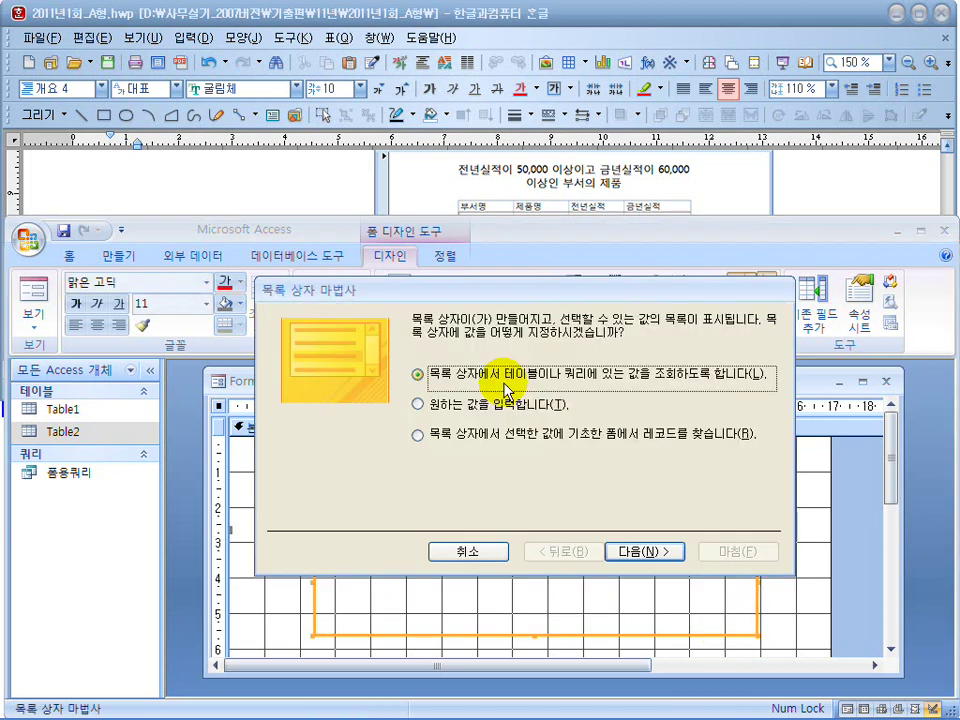
left_click(630, 551)
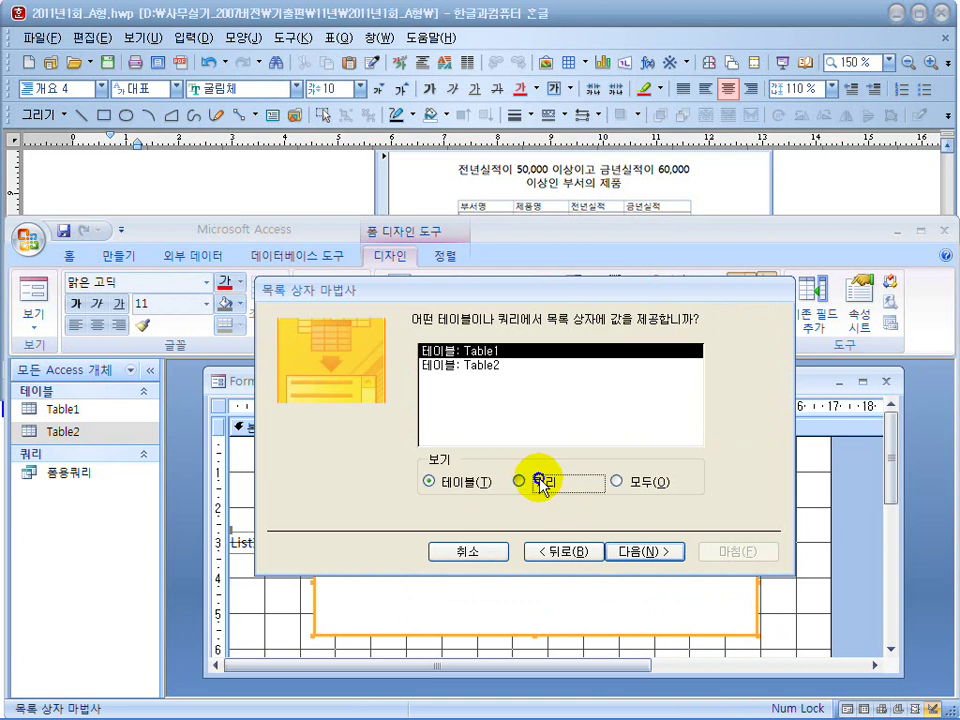
left_click(540, 483)
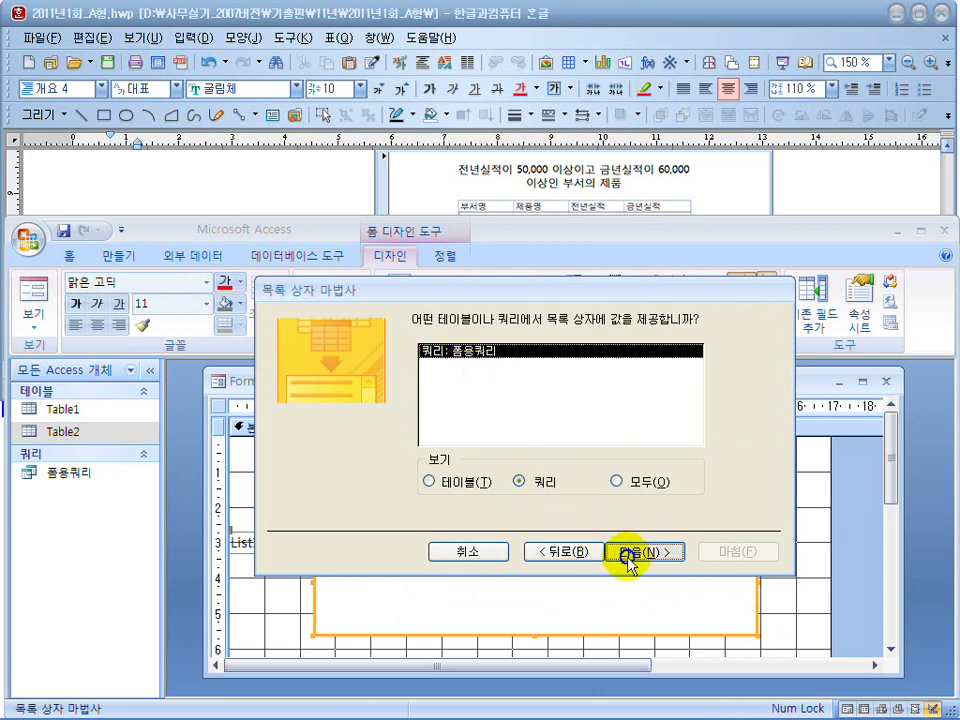
left_click(628, 557)
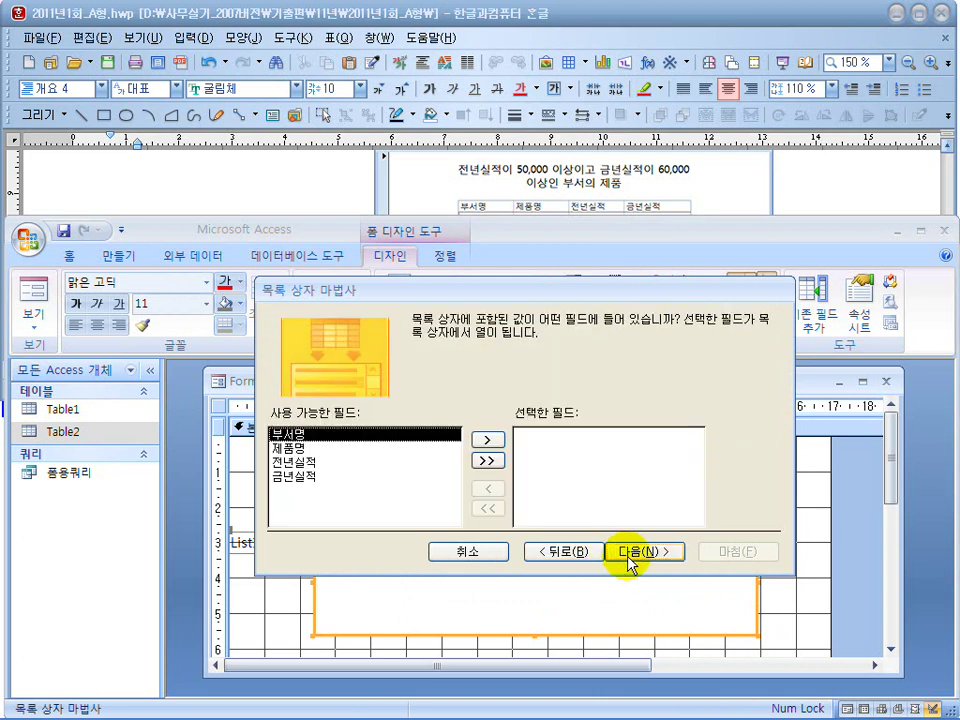
Include all four fields (부서명, 제품명, 전년실적, 금년실적) in the list box without sorting and finish the wizard with its default settings.
left_click(487, 461)
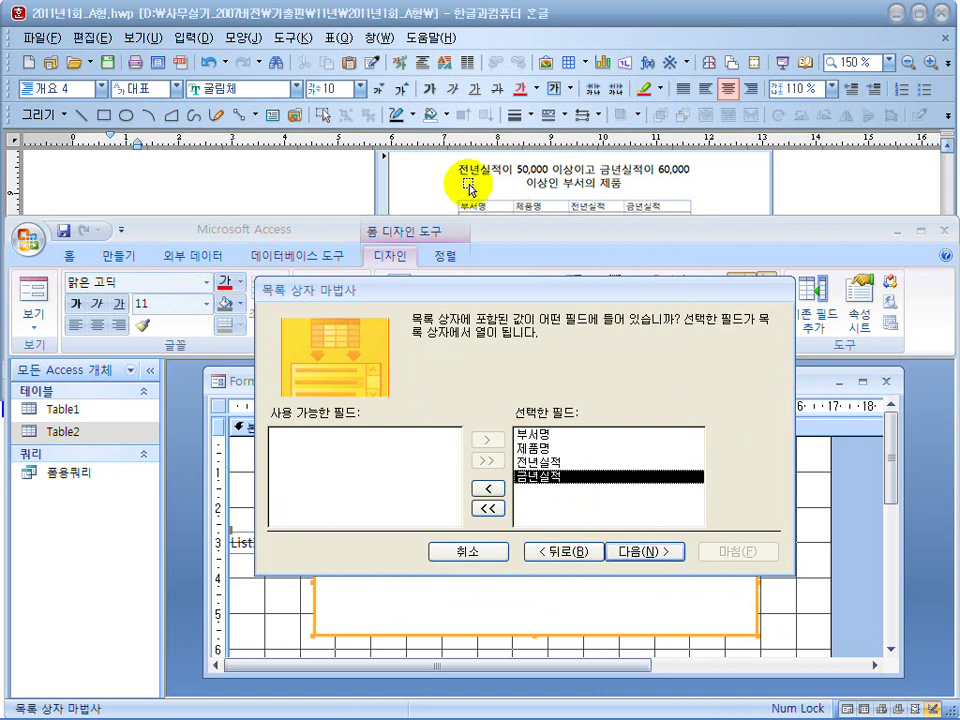
left_click(643, 551)
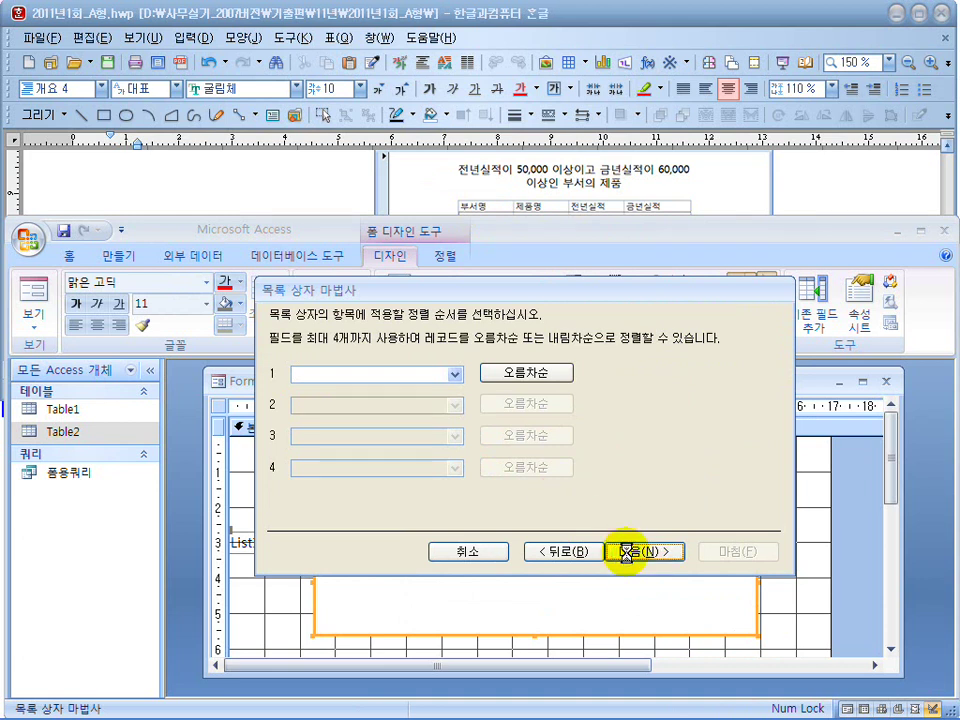
left_click(625, 553)
left_click(627, 560)
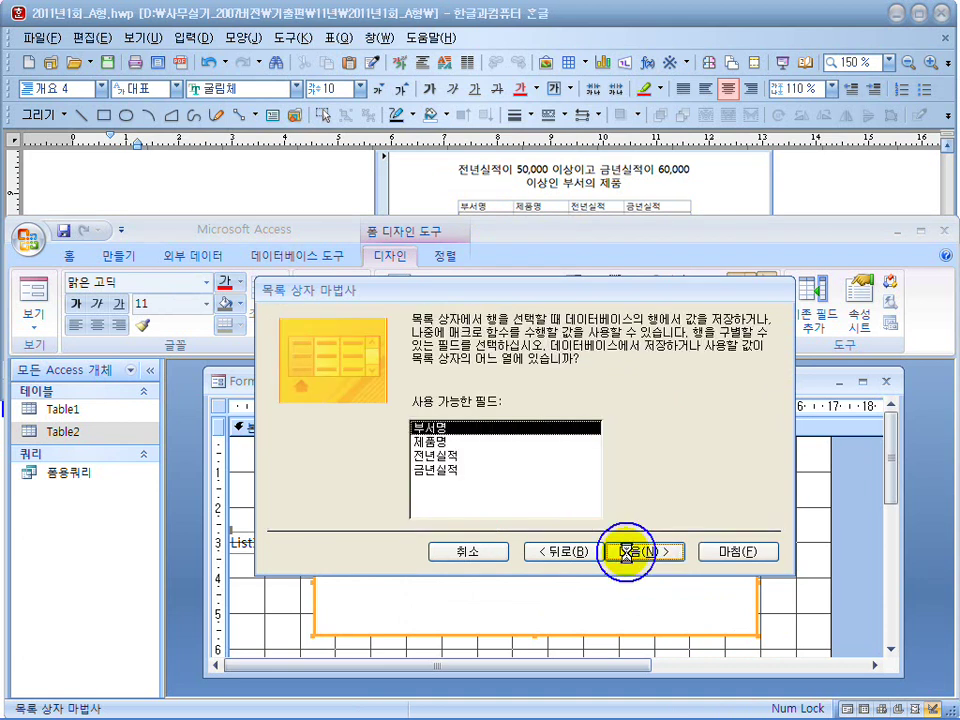
left_click(626, 553)
left_click(628, 553)
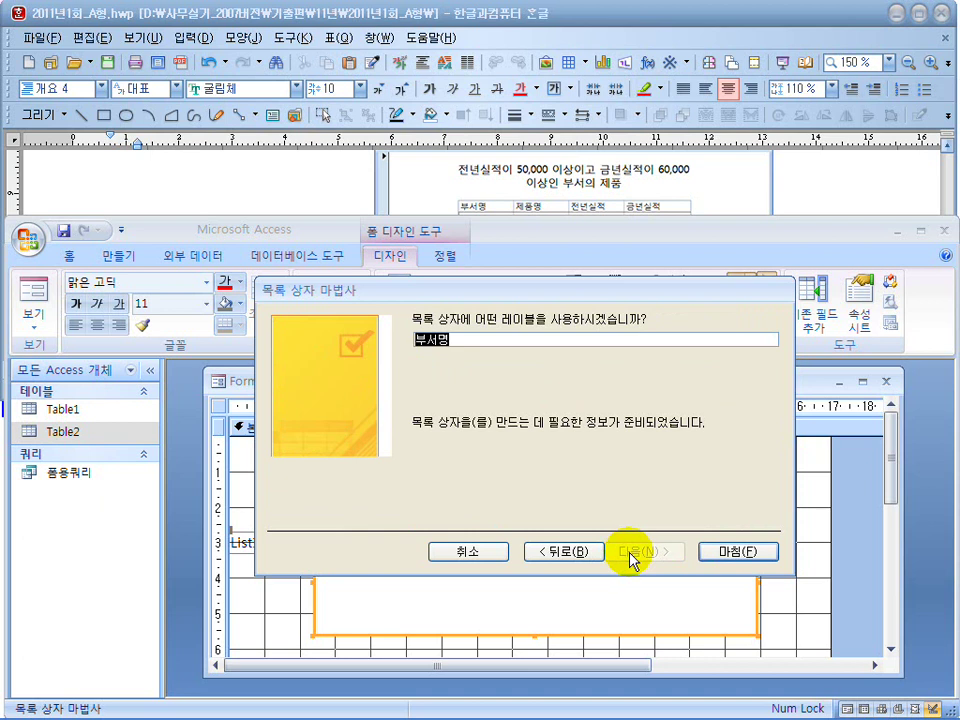
left_click(736, 551)
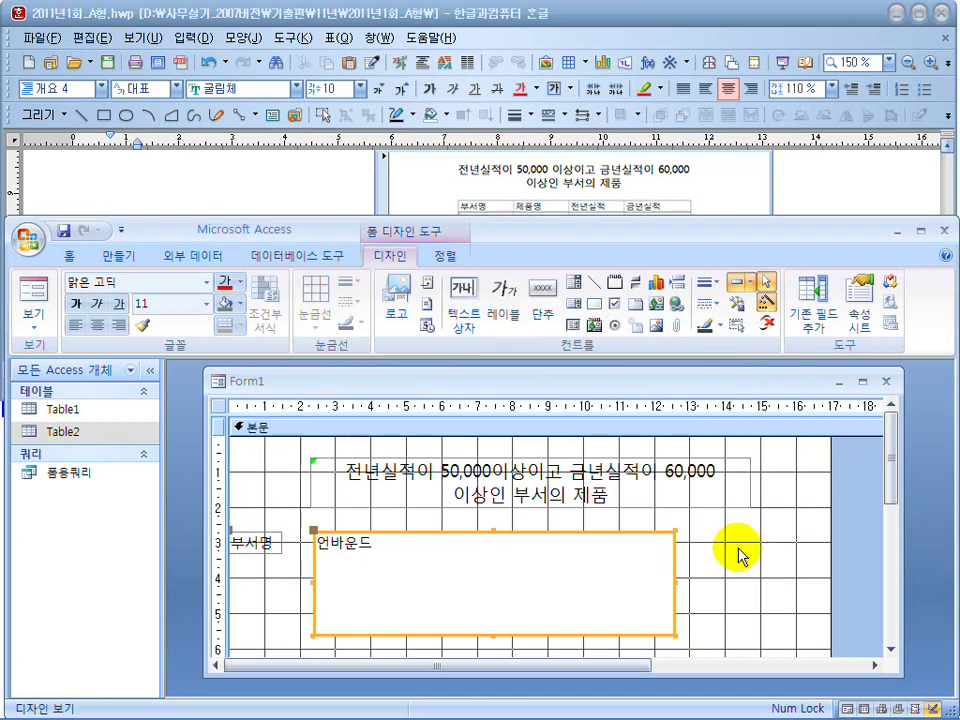
Delete the list box's attached 부서명 label, preview the form and return to Design view.
left_click(266, 545)
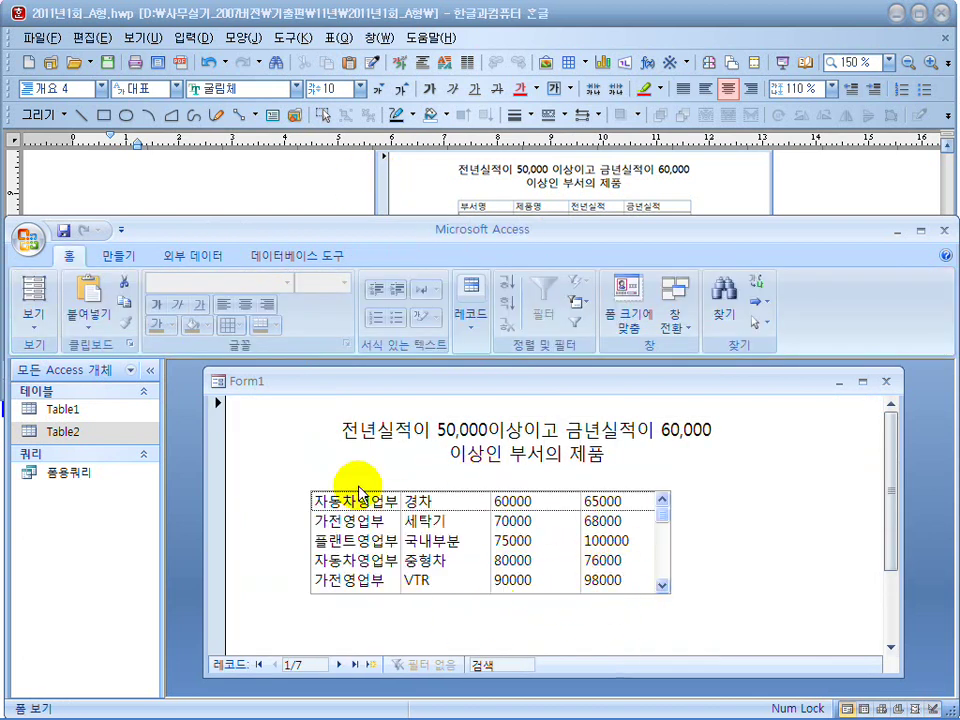
left_click(40, 328)
left_click(120, 568)
Maximize Access, lengthen the form window, and reposition and enlarge the list box to about 11 cm wide and 4.6 cm high.
double_click(621, 229)
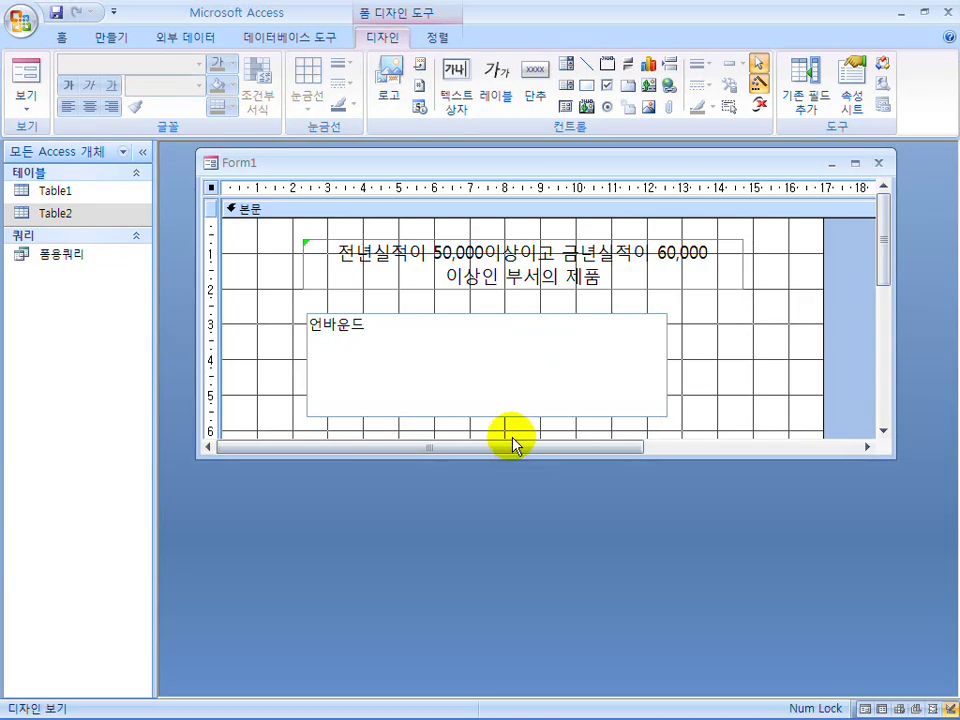
left_click_drag(522, 458, 520, 568)
left_click(514, 390)
left_click_drag(668, 365, 700, 362)
left_click_drag(587, 418, 600, 418)
left_click_drag(512, 416, 517, 476)
Set the list box's column heads property (열 이름) to 예 and close its property sheet.
right_click(486, 375)
left_click(563, 707)
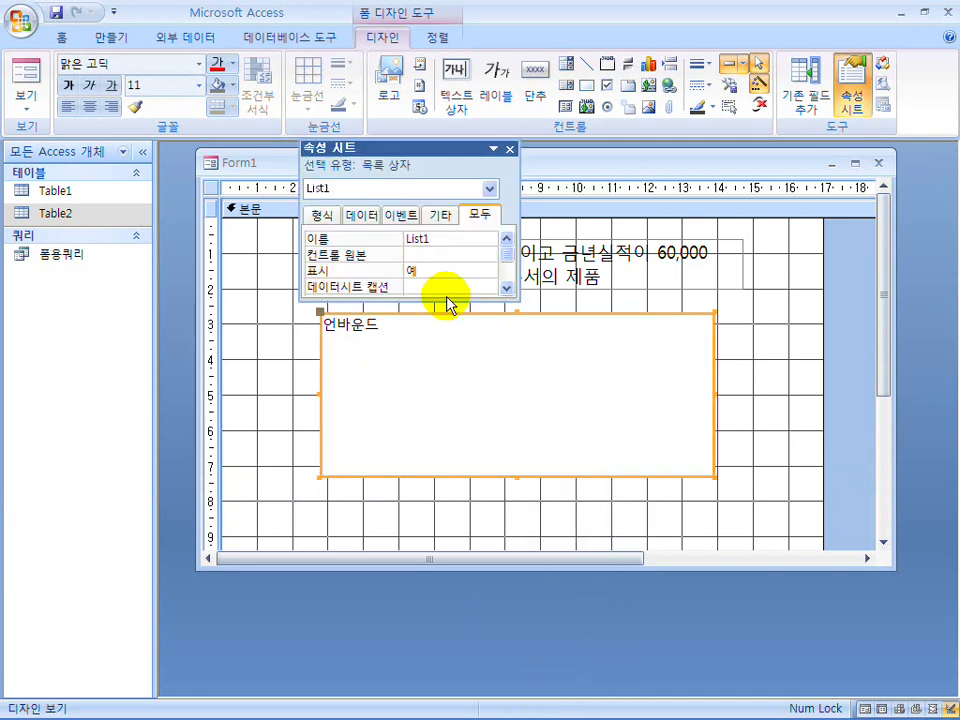
left_click_drag(446, 300, 452, 462)
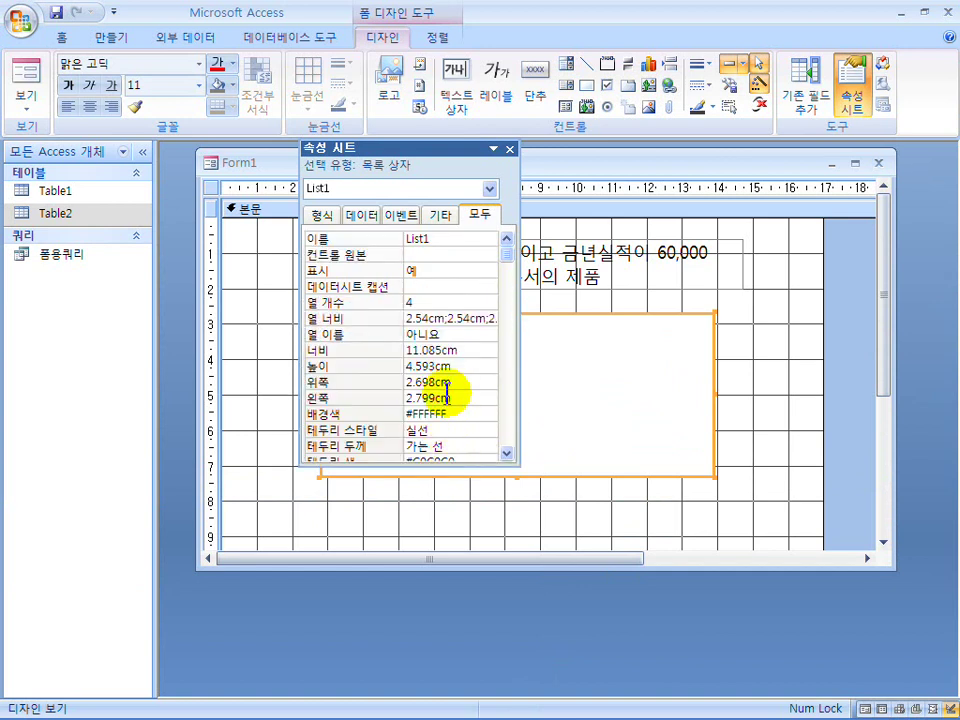
left_click(450, 335)
left_click(489, 334)
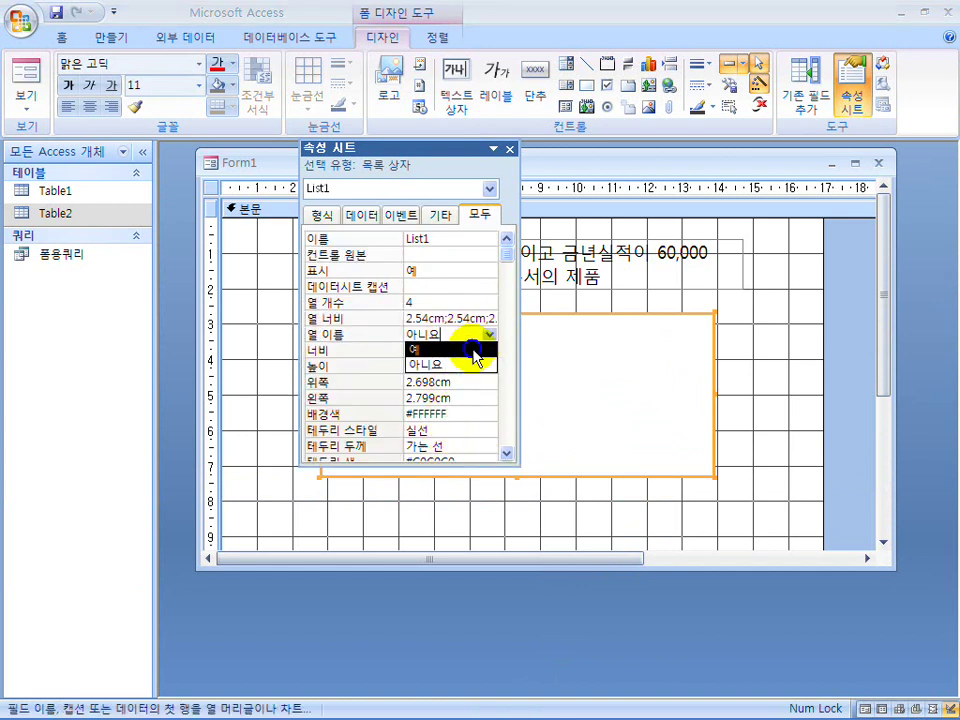
left_click(472, 347)
left_click(510, 150)
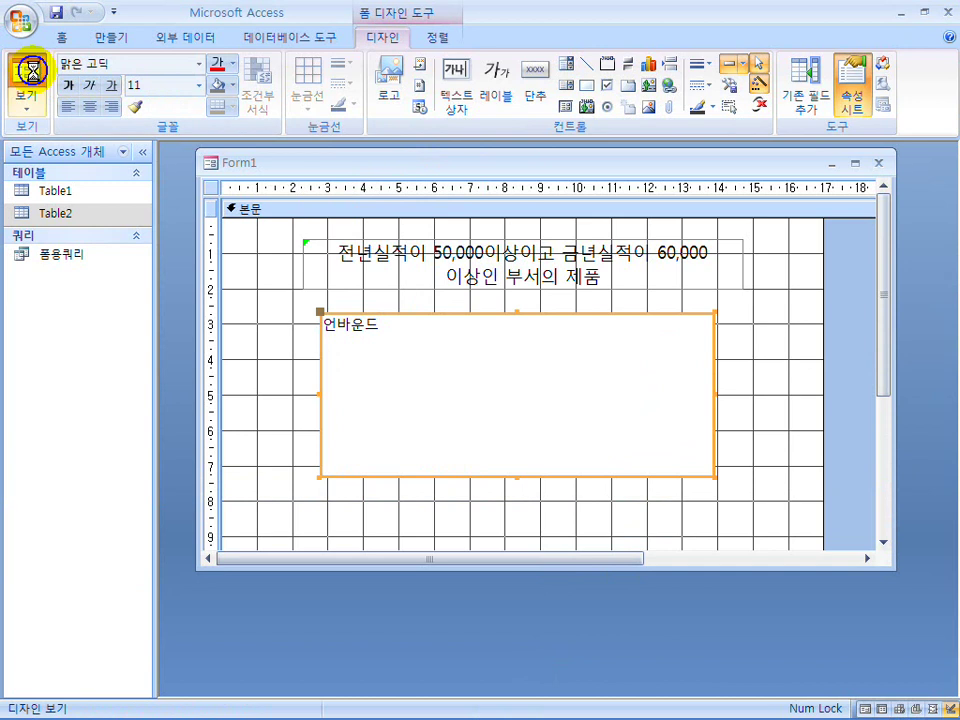
Check the list box's rows and column headings in Form view, then return to Design view.
left_click(30, 82)
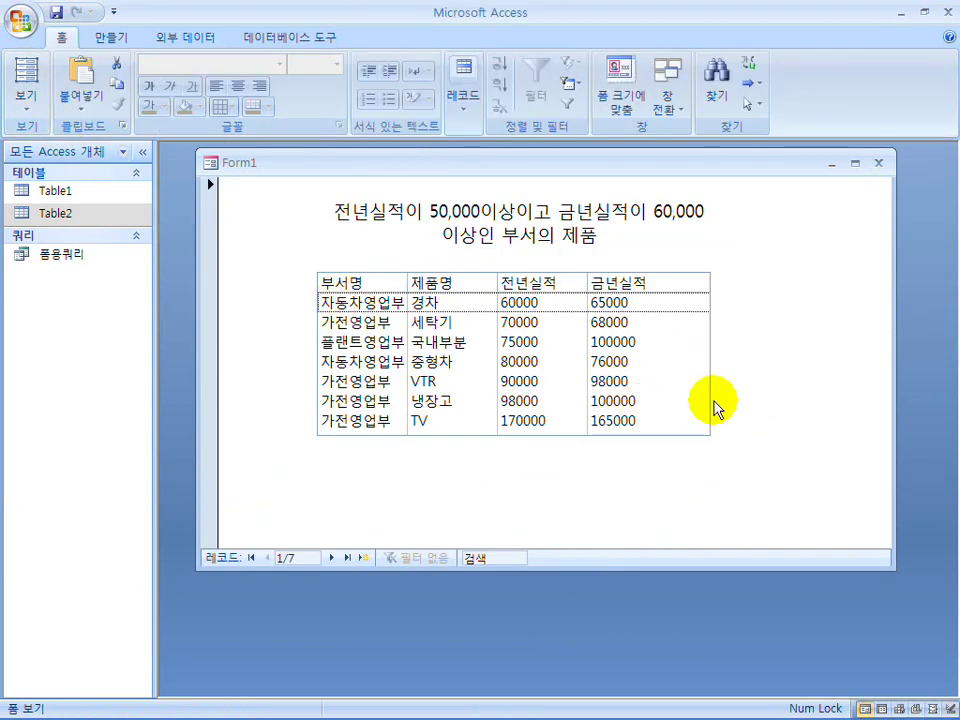
left_click(26, 105)
left_click(152, 344)
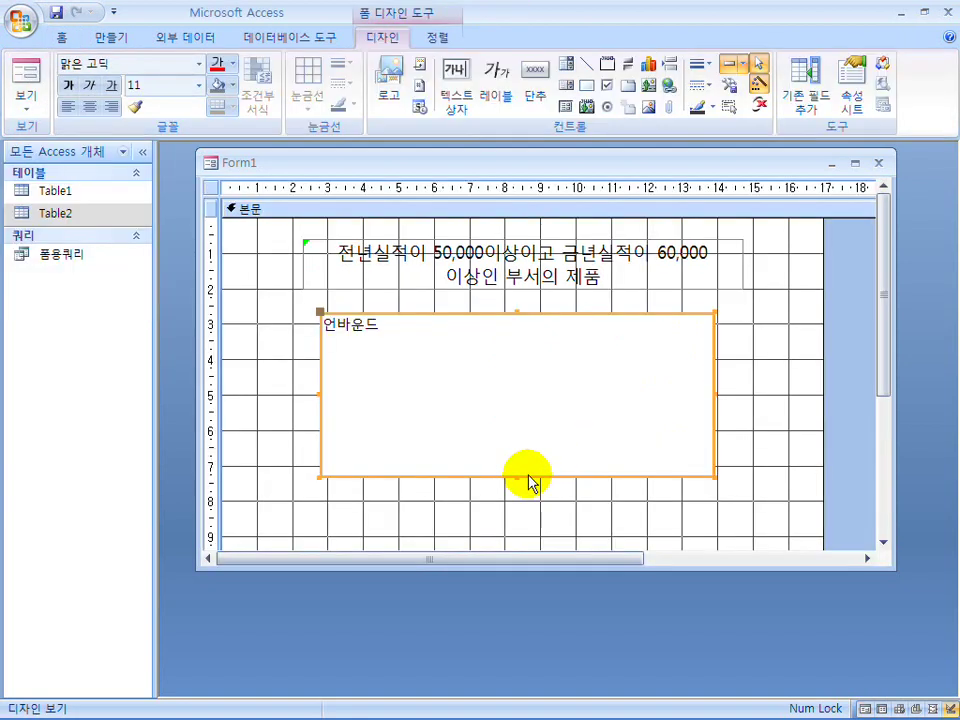
Make the list box slightly taller, move it up just below the title, and enlarge the form window.
left_click_drag(518, 478, 518, 487)
left_click_drag(566, 311, 567, 294)
left_click(621, 514)
left_click_drag(887, 568, 927, 648)
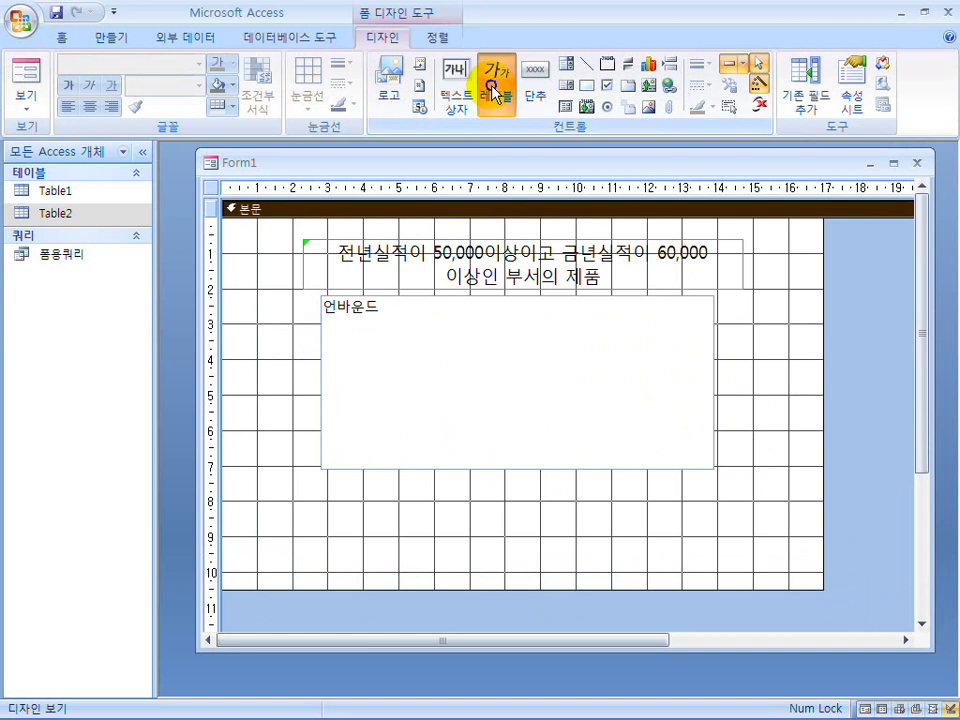
Add a label reading "리스트박스 조회시 작성문 SQL문" and move it up just below the list box.
left_click(493, 95)
left_click(302, 493)
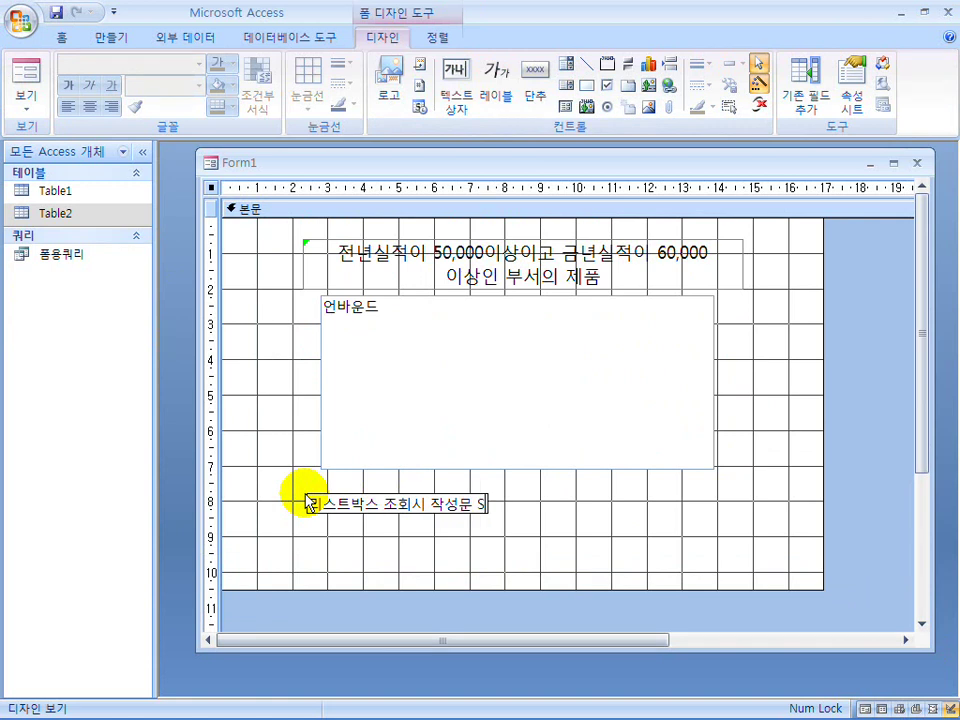
left_click(385, 516)
left_click_drag(385, 516, 375, 488)
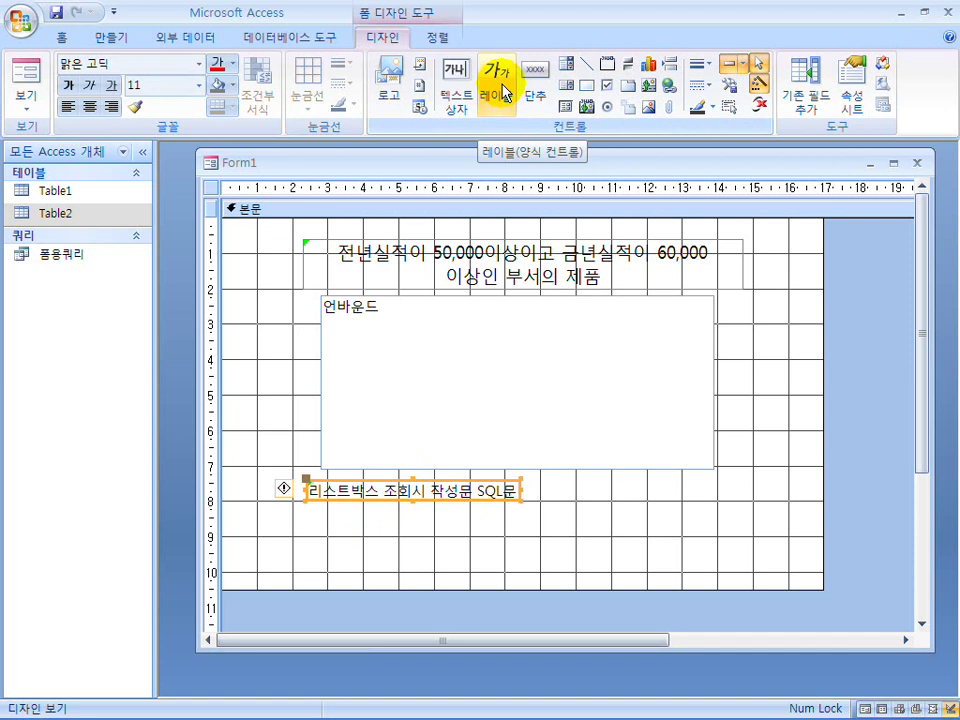
Open 폼용쿼리 in SQL view, copy its entire SQL statement and close the query.
double_click(66, 255)
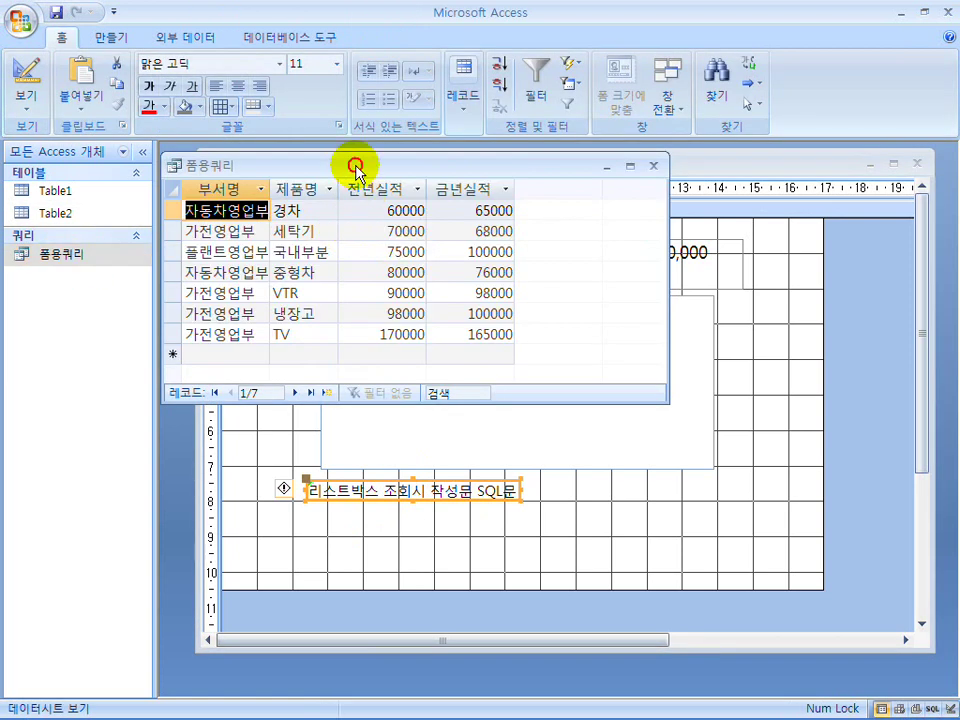
right_click(356, 167)
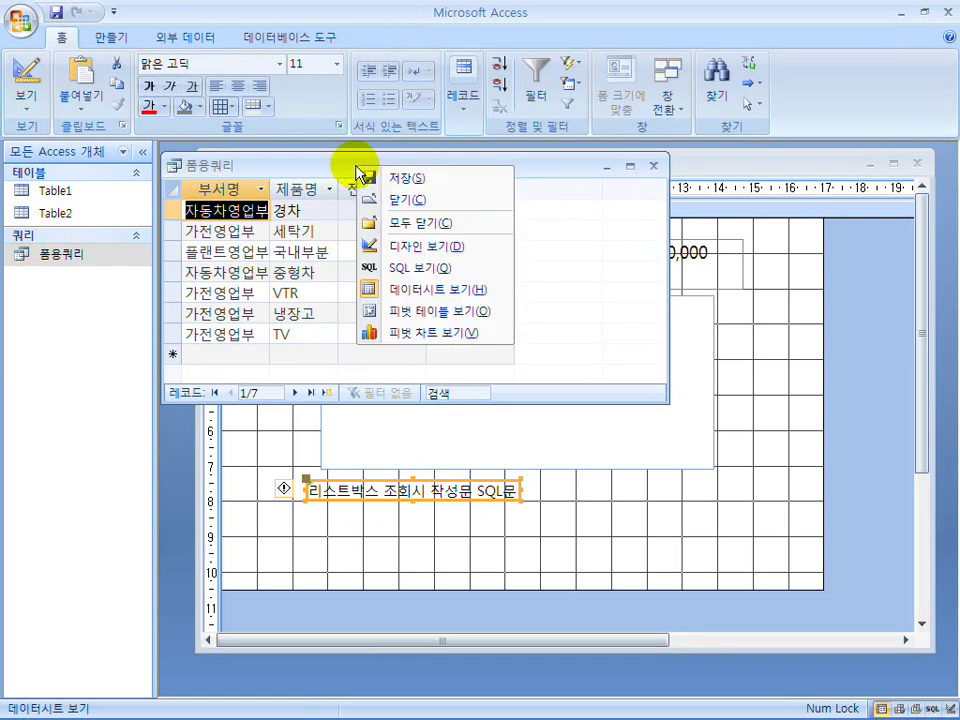
left_click(407, 268)
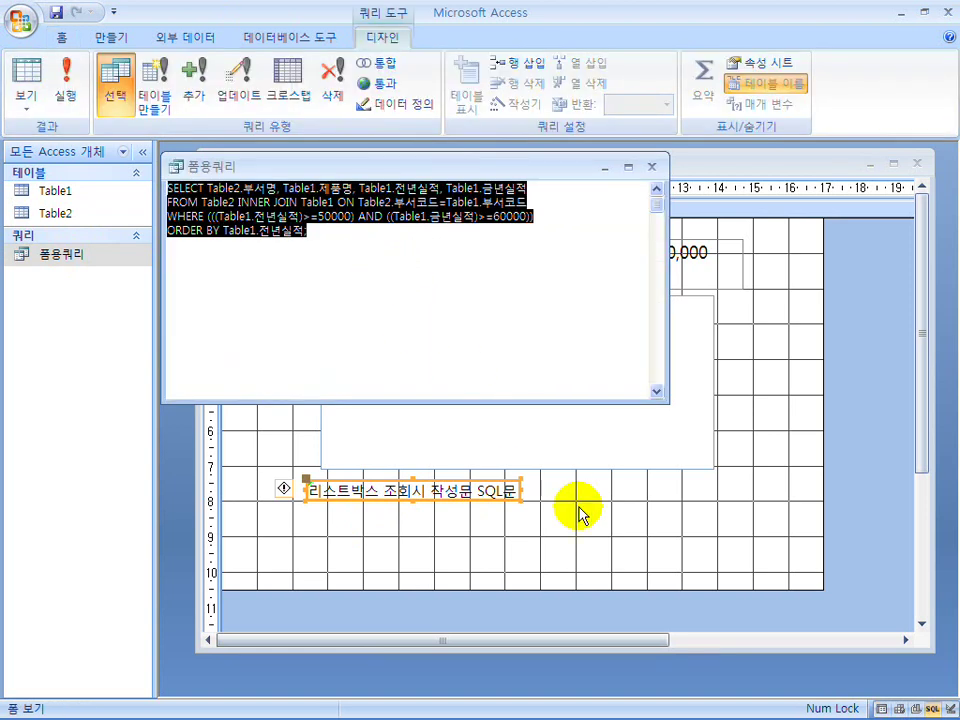
left_click(652, 166)
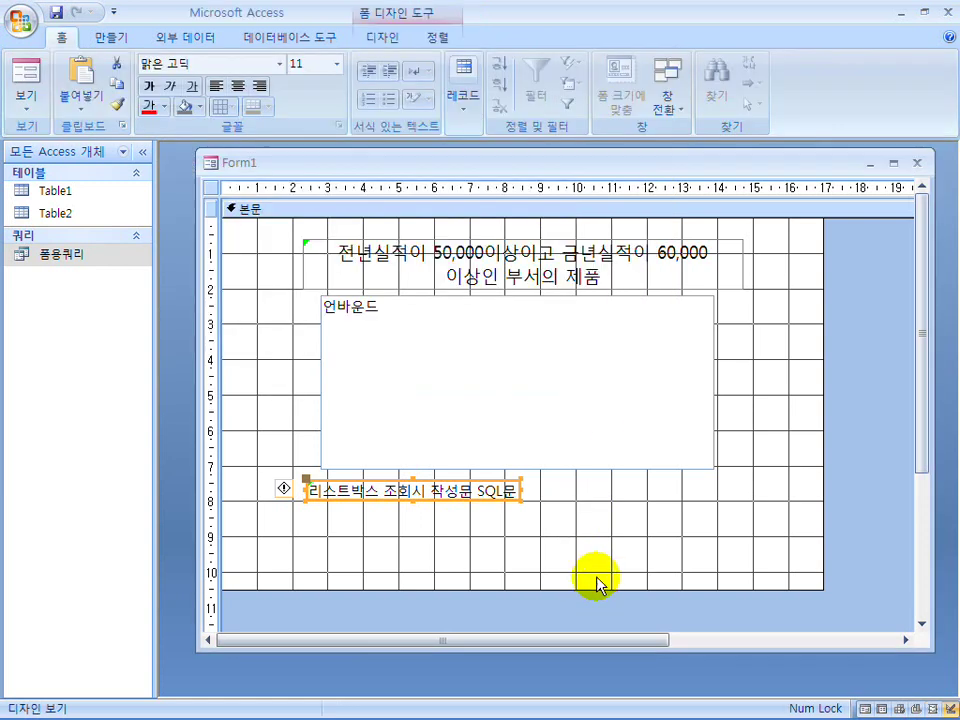
Paste the copied SQL statement as a new label and position it just below the "리스트박스 조회시 작성문 SQL문" label.
type("SELECT Table2.부서명, Table1.제품명, Table1.전년실적, Table1.금년실적 FROM Table2 INNER JOIN Table1 ON Table2.부서코드=Table1.부서코드 WHERE (((Table1.전년실적)>=50000) AND ((Table1.금년실적)>=60000)) ORDER BY Table1.전년실적;")
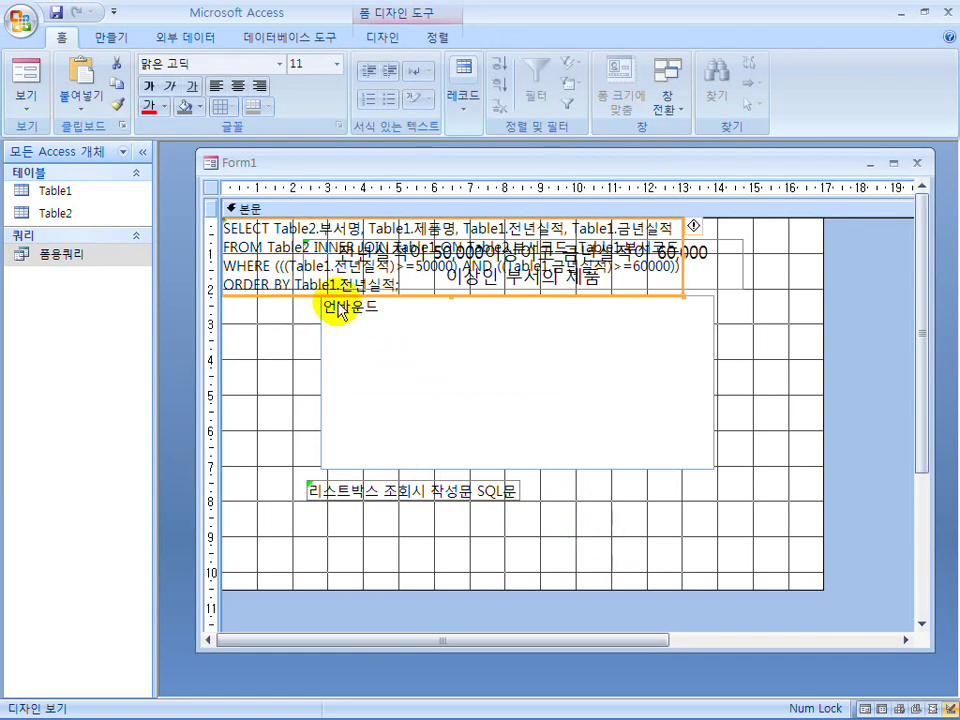
left_click_drag(459, 530, 433, 584)
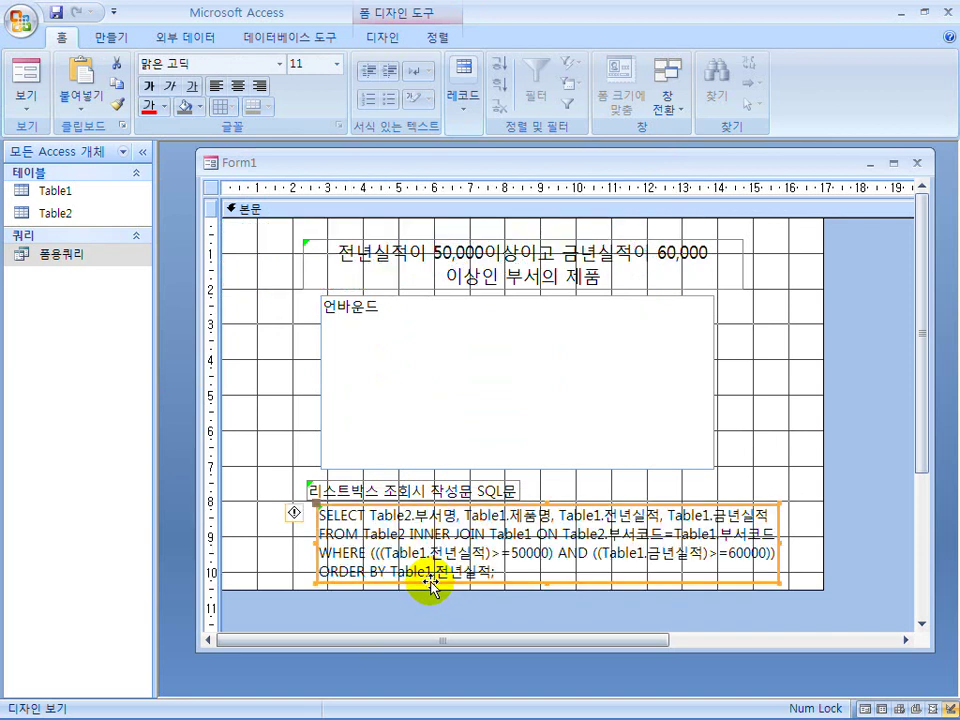
left_click(815, 578)
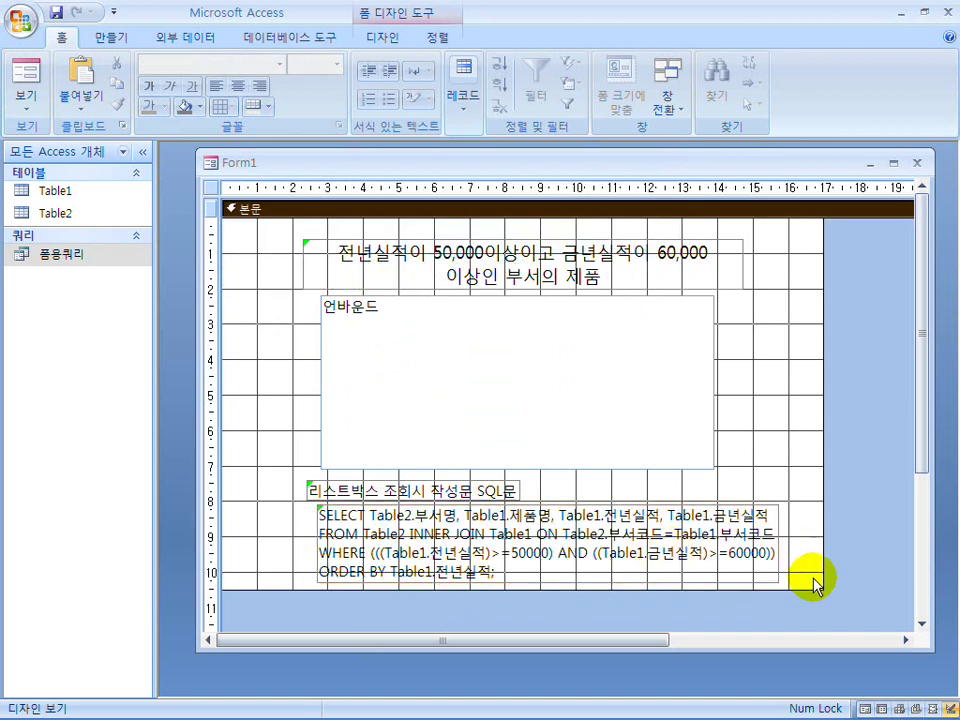
Extend the form's detail section downward by about 1 cm and make the SQL statement label slightly taller, about 2.4 cm.
left_click_drag(728, 591, 728, 620)
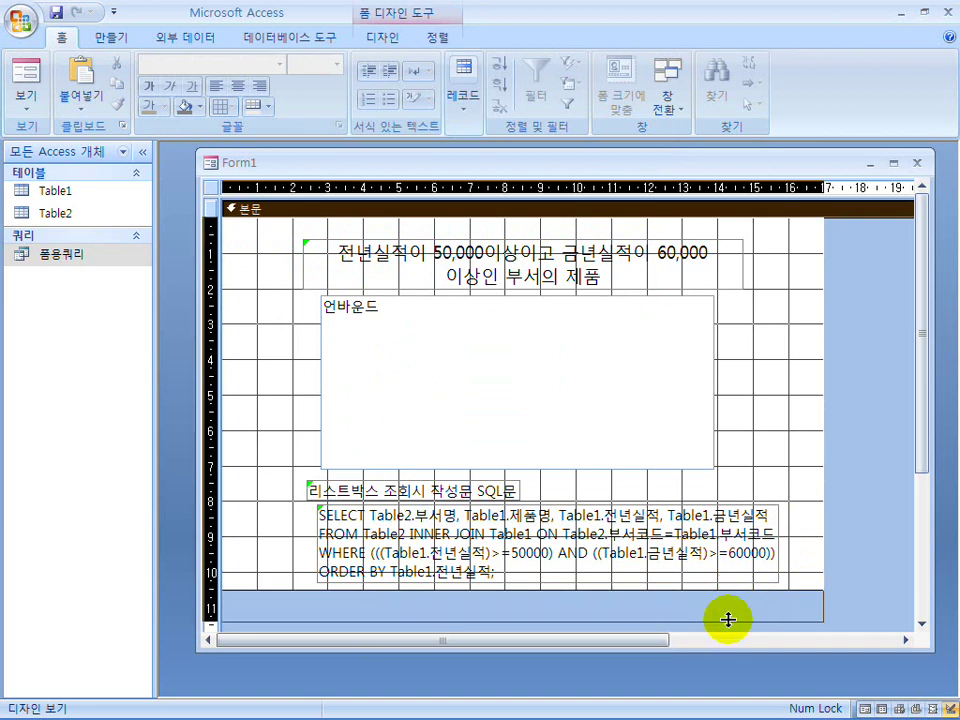
left_click(507, 580)
mouse_move(509, 581)
left_mouse_down()
mouse_move(488, 580)
mouse_move(524, 604)
mouse_move(526, 590)
left_mouse_up()
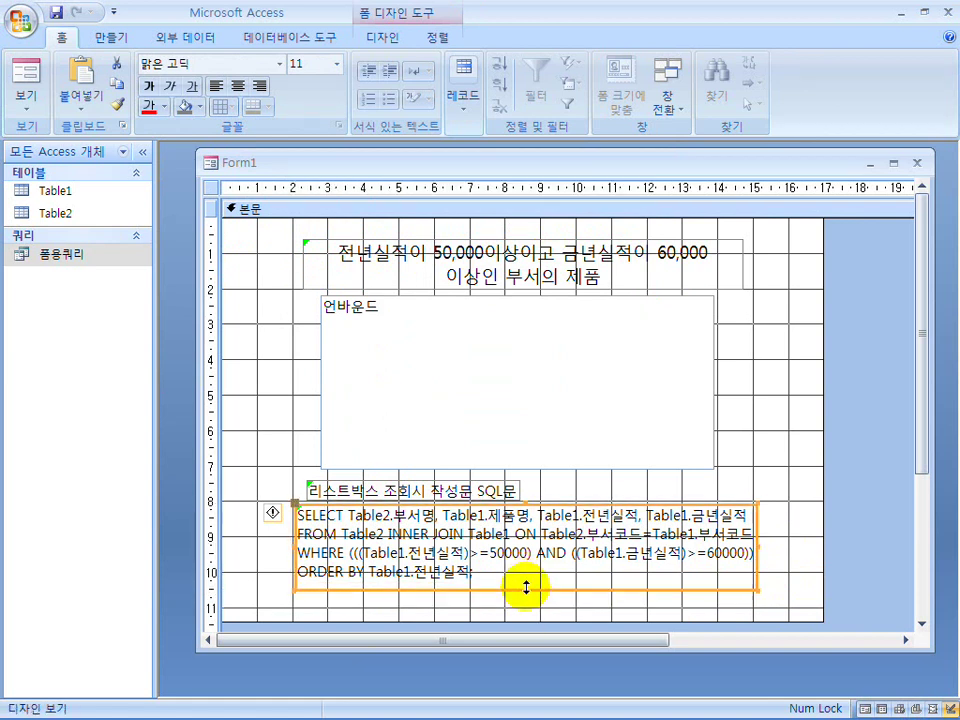
Give the SQL statement label a dotted border through its border style property (테두리 스타일).
right_click(525, 587)
left_click(556, 575)
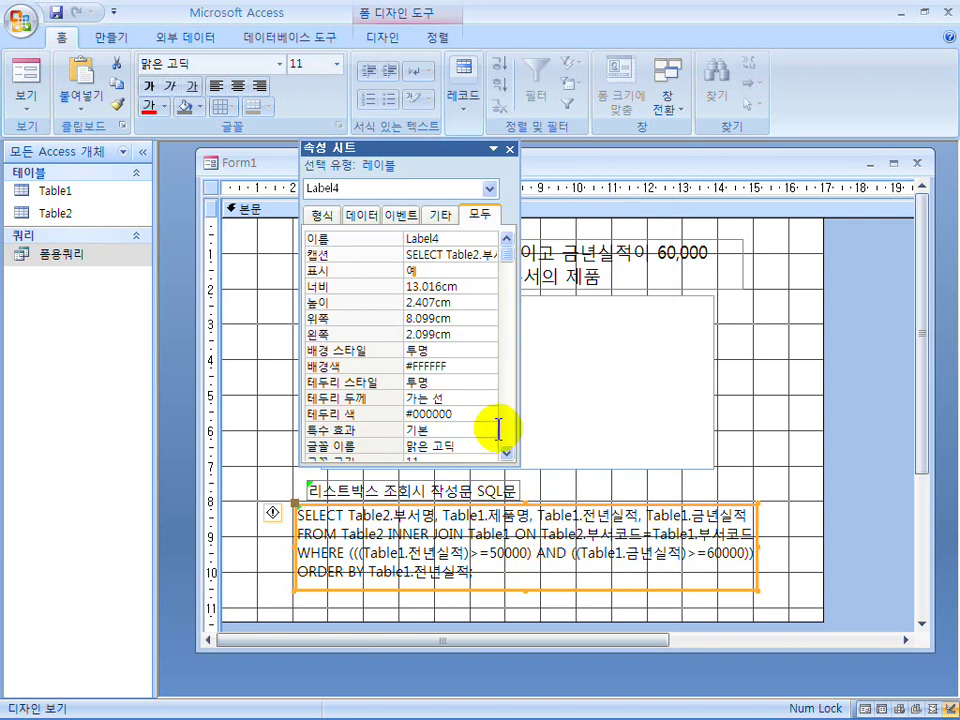
left_click(520, 300)
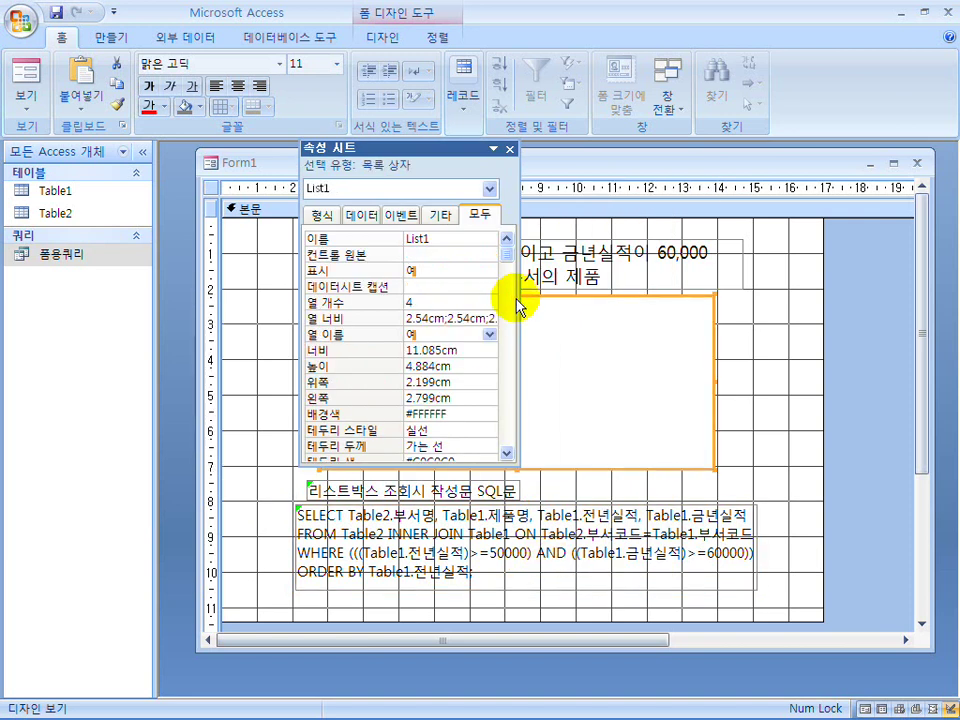
left_click(553, 553)
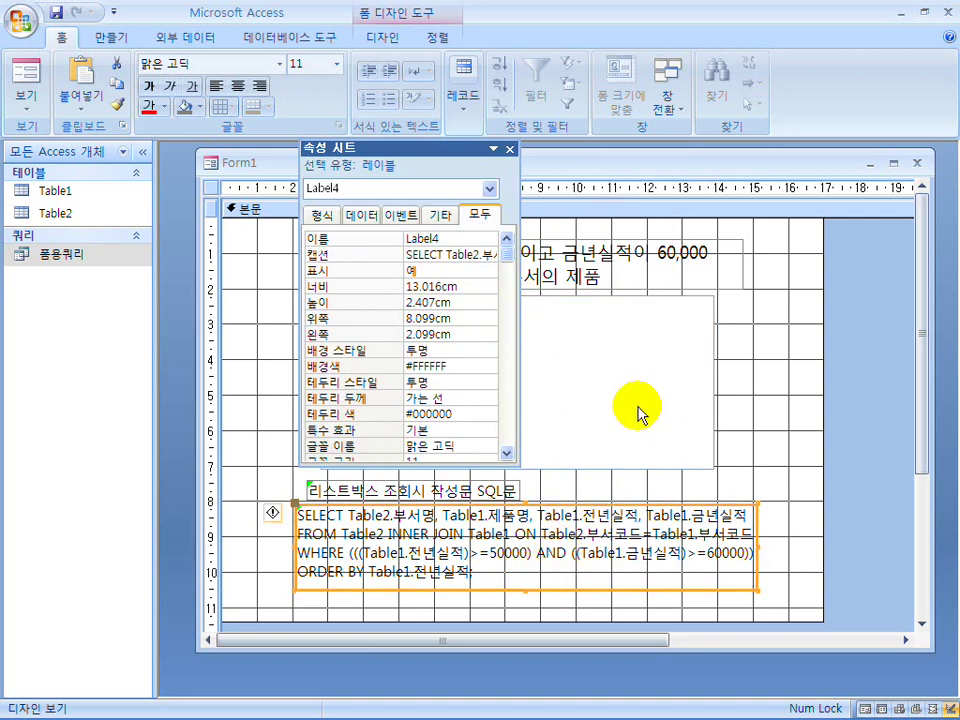
left_click(645, 412)
left_click(604, 556)
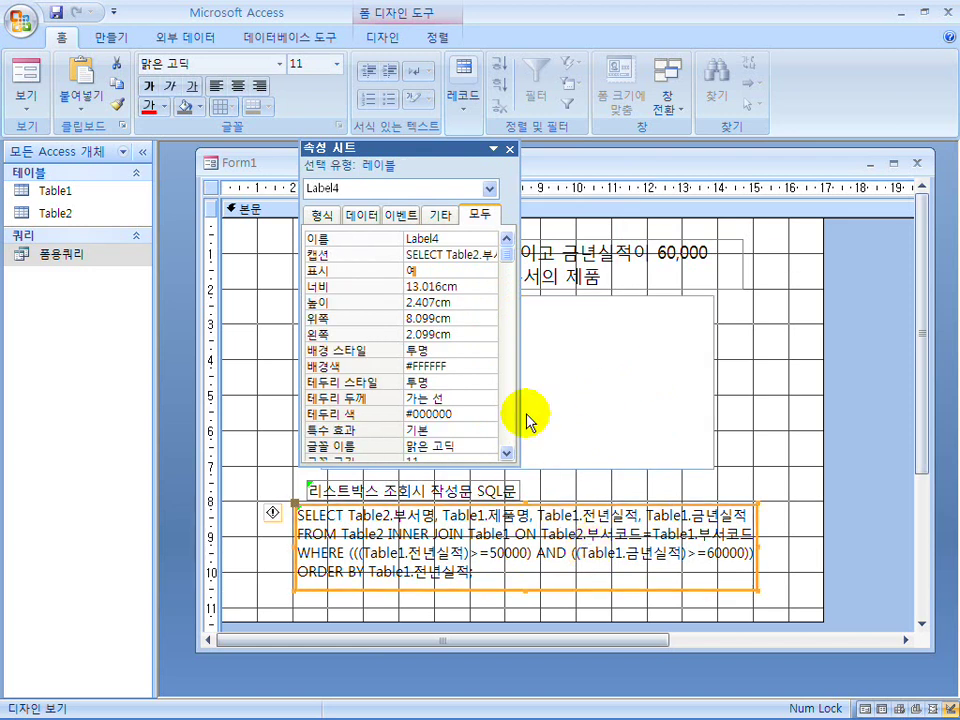
left_click(465, 384)
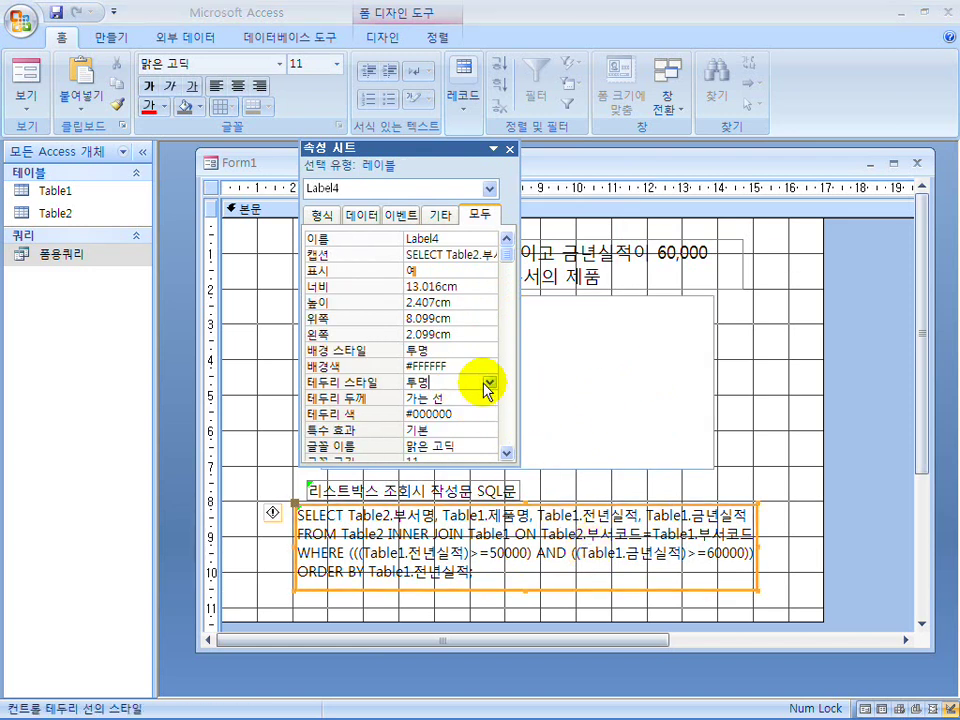
left_click(487, 383)
left_click(473, 456)
left_click(509, 148)
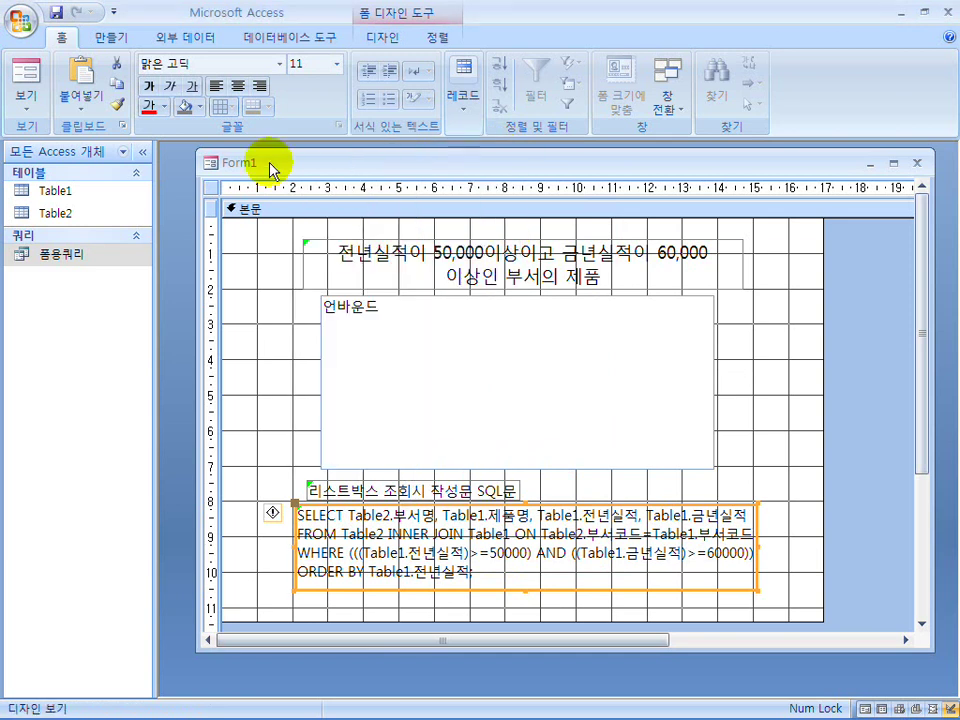
Narrow the form window to fit the form's width and check the layout in Form view.
left_click(24, 74)
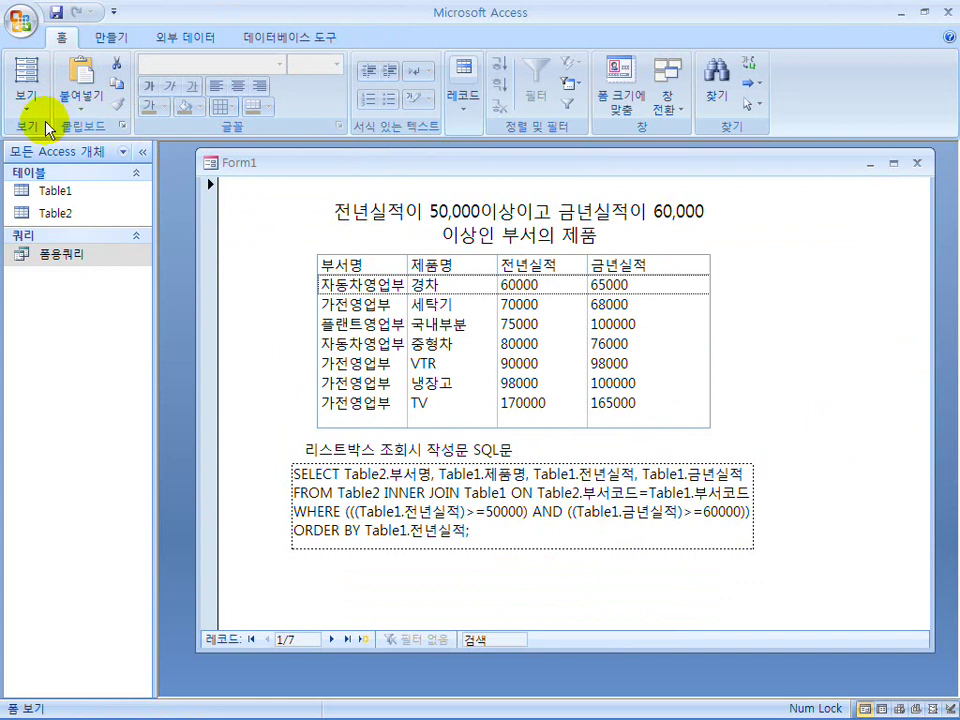
left_click(22, 104)
left_click(112, 343)
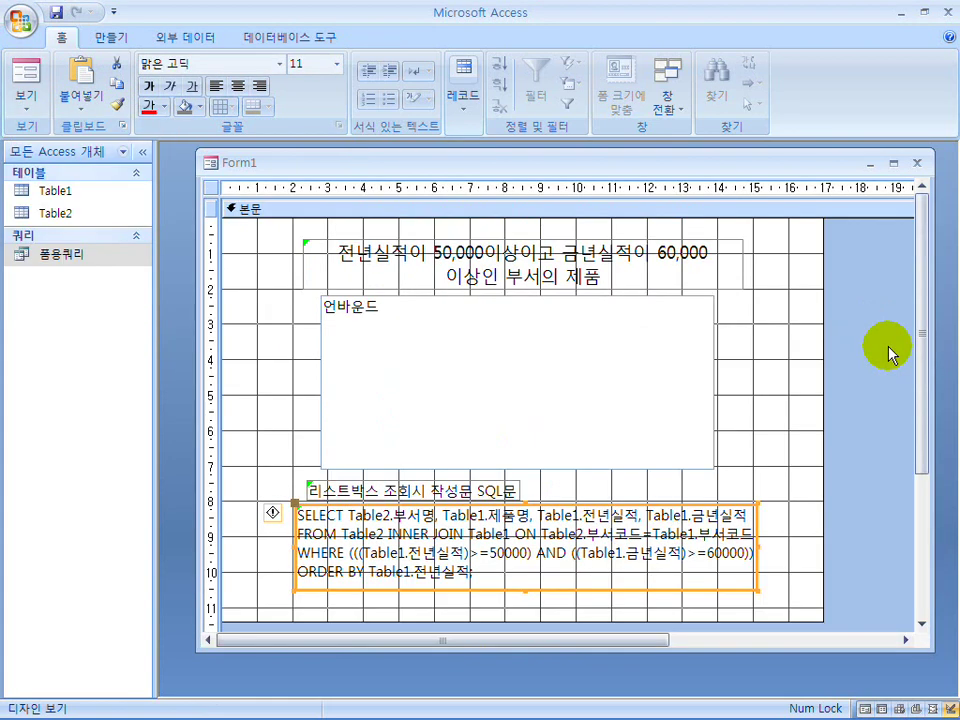
left_click_drag(929, 327, 846, 332)
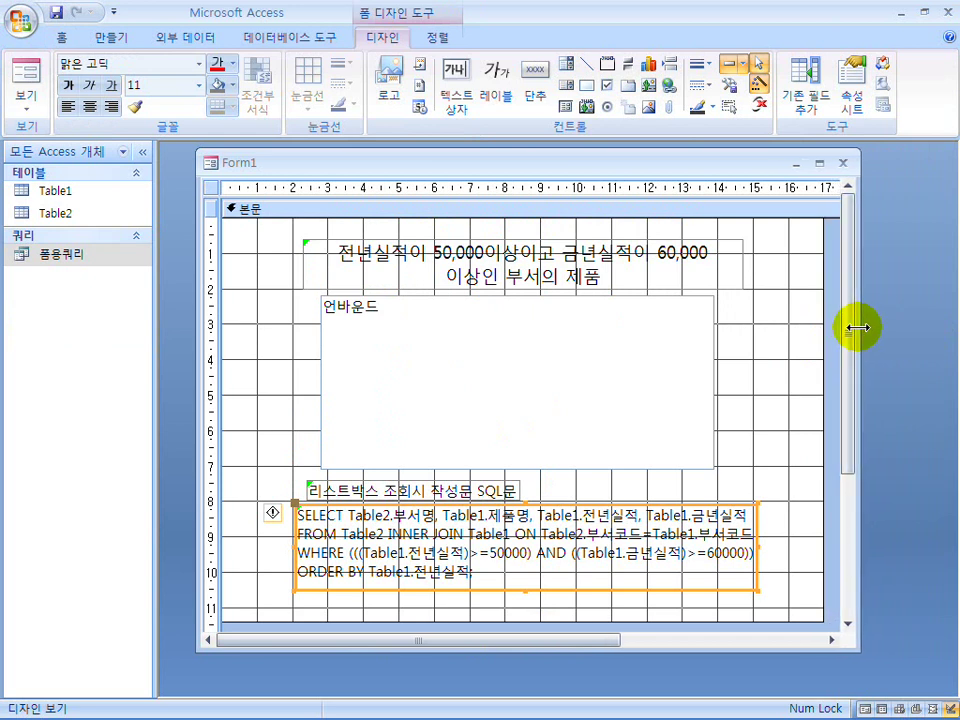
left_click_drag(857, 272, 841, 272)
left_click(26, 70)
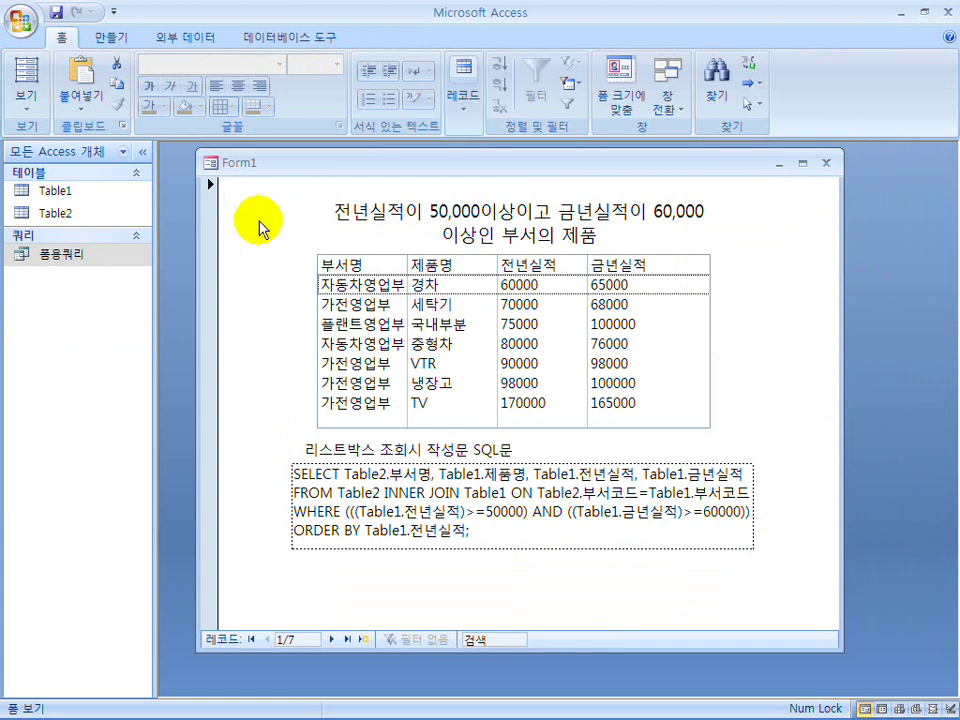
Save the form under the name 폼 and close it.
left_click(57, 16)
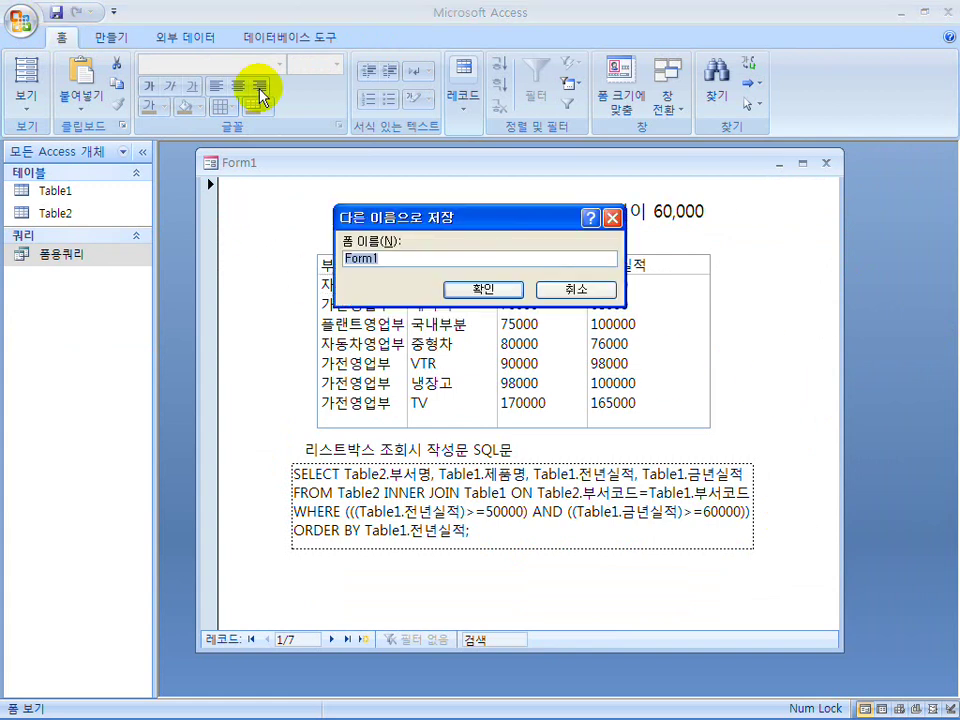
type("폼")
key("Return")
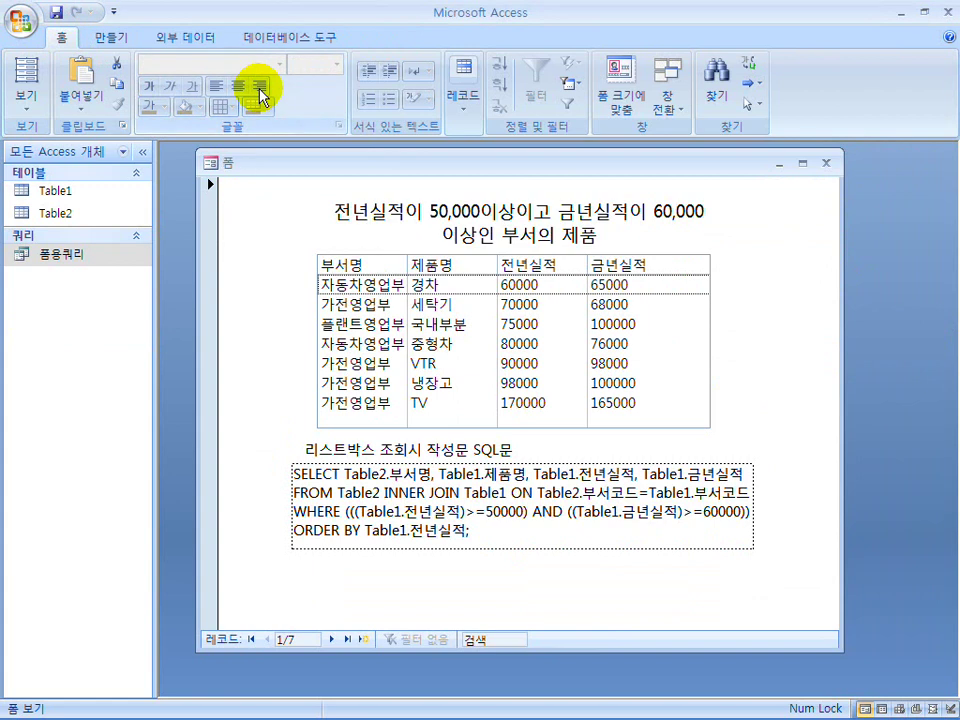
left_click(829, 164)
Shrink the Access window to reveal the exam document and review its input screen instructions, file processing conditions and report layout.
double_click(561, 15)
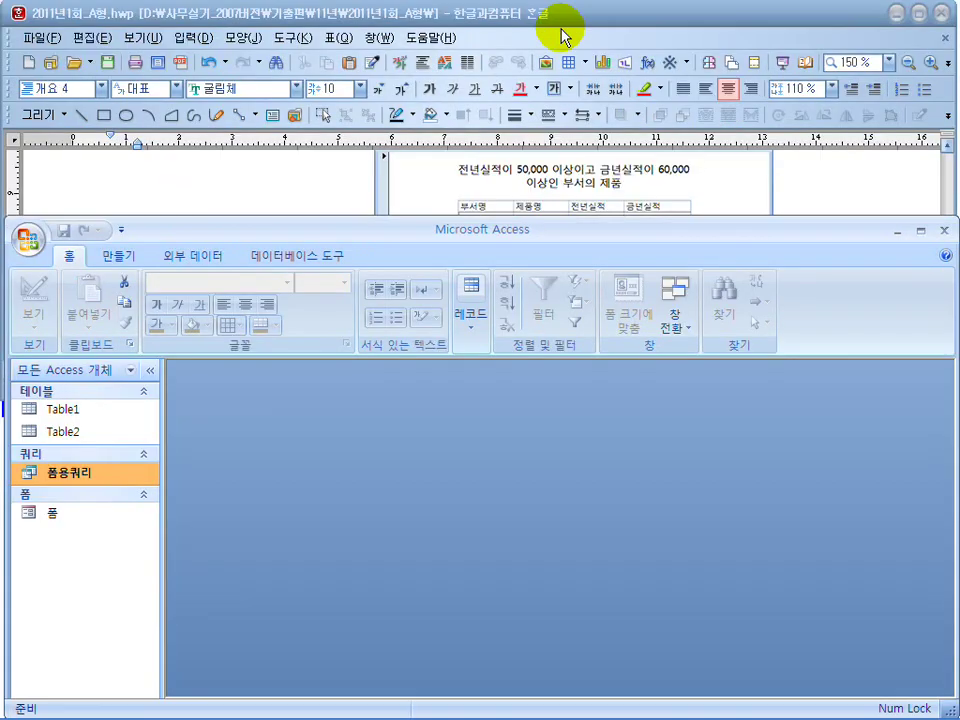
left_click(351, 182)
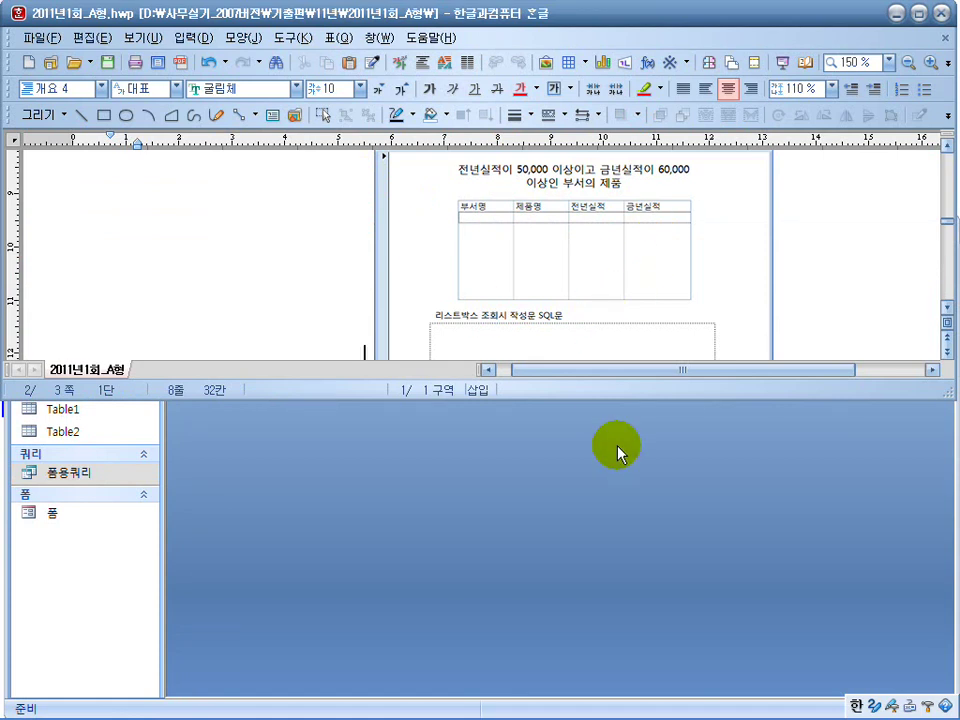
scroll(321, 257, "up", 3)
left_click_drag(277, 250, 799, 291)
left_click(840, 326)
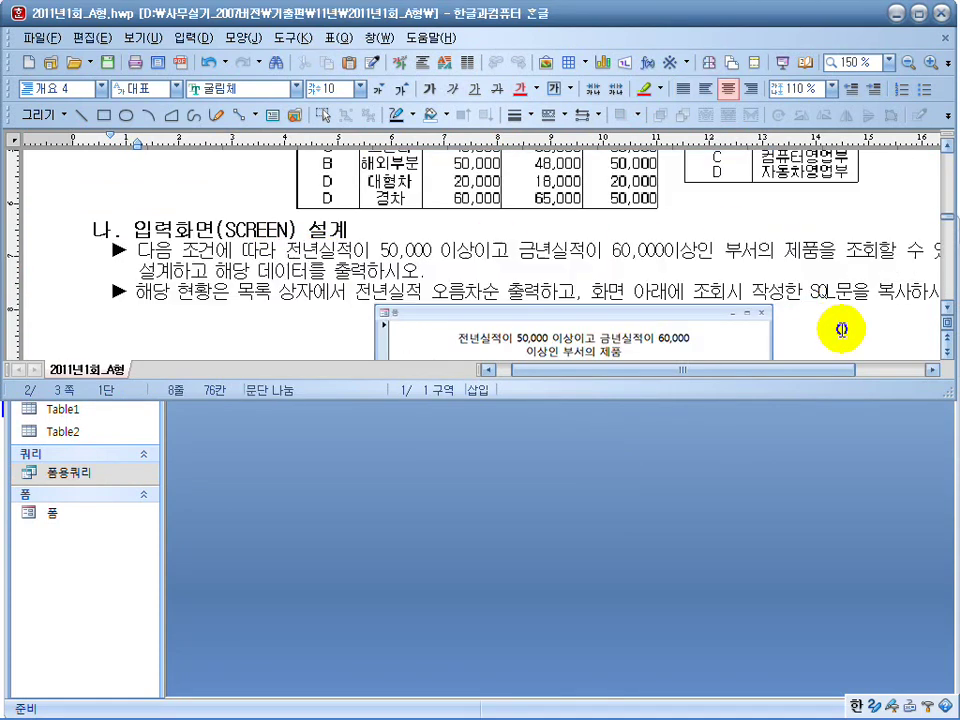
left_click(727, 470)
left_click(120, 258)
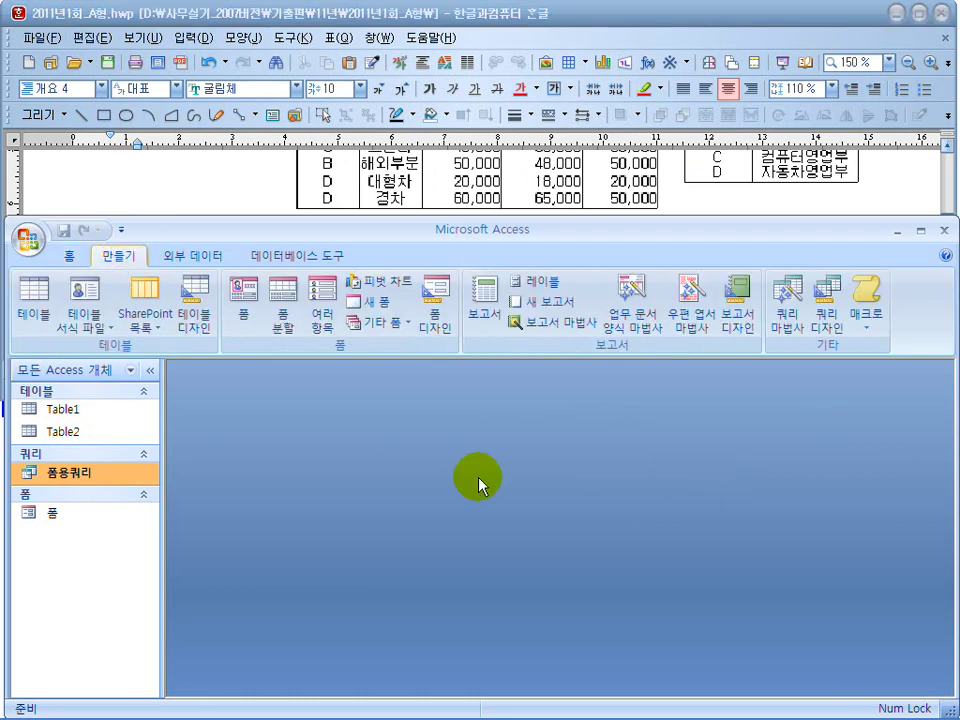
left_click(247, 192)
scroll(247, 192, "down", 12)
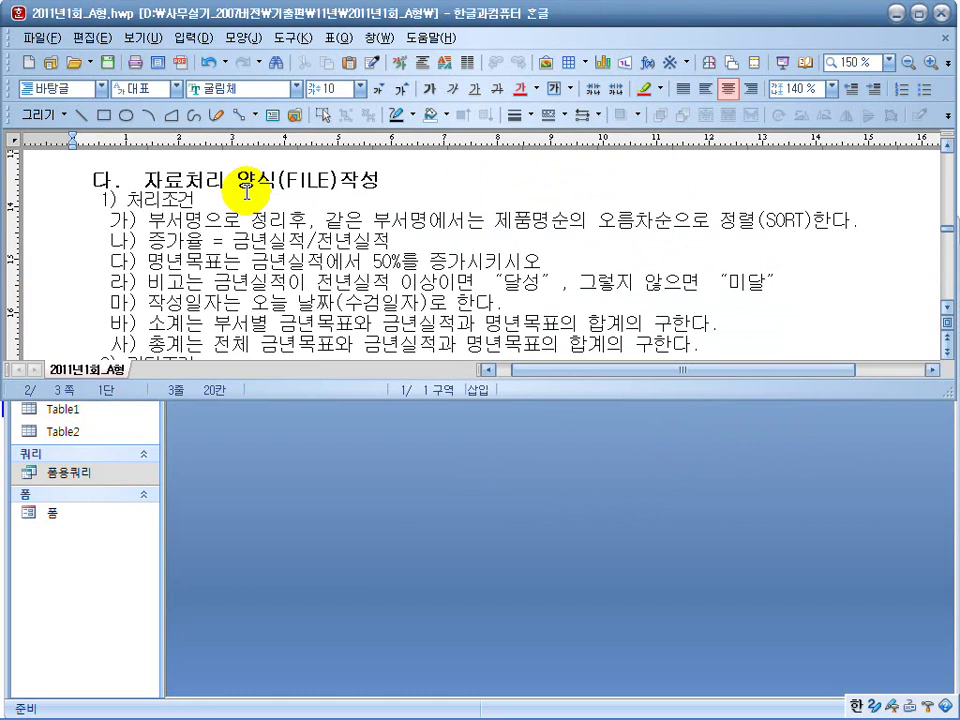
scroll(250, 192, "down", 7)
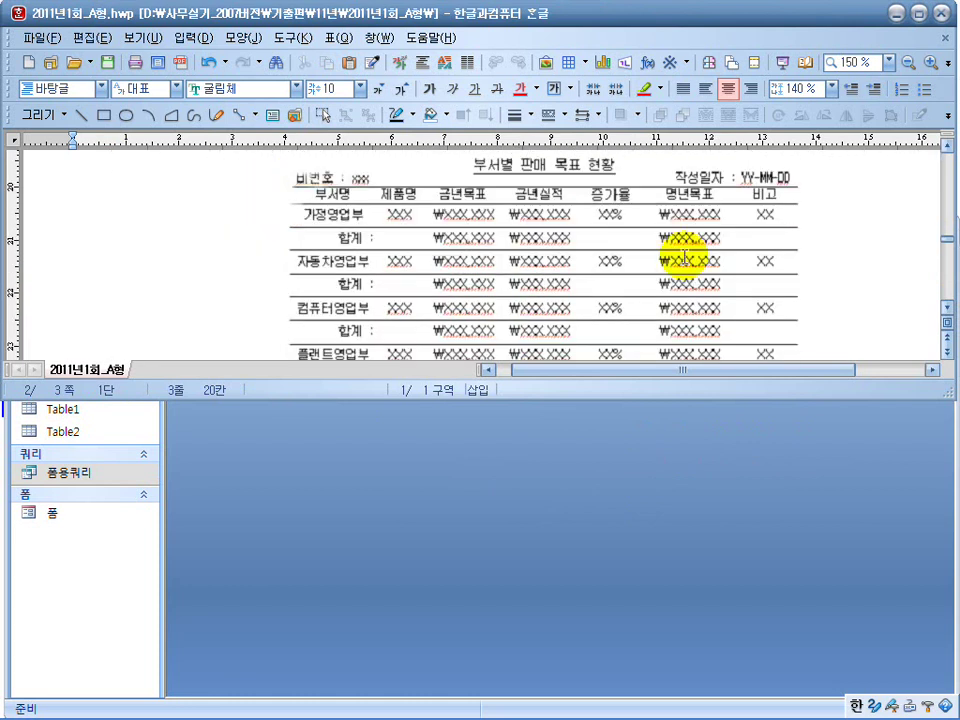
left_click(947, 307)
left_click(694, 440)
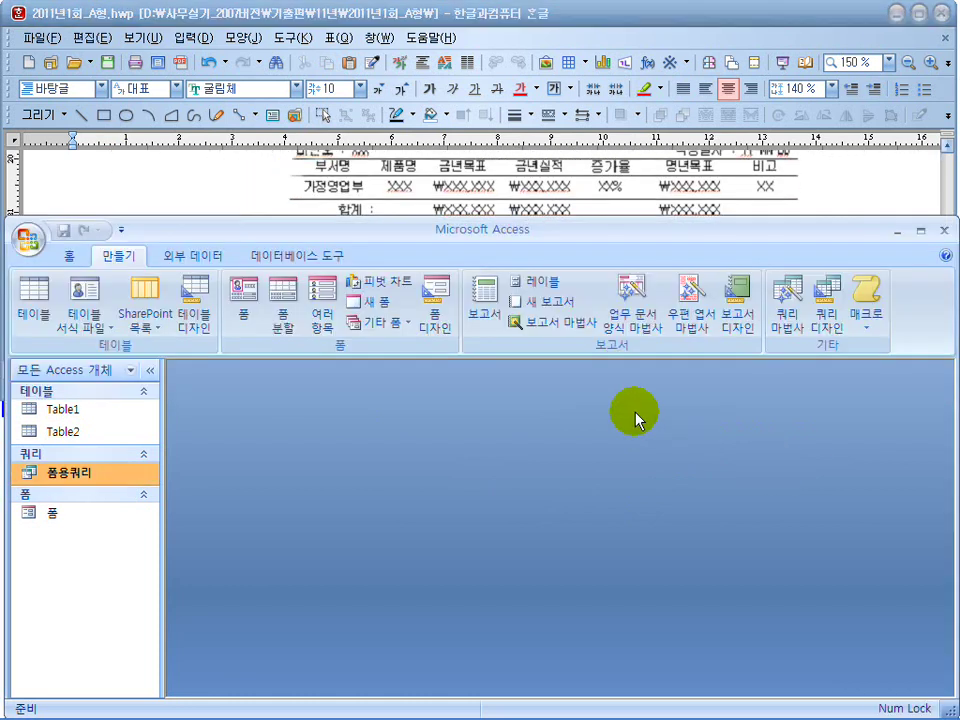
Create a new query in Design view with Table1 and Table2 and arrange its window so tables and grid are visible.
left_click(826, 312)
double_click(407, 484)
left_click(398, 497)
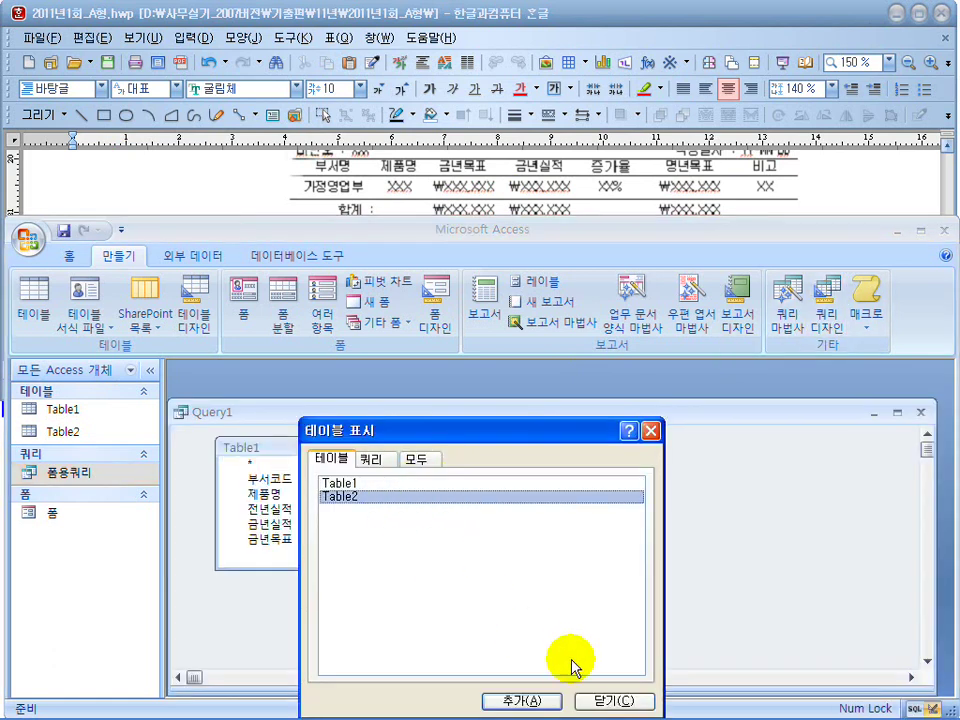
left_click(614, 700)
left_click_drag(486, 692, 495, 592)
left_click_drag(444, 414, 455, 395)
Add the fields 부서명 from Table2 and 제품명, 금년목표 and 금년실적 from Table1 to the query grid.
double_click(449, 478)
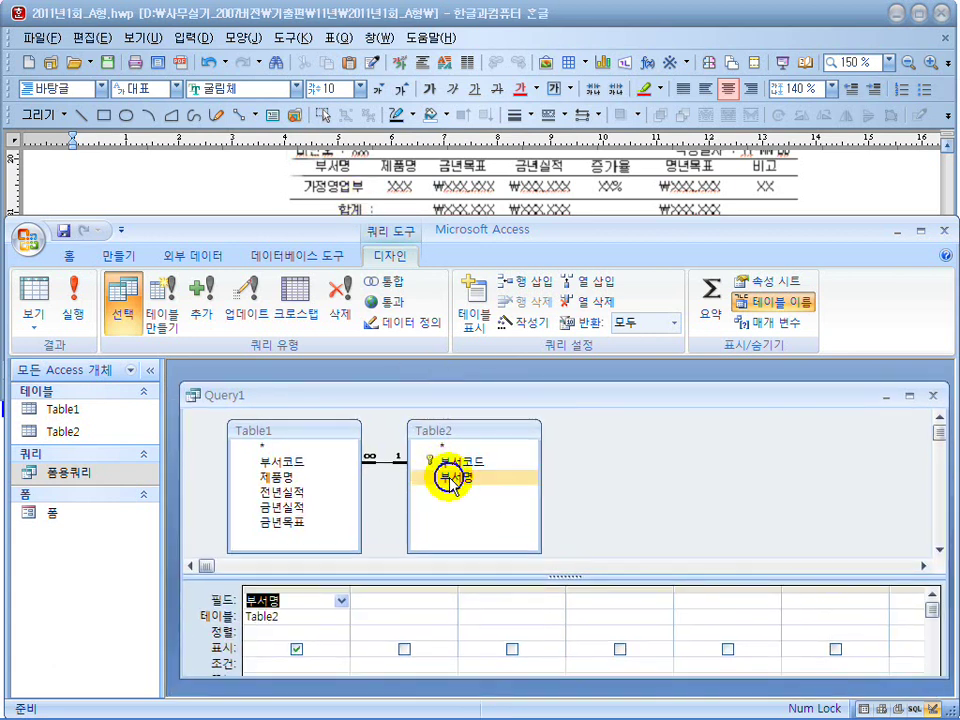
double_click(265, 478)
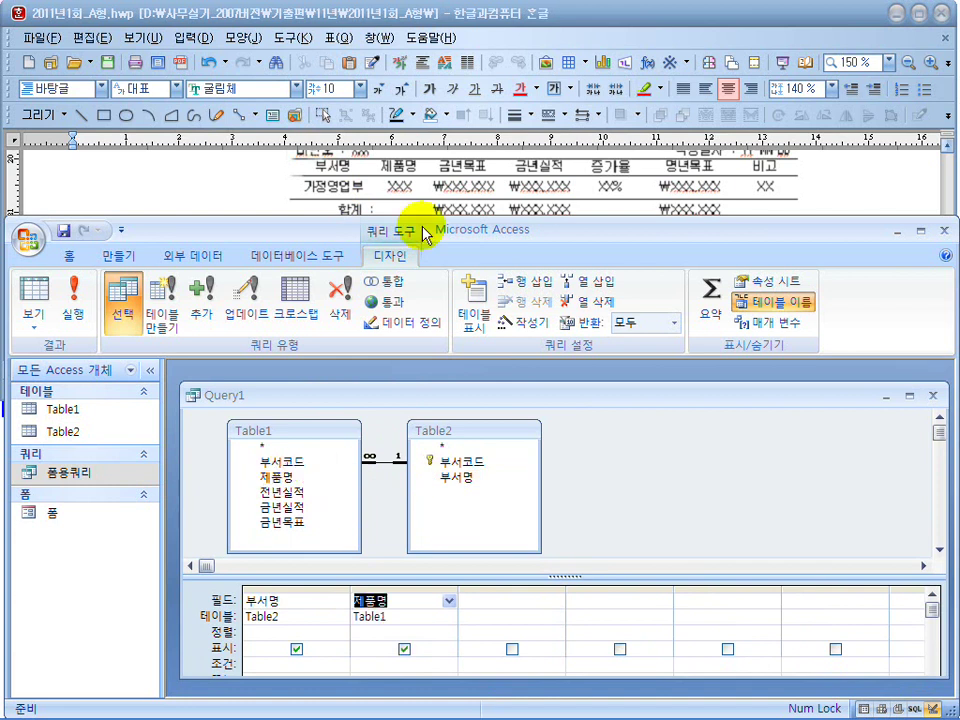
left_click(300, 524)
double_click(300, 524)
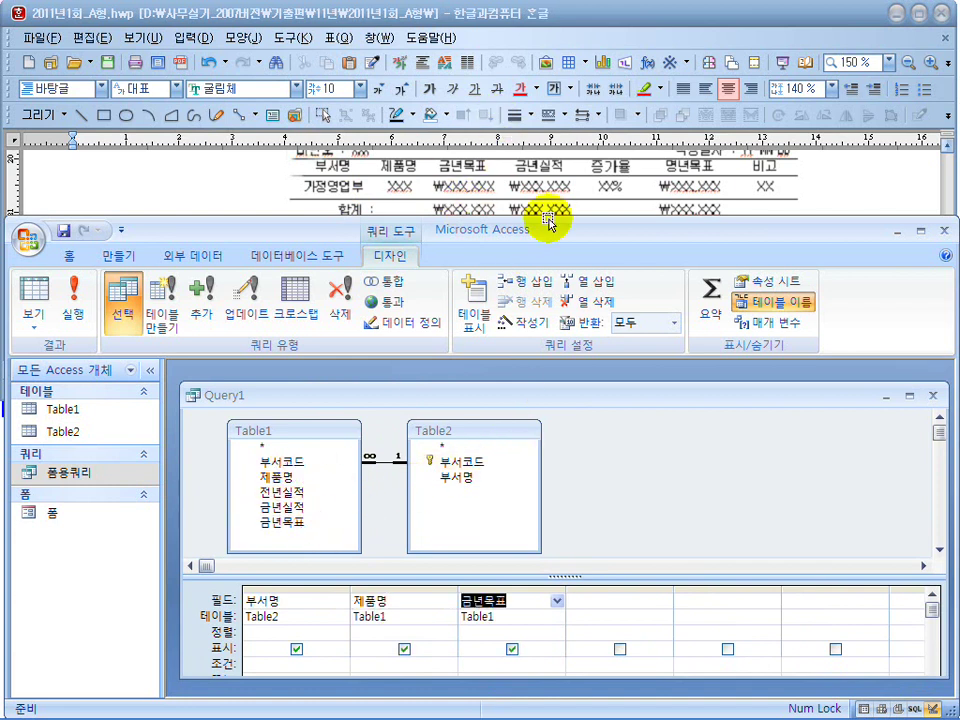
double_click(294, 508)
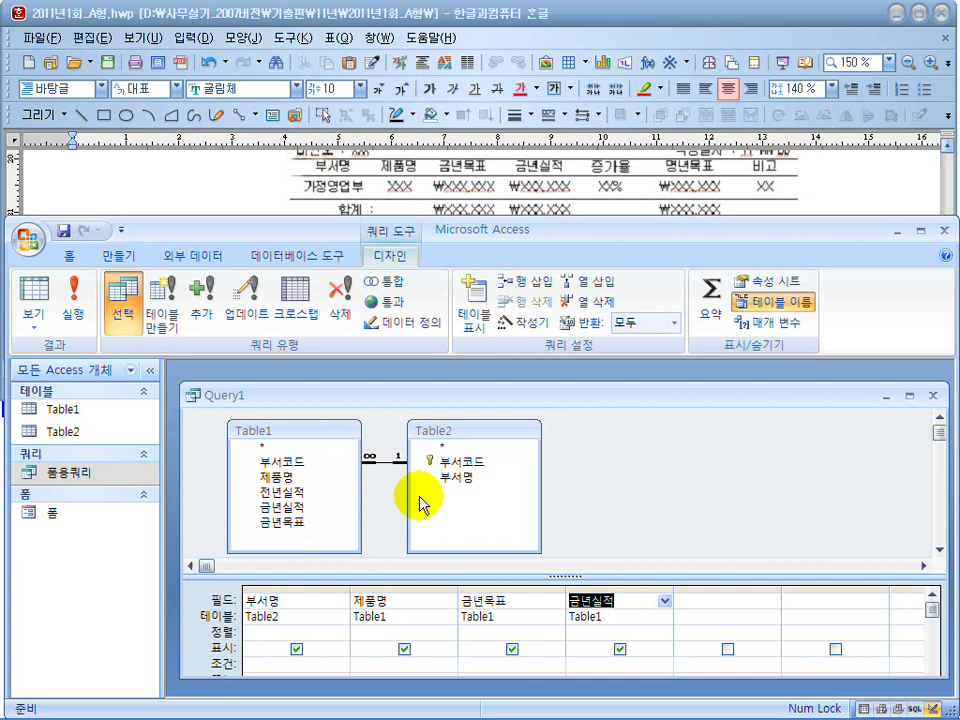
Narrow the four filled columns of the query grid to make room for the calculated fields.
left_click_drag(350, 593, 309, 592)
left_click_drag(417, 592, 376, 592)
left_click_drag(482, 587, 443, 585)
left_click_drag(551, 586, 518, 590)
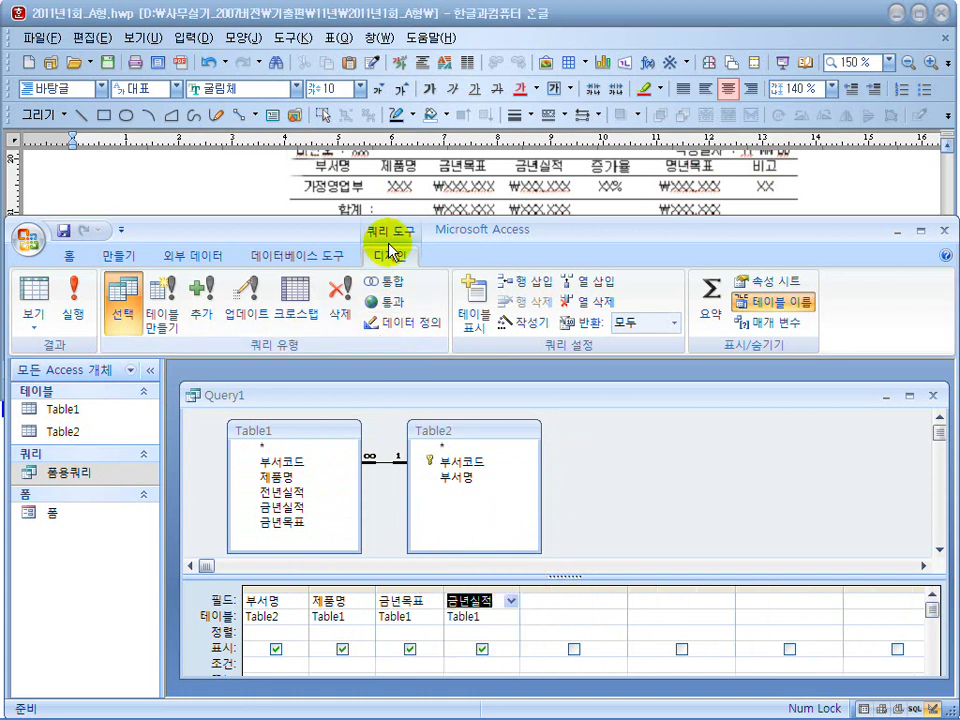
Examine the exam document's processing conditions for calculating 증가율, 명년목표 and 비고.
left_click(225, 190)
scroll(215, 188, "up", 3)
scroll(215, 188, "up", 3)
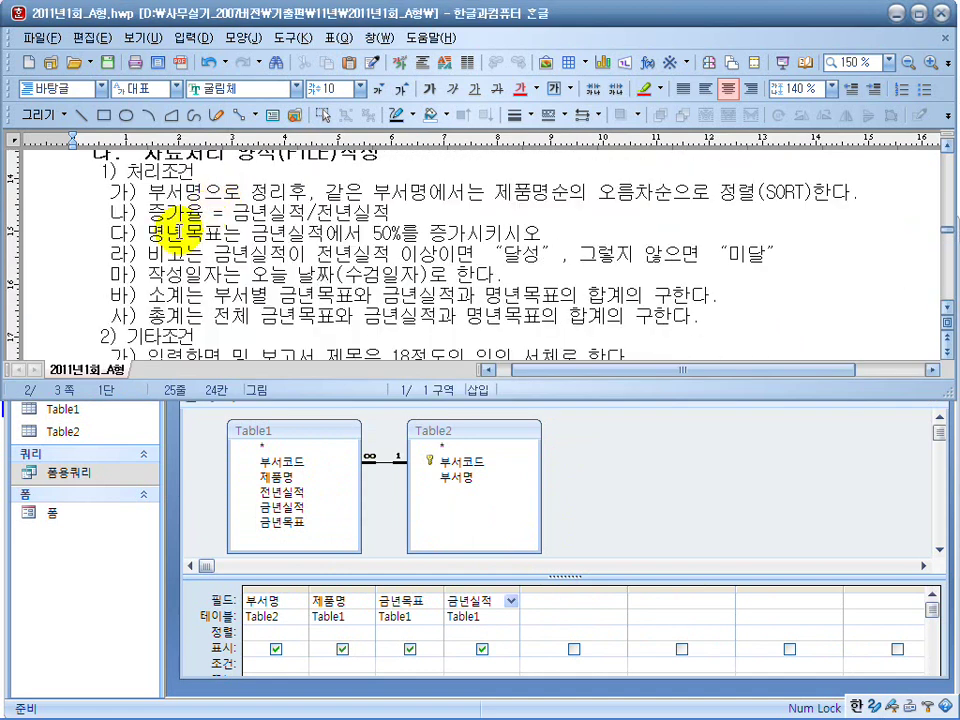
left_click(148, 212)
double_click(165, 212)
double_click(175, 232)
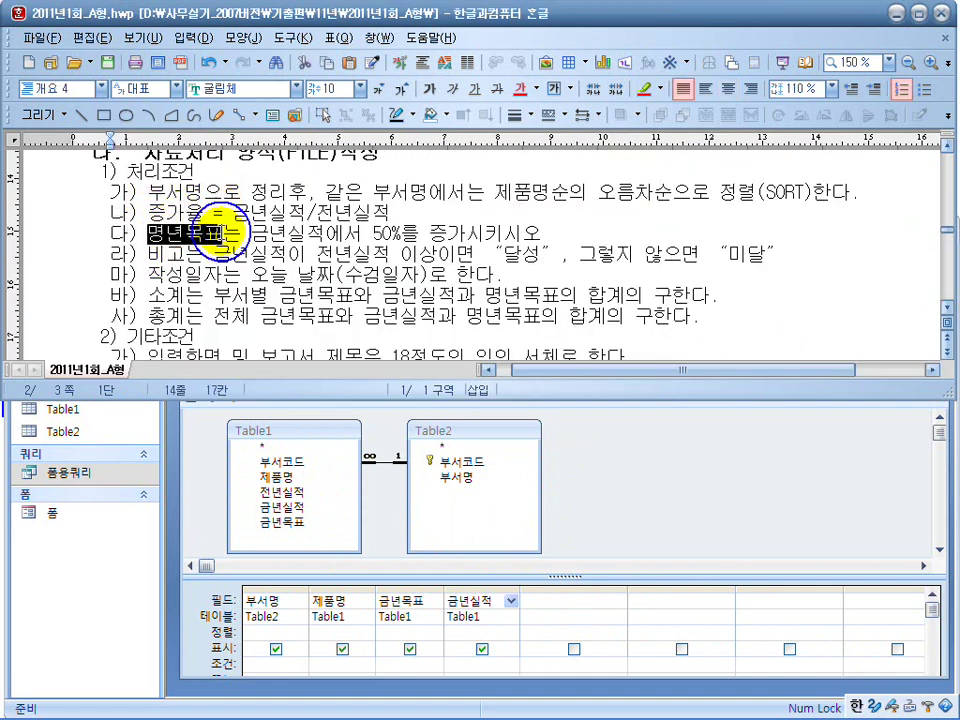
double_click(175, 254)
left_click_drag(218, 258, 214, 257)
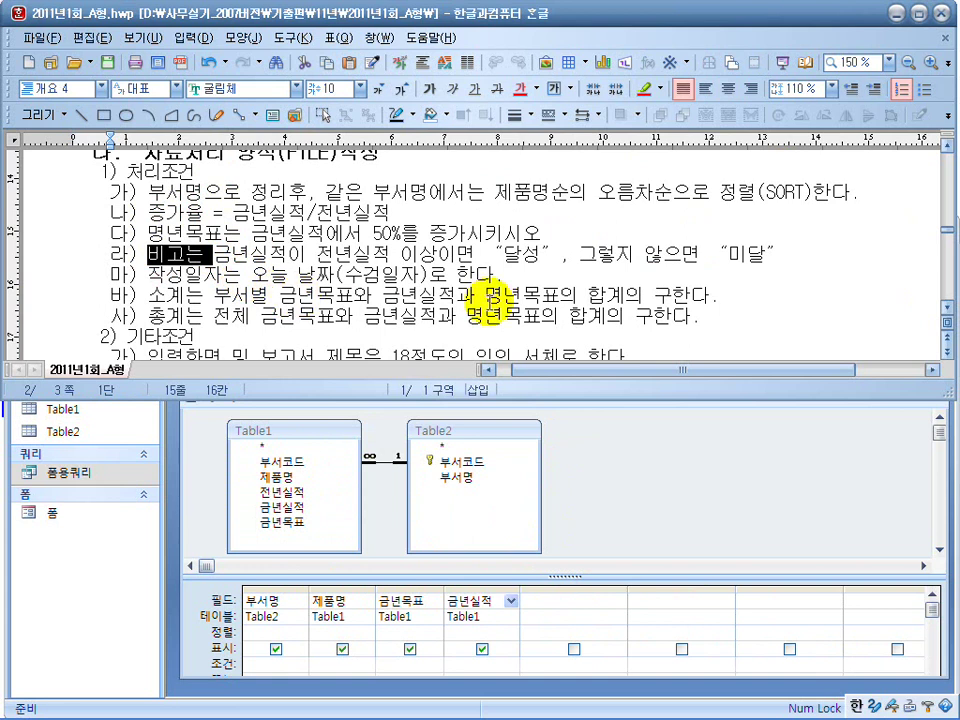
scroll(948, 316, "down", 1)
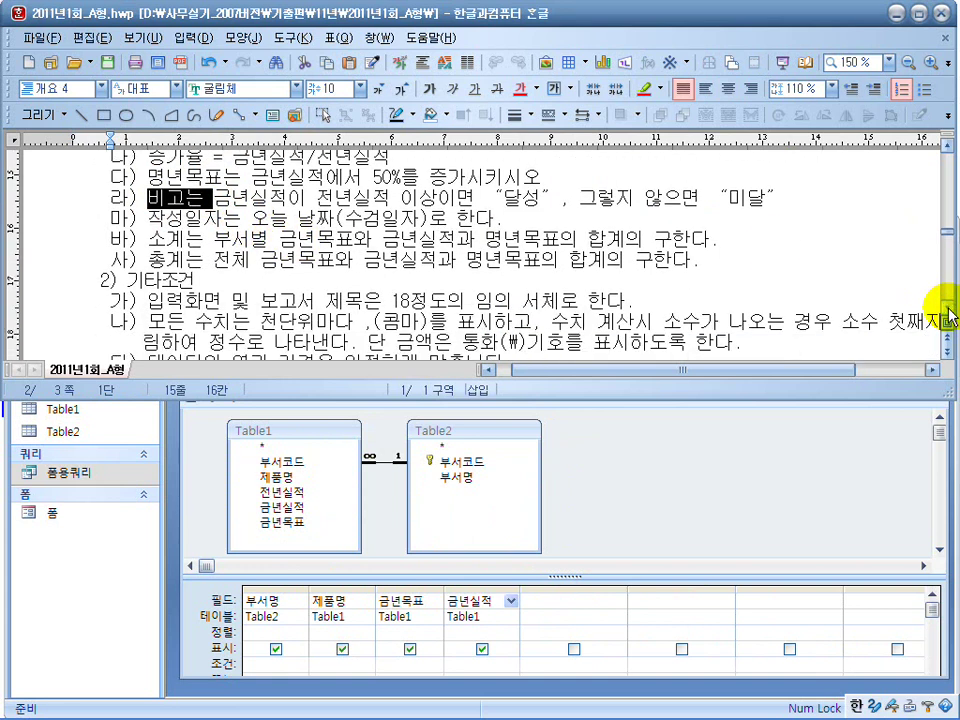
left_click(943, 145)
Add the calculated field 증가율:금년실적/전년실적 to the first empty column of the query grid.
left_click(652, 550)
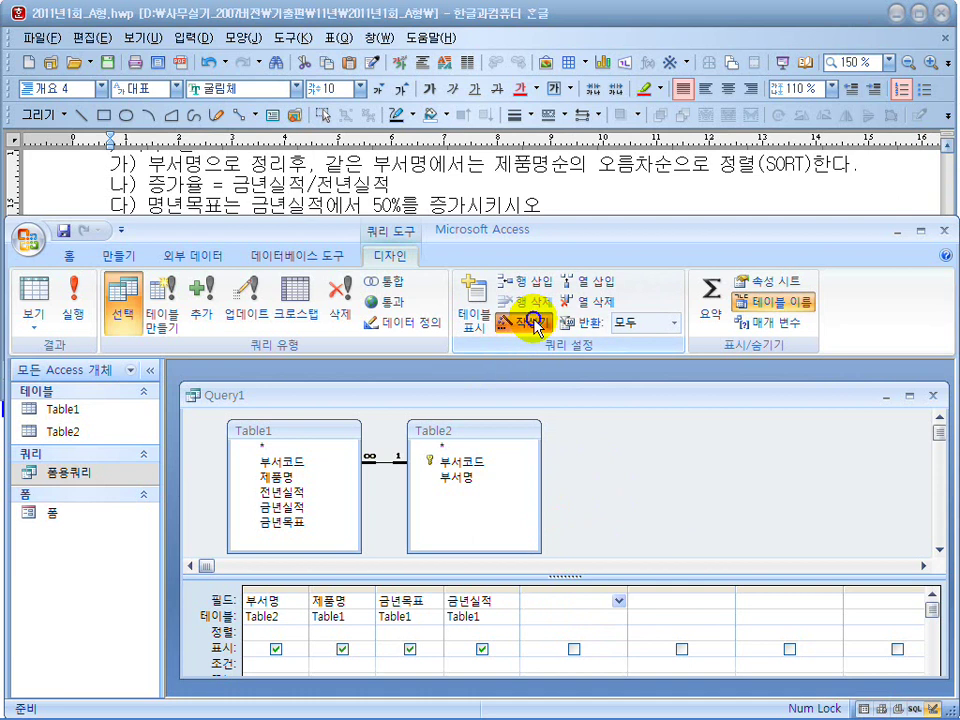
left_click(533, 325)
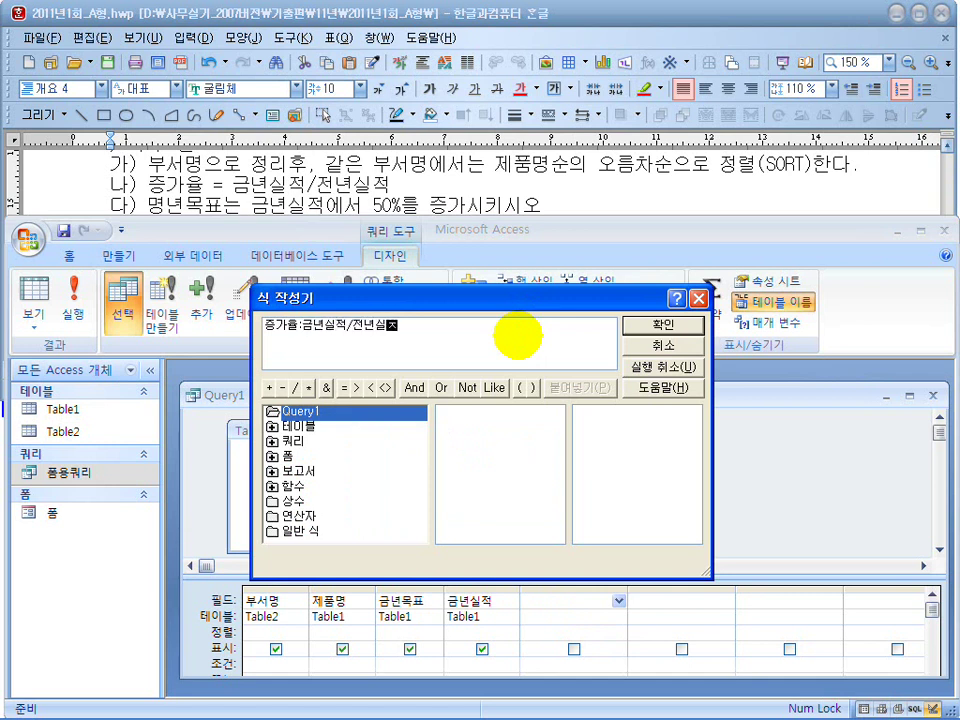
left_click(672, 325)
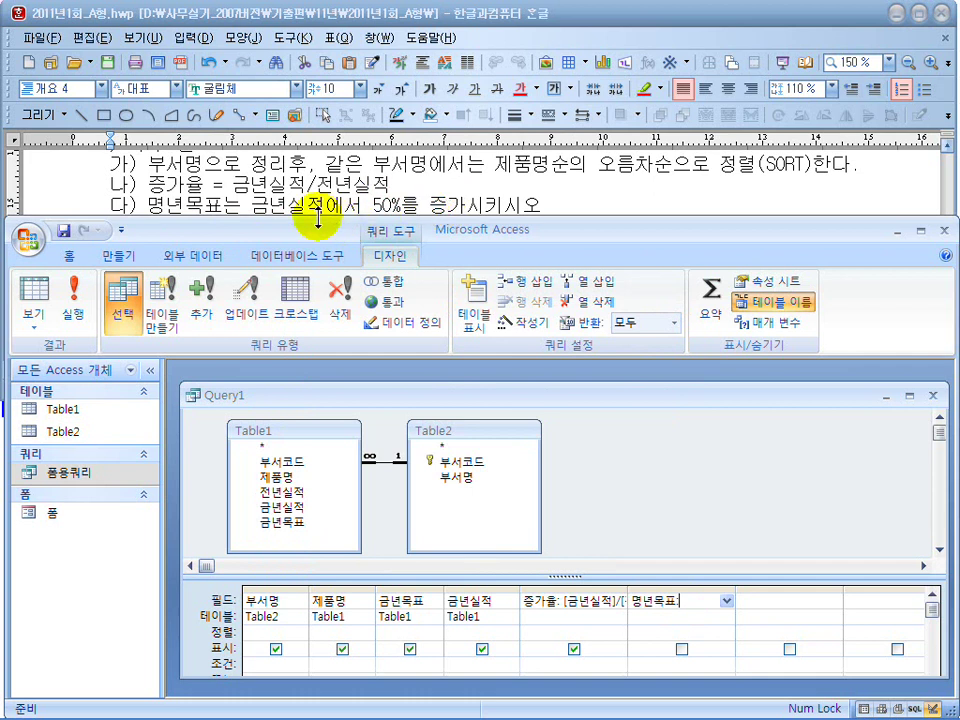
Add the calculated field 명년목표:금년실적*1.5 to the query grid, following the 50% increase condition in the exam document.
left_click_drag(252, 206, 557, 208)
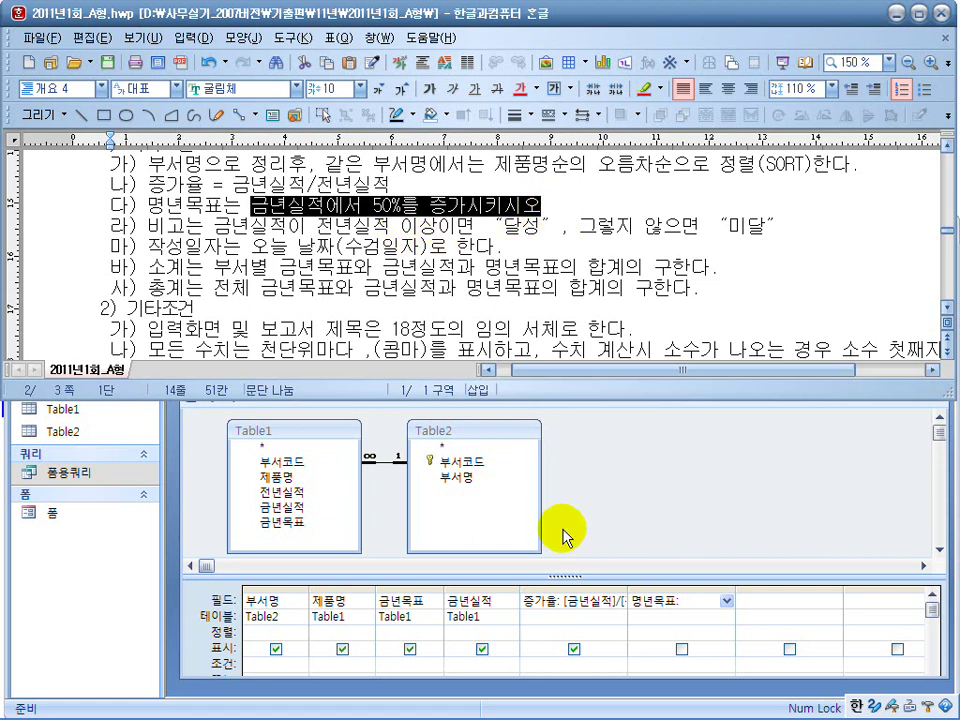
left_click(695, 610)
left_click(519, 325)
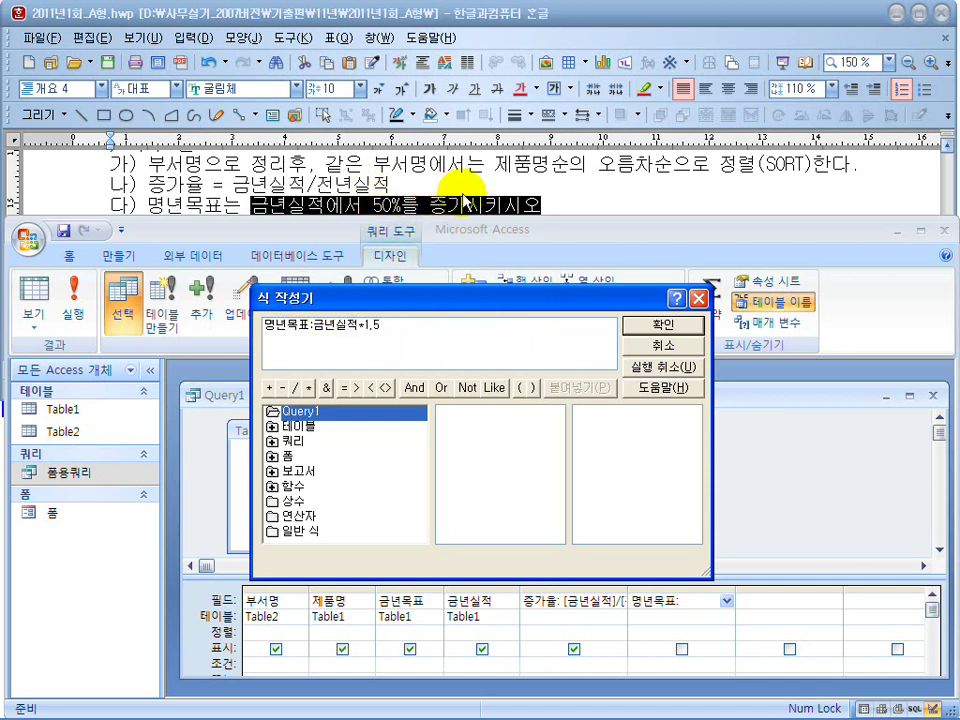
left_click(640, 326)
Enter the calculated field 비고:iif(금년실적>=전년실적,"달성","미달" in the next empty query column, based on the exam document's 비고 condition.
left_click(606, 186)
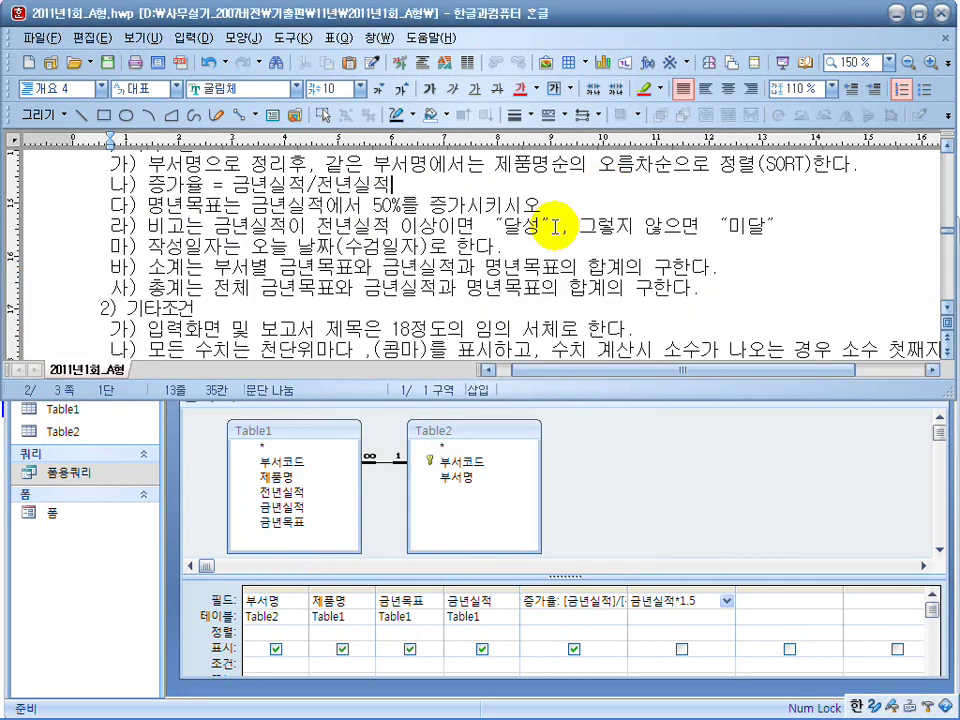
scroll(947, 310, "down", 1)
scroll(948, 315, "down", 1)
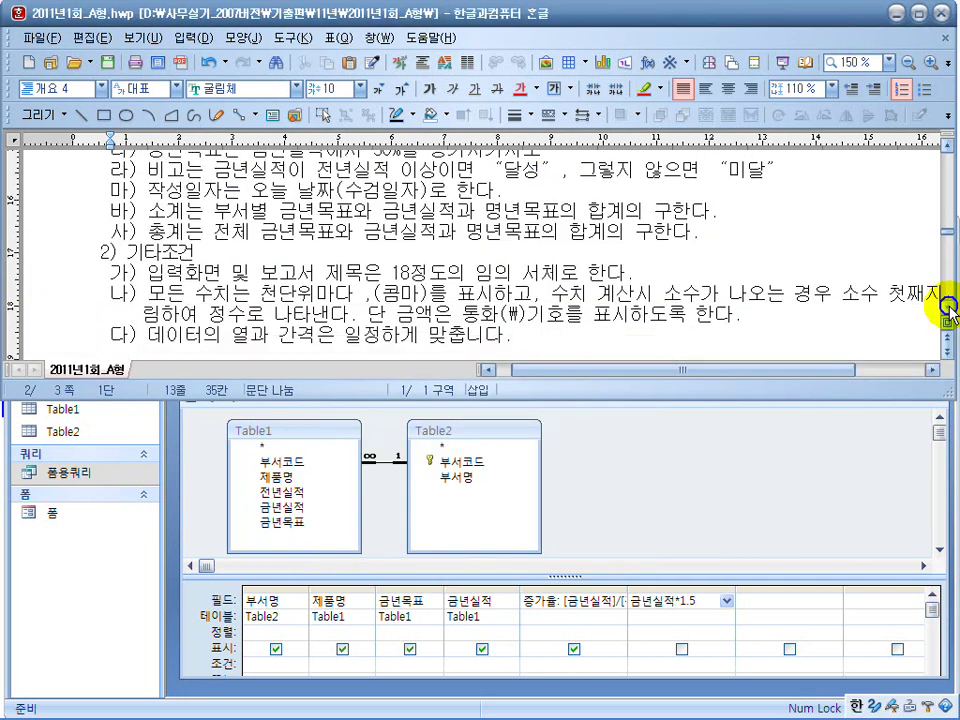
left_click(752, 612)
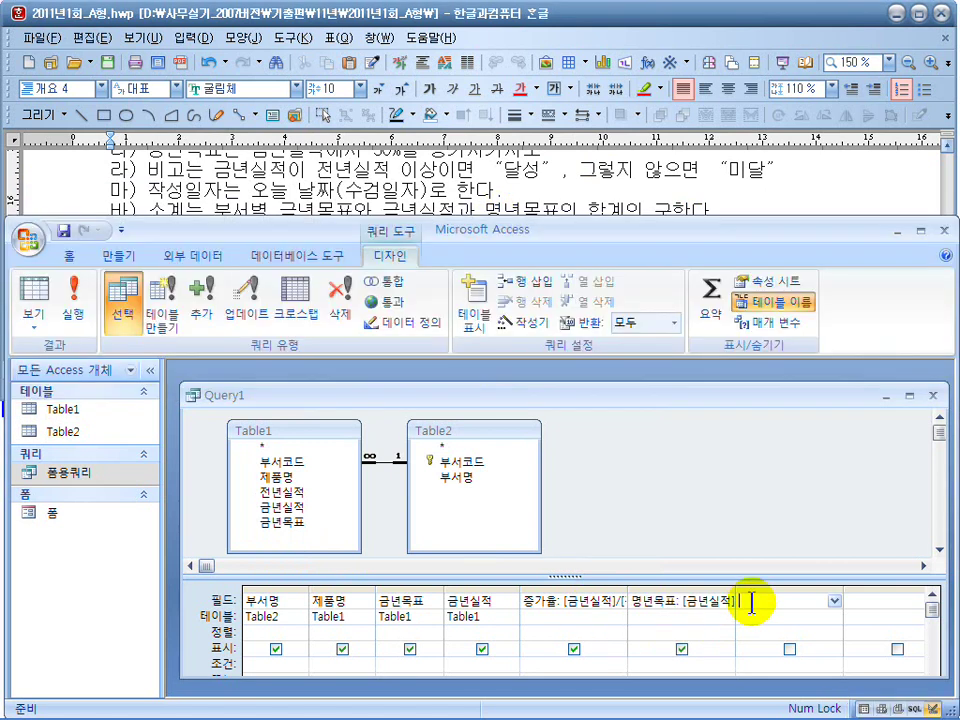
left_click(510, 326)
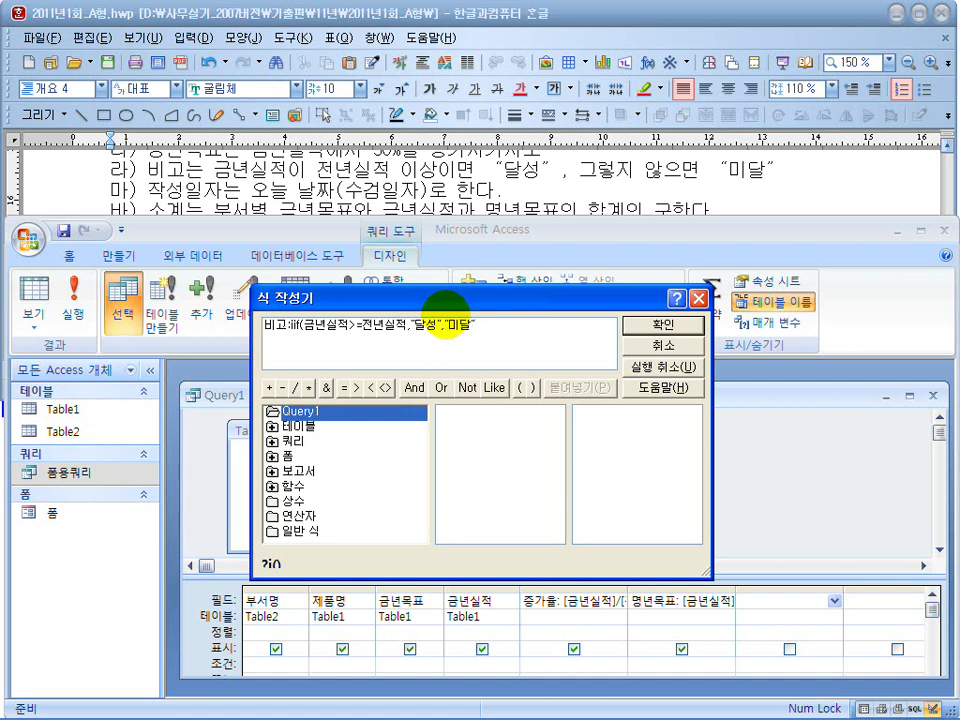
left_click(634, 326)
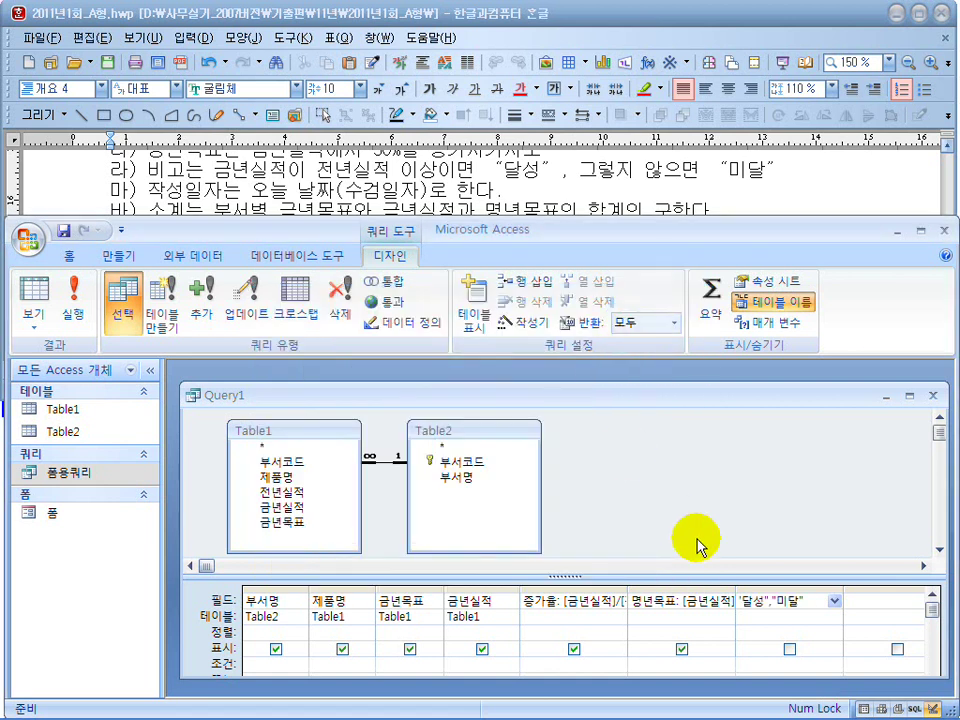
left_click(870, 604)
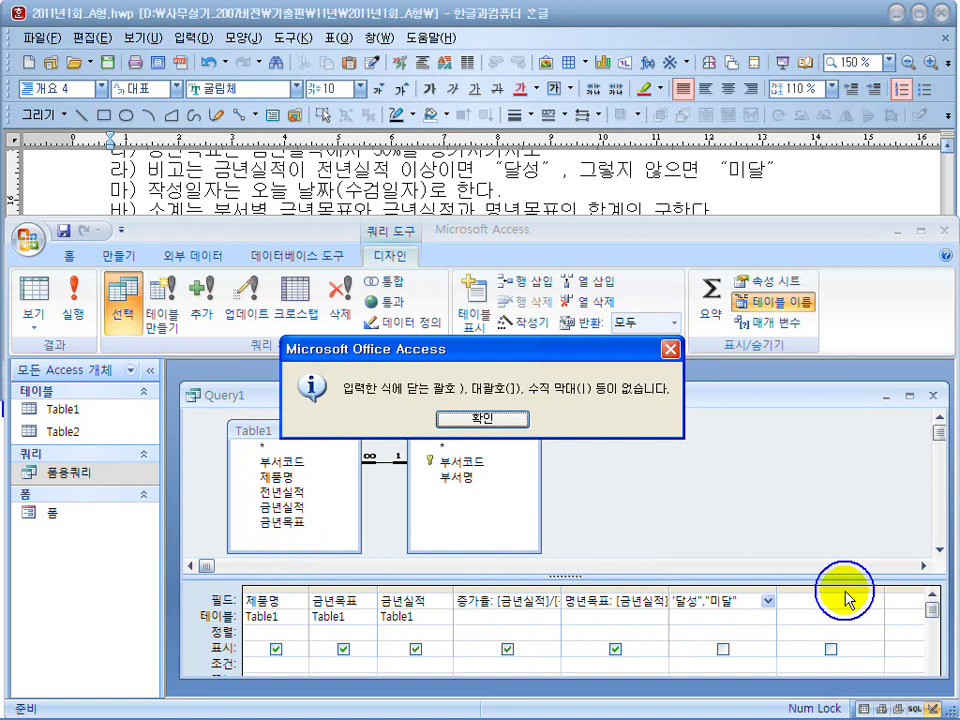
left_click(491, 420)
Add the missing closing parenthesis to the 비고 expression and have the field shown in the query.
left_click(513, 323)
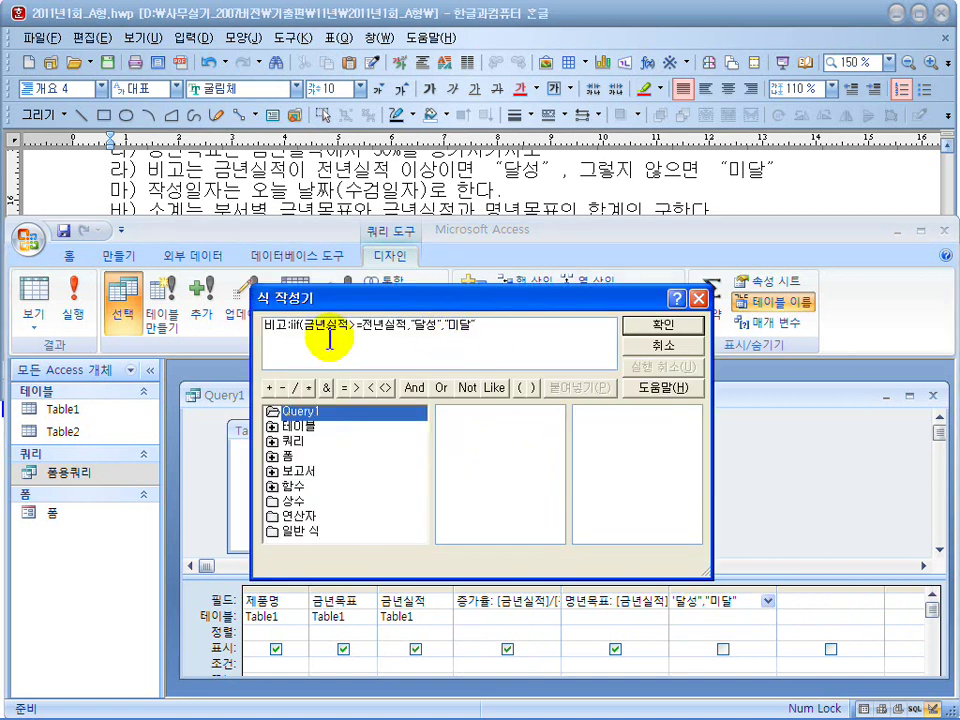
left_click(504, 330)
type(")")
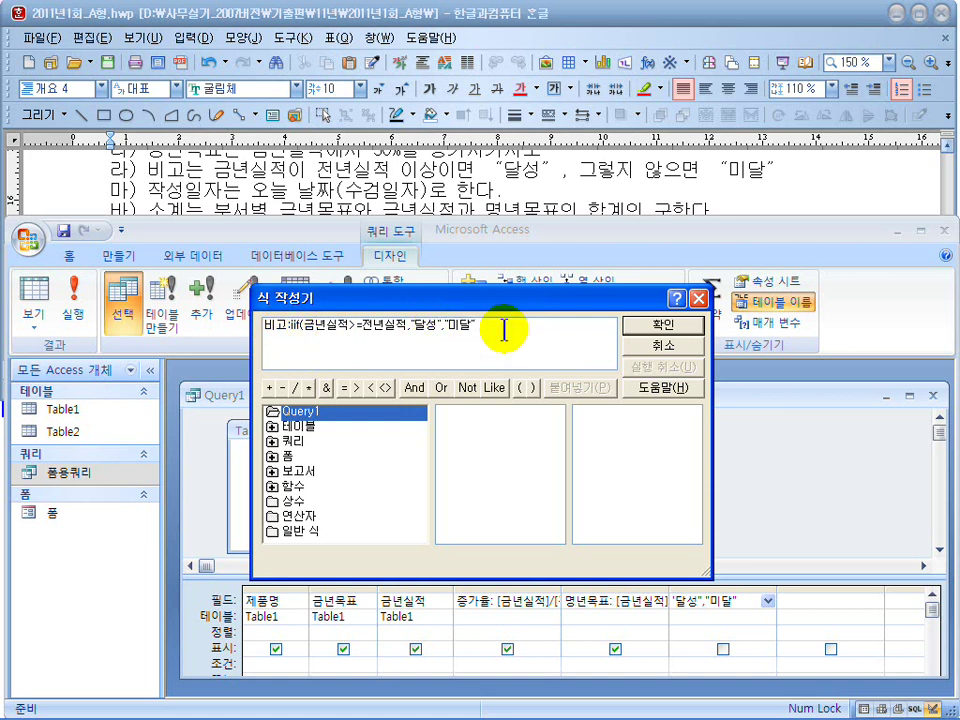
left_click(650, 325)
left_click(816, 604)
left_click(723, 649)
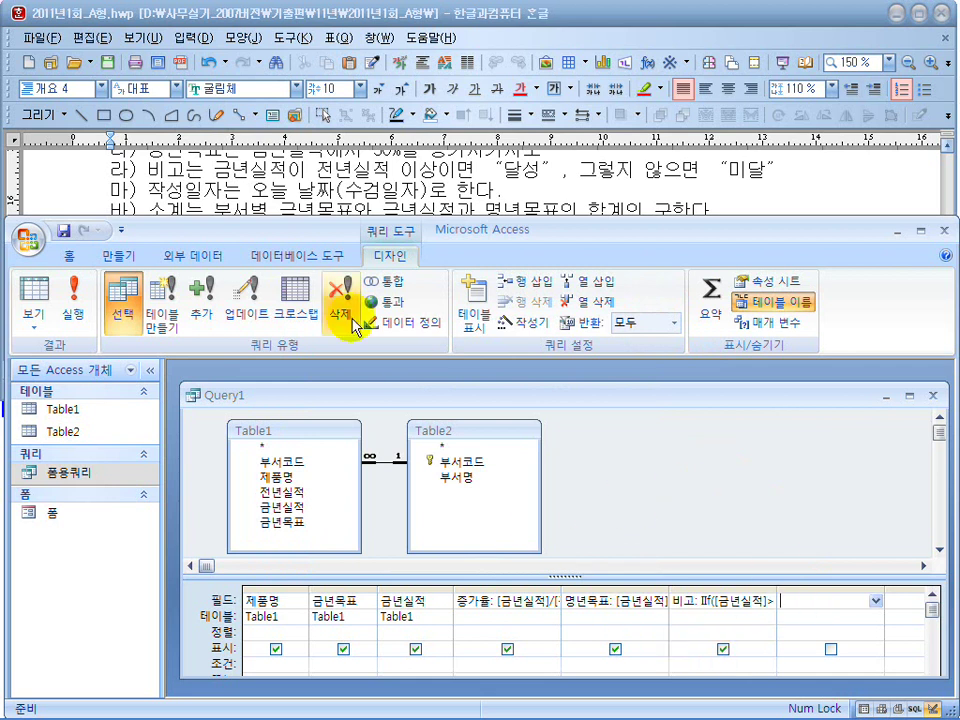
Consult the exam document's 부서명 sorting condition and enlarge the query window so the grid shows from 부서명 to 비고.
left_click(250, 190)
scroll(250, 220, "up", 2)
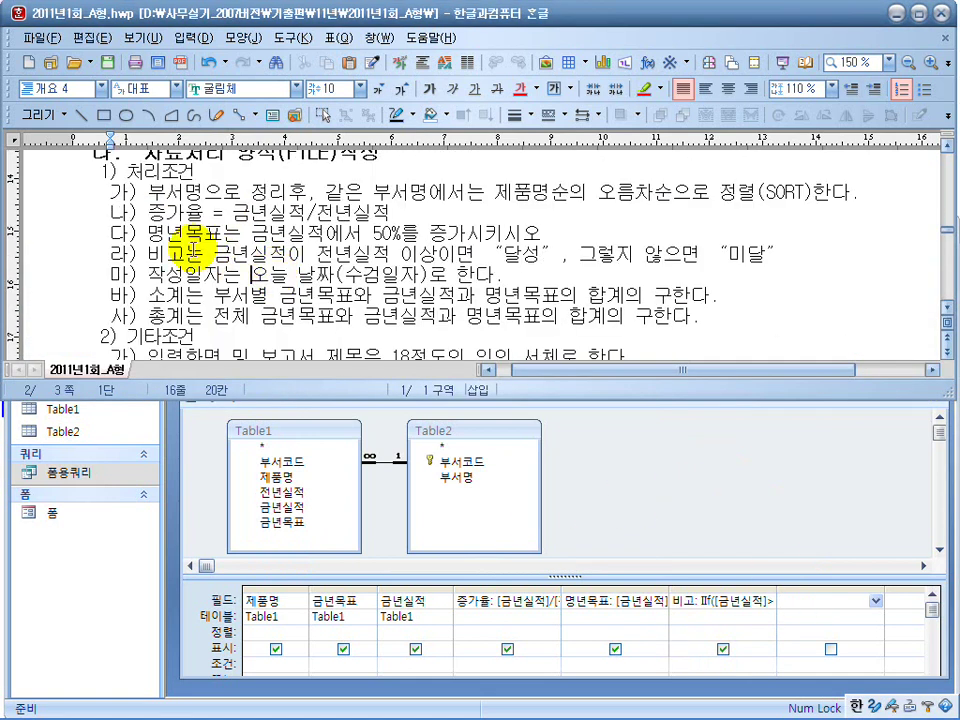
left_click_drag(142, 190, 315, 189)
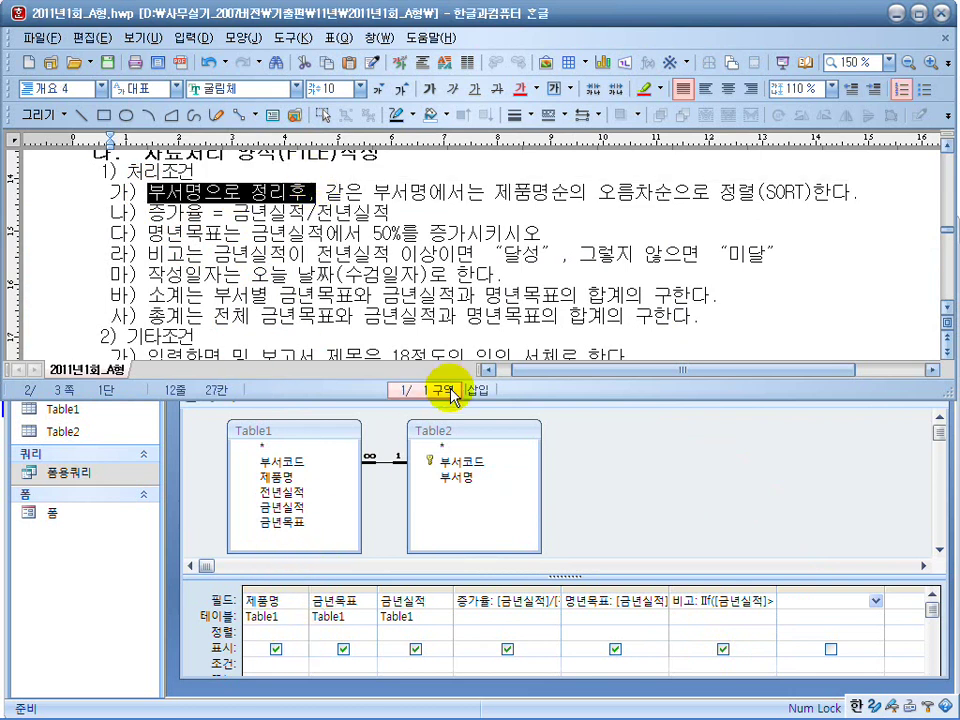
left_click(658, 529)
left_click_drag(462, 400, 457, 386)
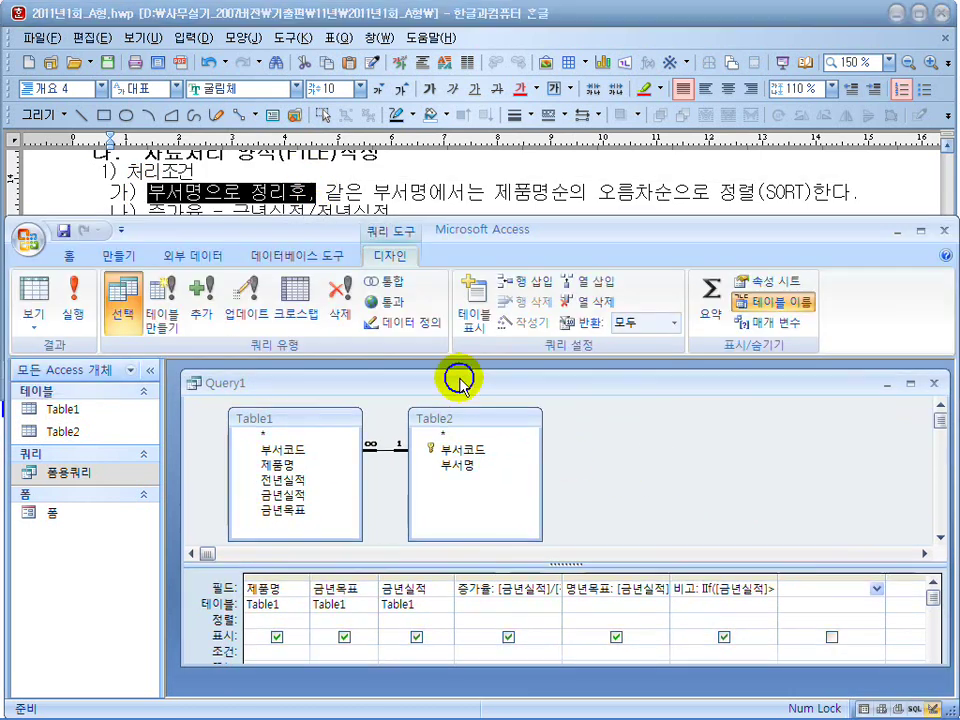
left_click_drag(614, 667, 615, 692)
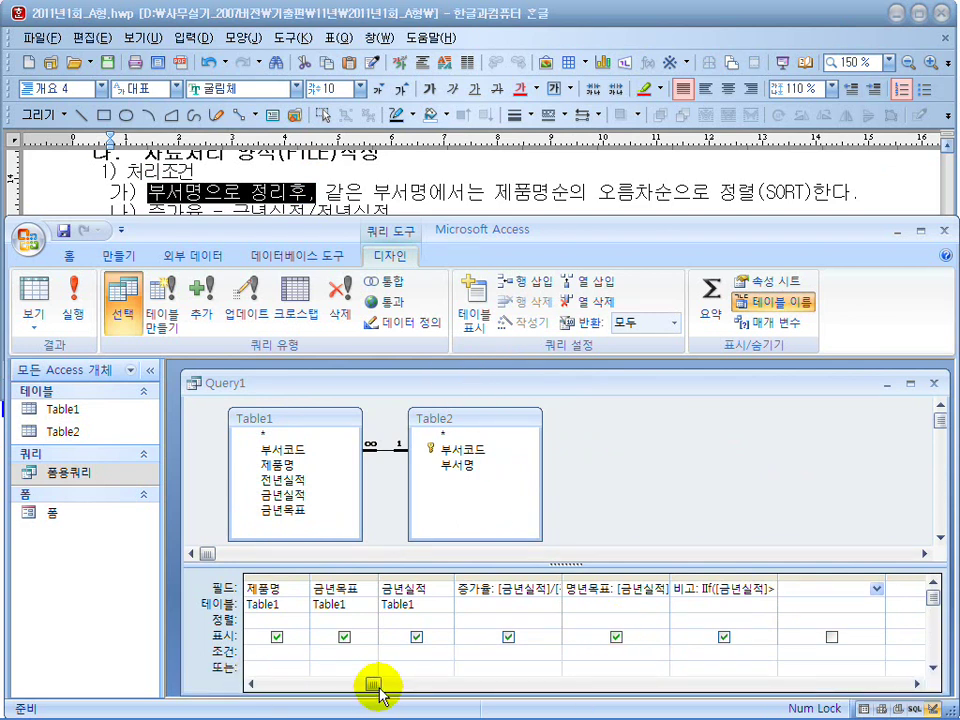
left_click_drag(364, 686, 300, 690)
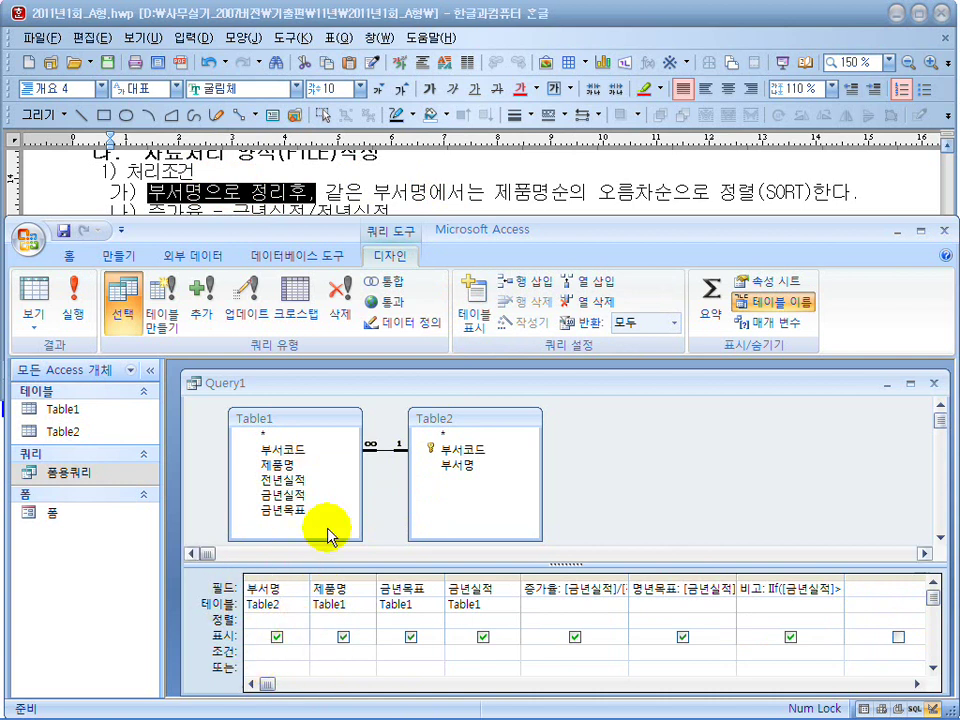
Run the query, widen its 증가율 column and save the query as 보고서용쿼리.
left_click(76, 298)
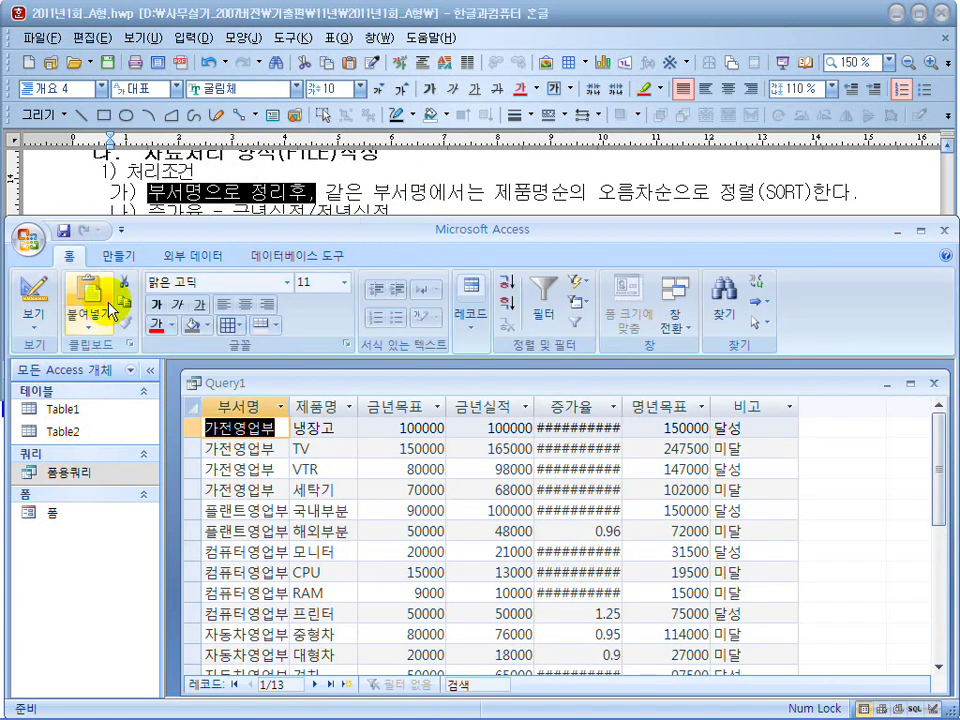
left_click_drag(622, 413, 654, 410)
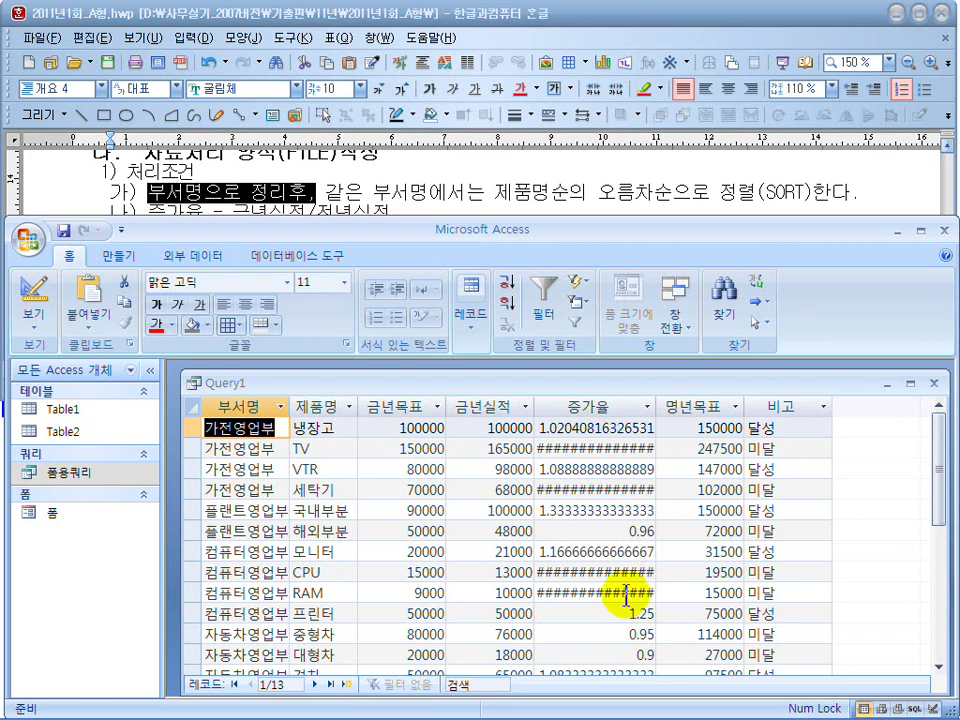
left_click(63, 235)
type("보고서용쿼")
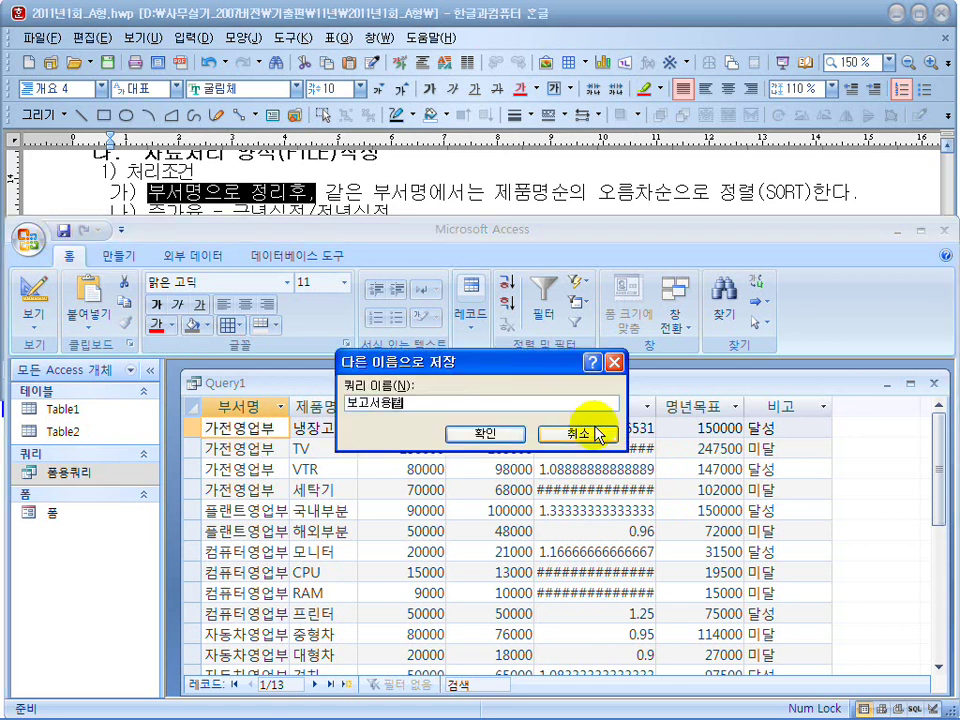
key("Return")
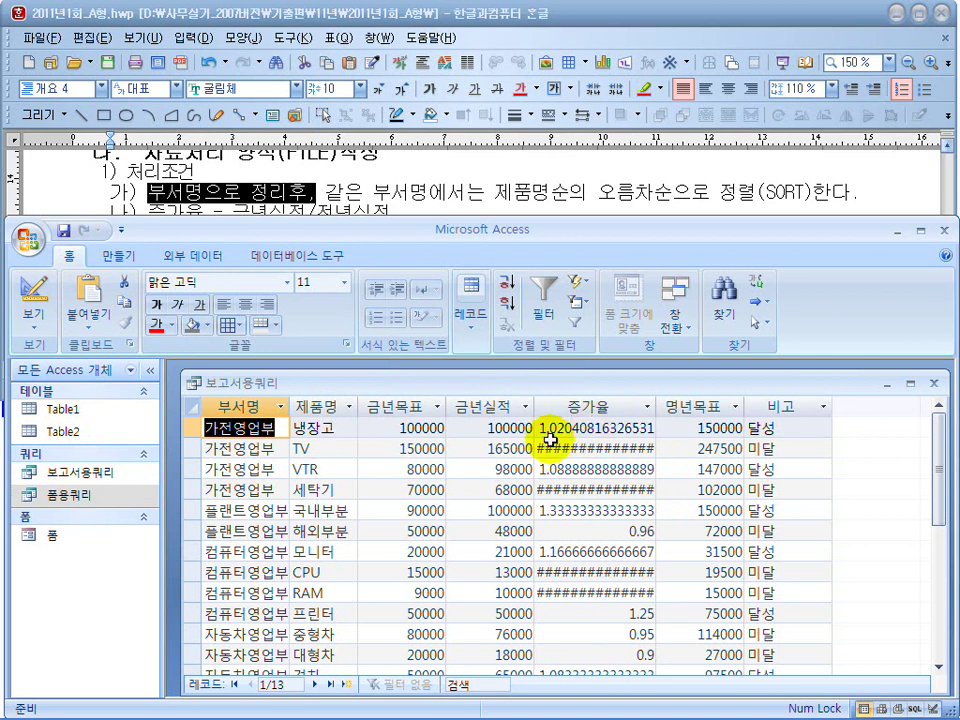
Close the query and select 보고서용쿼리 as the source for a new report.
left_click(934, 382)
left_click(90, 473)
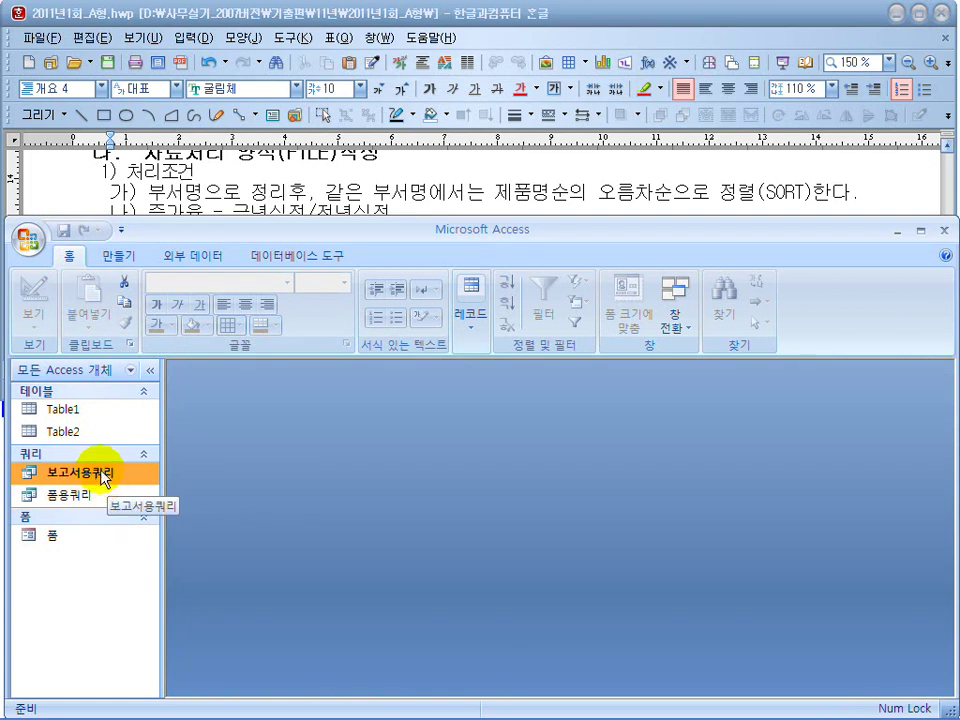
left_click(125, 255)
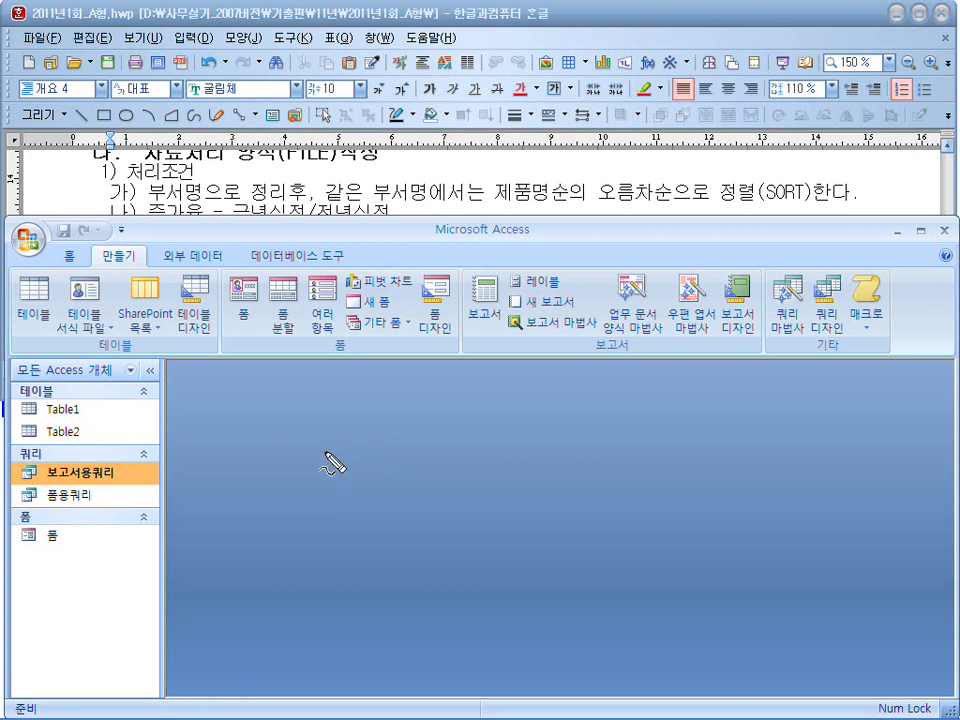
mouse_move(341, 450)
left_mouse_down()
mouse_move(341, 468)
mouse_move(450, 495)
mouse_move(560, 492)
left_mouse_up()
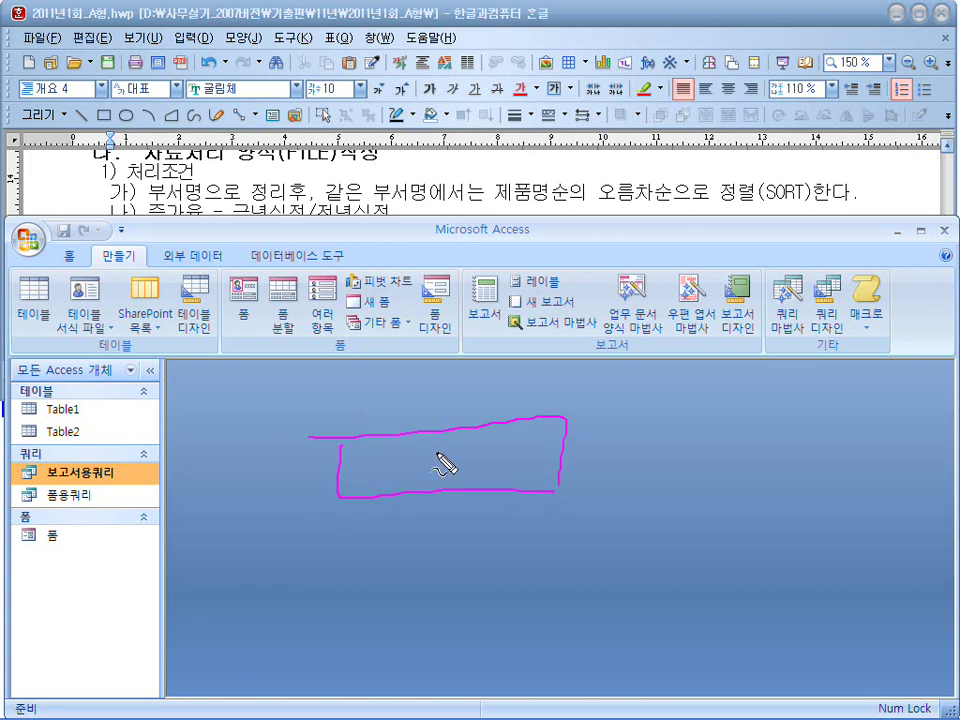
mouse_move(287, 424)
left_mouse_down()
mouse_move(401, 429)
mouse_move(422, 459)
mouse_move(464, 436)
left_mouse_up()
left_click_drag(486, 421, 482, 473)
left_click_drag(456, 430, 481, 428)
left_click_drag(464, 440, 480, 437)
mouse_move(549, 459)
left_mouse_down()
mouse_move(560, 482)
mouse_move(553, 466)
left_mouse_up()
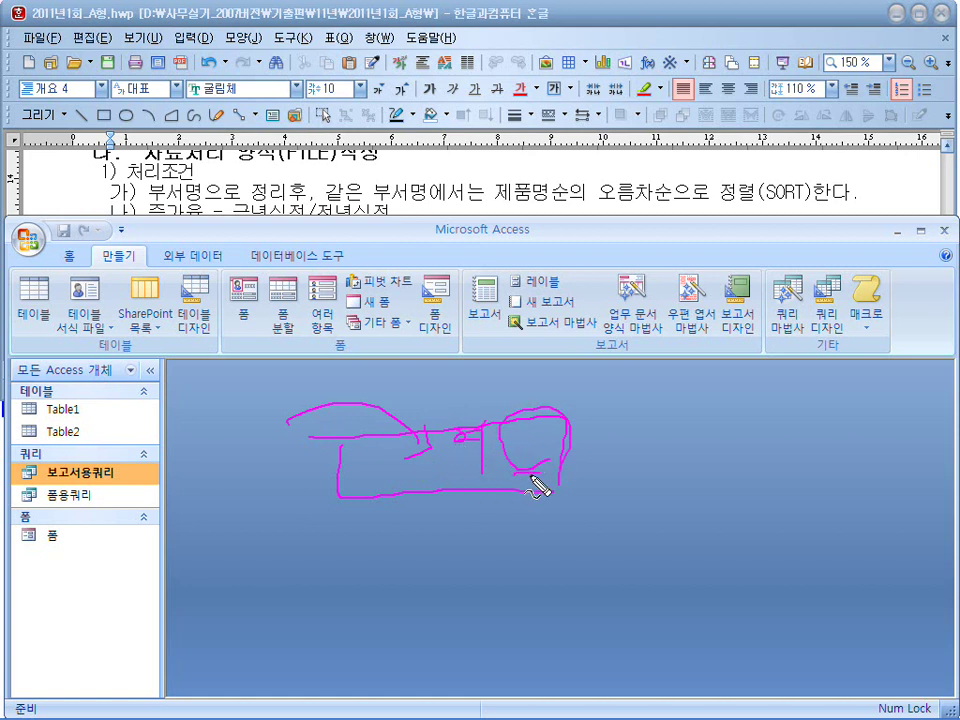
left_click_drag(514, 473, 531, 472)
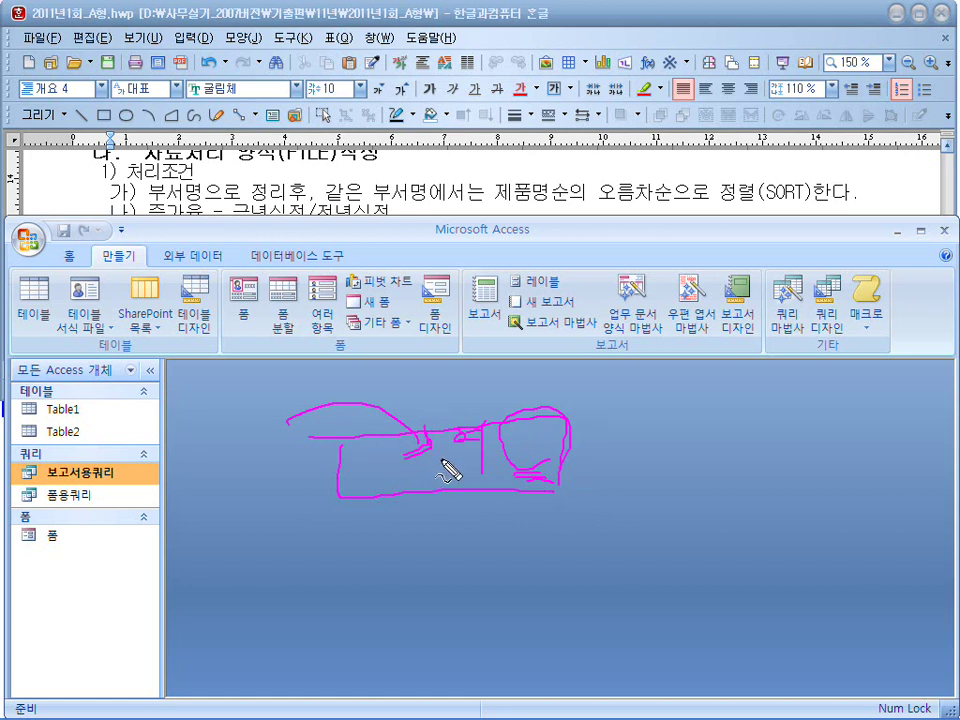
mouse_move(546, 447)
left_mouse_down()
mouse_move(626, 421)
mouse_move(634, 435)
left_mouse_up()
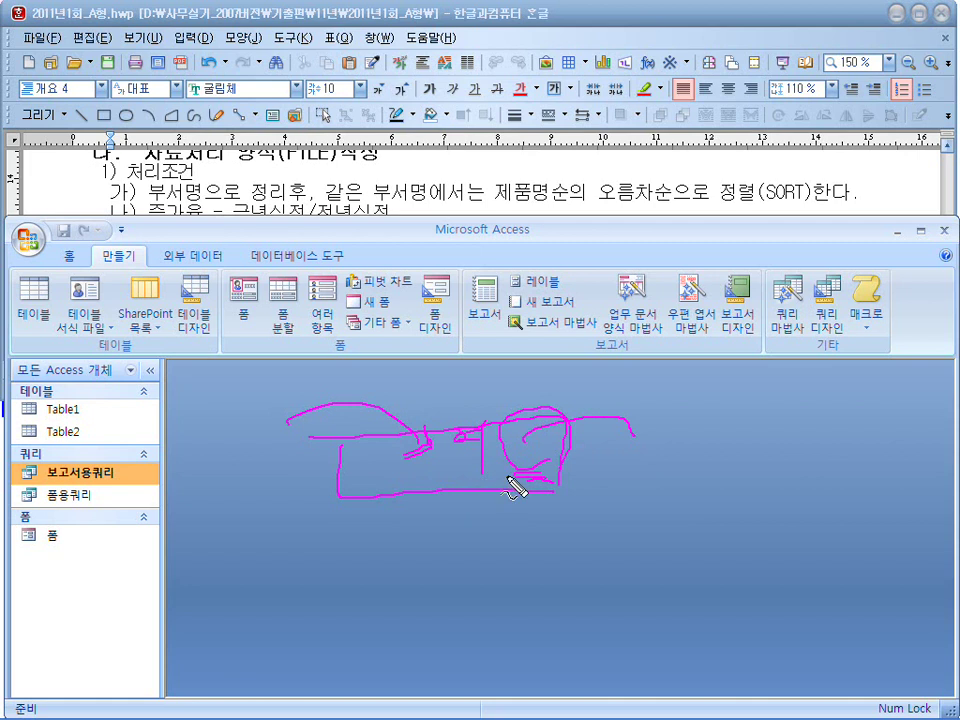
key("Escape")
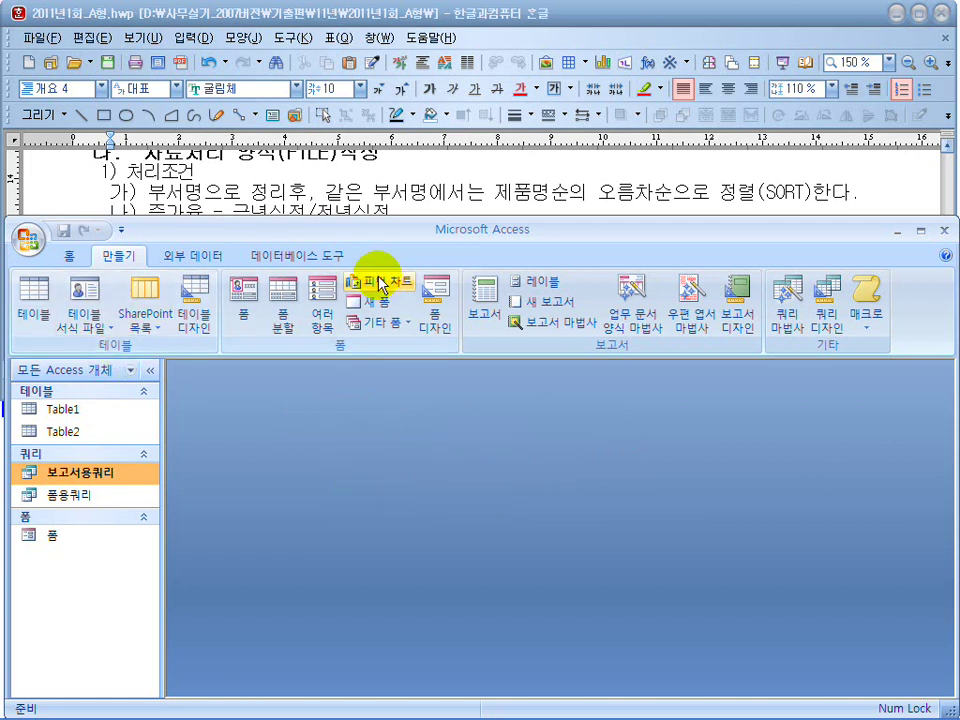
Start a Report Wizard report based on 보고서용쿼리, include all its fields and proceed to the data grouping view choice.
left_click(553, 325)
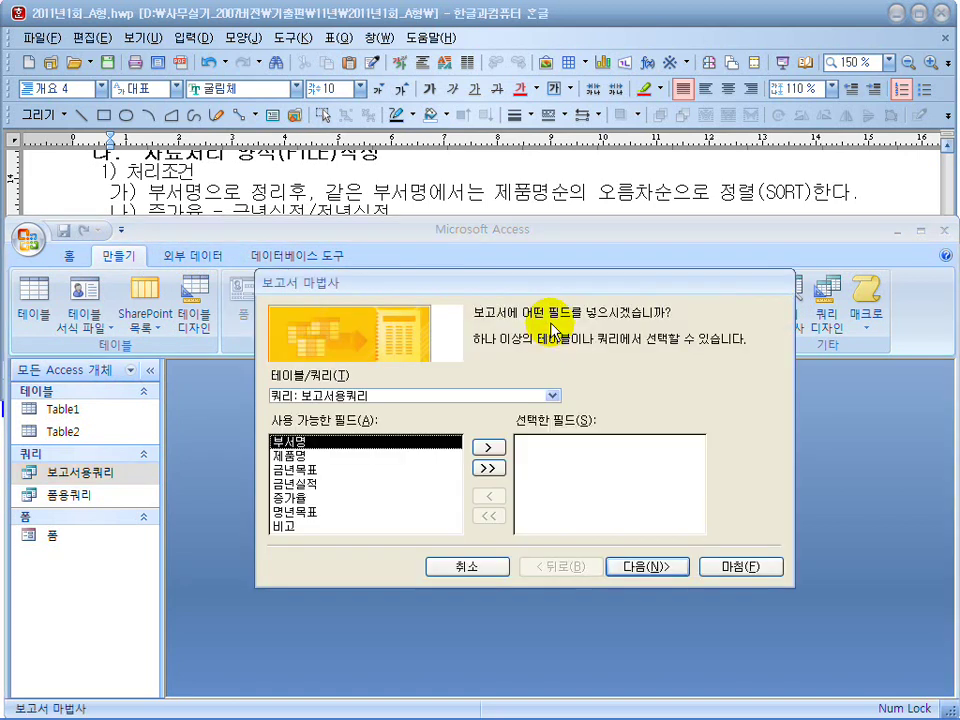
left_click_drag(525, 281, 531, 325)
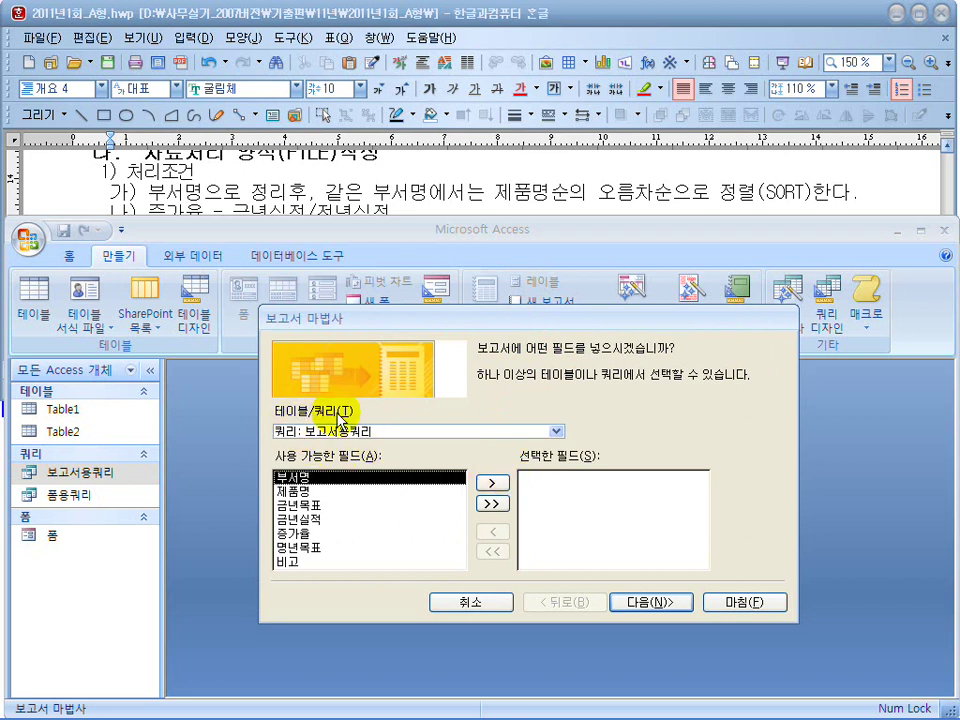
left_click(491, 503)
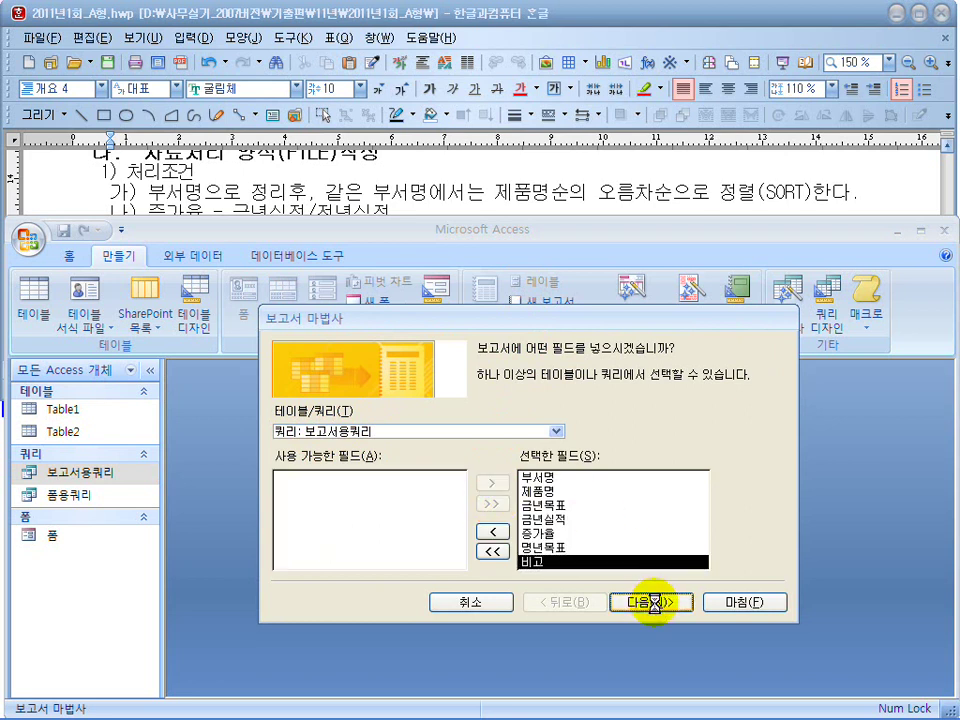
left_click(656, 605)
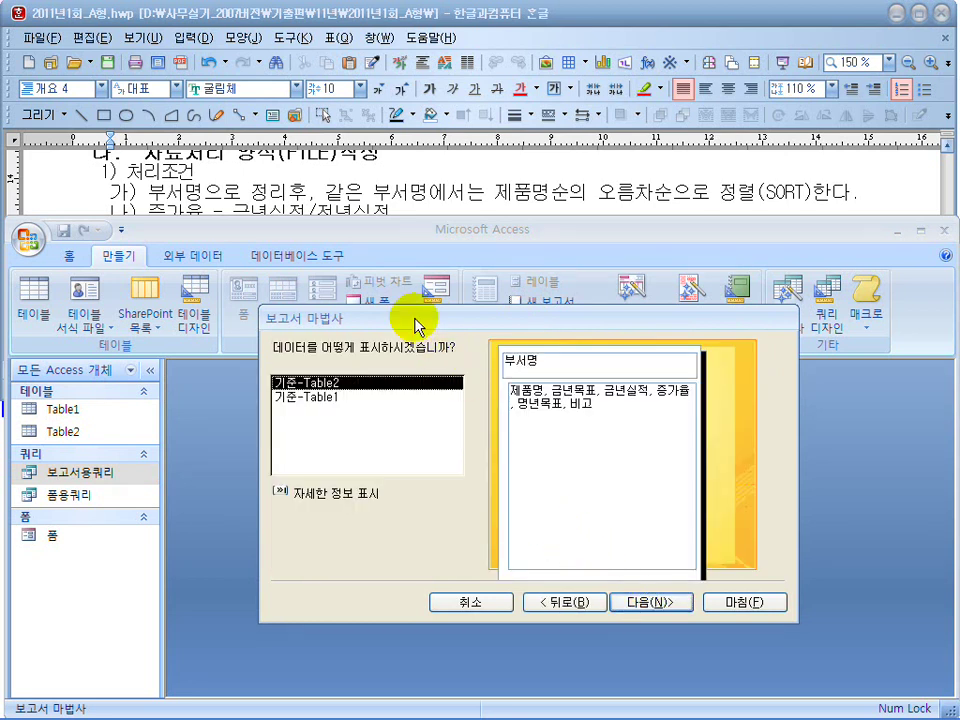
left_click_drag(418, 326, 418, 308)
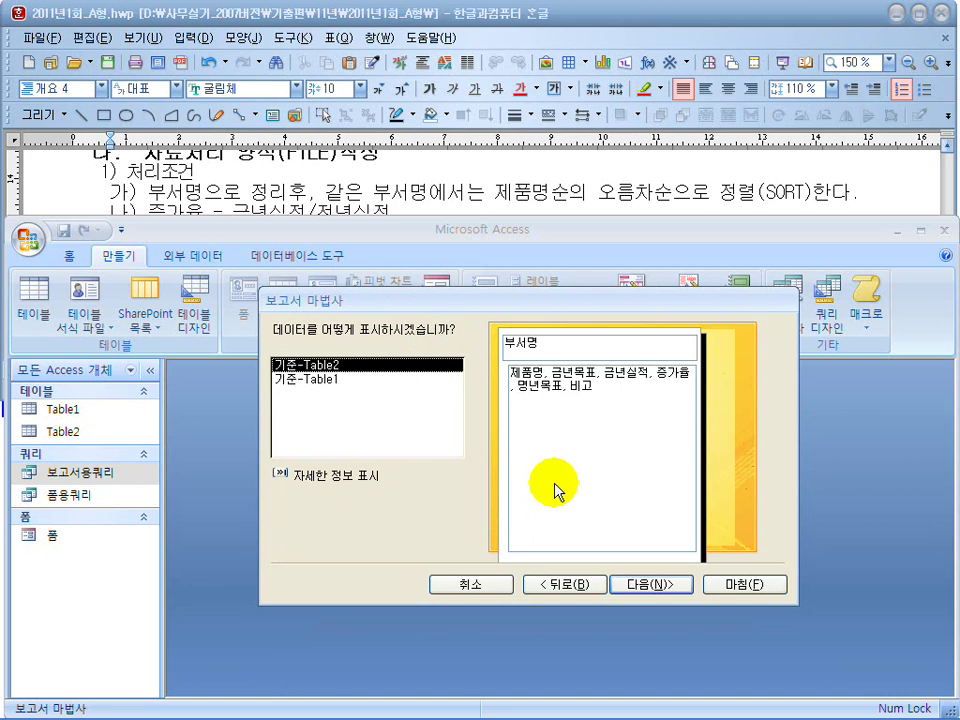
Compare how the report data is displayed when based on Table2 and on Table1.
left_click(324, 379)
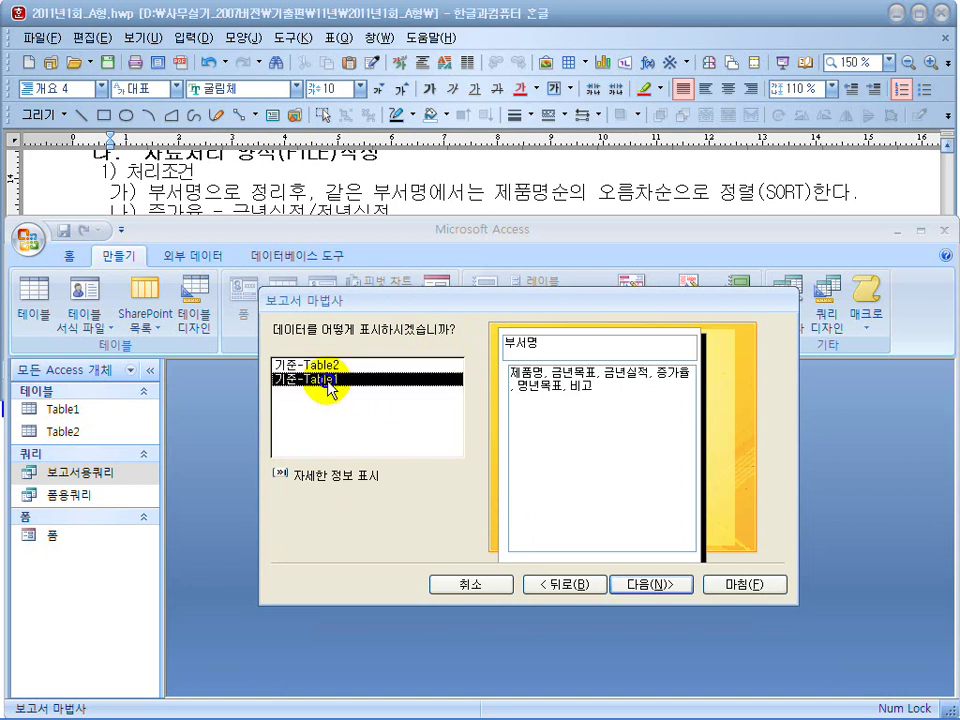
left_click(325, 366)
left_click(327, 379)
left_click(325, 367)
left_click(330, 380)
left_click(328, 366)
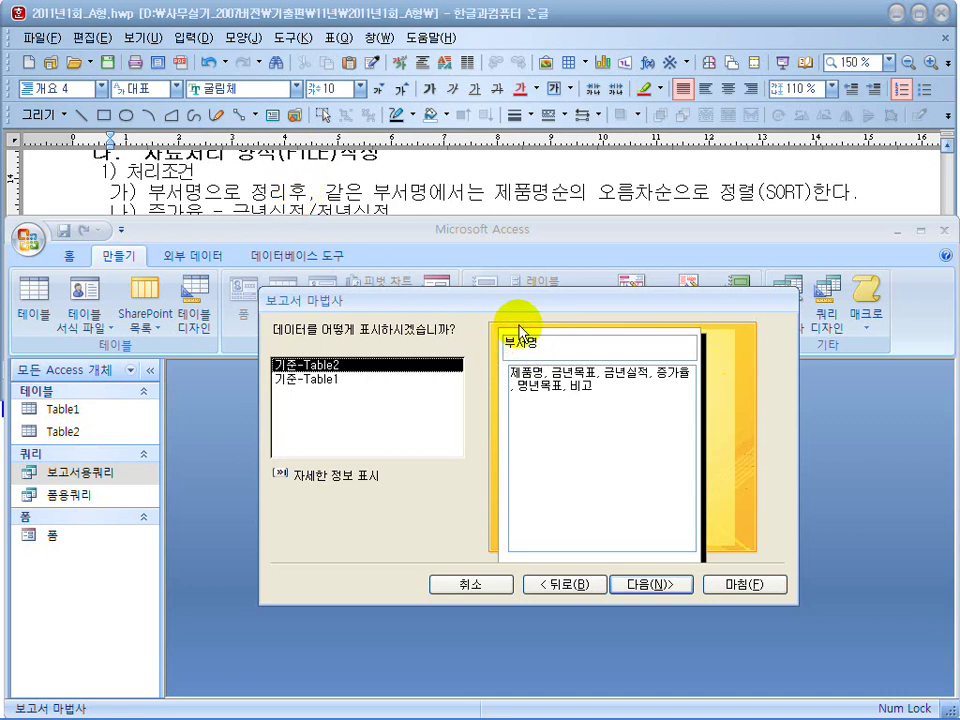
left_click(327, 384)
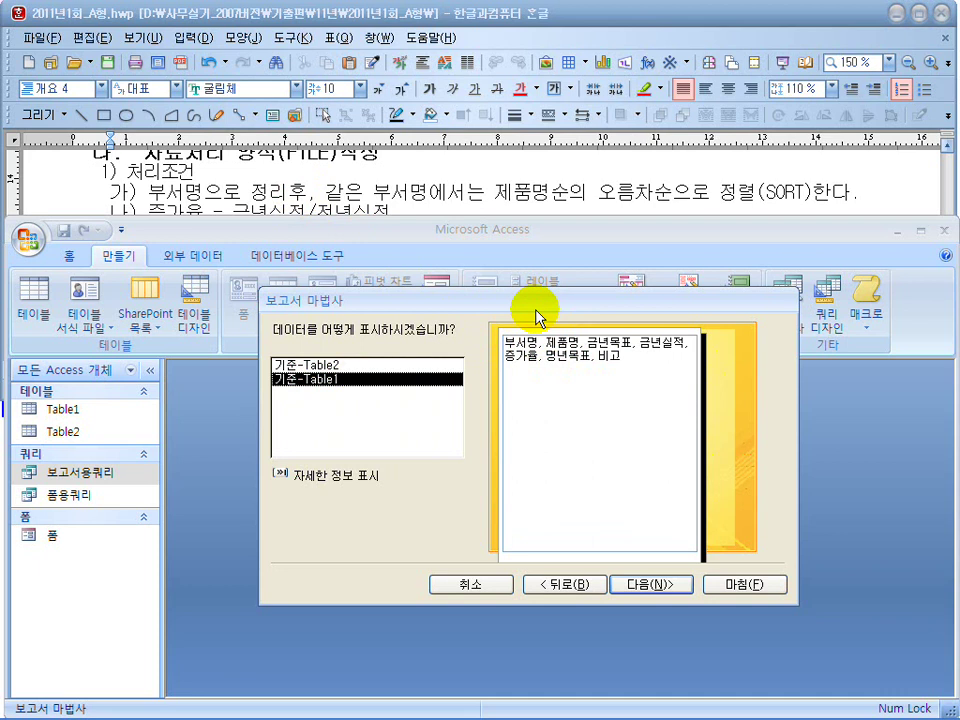
left_click(345, 366)
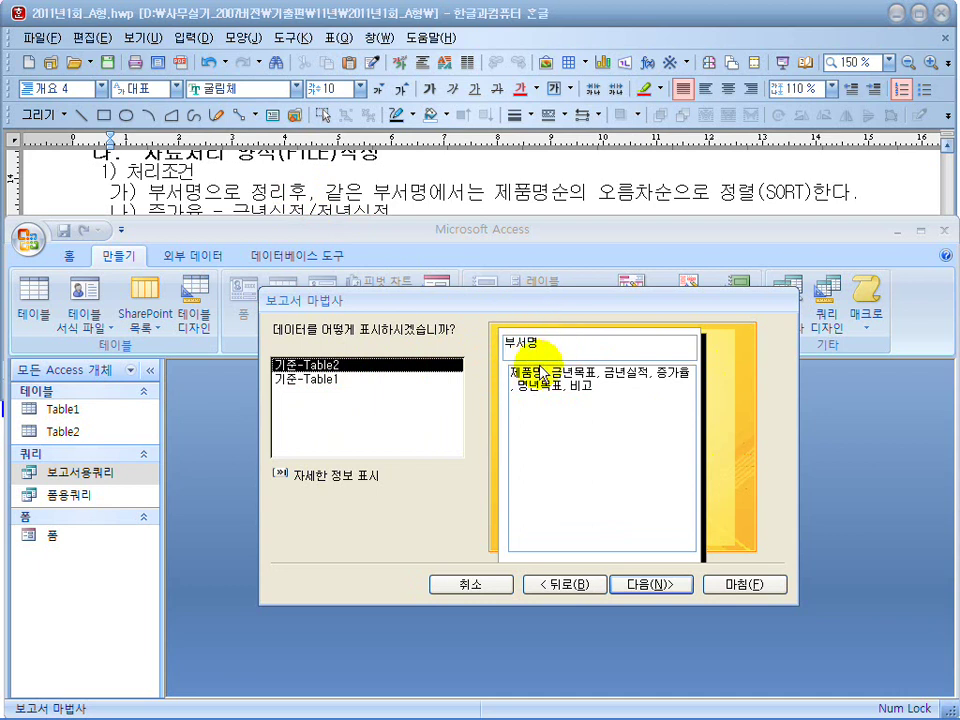
left_click(336, 381)
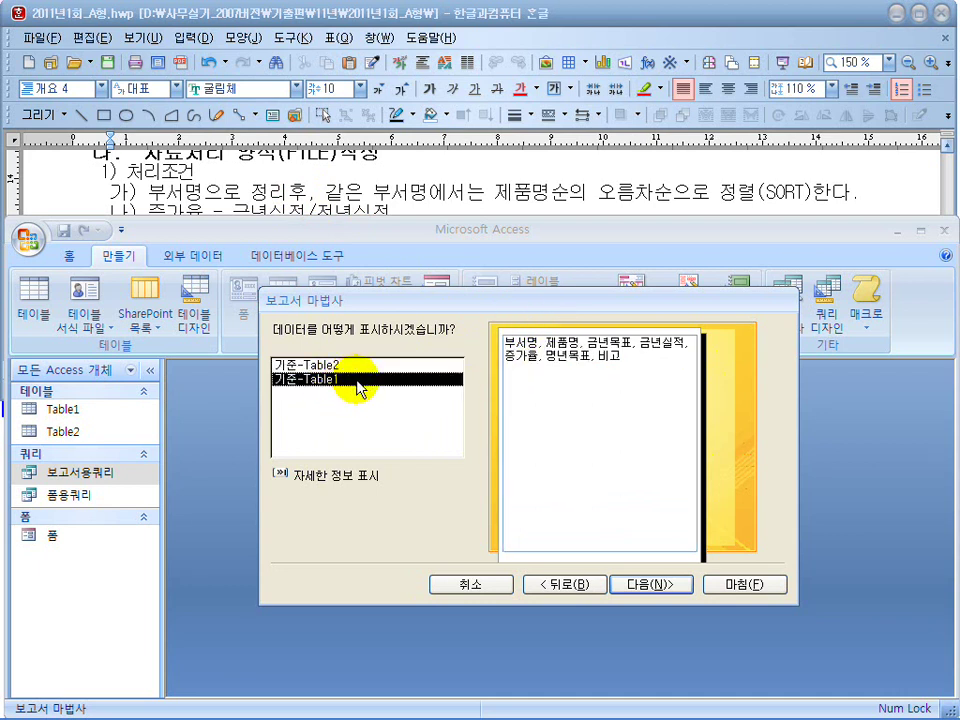
Try adding 부서명 as a grouping level to the Table1-based view, remove it and return to the data view choice.
left_click(640, 584)
left_click(453, 394)
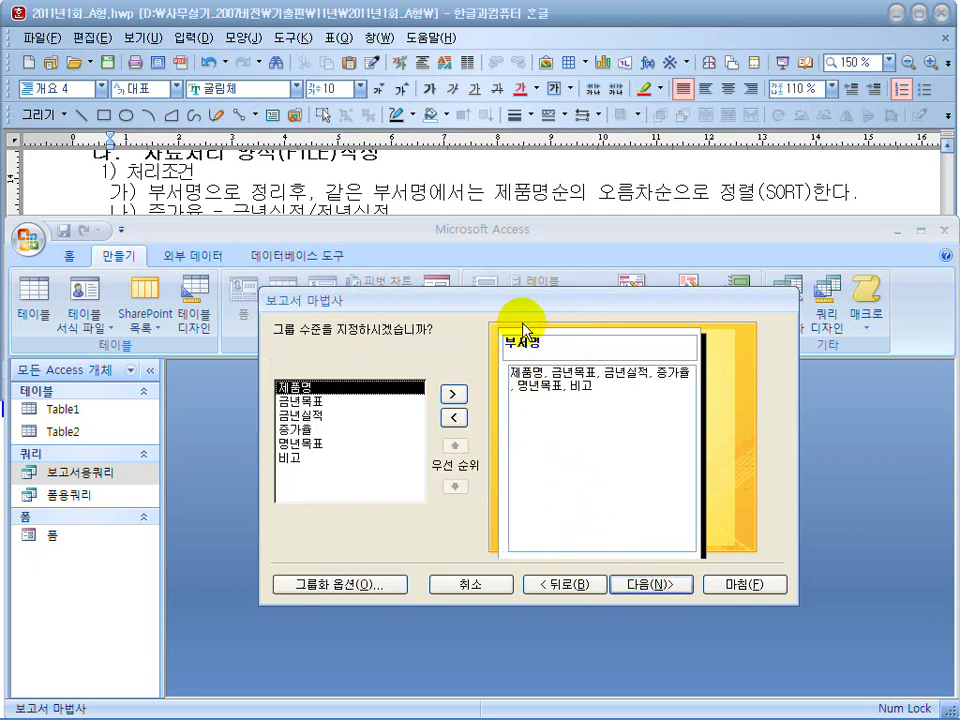
left_click(455, 420)
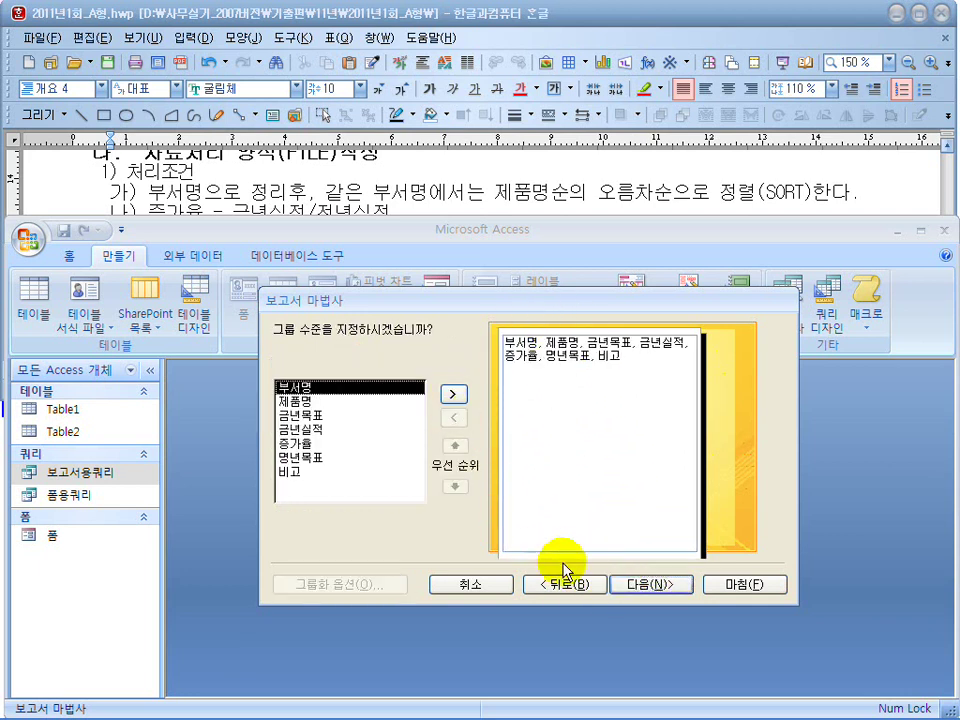
left_click(564, 584)
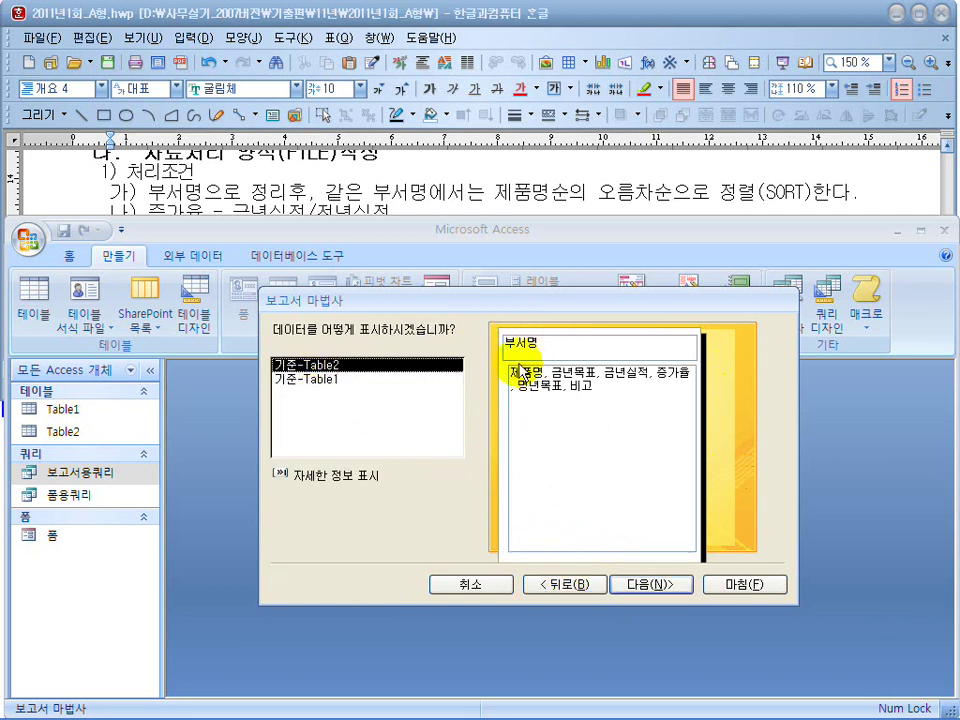
Check the grouping level and sorting pages for the Table2-based view and return to the data view choice.
left_click(649, 588)
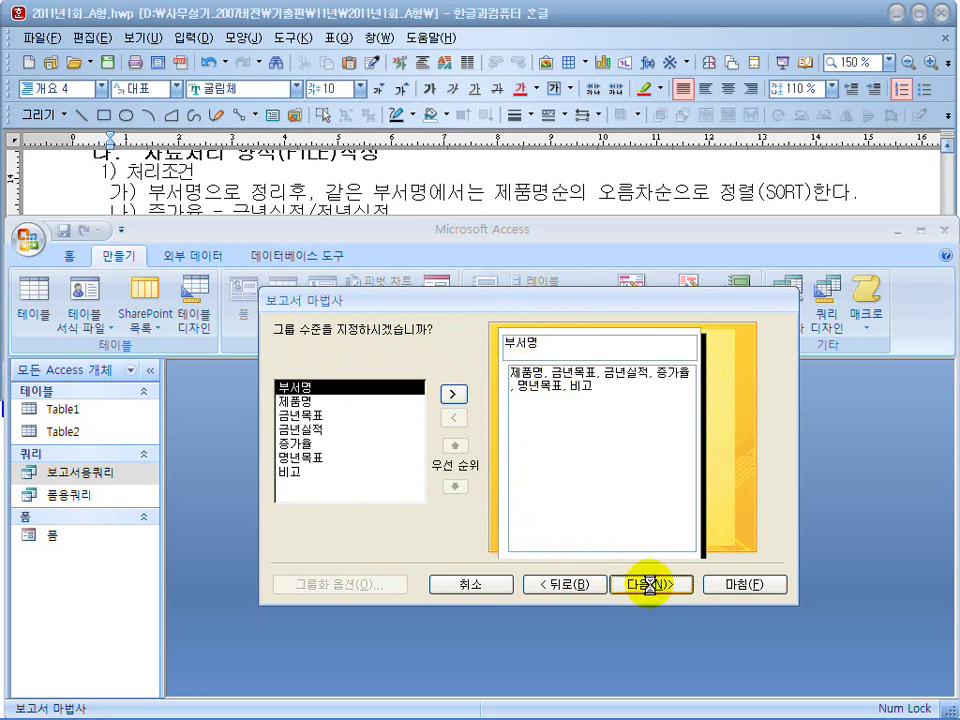
left_click(649, 586)
left_click(576, 587)
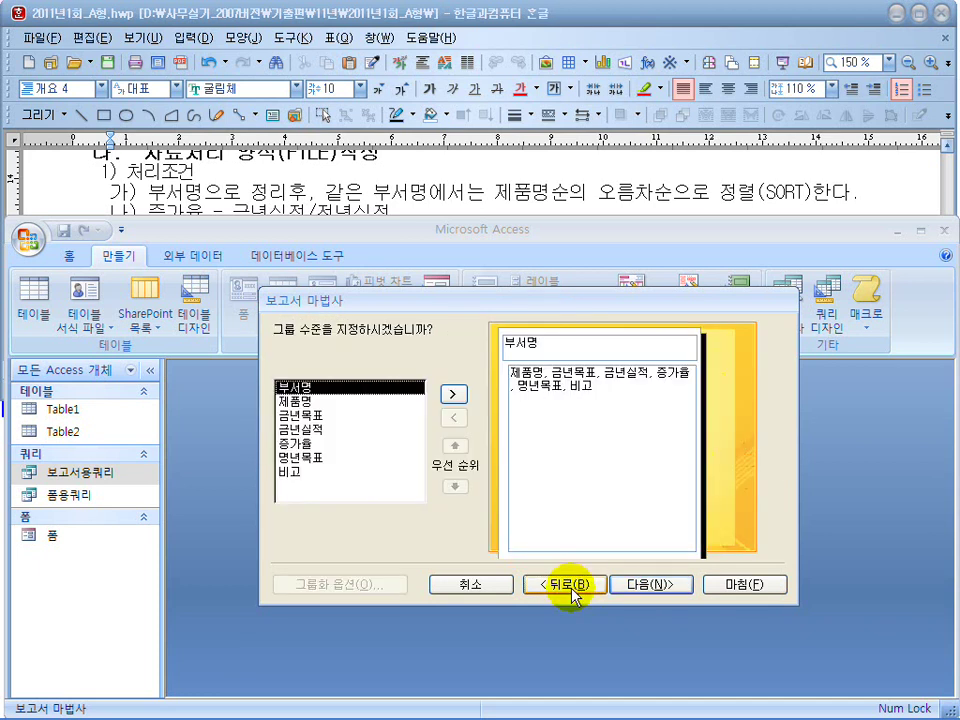
left_click(574, 589)
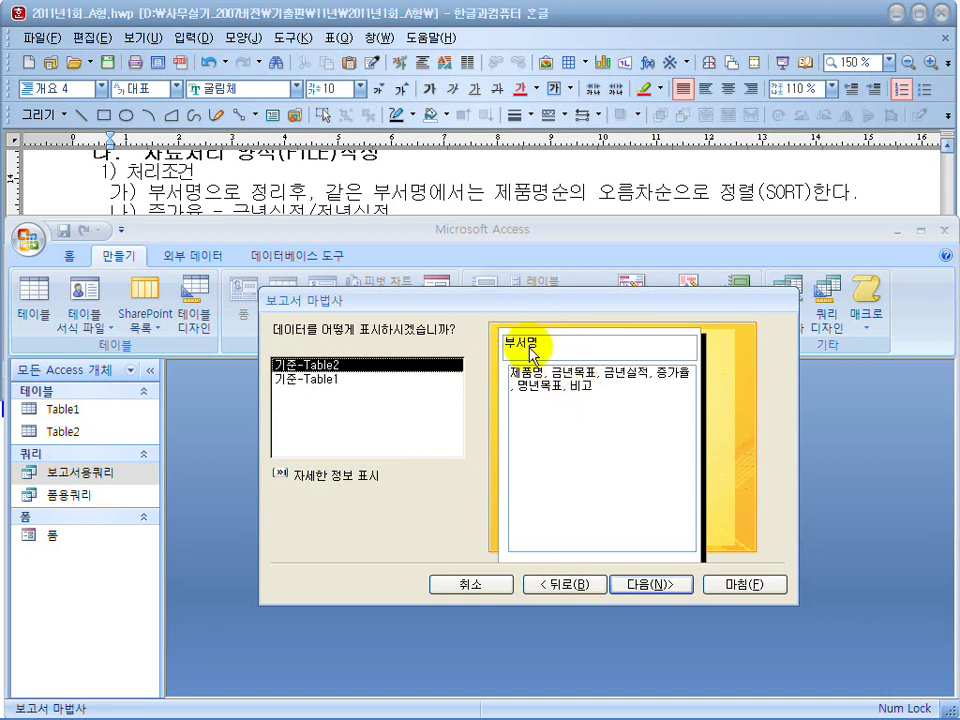
Try grouping the Table1-based view by 비고, remove that level and return to the data view choice.
left_click(346, 380)
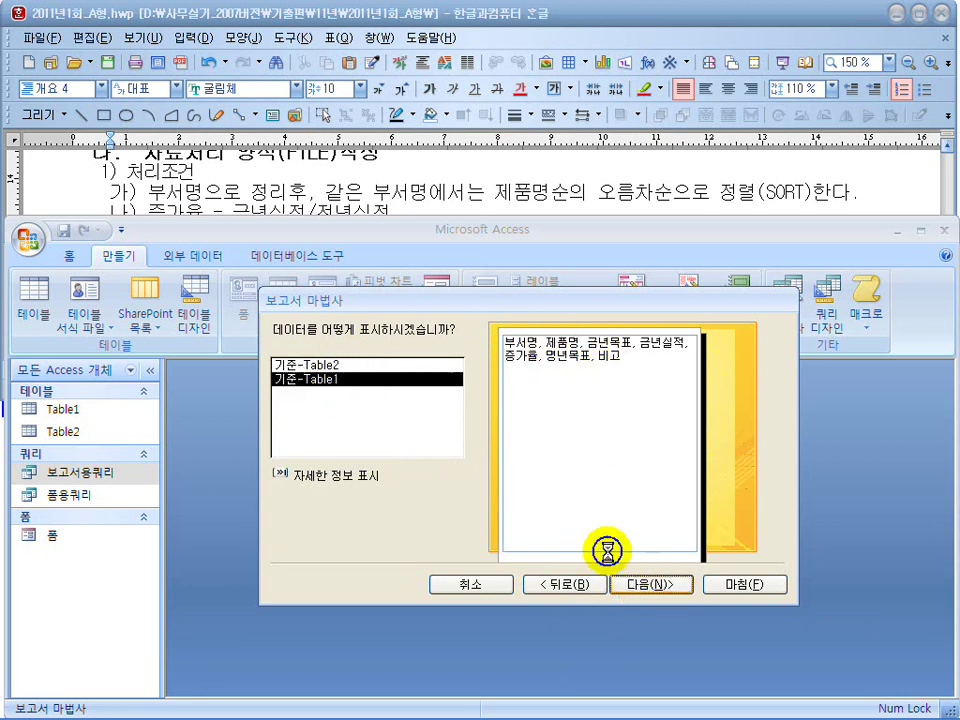
left_click(628, 582)
left_click(291, 471)
left_click(453, 394)
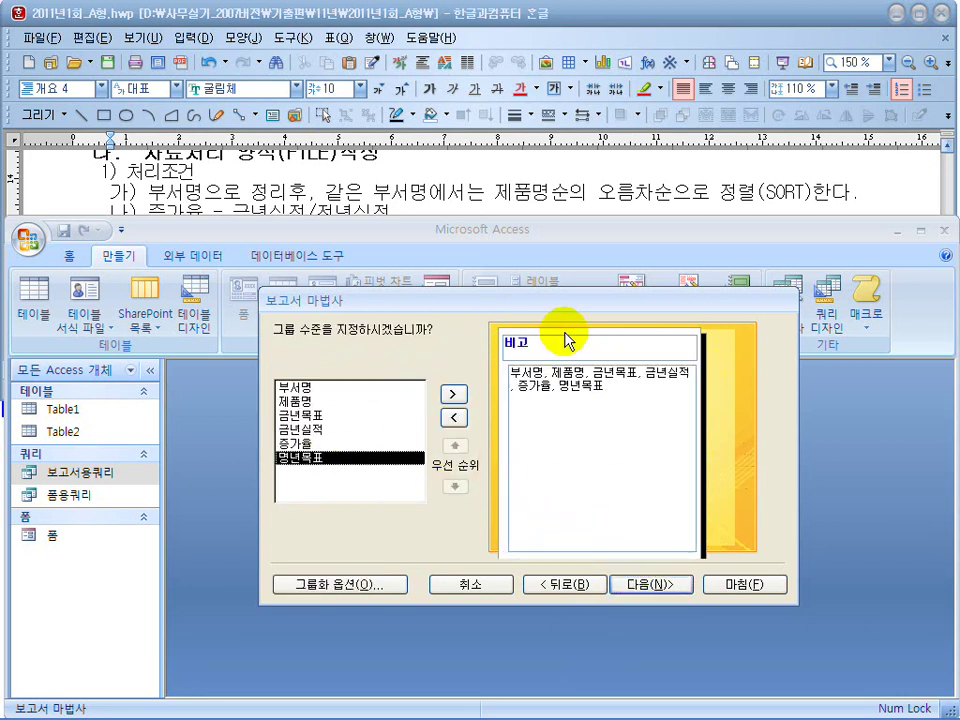
left_click(453, 417)
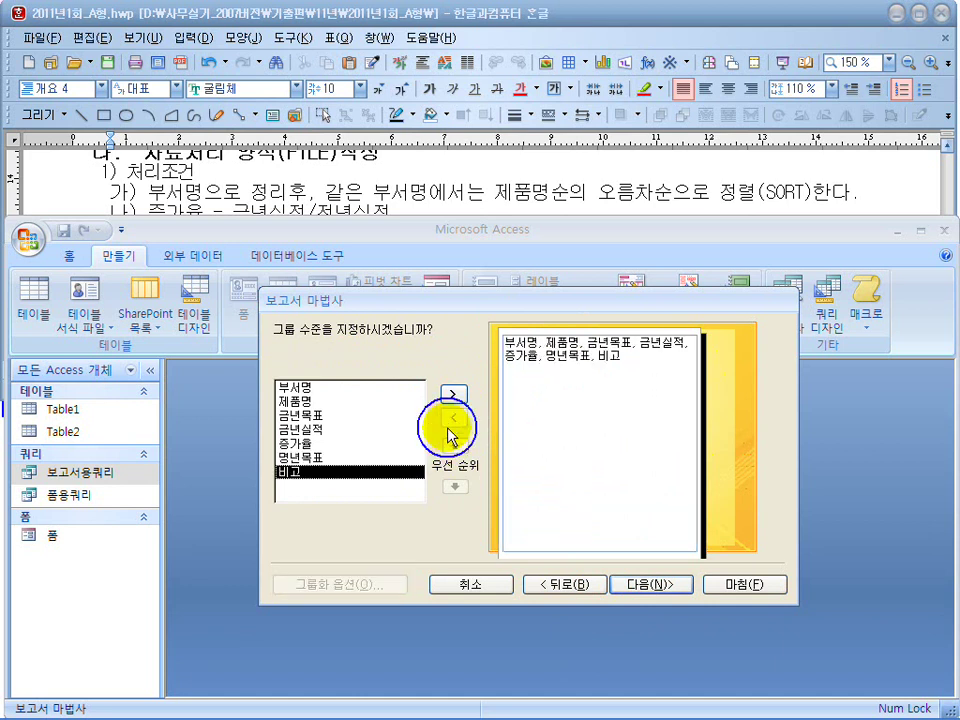
left_click(540, 580)
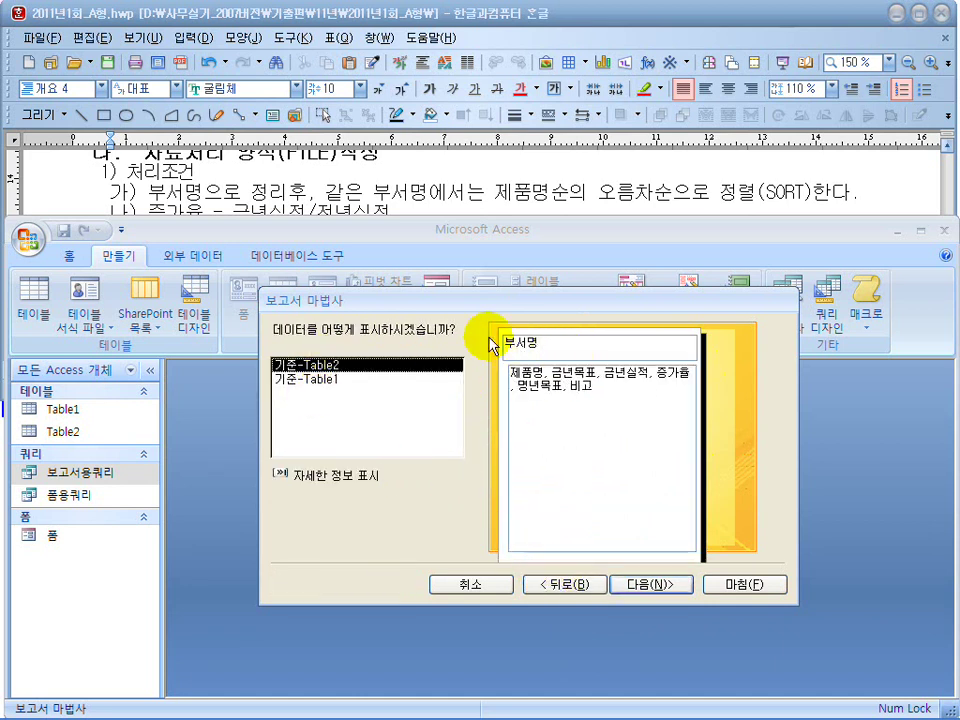
Keep the Table2-based grouping and add 합계 summaries for 금년목표, 금년실적 and 명년목표, following the exam document's layout.
left_click(652, 585)
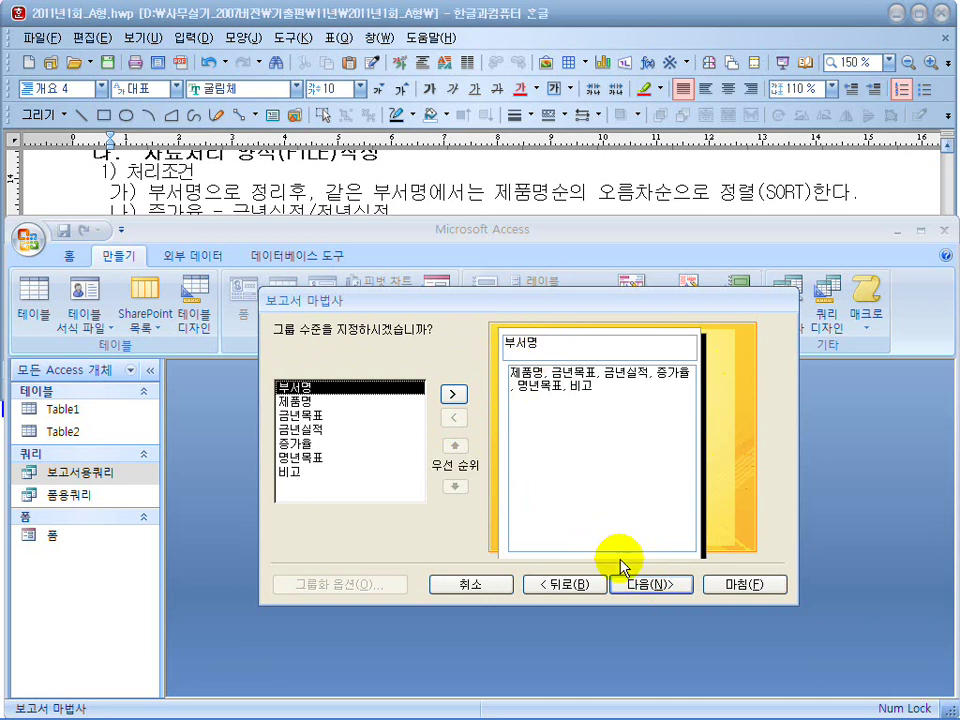
left_click(638, 585)
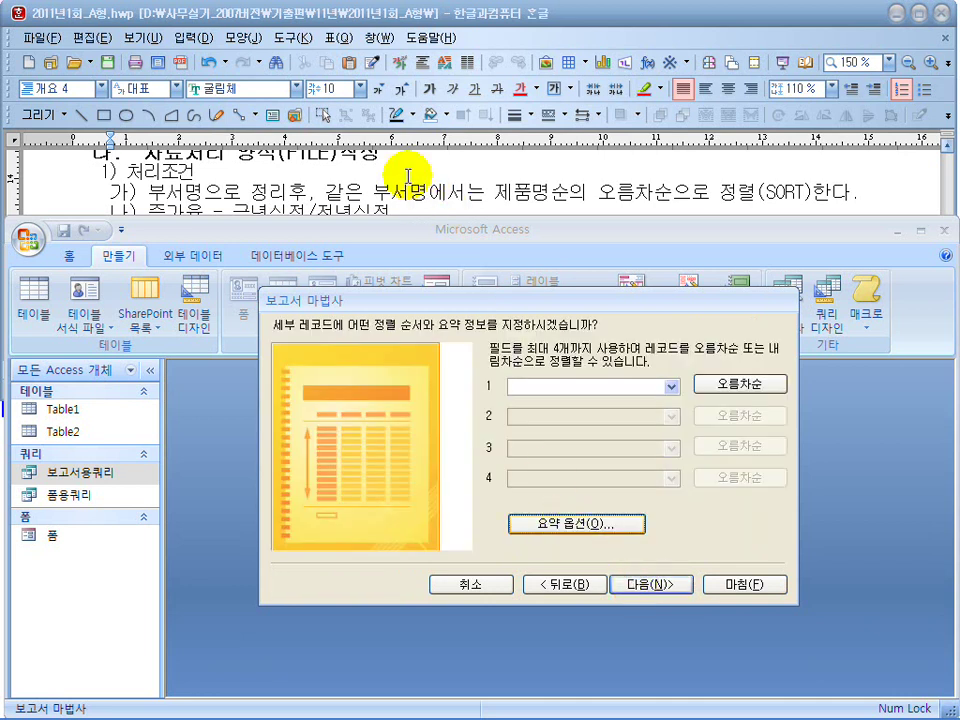
left_click(407, 177)
scroll(407, 177, "down", 10)
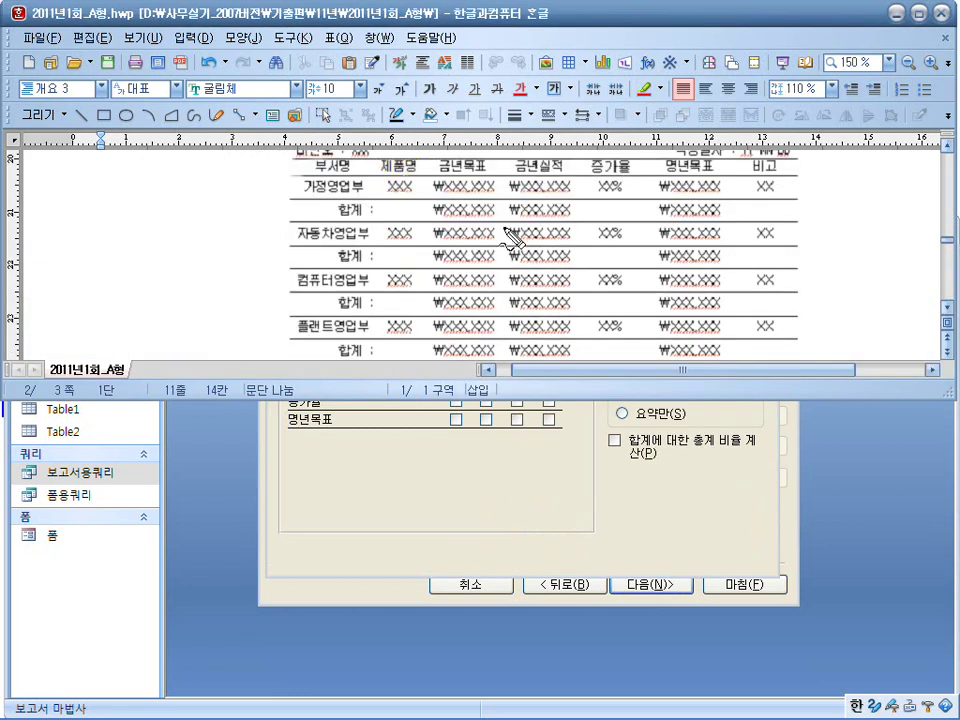
left_click_drag(487, 232, 481, 244)
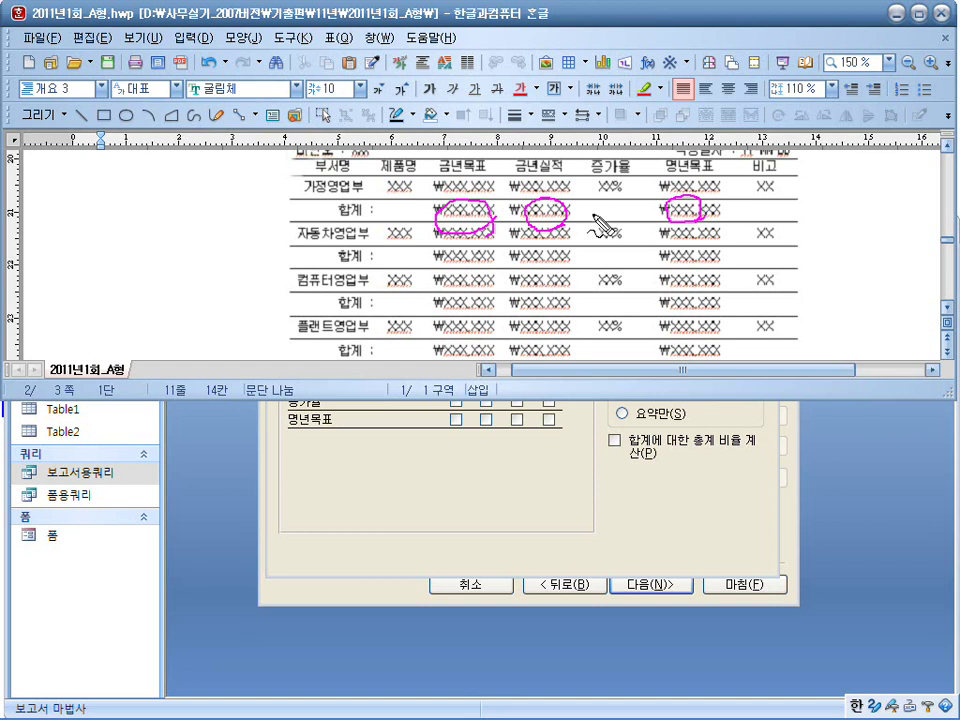
key("Escape")
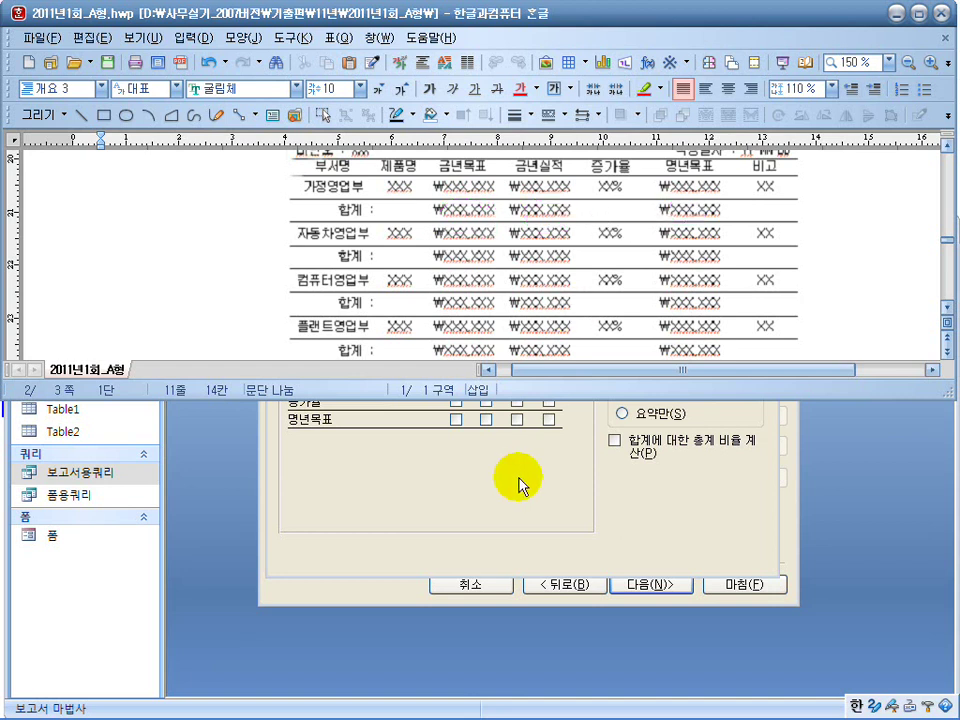
left_click(512, 467)
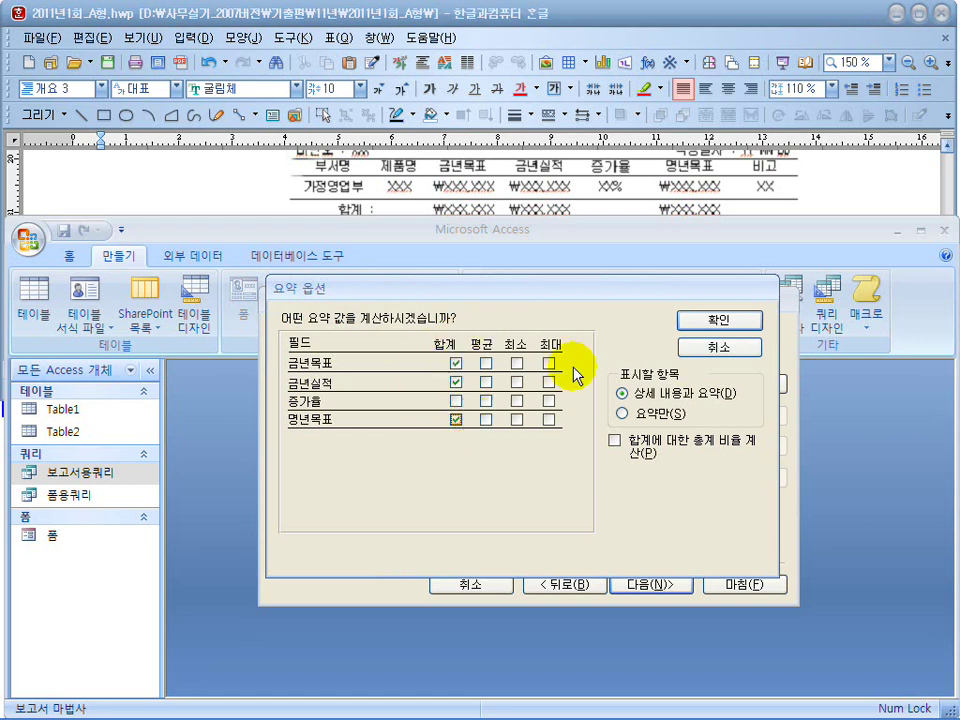
left_click(722, 322)
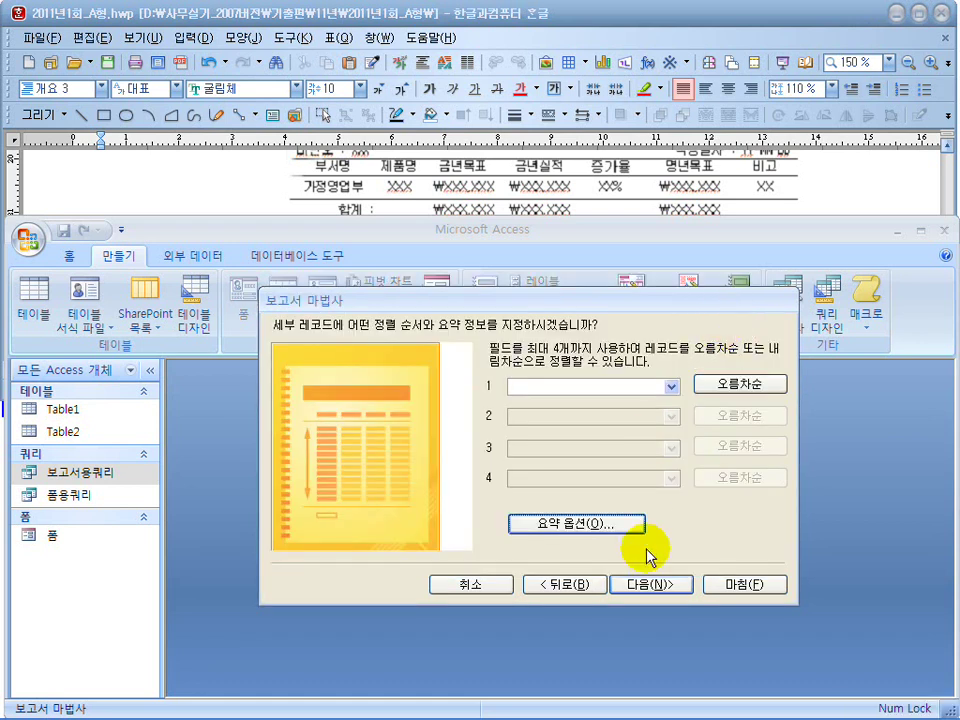
Finish the report wizard with 단계 layout, 세로 orientation, Access 2003 style and title Table2, opening the report for design changes.
left_click(652, 586)
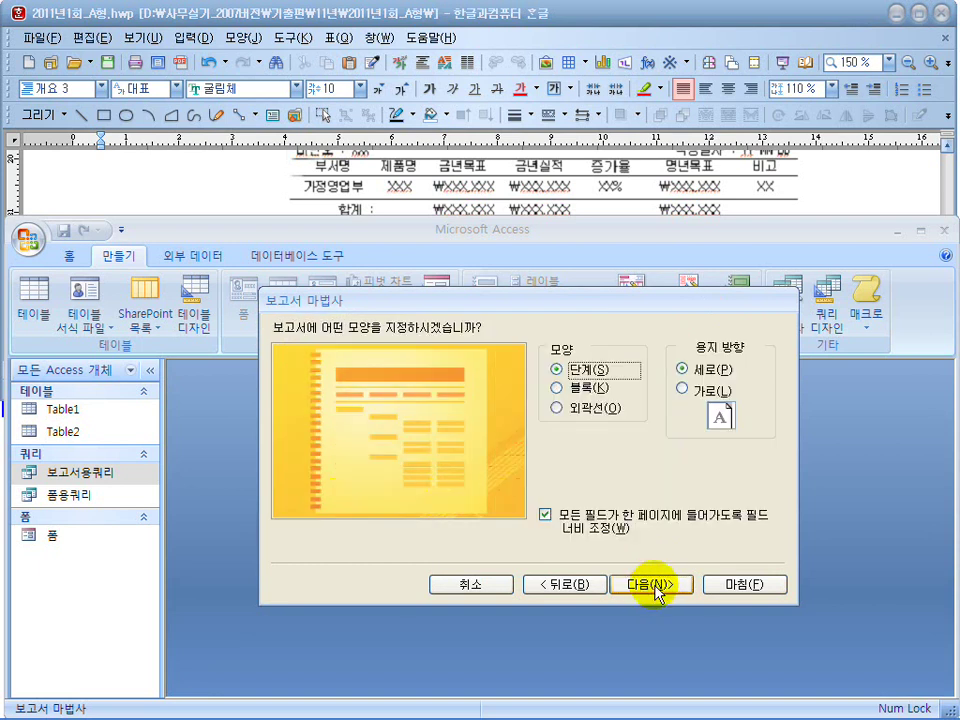
left_click(652, 586)
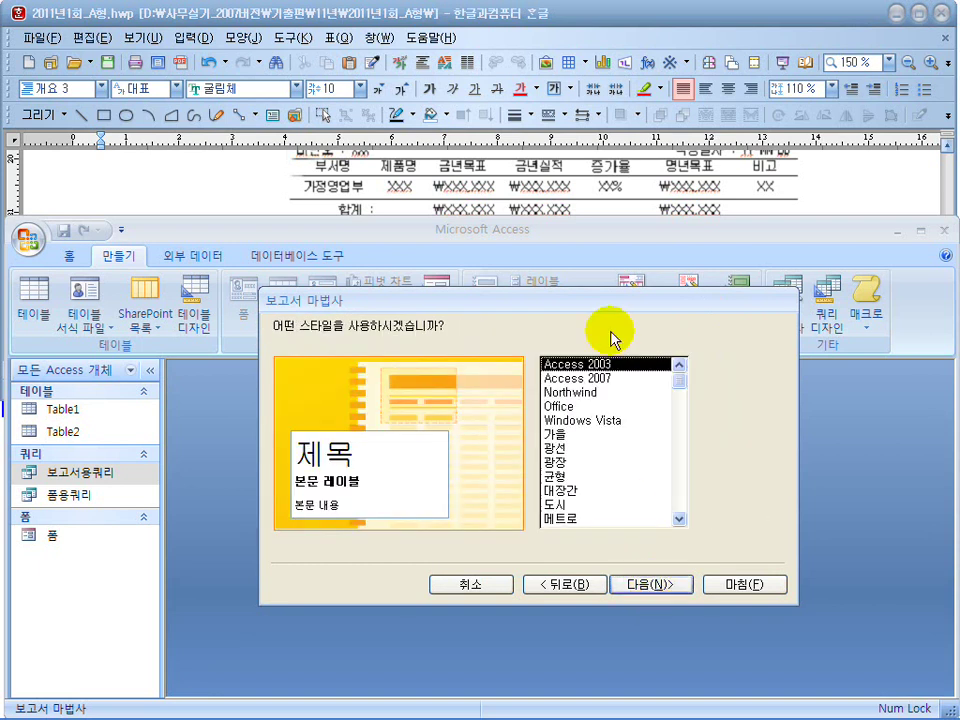
left_click(666, 588)
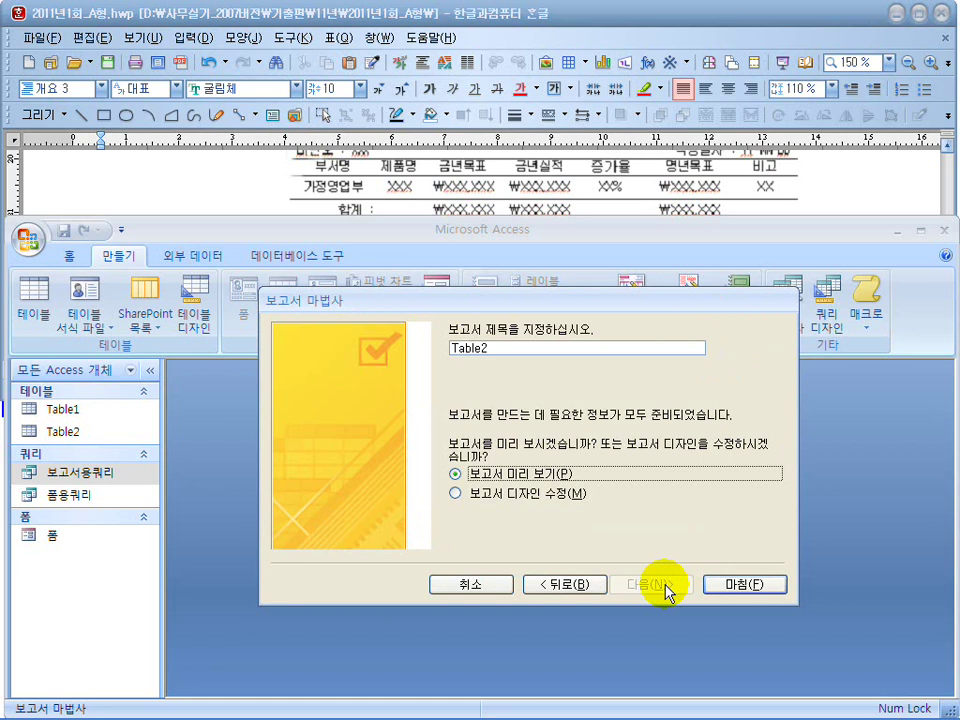
left_click(517, 493)
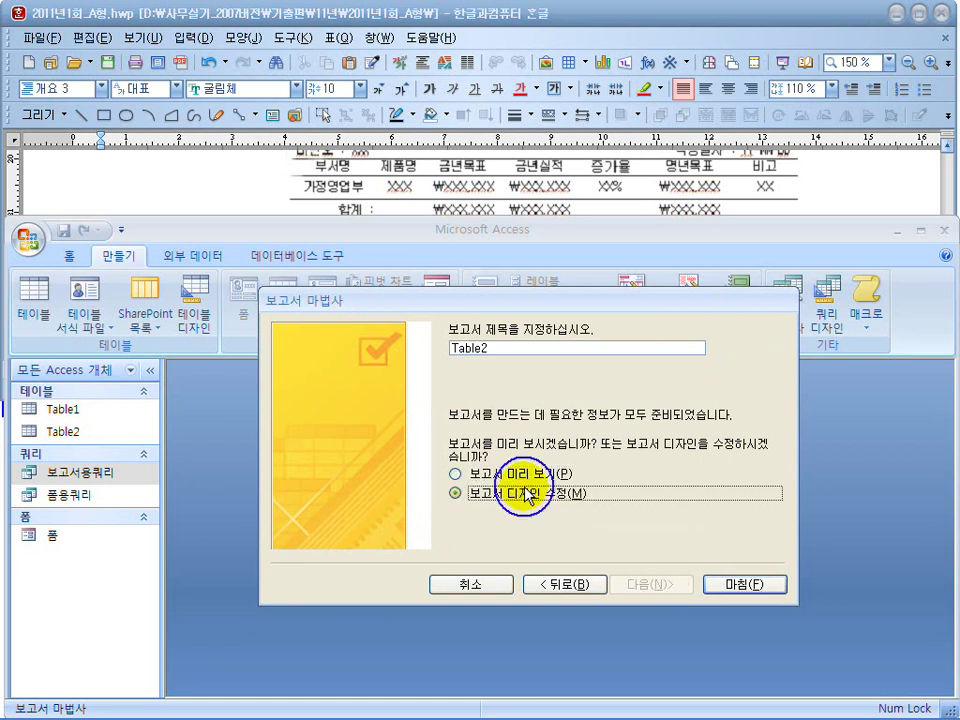
left_click(727, 590)
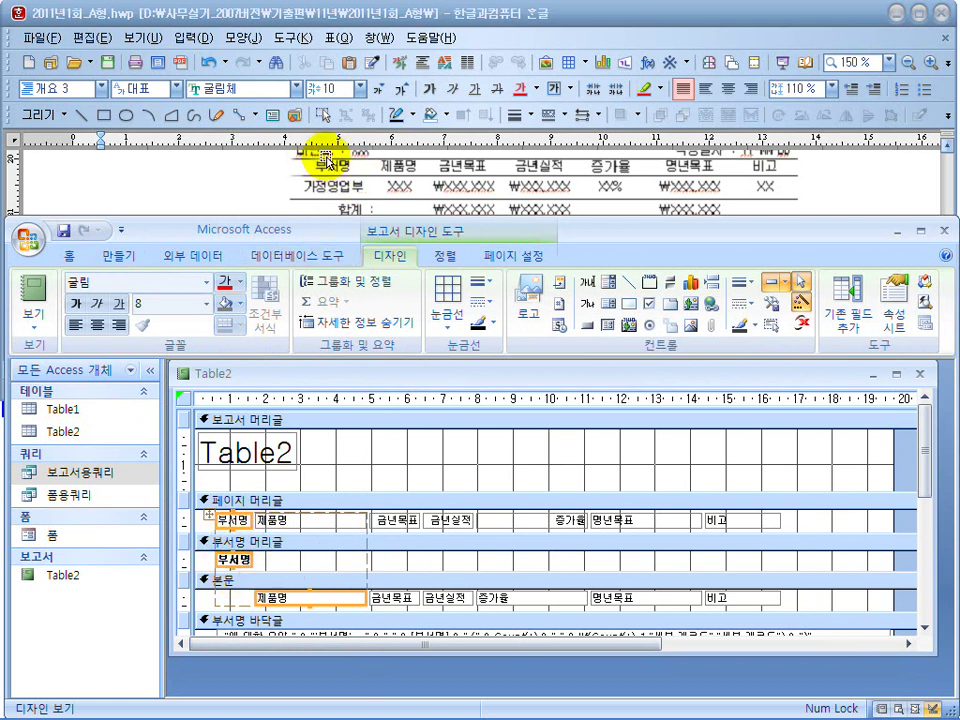
Try to release the 부서명 text box in the 부서명 머리글 section from its control layout.
left_click(315, 561)
left_click(242, 568)
right_click(241, 568)
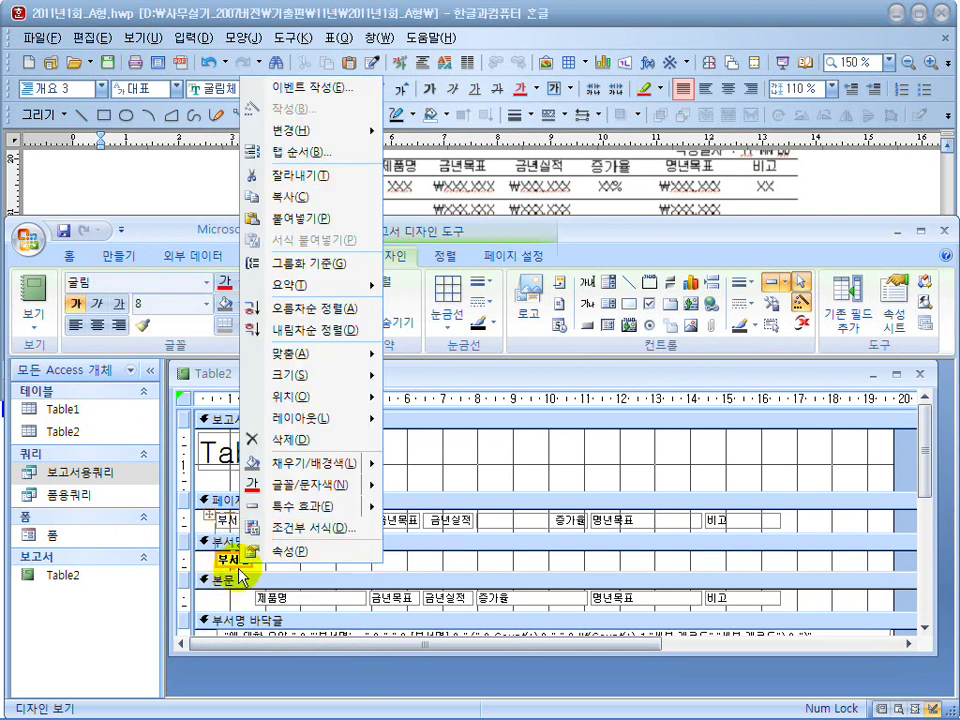
mouse_move(318, 430)
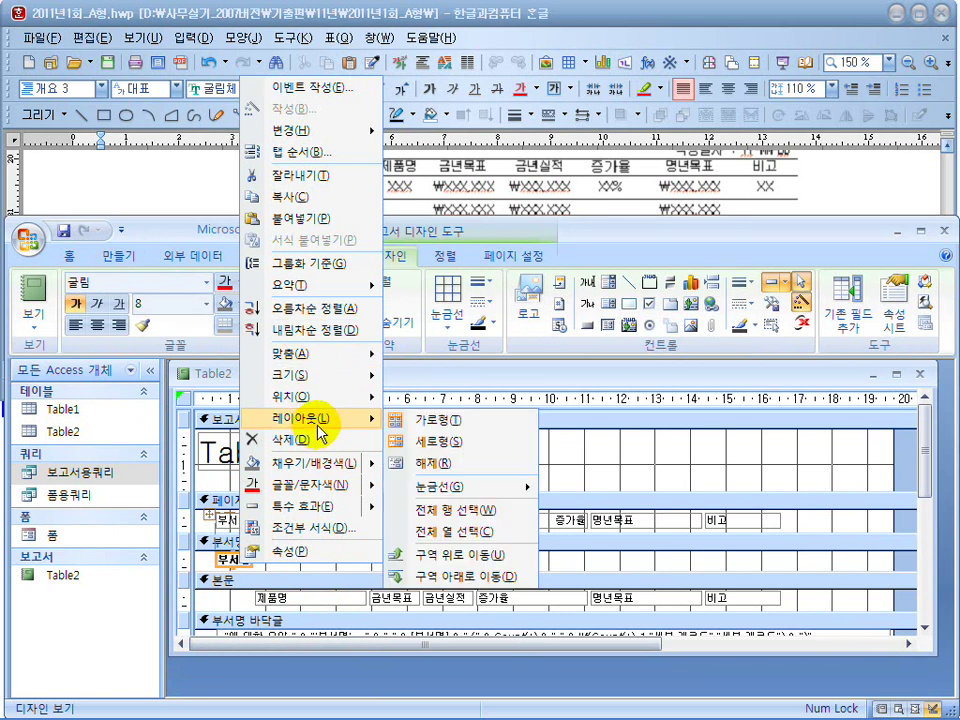
left_click(430, 464)
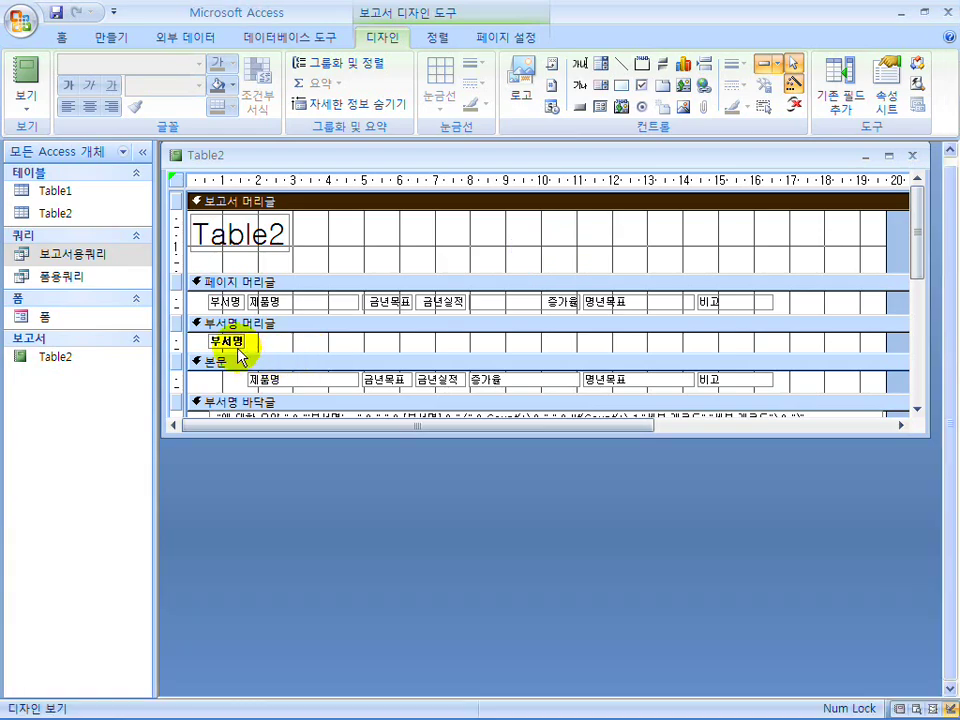
Try to move the 부서명 text box from 부서명 머리글 into 본문, and shrink the header section back.
left_click(229, 342)
left_click_drag(229, 342, 222, 381)
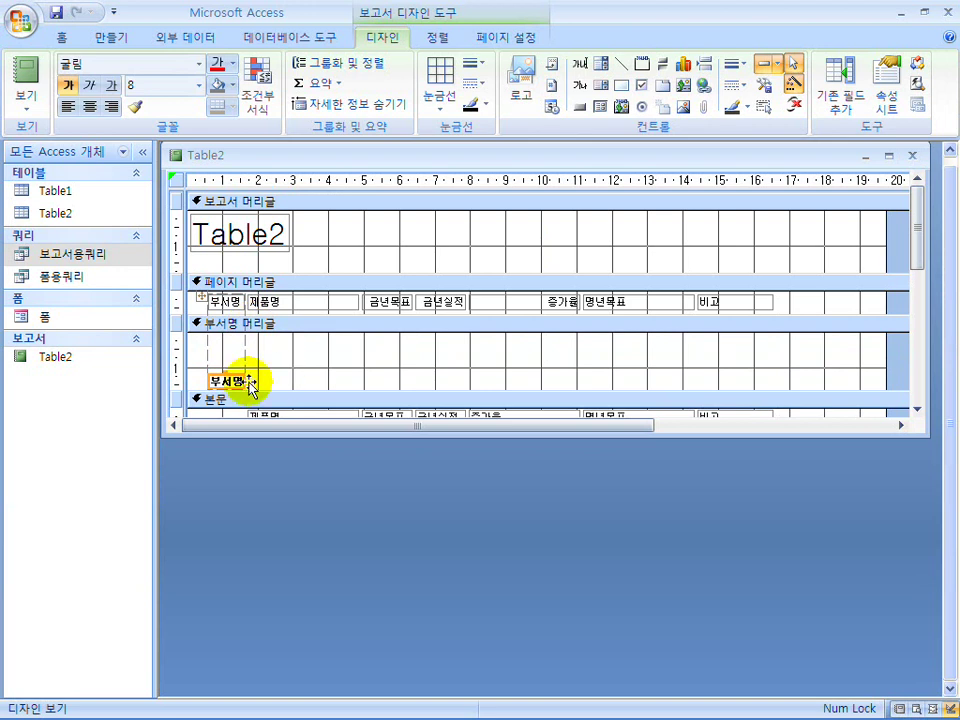
left_click_drag(245, 378, 238, 338)
left_click_drag(291, 388, 286, 360)
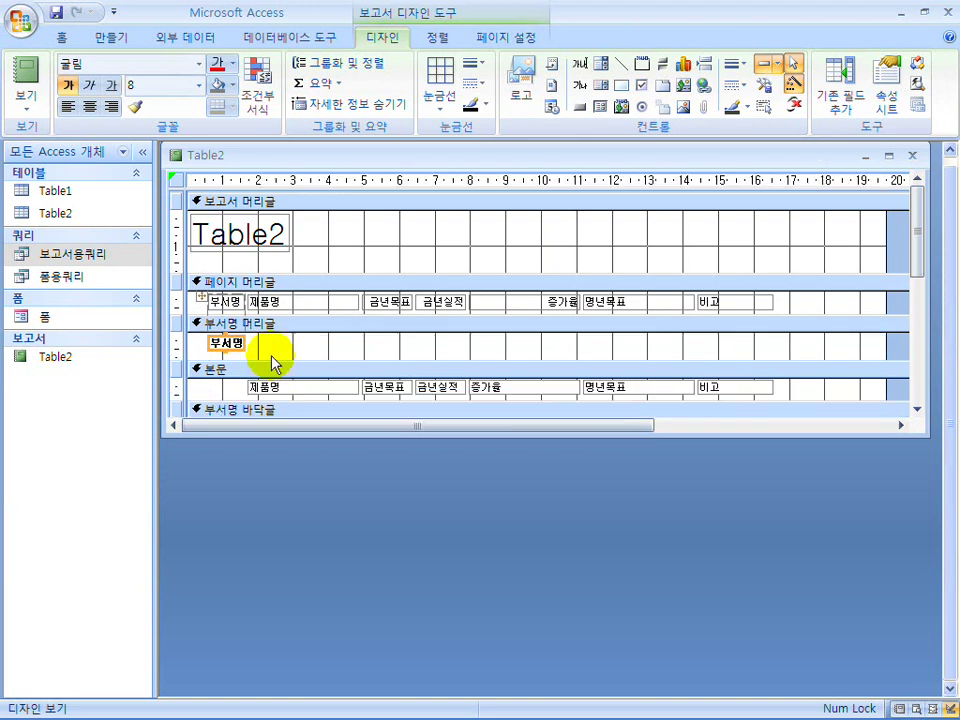
Remove the layout from the 부서명 text box in 부서명 머리글 and move it into 본문 before 제품명.
right_click(245, 342)
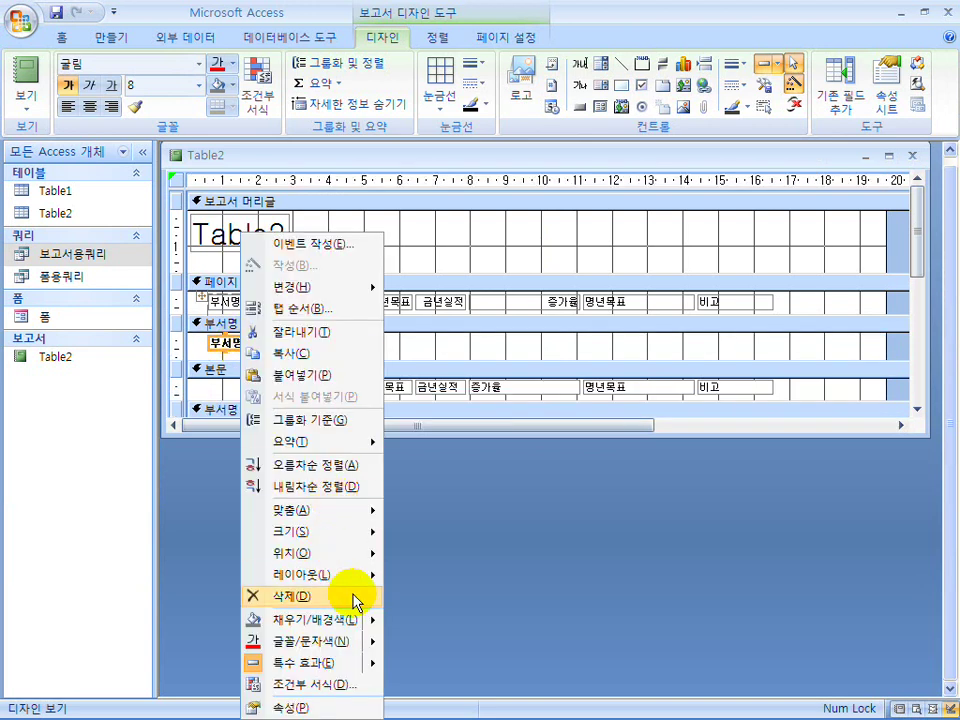
mouse_move(345, 580)
left_click(455, 596)
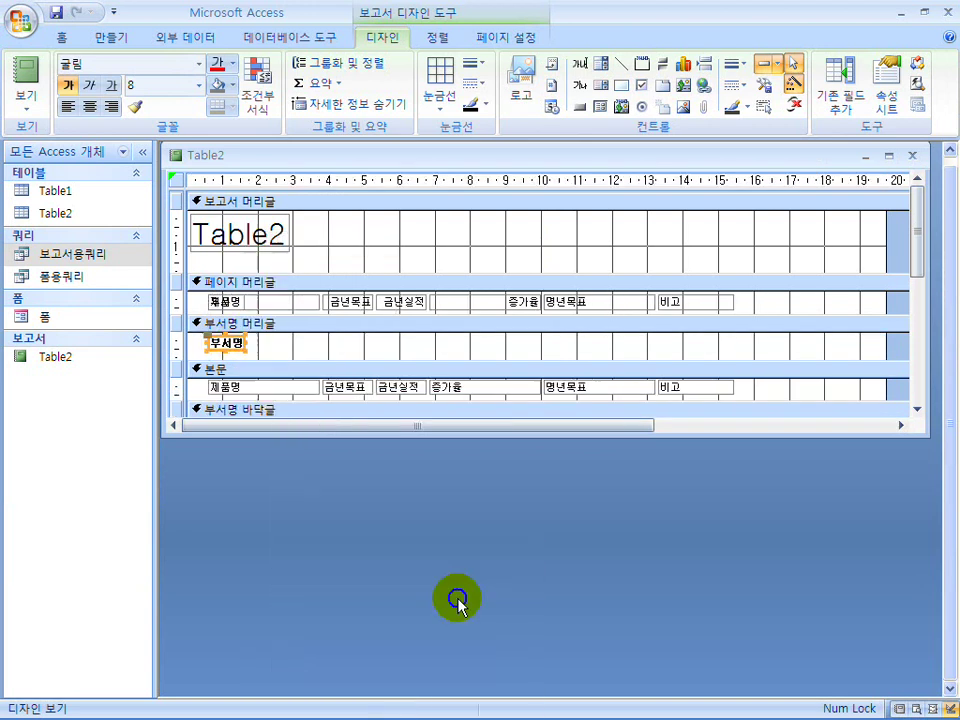
left_click(291, 349)
left_click_drag(232, 355, 230, 388)
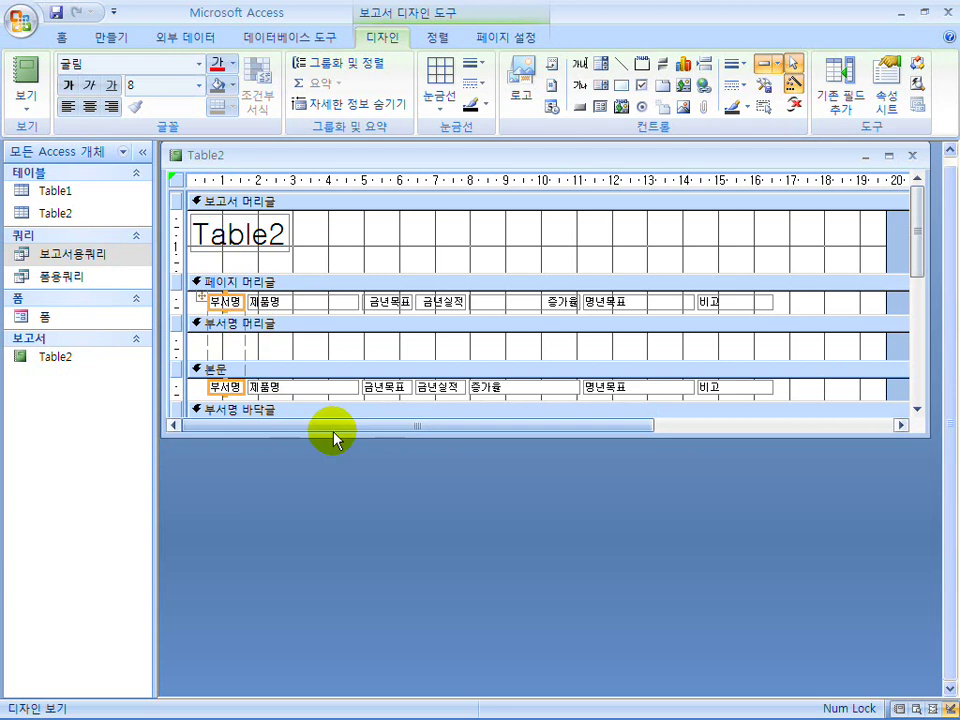
Enlarge the report window, then delete the summary text box from 부서명 바닥글 and the date and page-number boxes from 페이지 바닥글.
left_click_drag(332, 437, 341, 579)
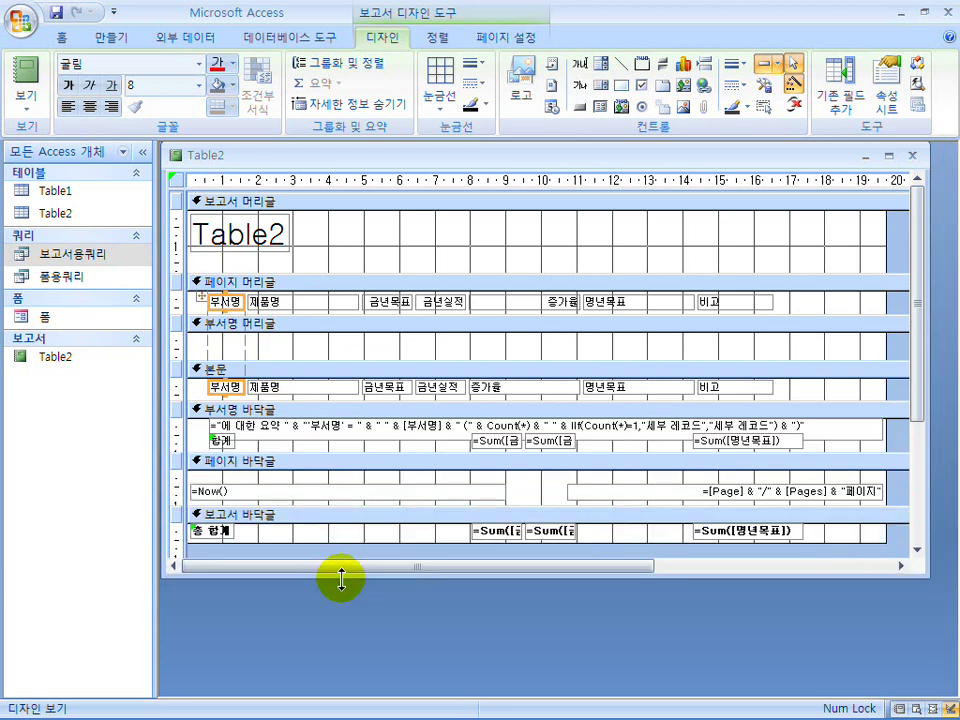
left_click(361, 423)
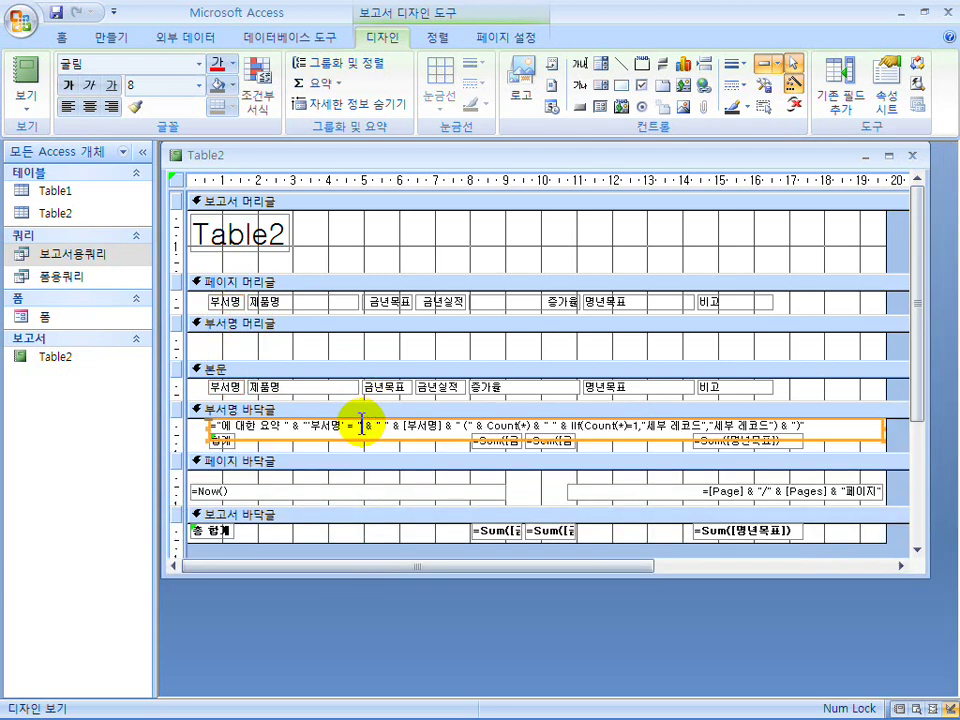
key("Delete")
left_click(365, 490)
key("Delete")
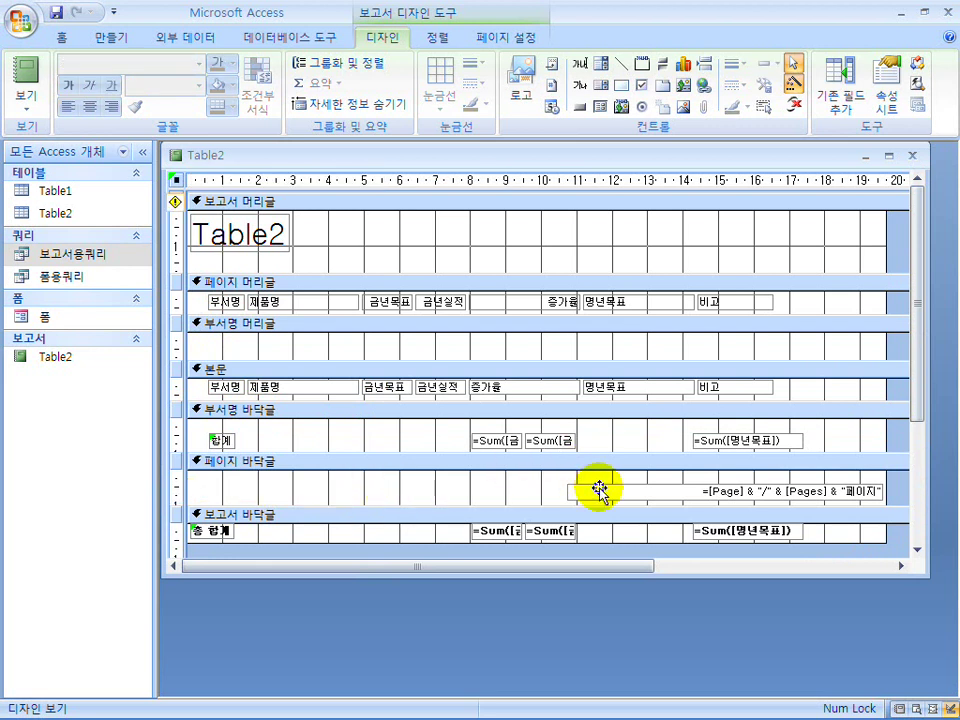
left_click(600, 490)
key("Delete")
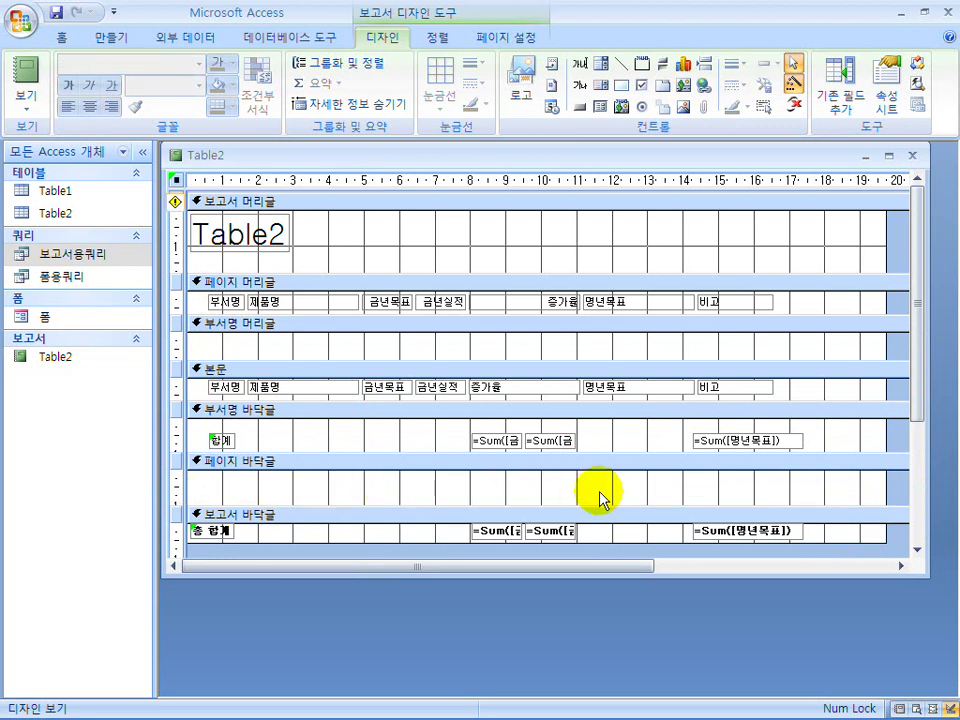
Collapse the emptied 페이지 바닥글 section to zero height and try to adjust the height of 부서명 머리글.
left_click(575, 501)
left_click_drag(575, 508, 570, 462)
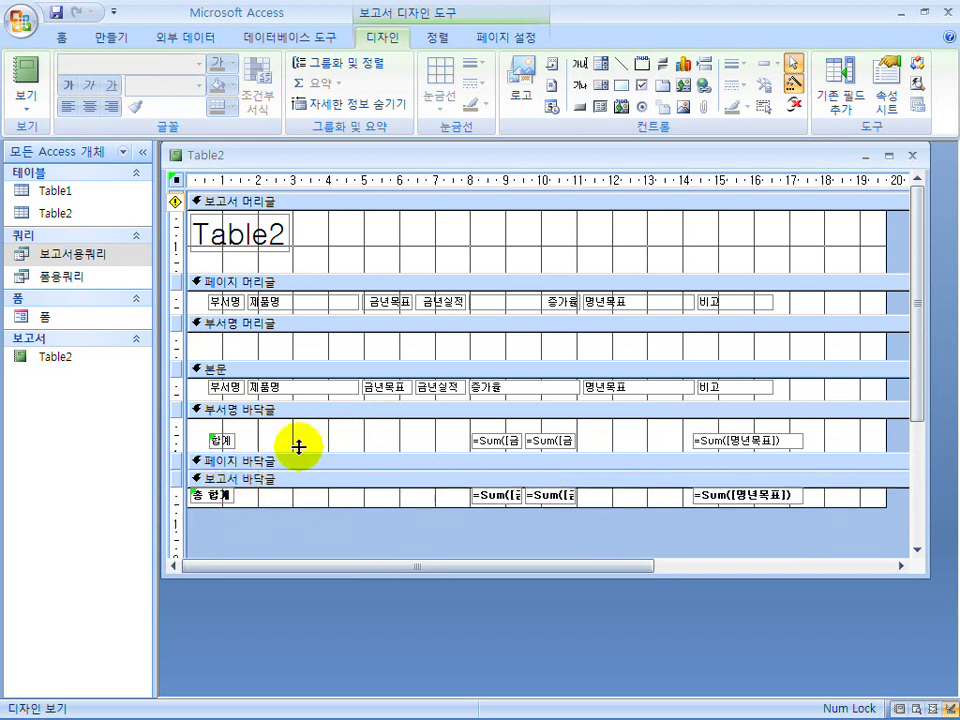
left_click(350, 362)
mouse_move(350, 362)
left_mouse_down()
mouse_move(354, 321)
mouse_move(352, 365)
left_mouse_up()
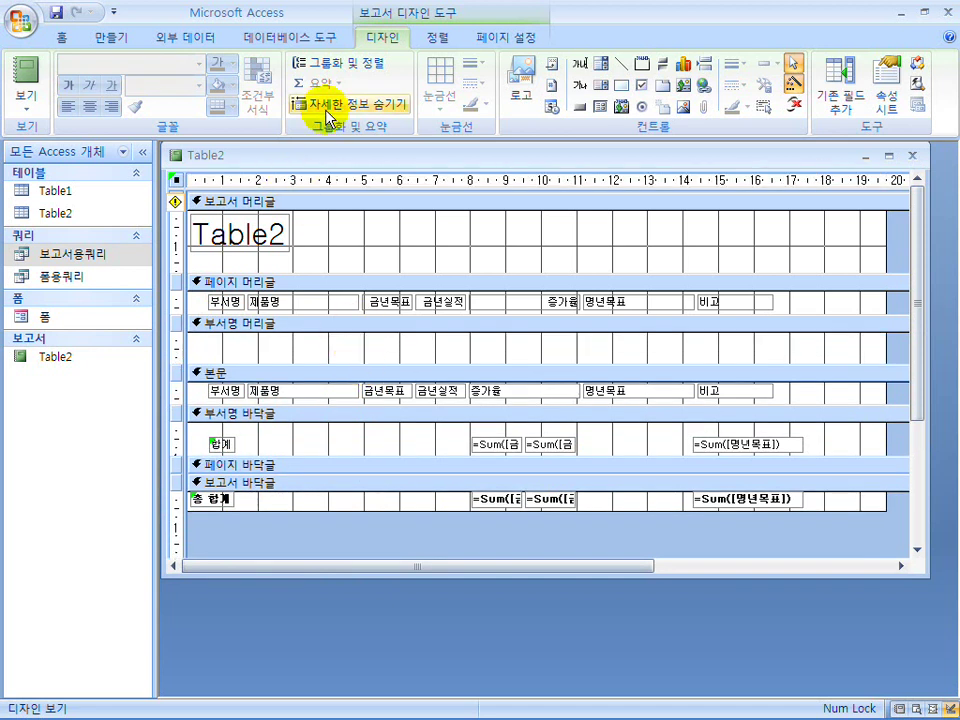
Switch to the exam document in 한글 and examine the 처리조건 rules for grouping by 부서명 and sorting by 제품명.
double_click(636, 17)
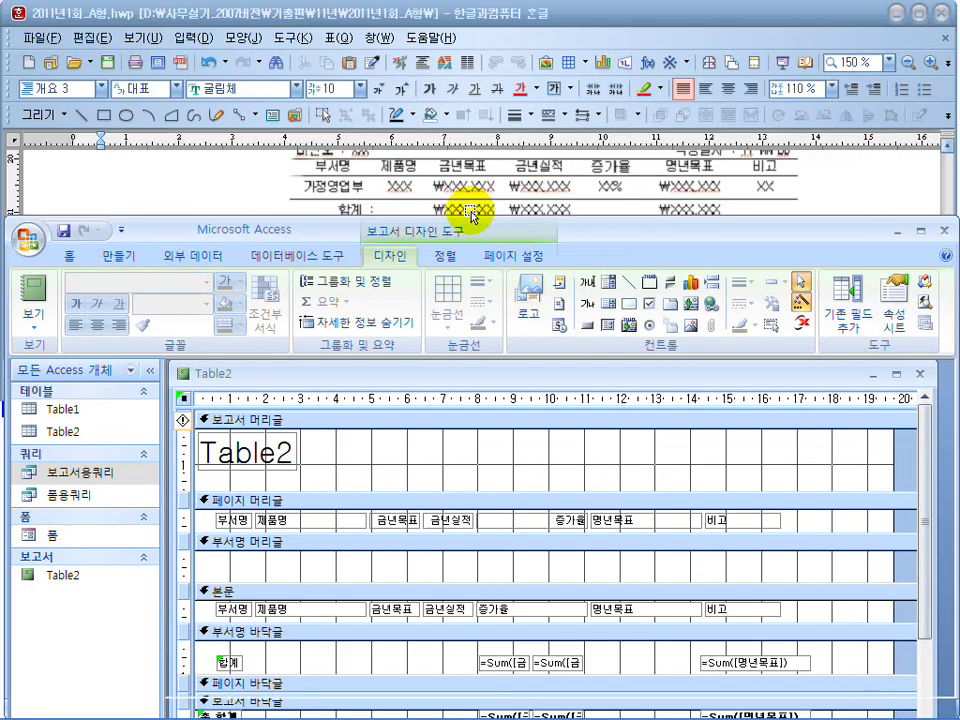
left_click(266, 190)
scroll(280, 195, "up", 4)
scroll(285, 205, "up", 5)
left_click_drag(251, 276, 324, 282)
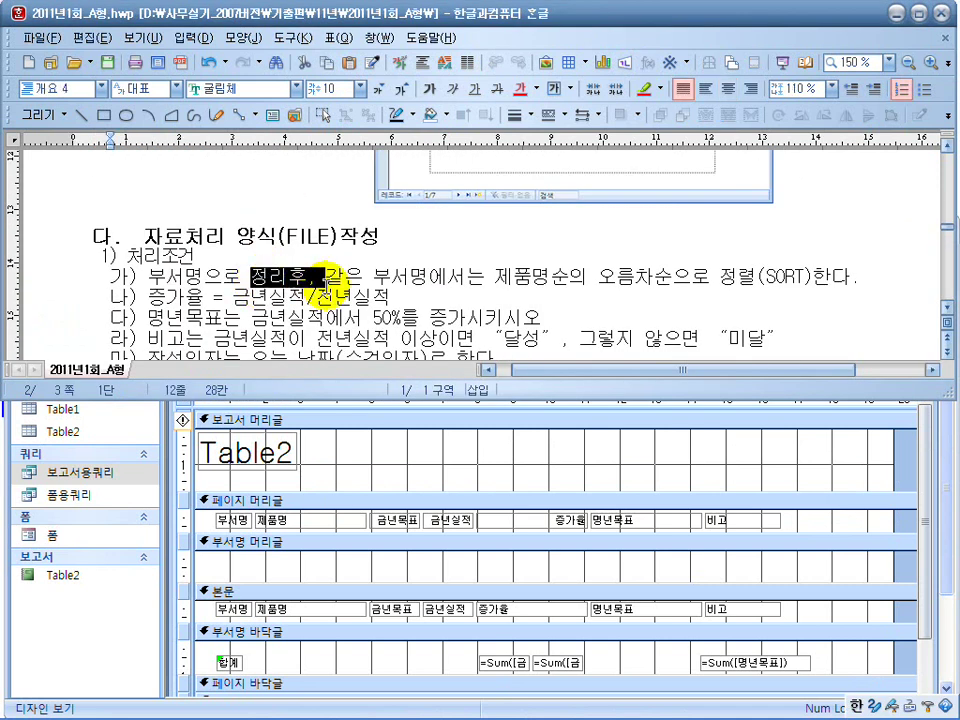
left_click_drag(569, 277, 672, 278)
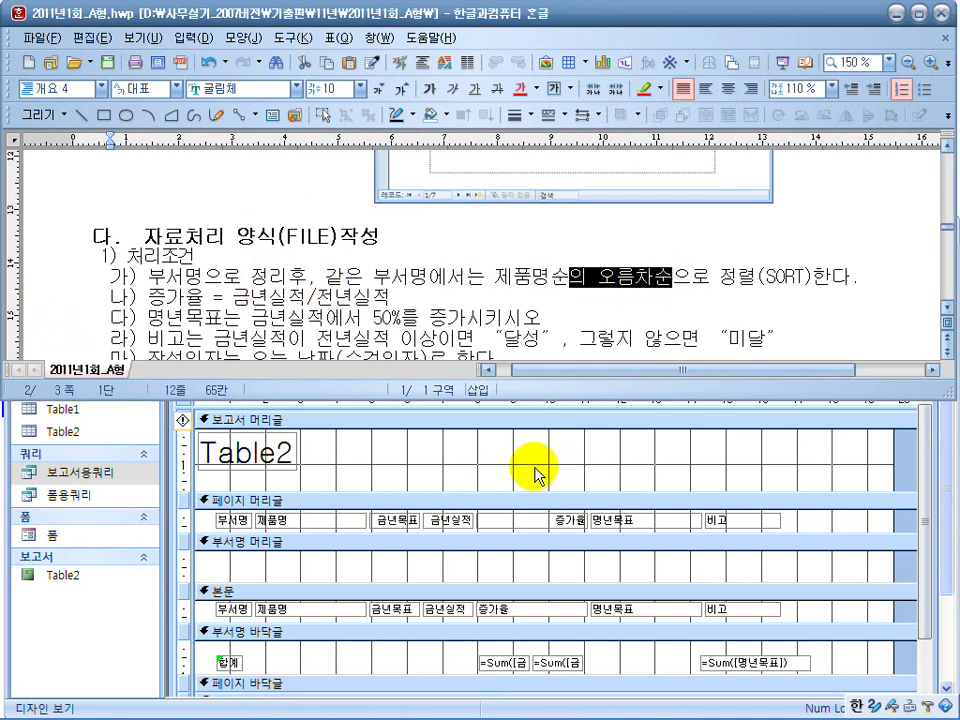
scroll(940, 312, "down", 2)
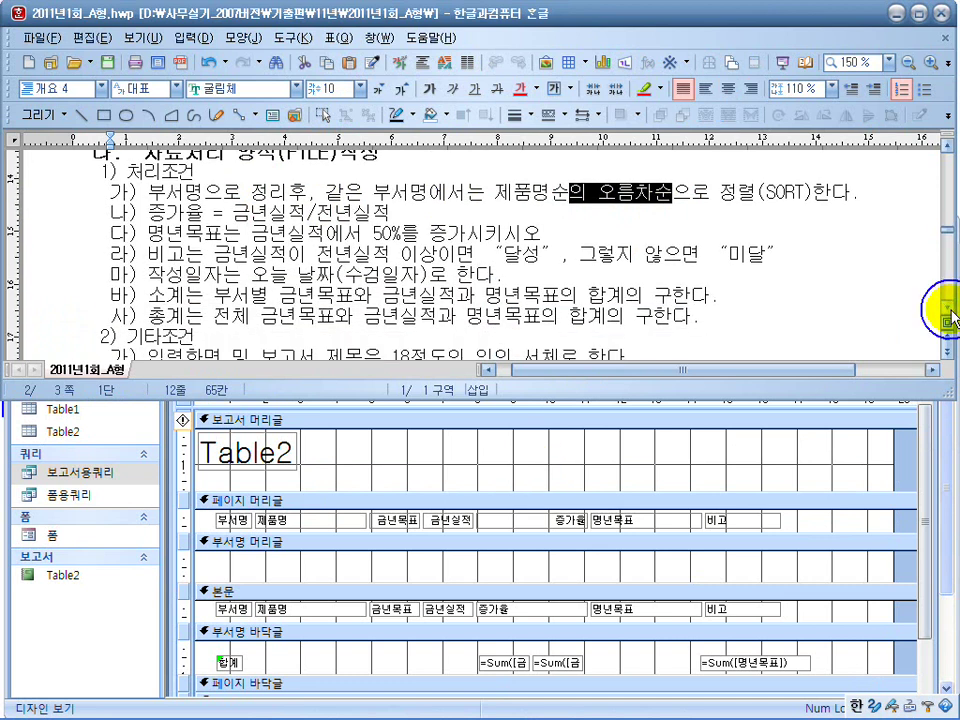
Switch back to Access and set the 부서명 group of the report to 머리글 구역 표시 안 함.
left_click(634, 442)
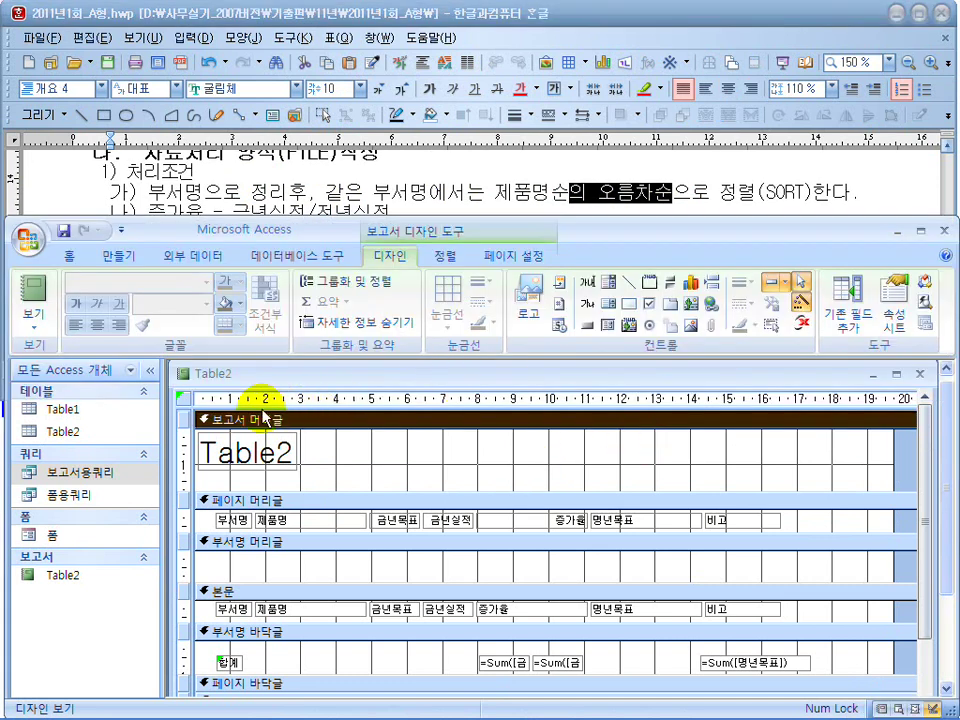
left_click(338, 281)
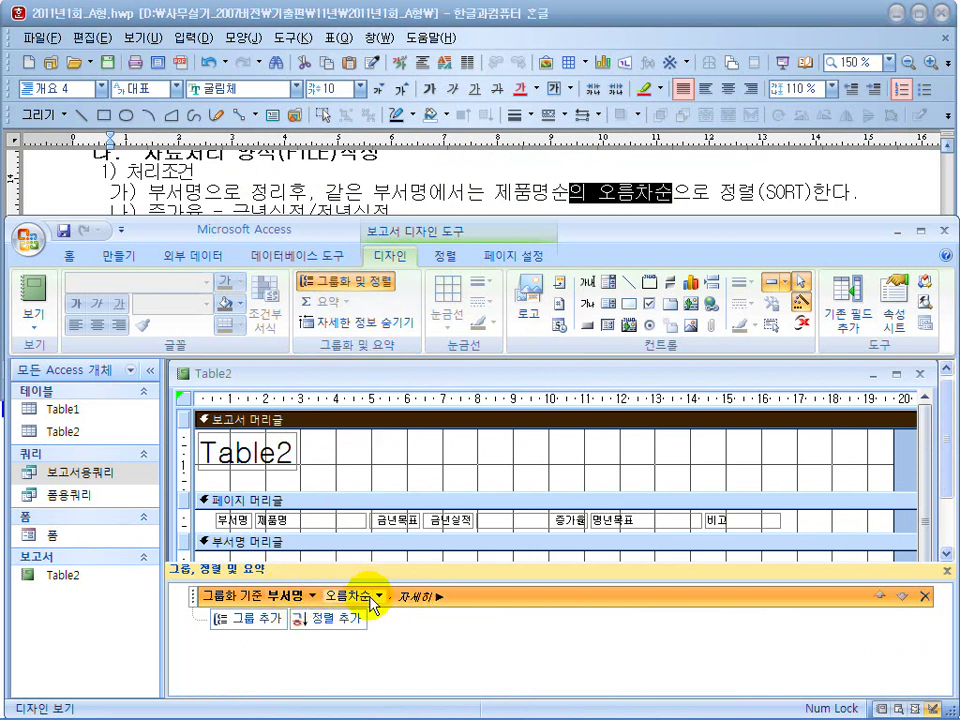
left_click(425, 597)
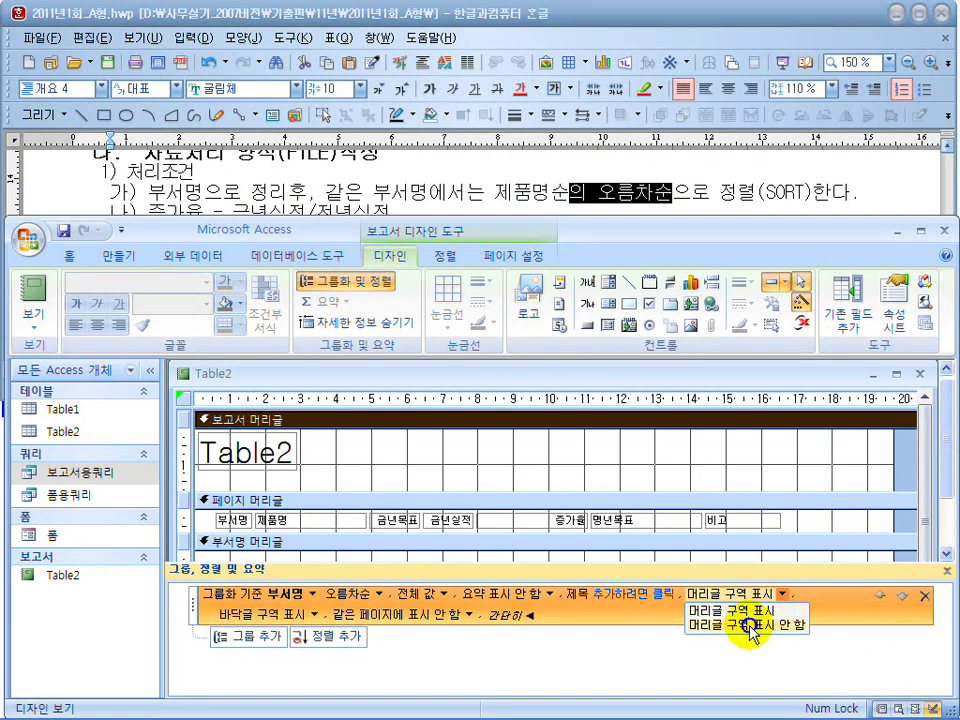
left_click(750, 625)
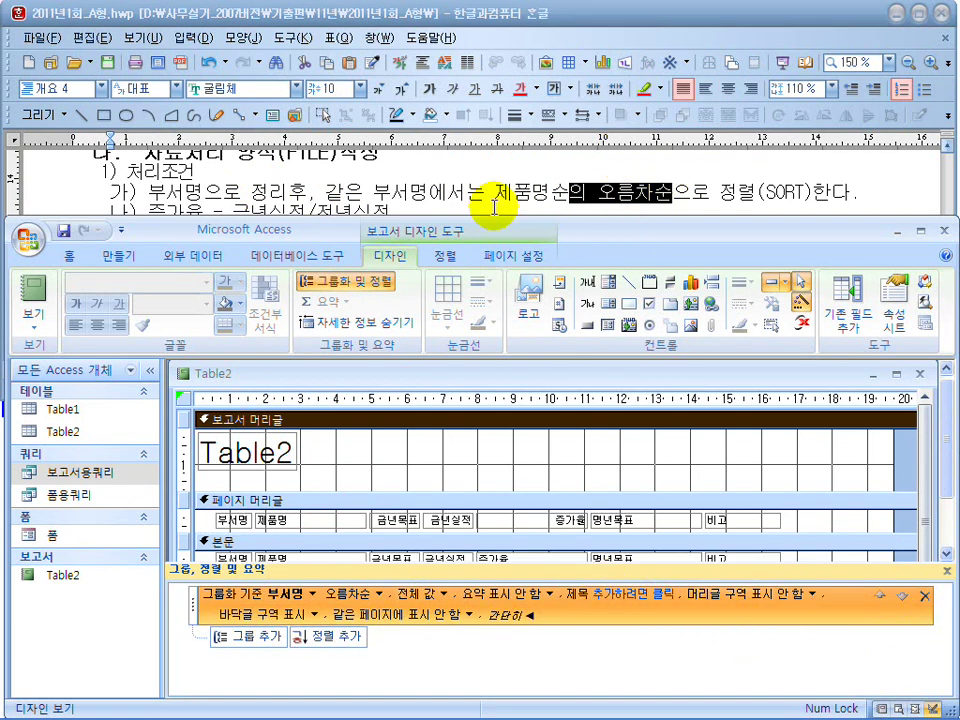
Add a second grouping level on 제품명 and set it to 머리글 구역 표시 안 함, closing the grouping settings.
left_click(266, 637)
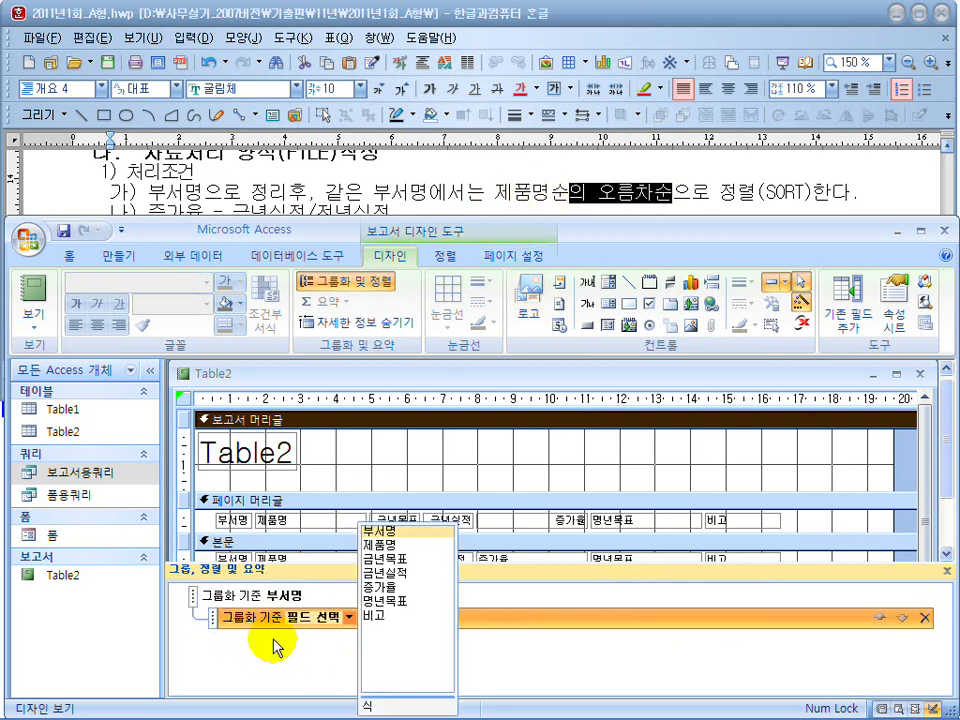
left_click(389, 547)
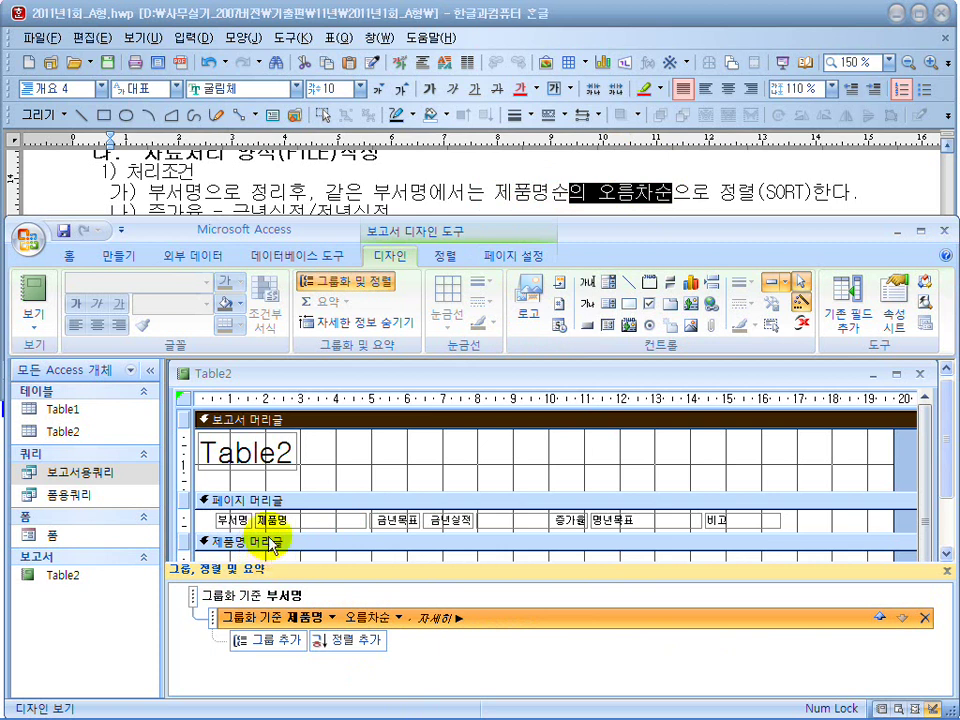
left_click(450, 618)
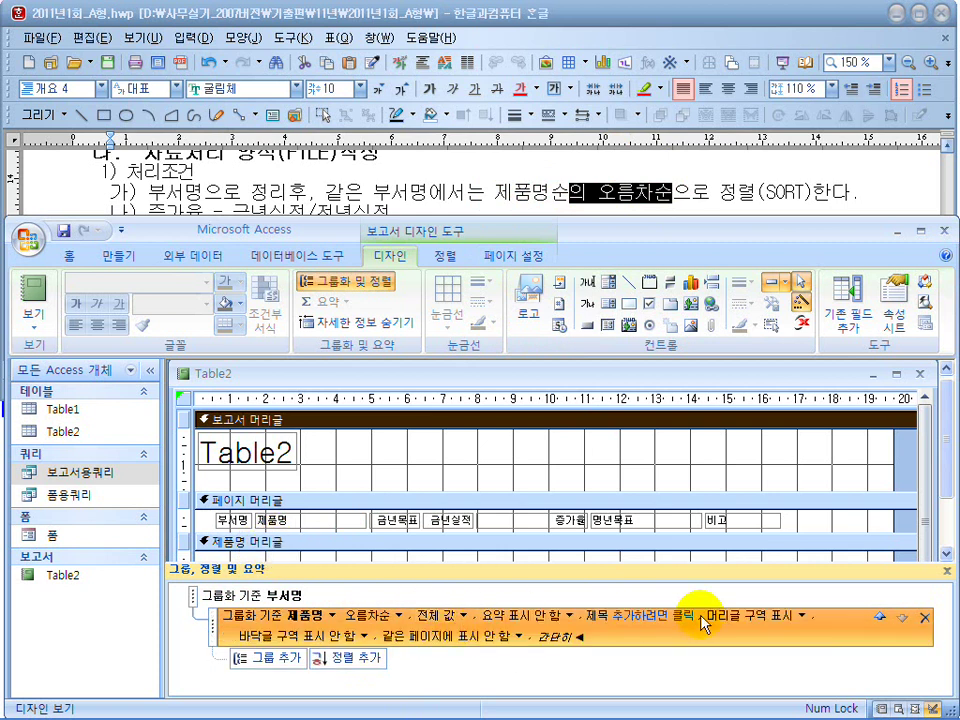
left_click(799, 615)
left_click(782, 647)
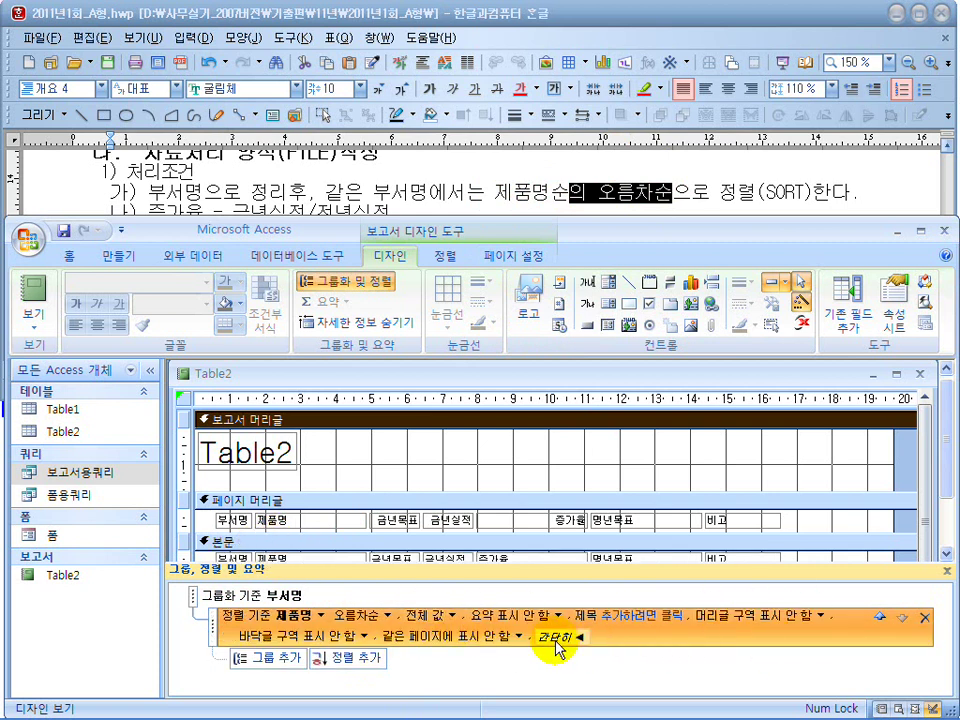
left_click(330, 288)
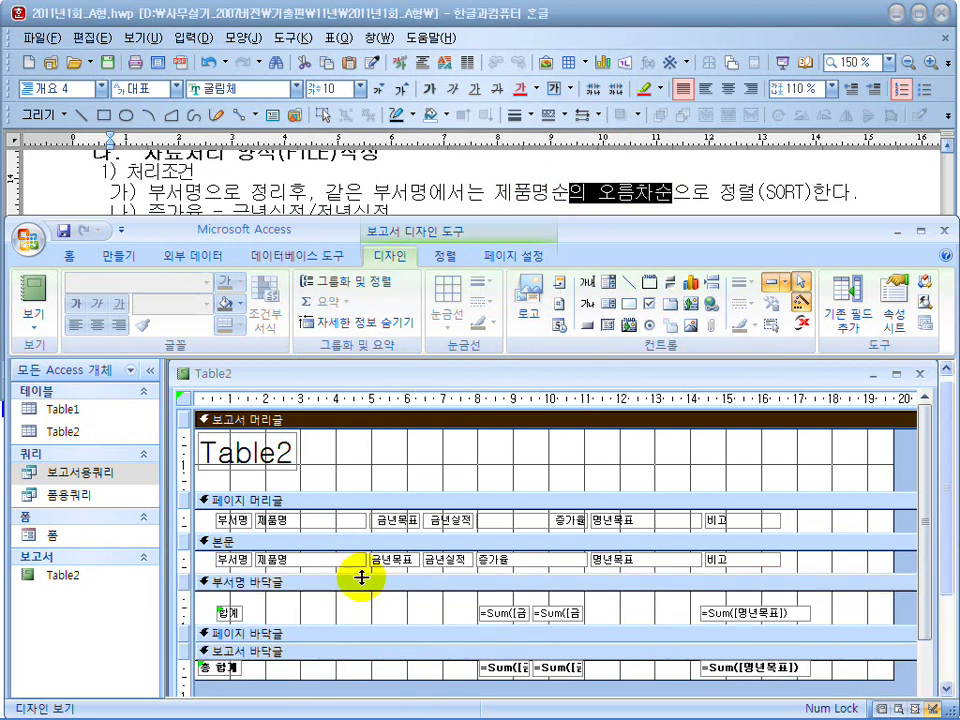
Consult the report form in the exam document and replace the title in 보고서 머리글 with 부서별 판매 목표 현황.
left_click(436, 174)
scroll(437, 180, "down", 3)
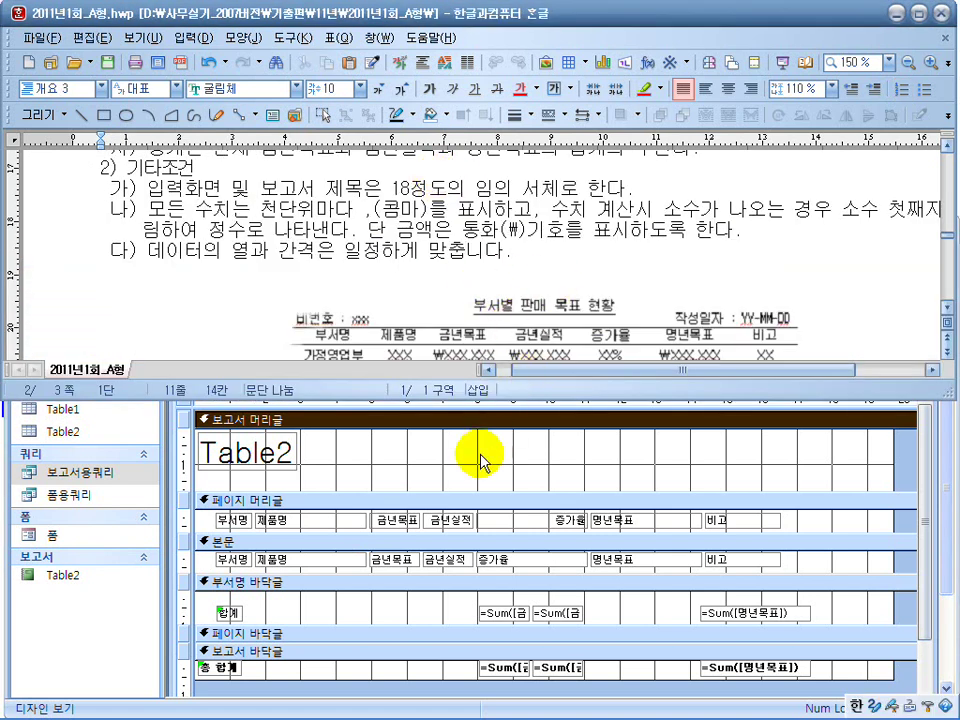
scroll(952, 312, "down", 1)
scroll(950, 310, "down", 5)
left_click(606, 485)
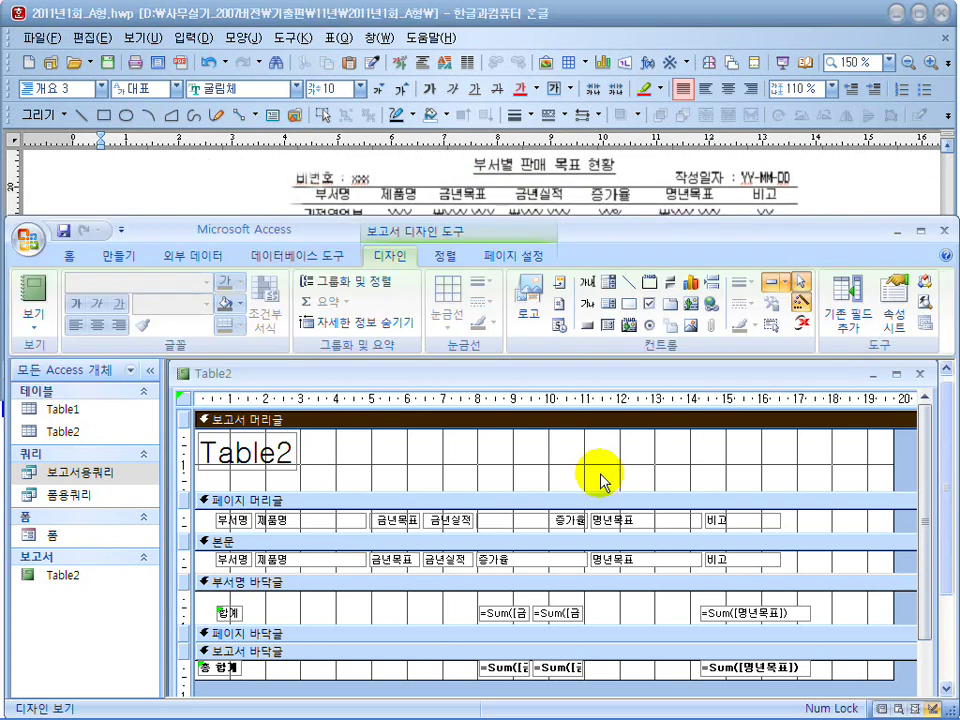
left_click(279, 456)
left_click_drag(204, 454, 322, 453)
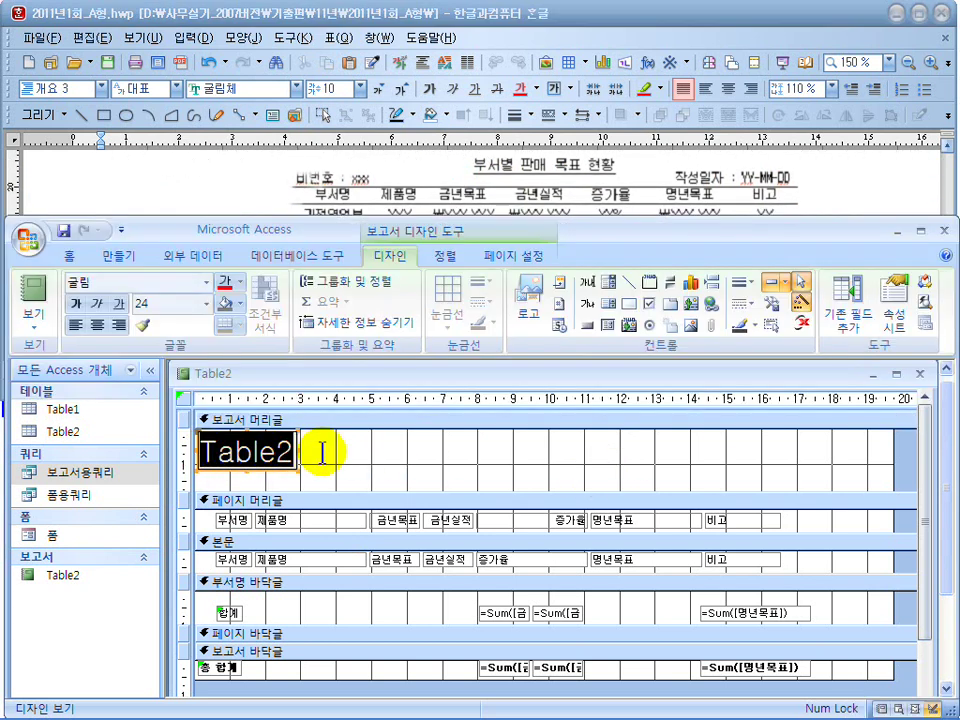
type("ㅂ")
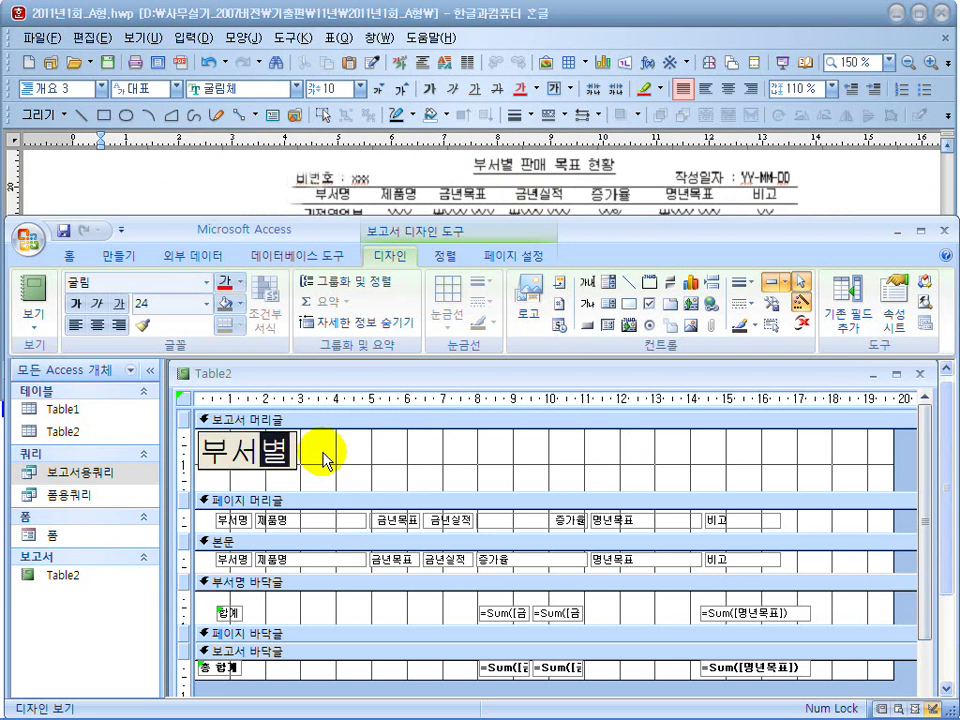
type("서별 판")
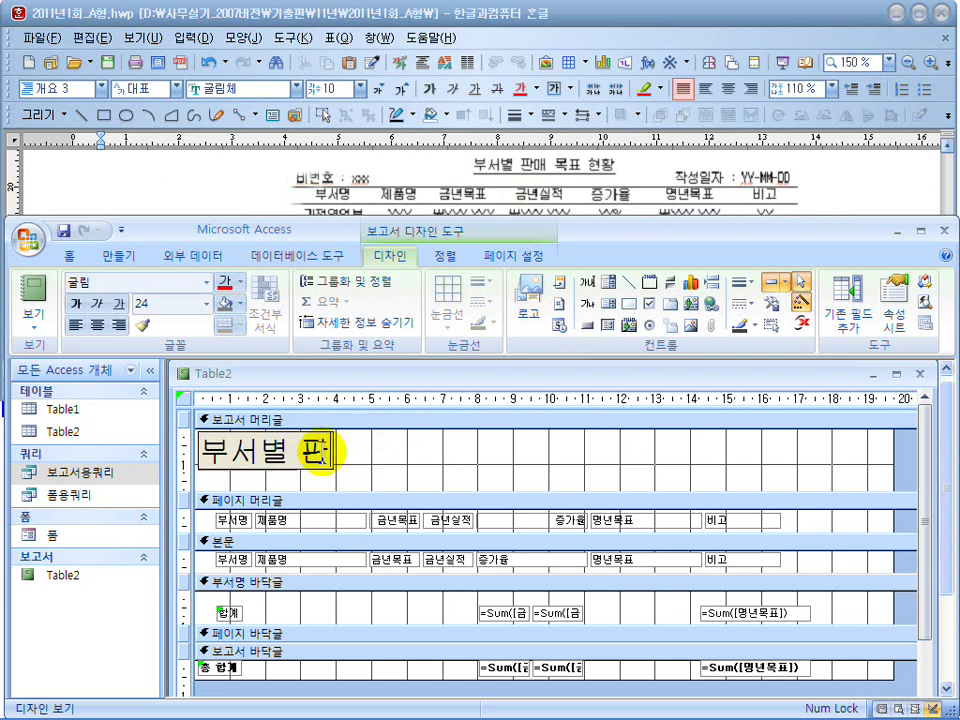
type("매 ㅁ표 형")
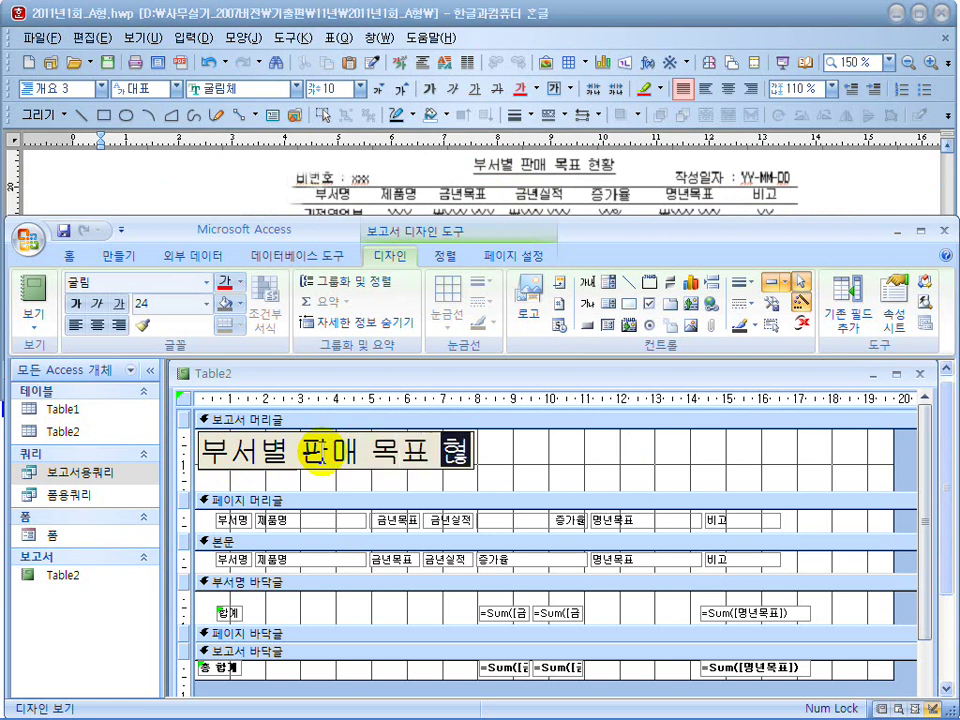
key("Return")
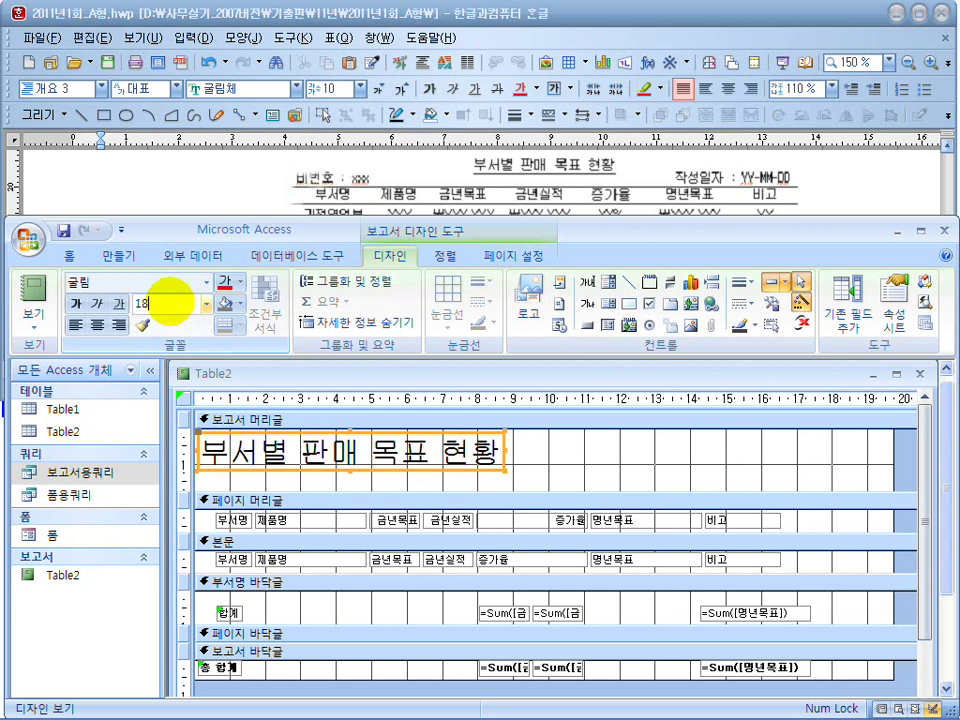
Set the report title to 18 pt with centred text, and move it to the middle of 보고서 머리글.
key("Return")
left_click(96, 325)
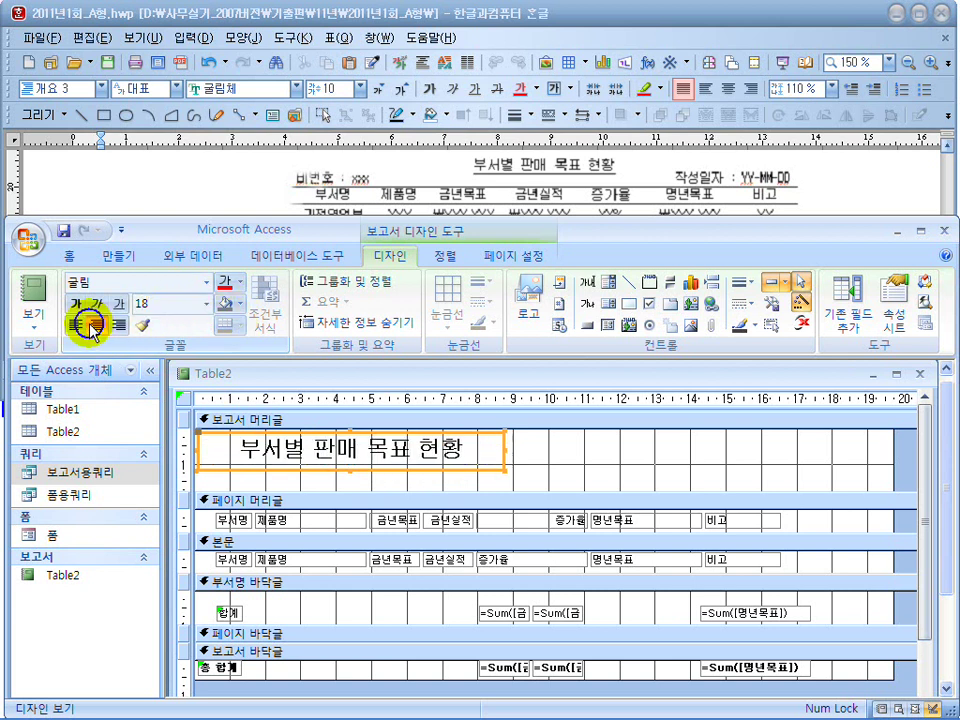
left_click_drag(392, 473, 505, 473)
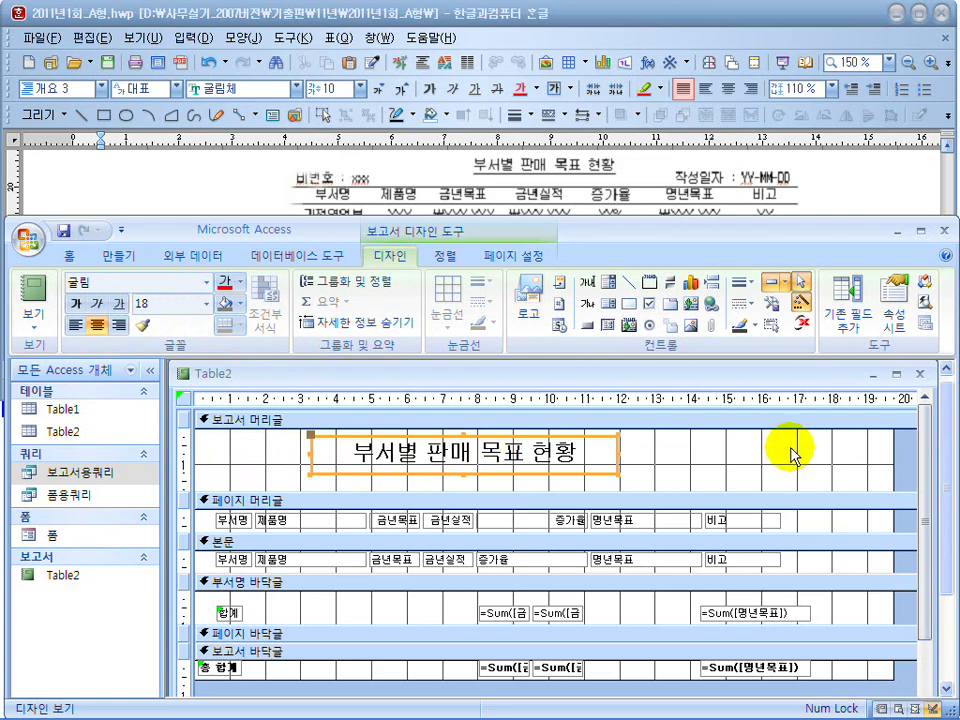
Maximize Access and centre the text of every label and text box in 페이지 머리글, 본문, 부서명 바닥글 and 보고서 바닥글.
double_click(709, 234)
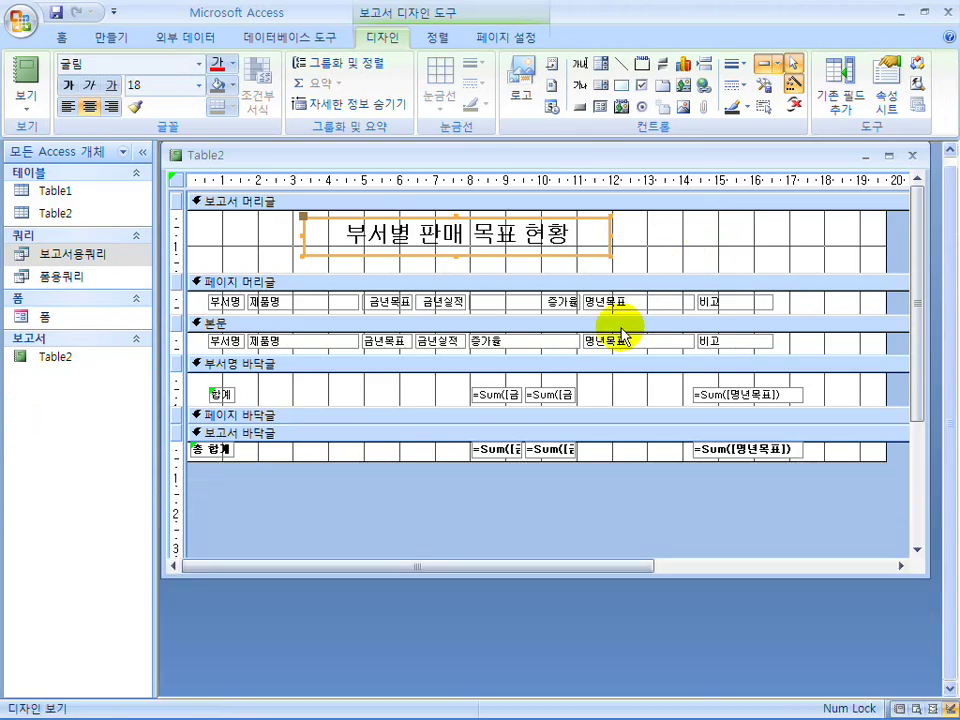
left_click(735, 394)
left_click(496, 395, "shift")
left_click(551, 395, "shift")
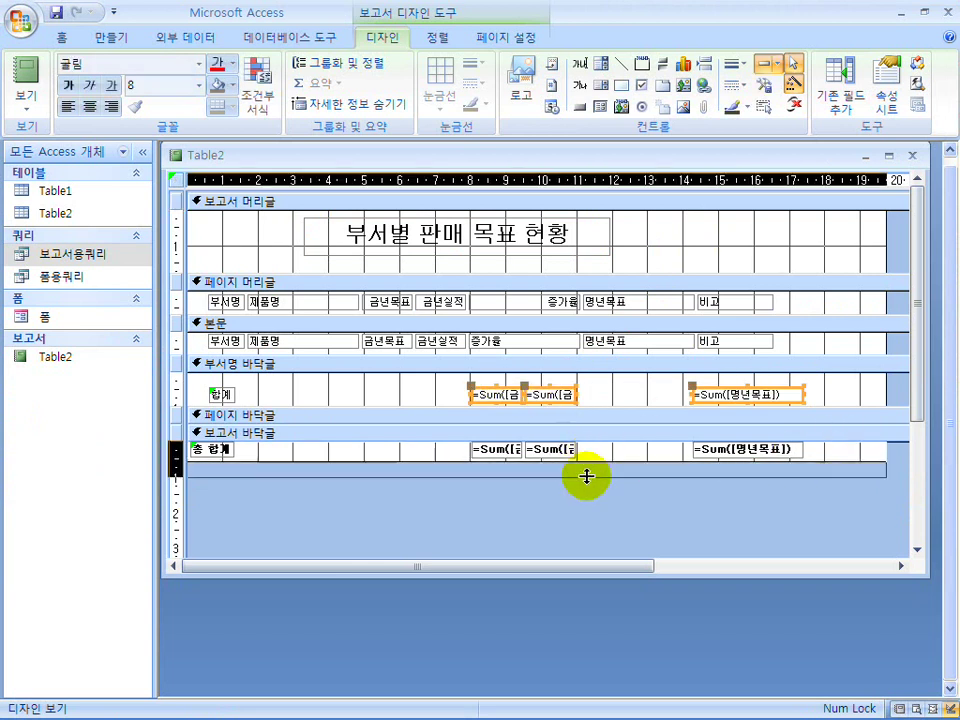
left_click_drag(831, 451, 197, 268)
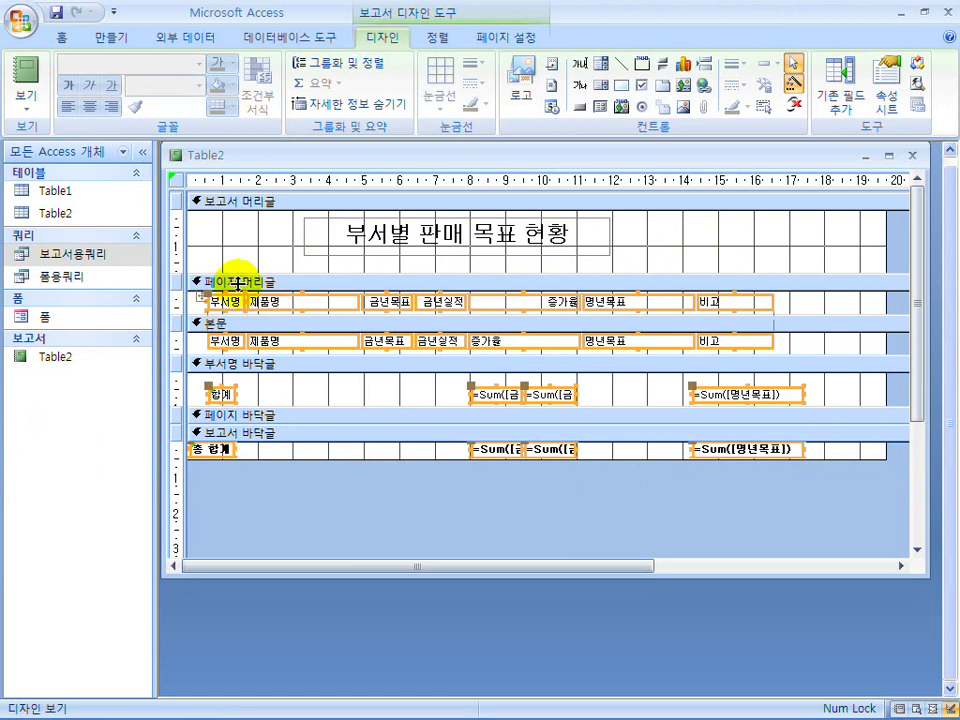
left_click(91, 108)
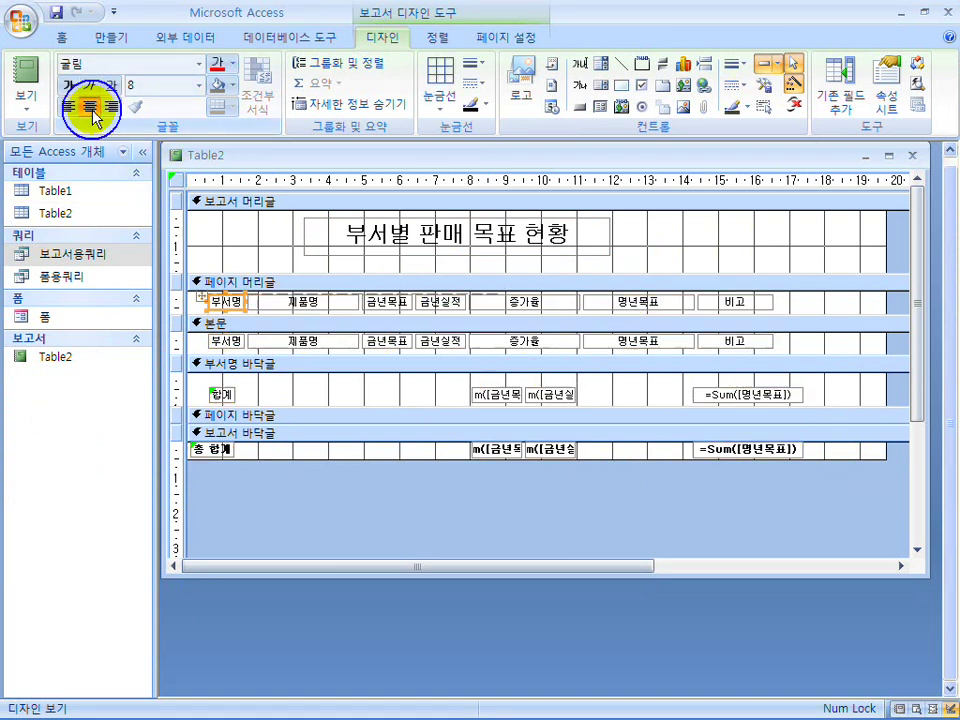
left_click(332, 362)
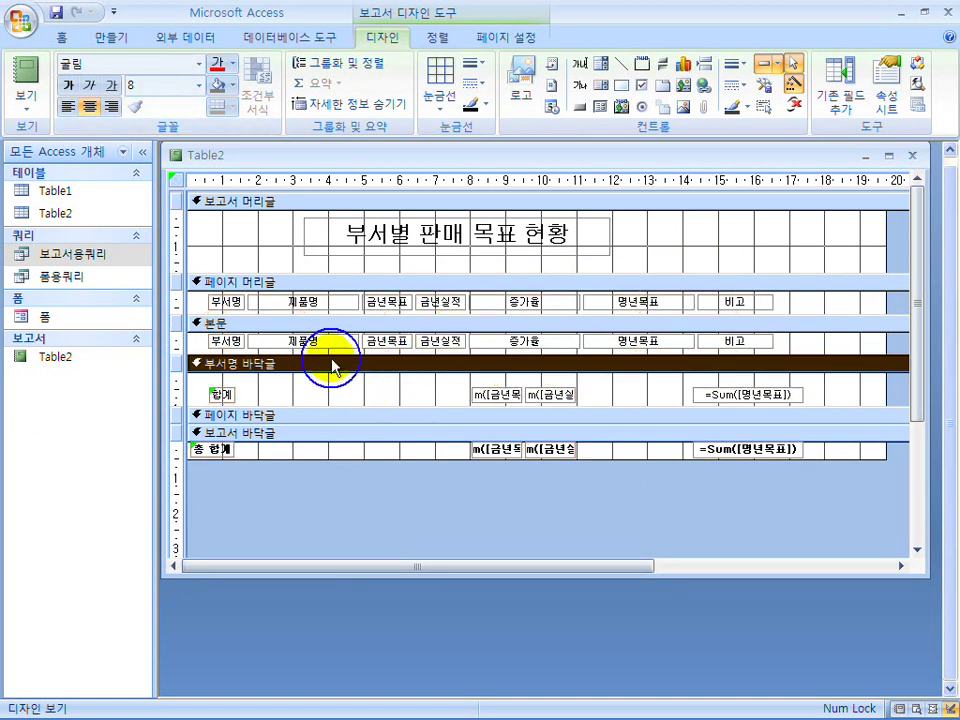
Preview the report, return to its design and widen the 부서명 column to about the 3 cm mark so full department names fit.
left_click(26, 75)
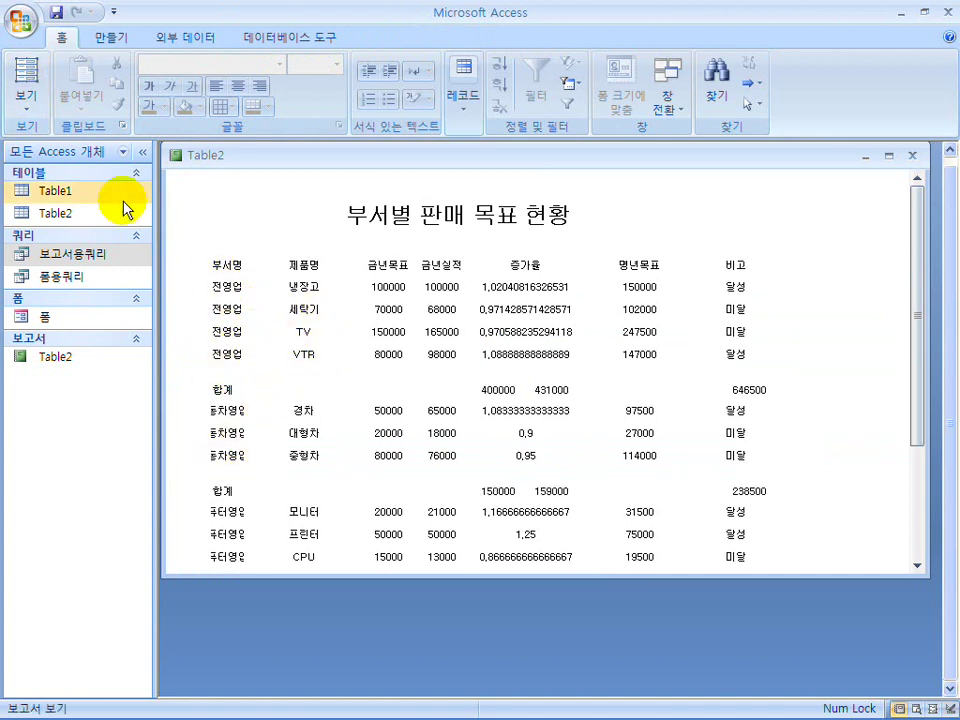
left_click(27, 101)
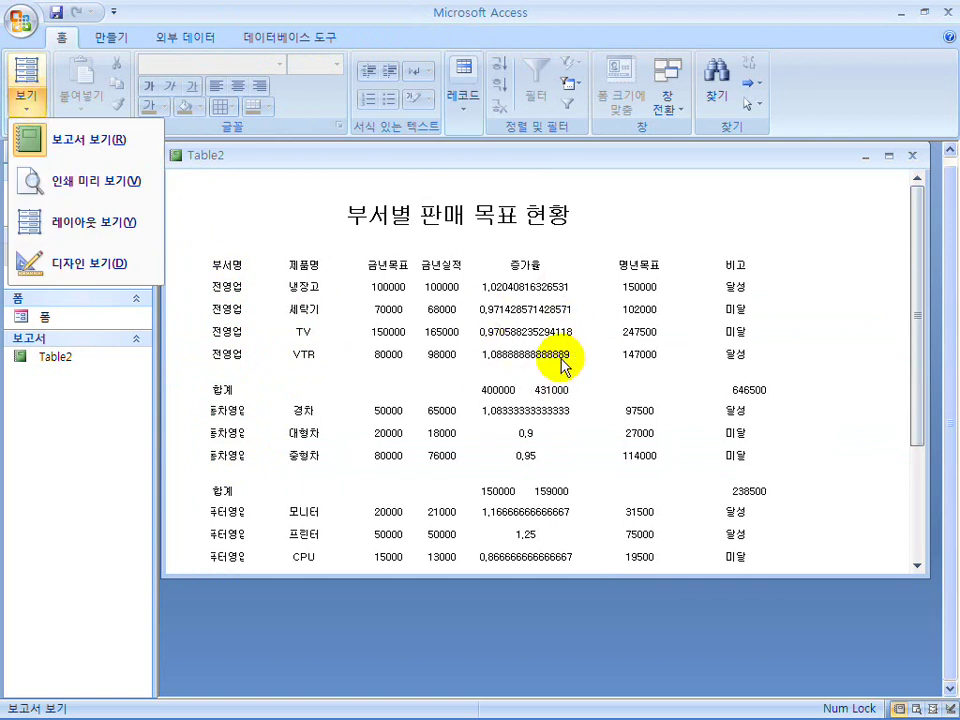
left_click(97, 265)
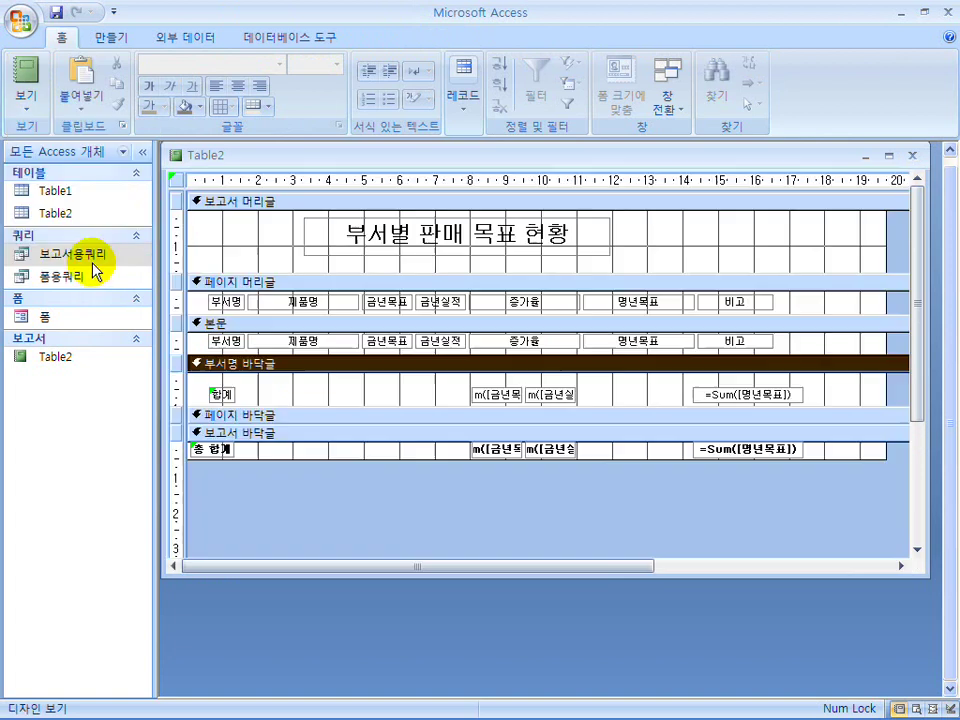
left_click(243, 304)
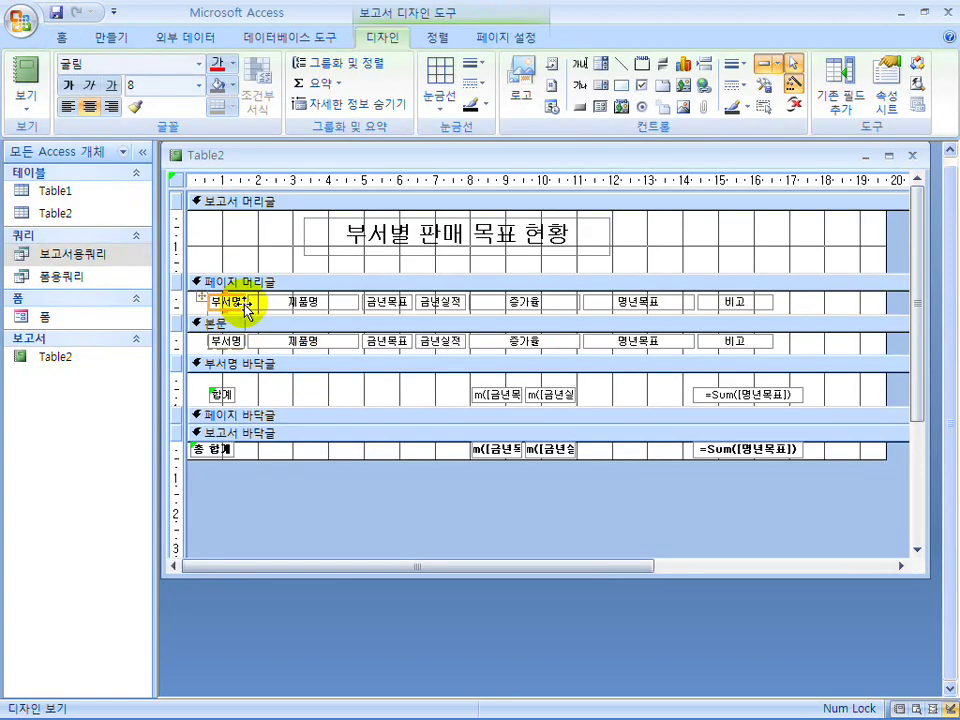
left_click_drag(243, 301, 293, 302)
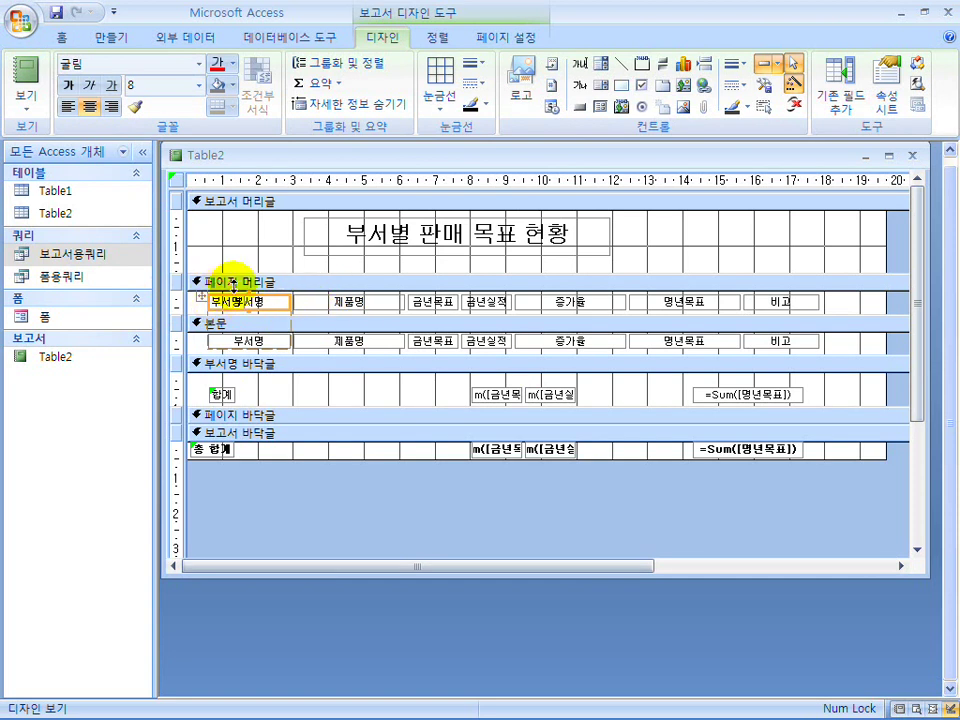
Enlarge 페이지 머리글, move the column headings down and remove the duplicate 부서명 label lying behind them.
left_click_drag(318, 316, 317, 399)
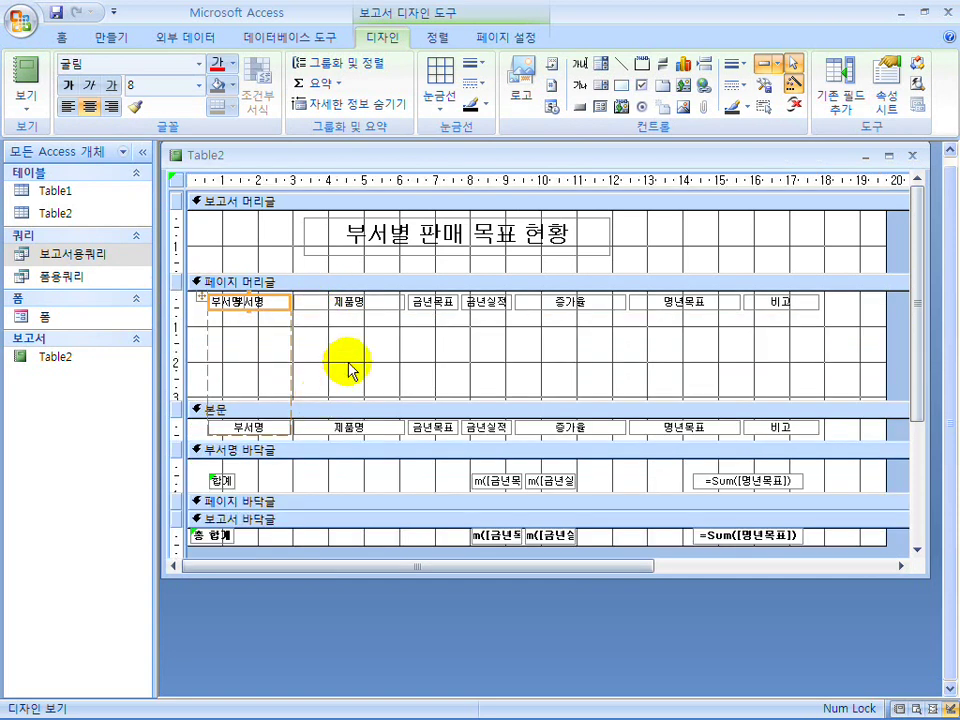
left_click_drag(273, 312, 273, 351)
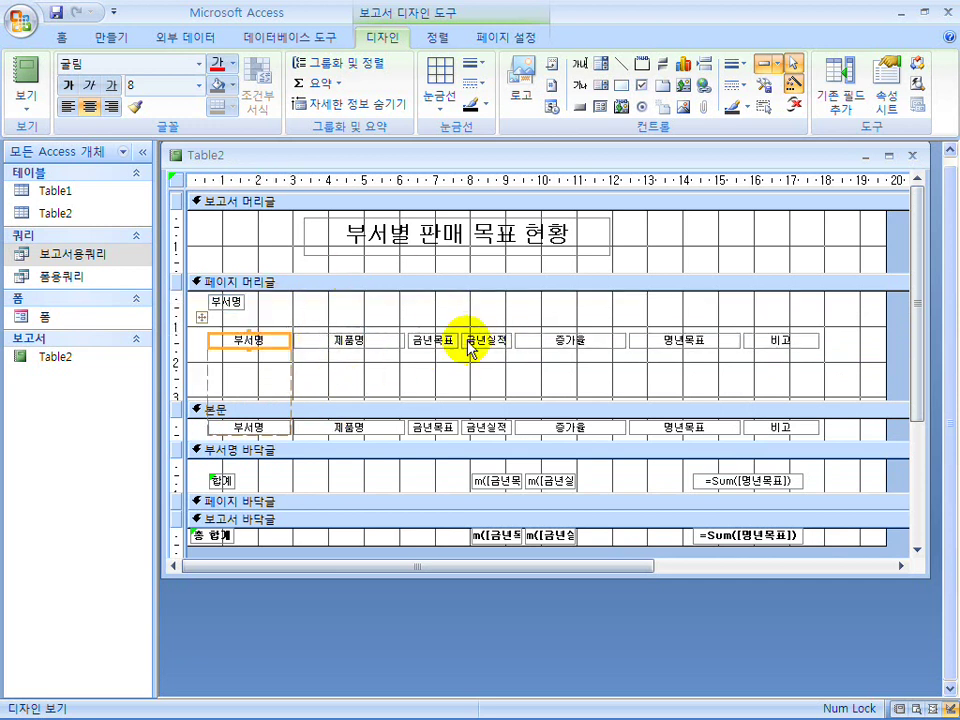
left_click(222, 305)
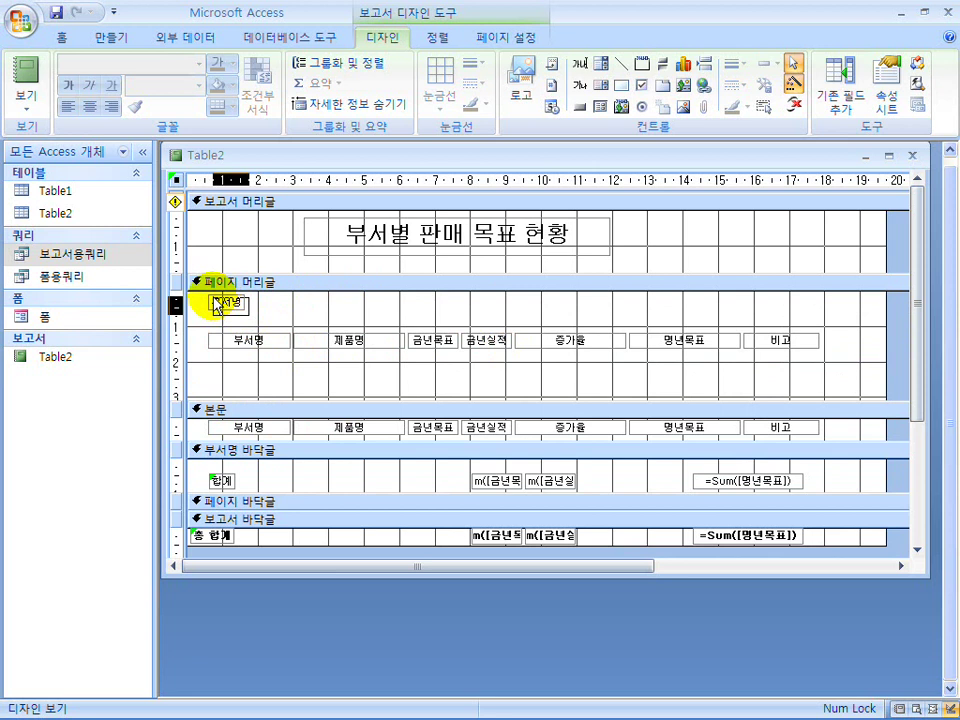
left_click_drag(215, 306, 211, 303)
Move the column headings back up in 페이지 머리글 and shrink the section to fit them.
left_click(240, 348)
left_click_drag(236, 349, 236, 305)
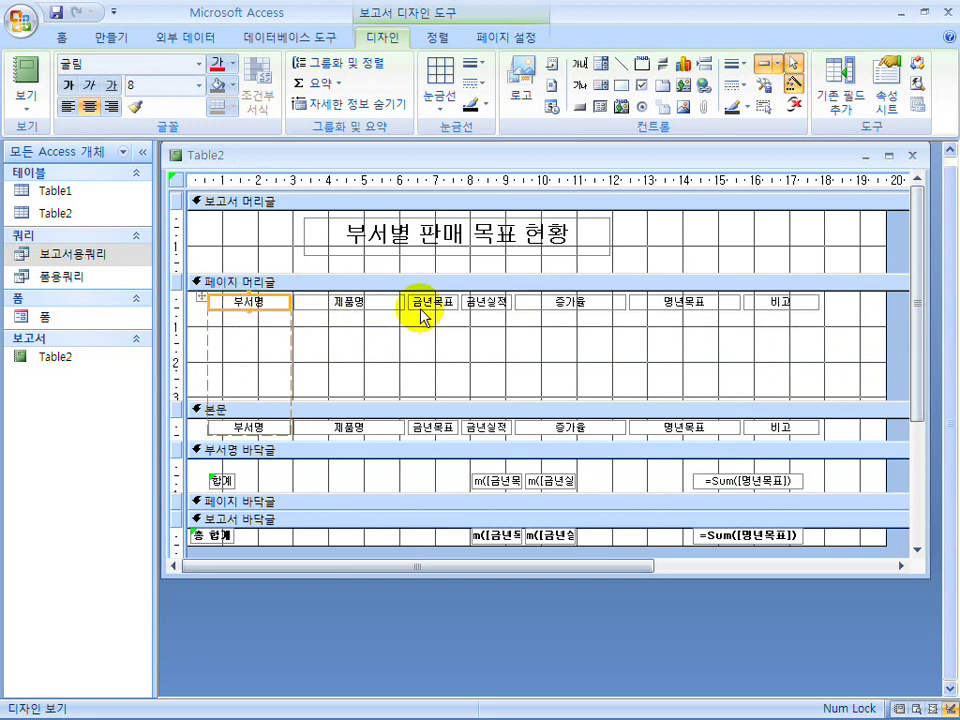
left_click_drag(591, 401, 600, 317)
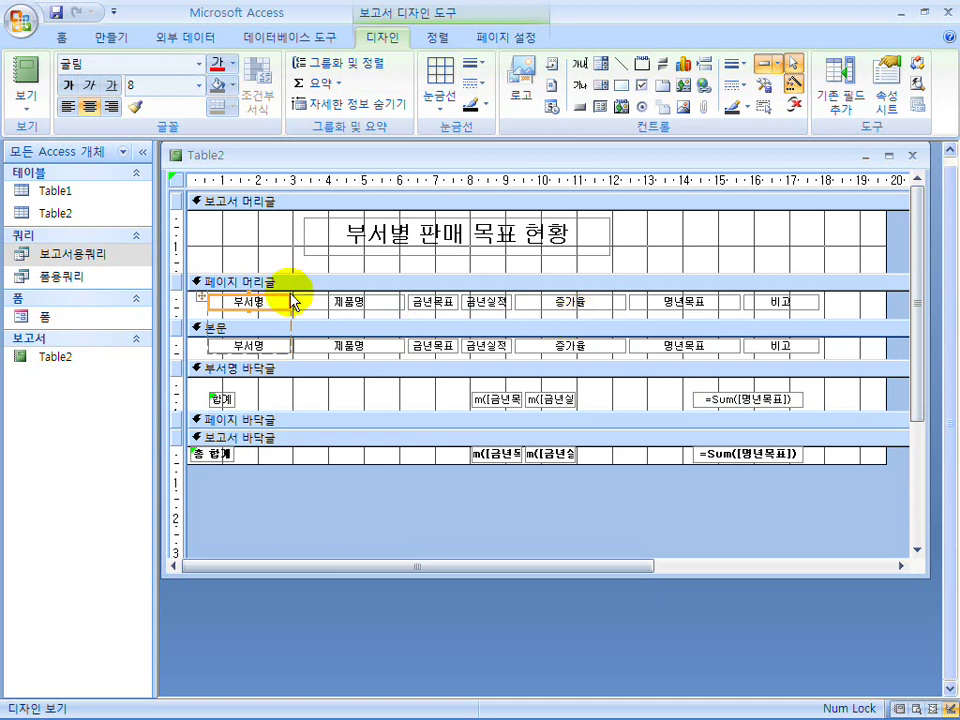
Check the column widths in the report preview, then widen 부서명, 금년목표 and 금년실적 and narrow 제품명 in the design.
left_click(33, 96)
left_click(28, 88)
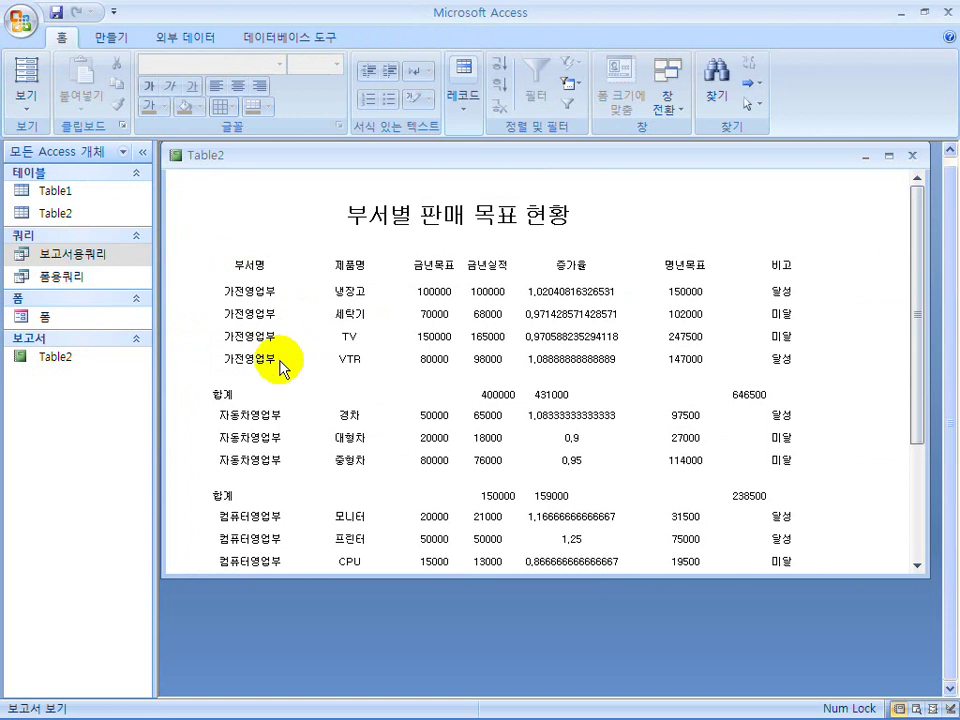
scroll(289, 420, "down", 3)
scroll(252, 420, "up", 3)
left_click(21, 108)
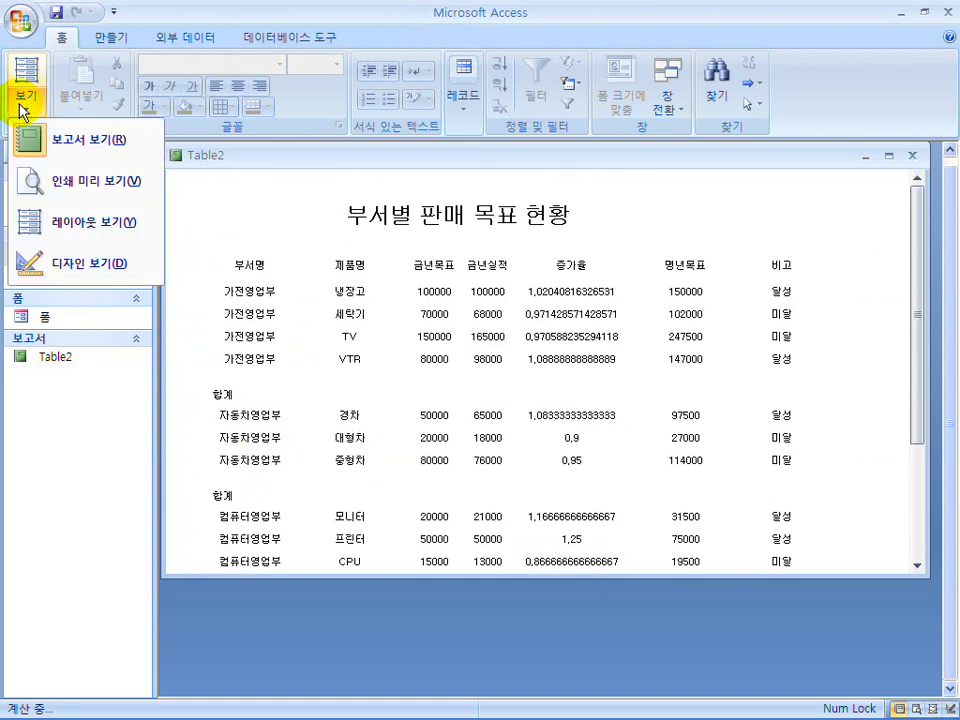
left_click(90, 264)
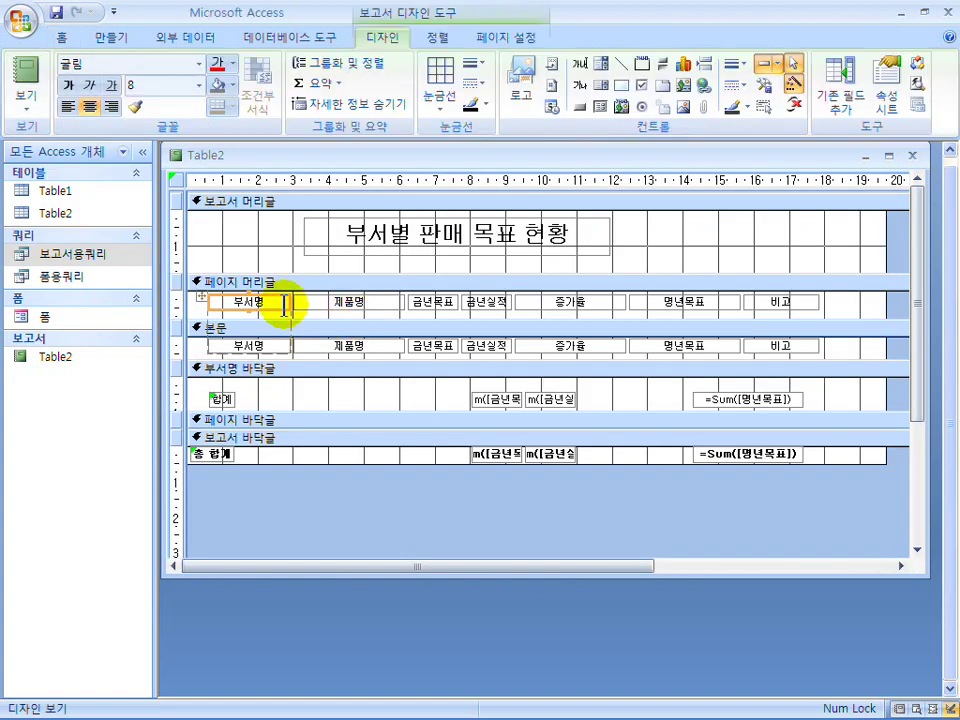
left_click_drag(287, 298, 311, 300)
left_click(395, 305)
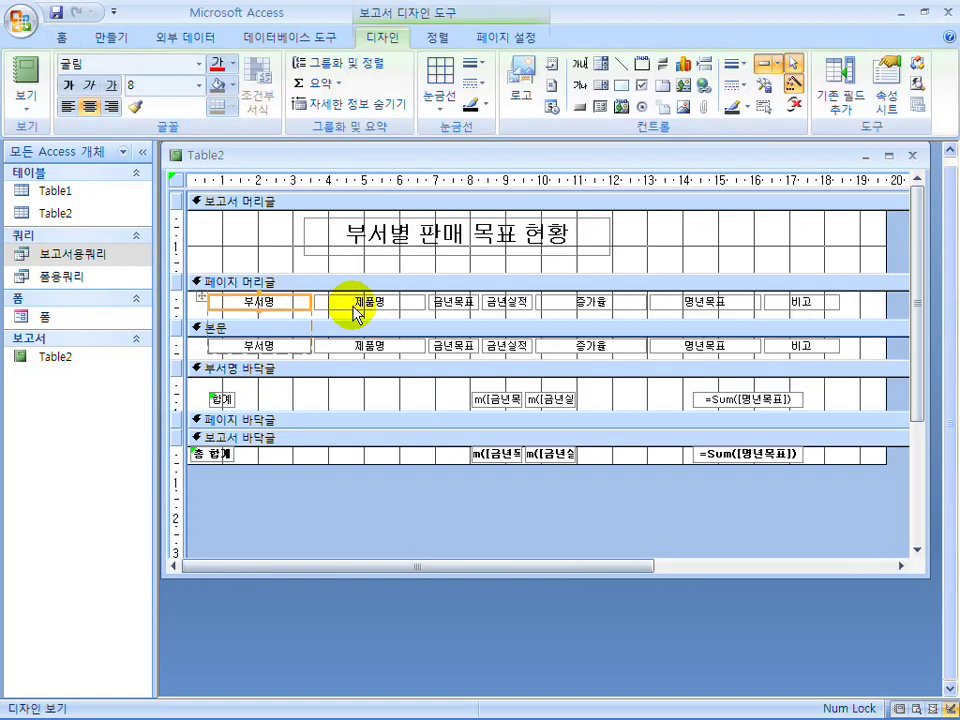
left_click_drag(425, 301, 531, 300)
left_click(491, 302)
Format the 증가율 text box in 본문 as 백분율 with 0 decimal places and close its properties.
left_click(586, 344)
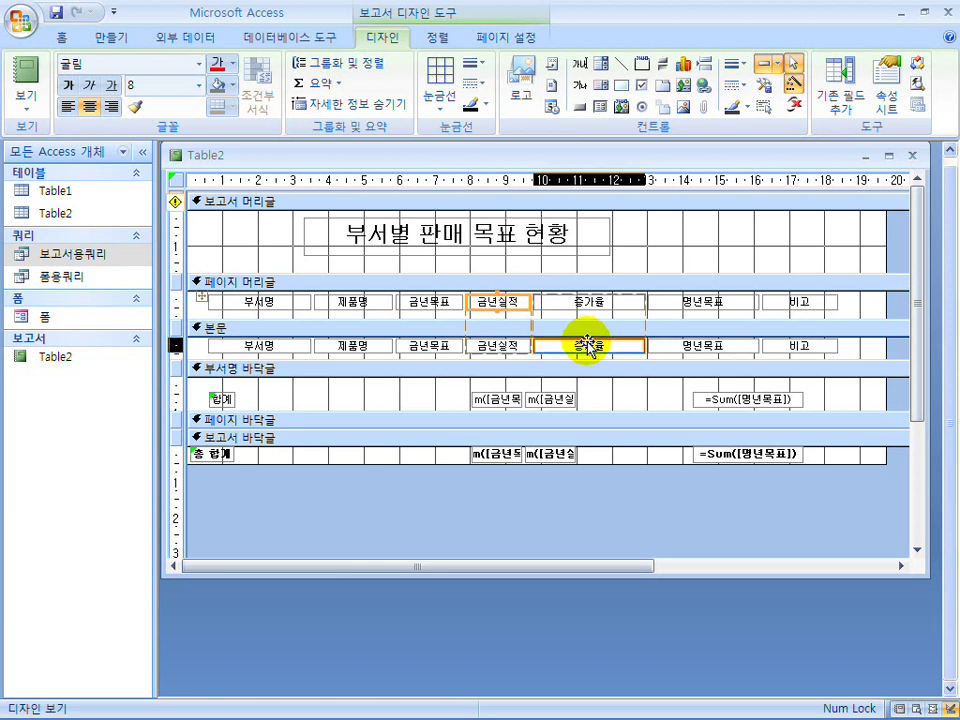
right_click(586, 344)
left_click(598, 700)
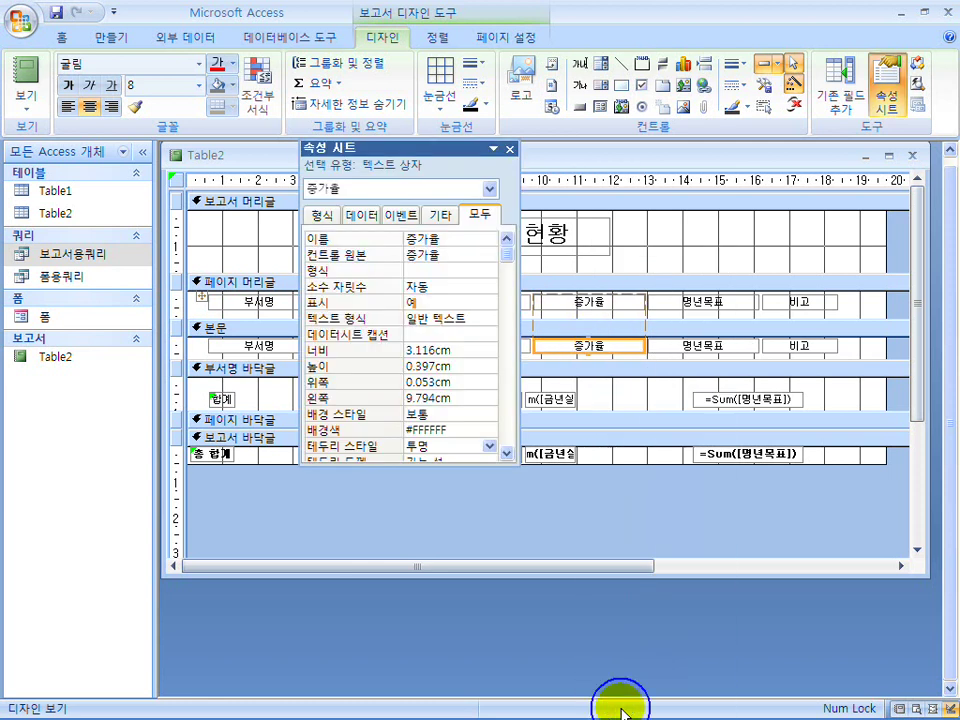
left_click(477, 273)
left_click(488, 271)
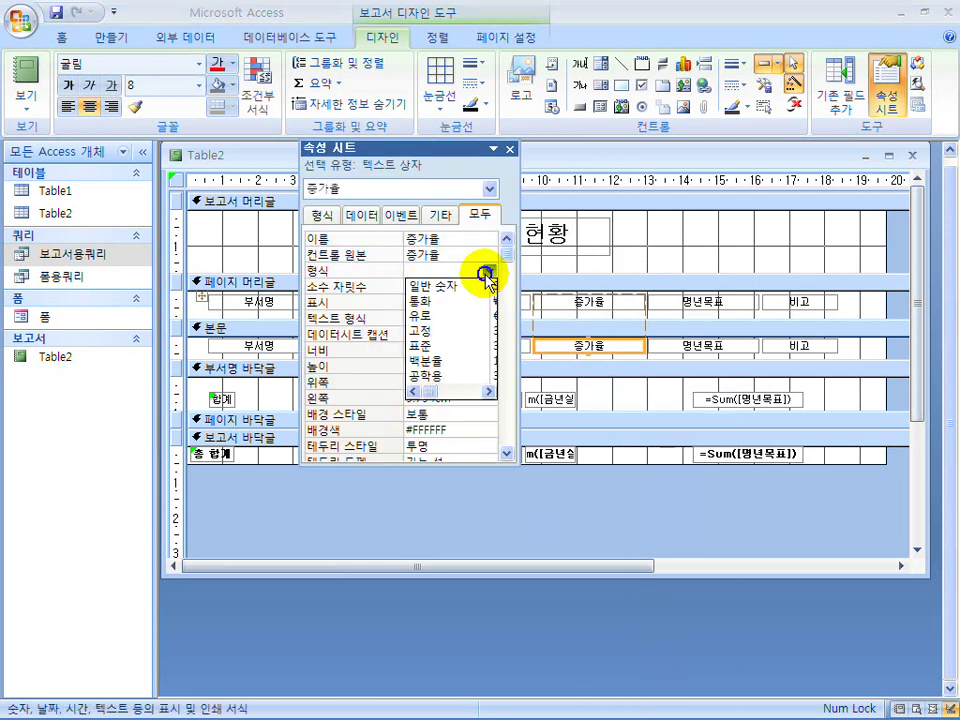
left_click(456, 410)
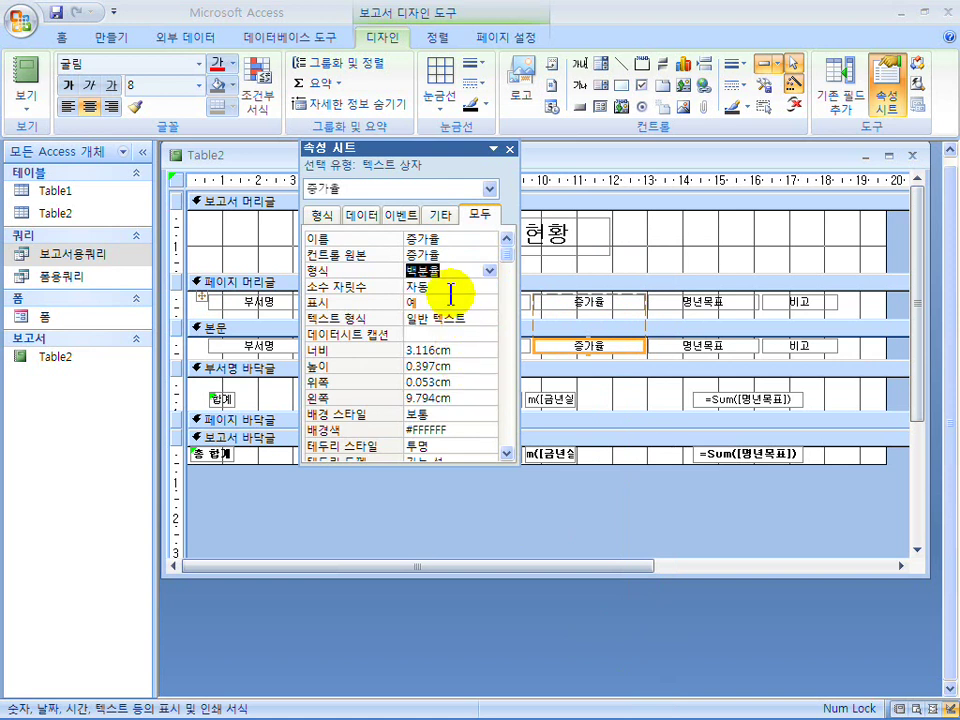
key("Return")
type("0")
key("Return")
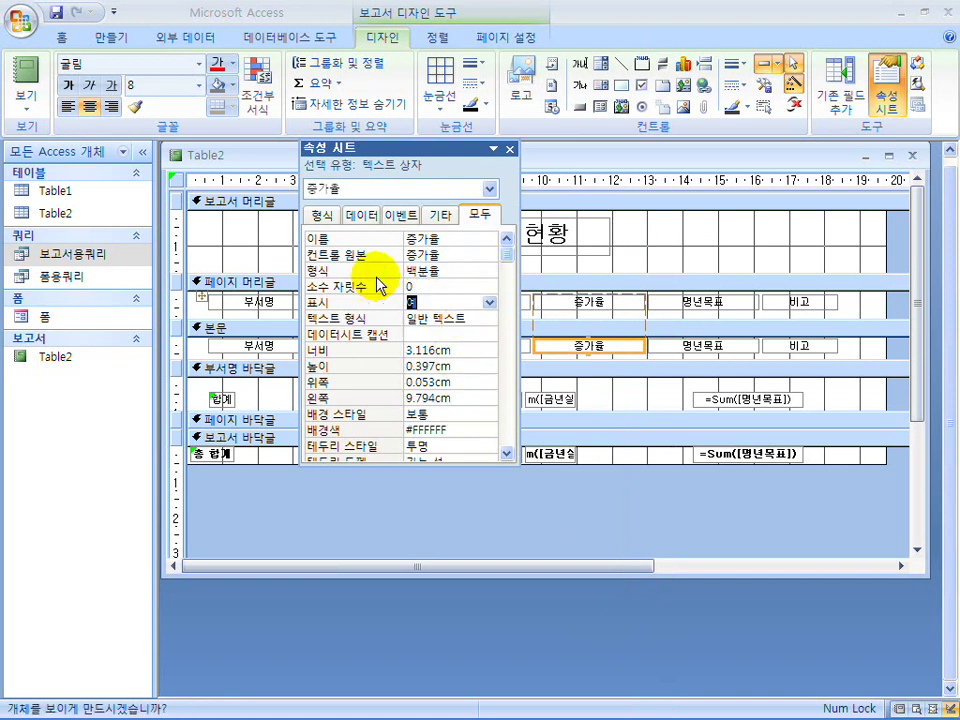
left_click(509, 149)
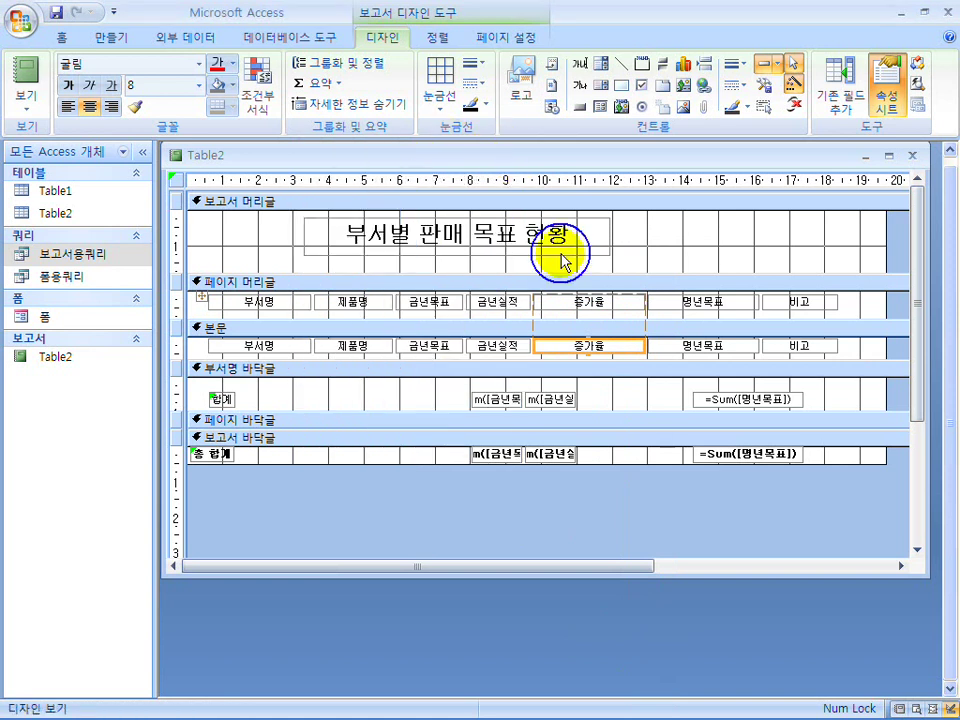
Narrow the 증가율 and 명년목표 columns so that the 비고 column moves closer.
left_click(646, 305)
left_click(637, 262)
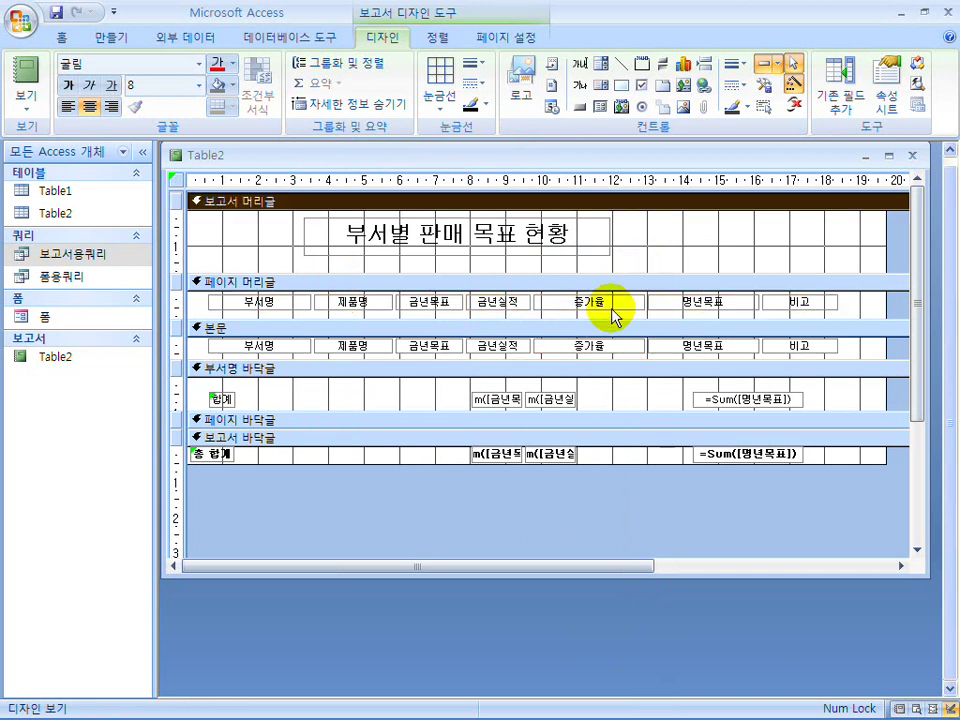
left_click(633, 300)
left_click_drag(638, 300, 601, 307)
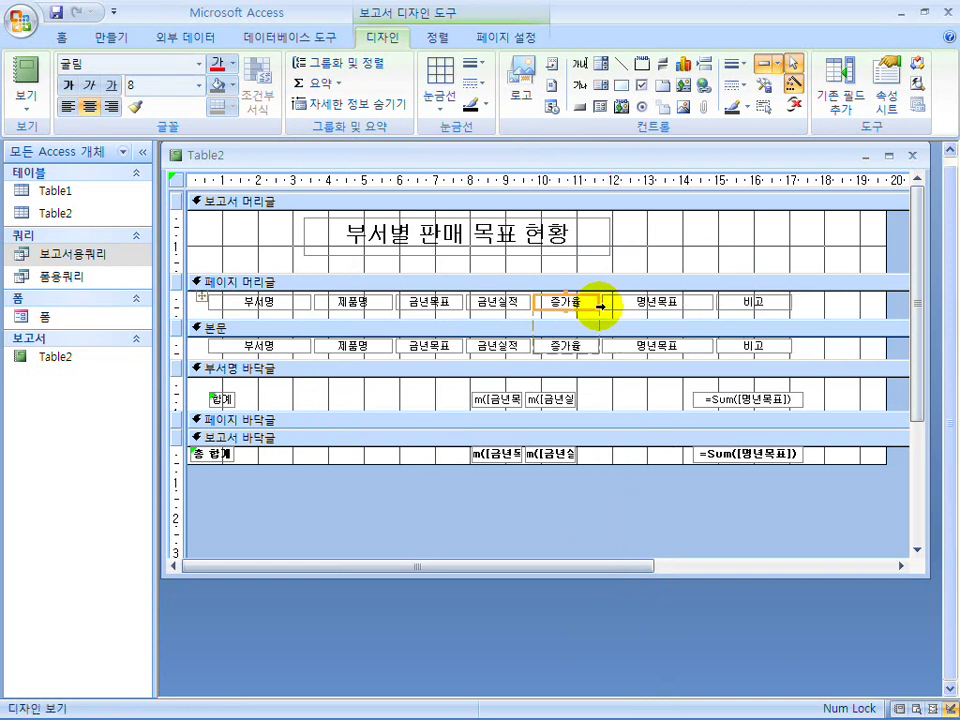
left_click(664, 306)
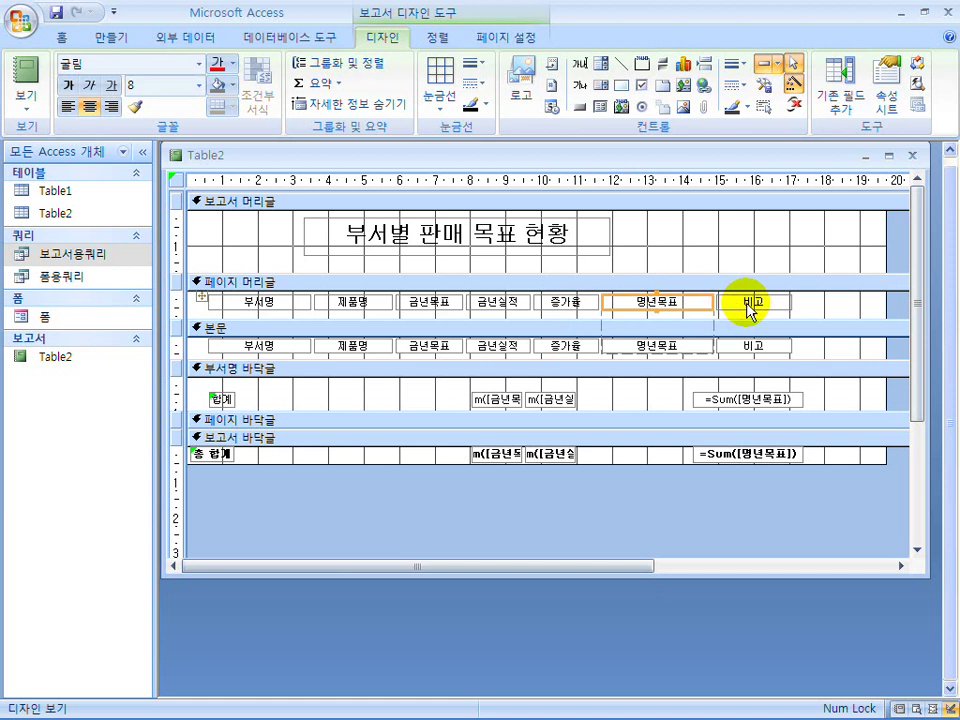
left_click_drag(716, 301, 686, 300)
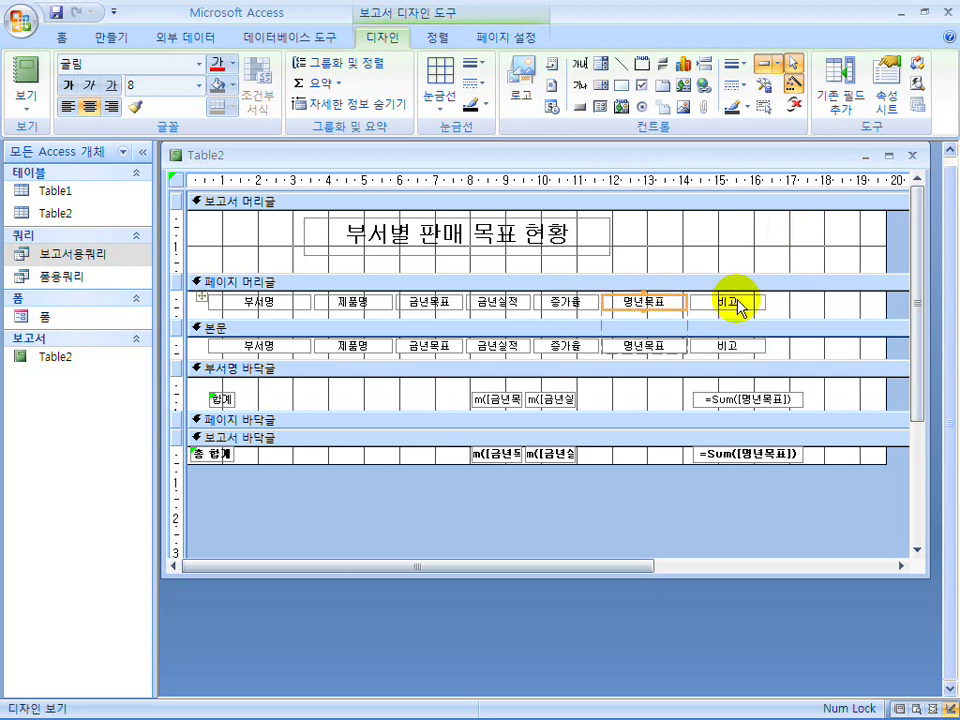
left_click(783, 311)
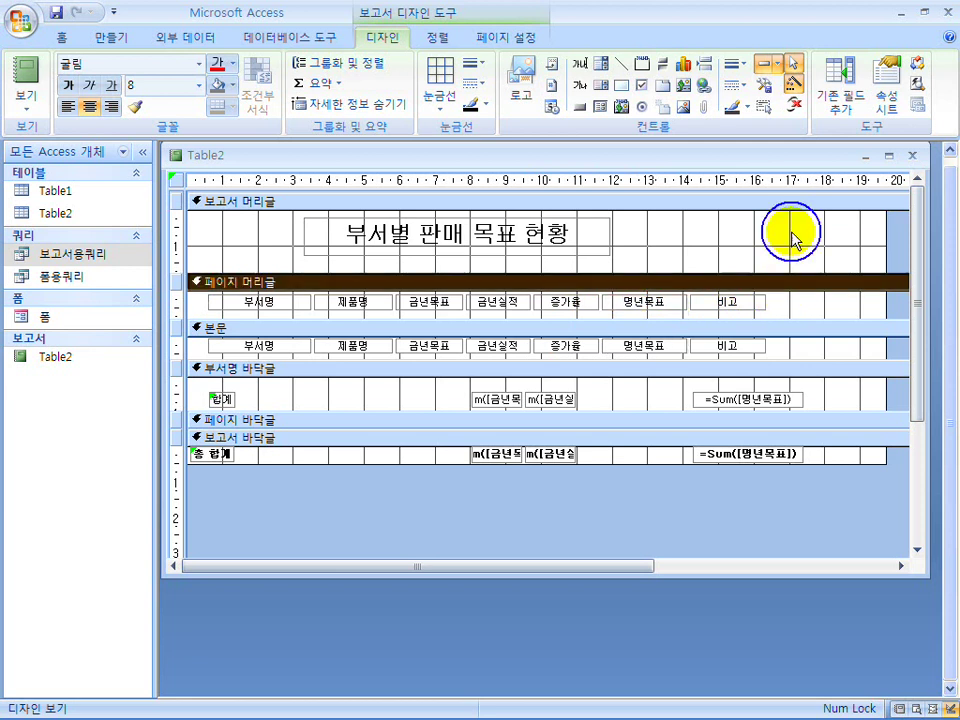
Move the three sum boxes in 부서명 바닥글 towards their columns and delete the sum boxes in 보고서 바닥글.
left_click_drag(825, 402, 489, 395)
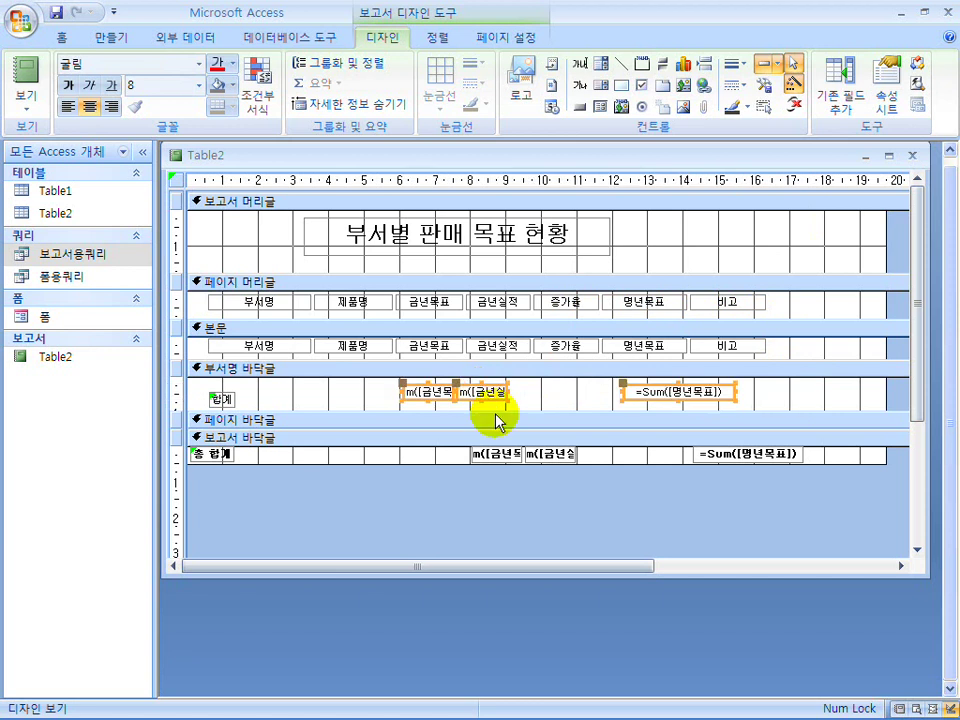
left_click_drag(818, 462, 456, 456)
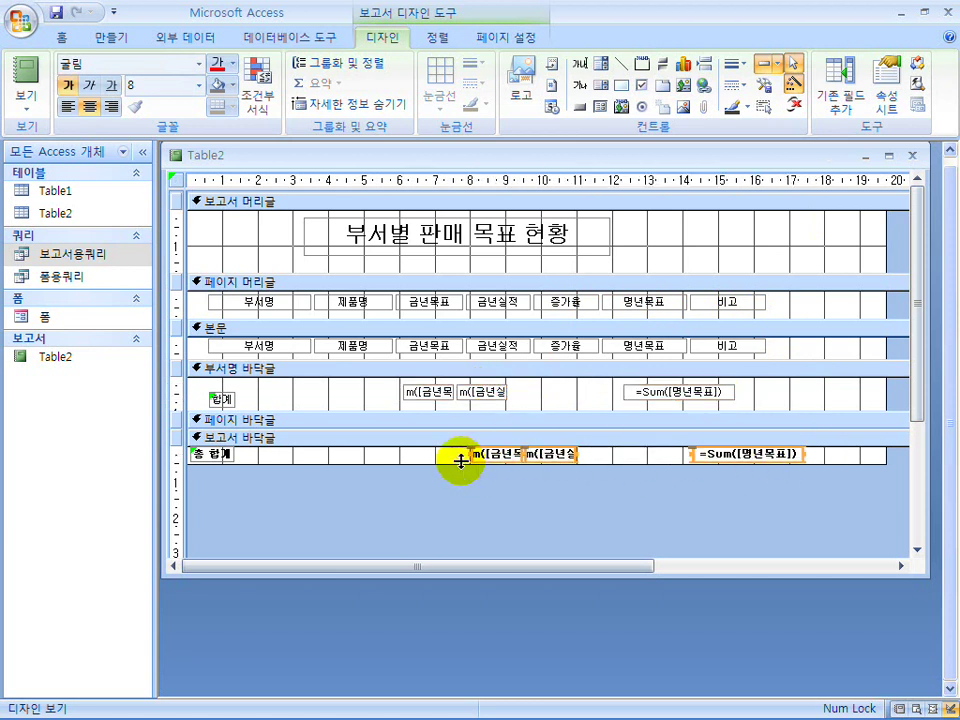
key("Delete")
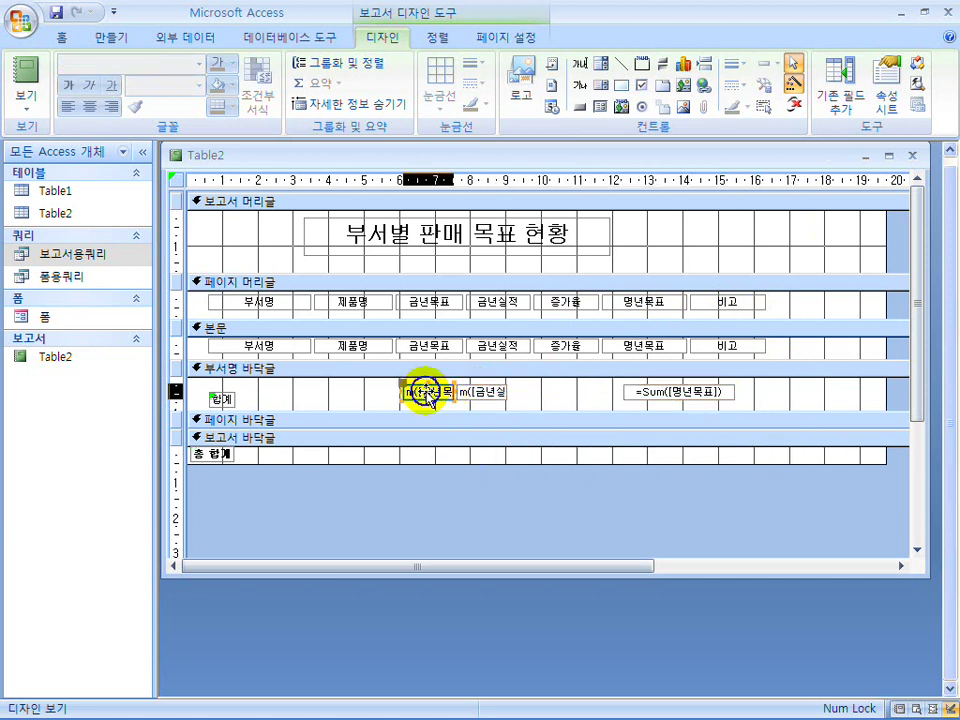
Align and size the sum boxes in 부서명 바닥글 to the 금년목표, 금년실적 and 명년목표 columns, and preview the report.
left_click(426, 393)
left_click(401, 391)
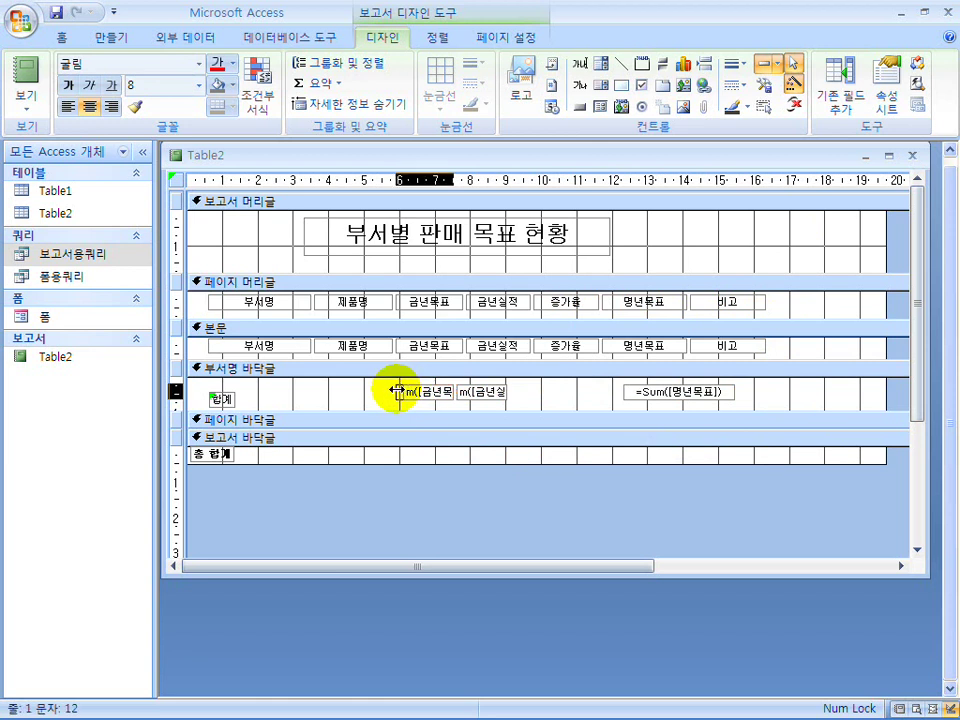
left_click(396, 391)
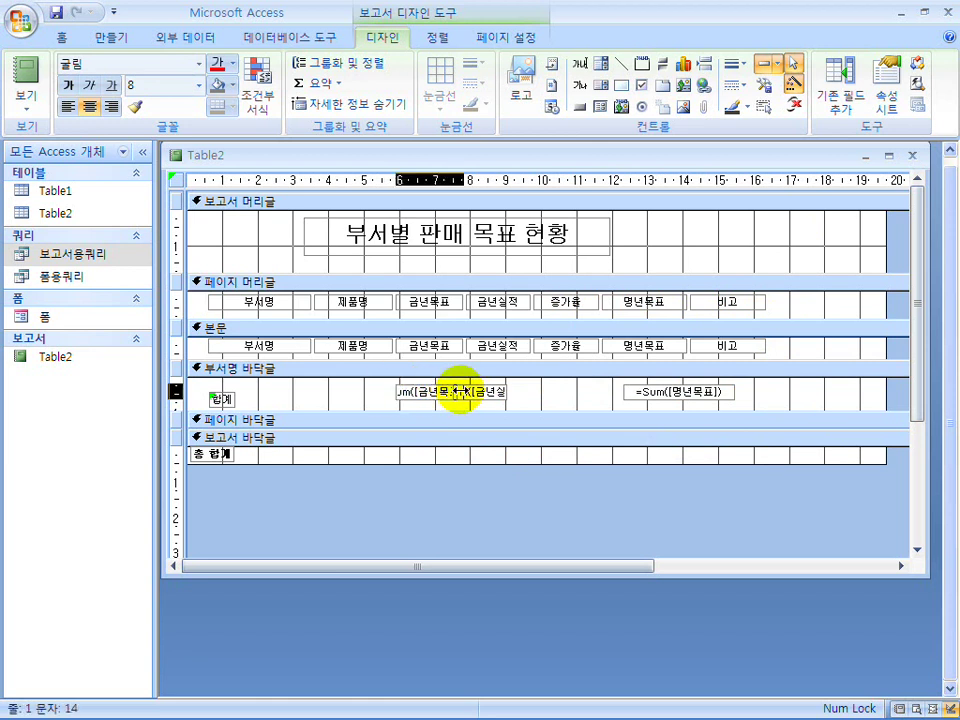
left_click(493, 402)
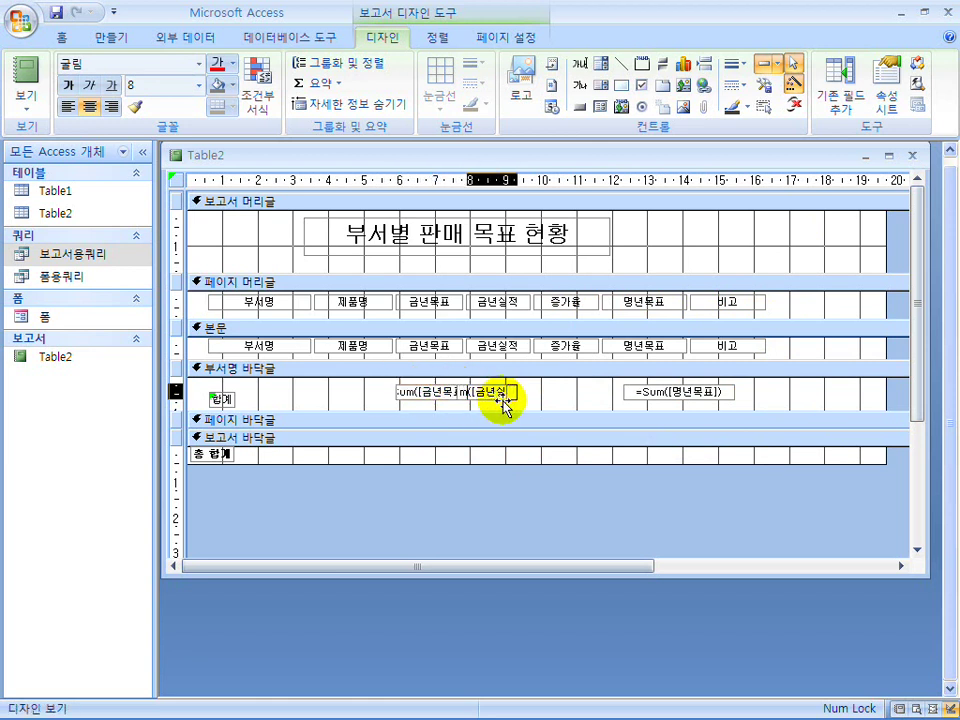
left_click(527, 392)
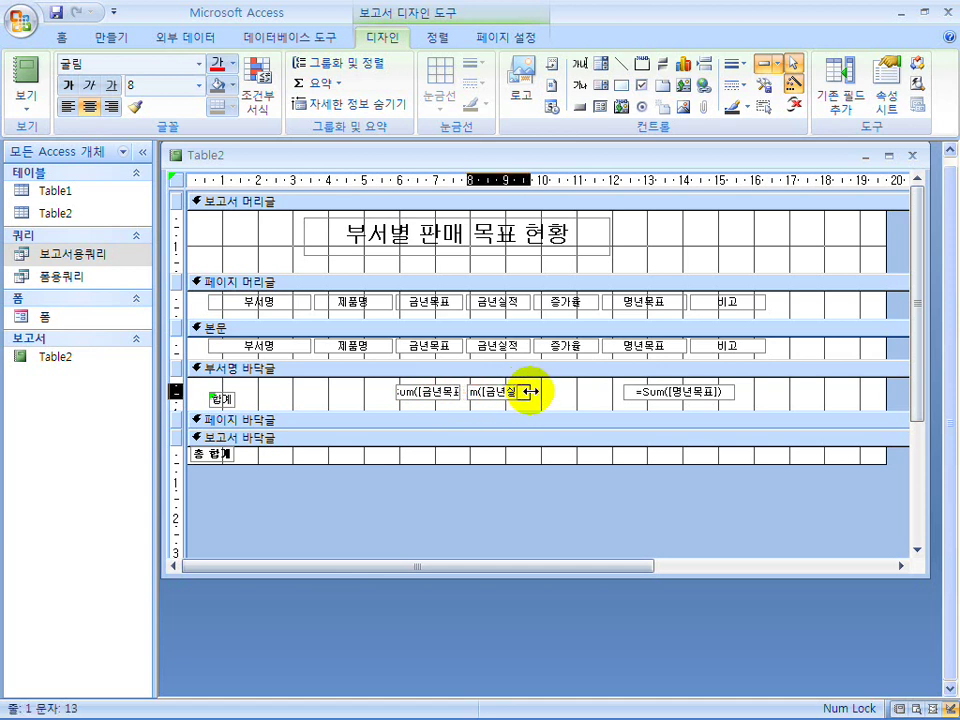
left_click(527, 392)
left_click(643, 400)
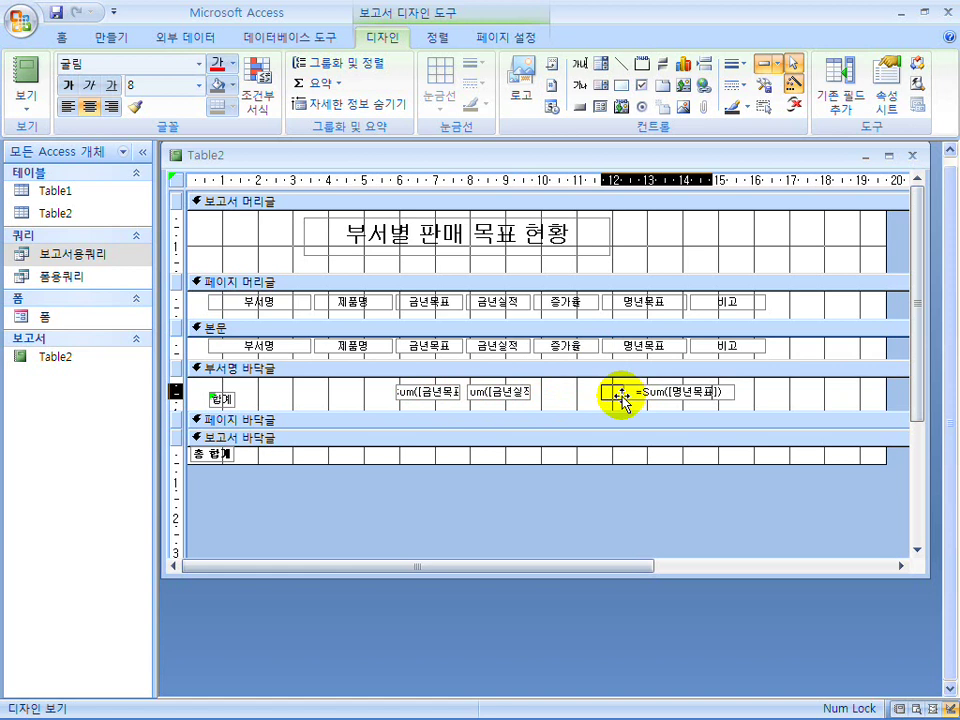
left_click_drag(620, 398, 618, 398)
left_click(701, 393)
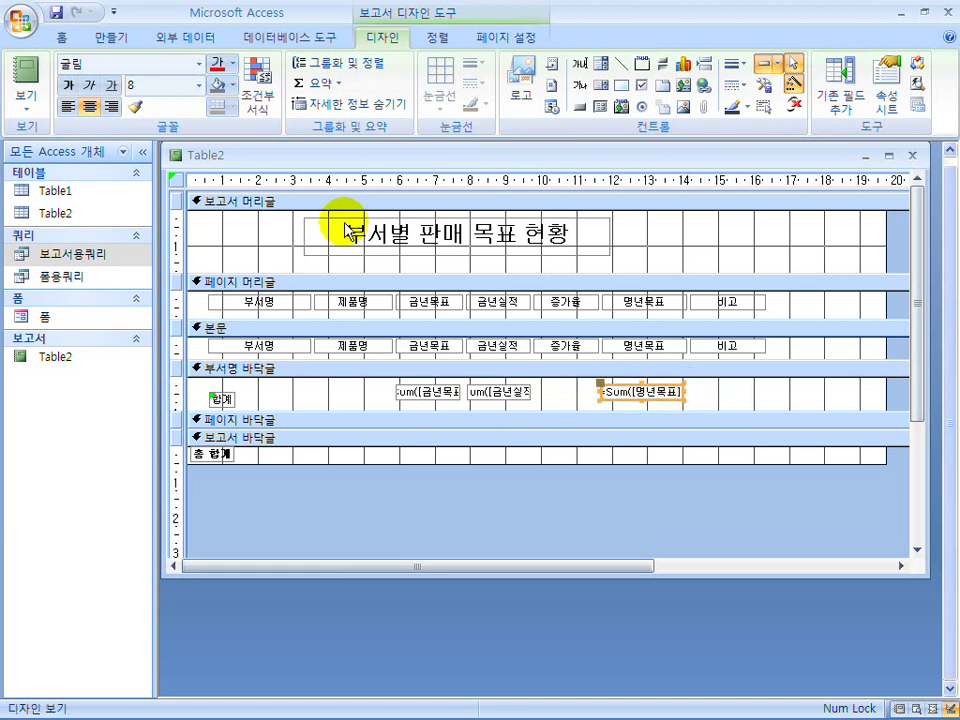
left_click(27, 70)
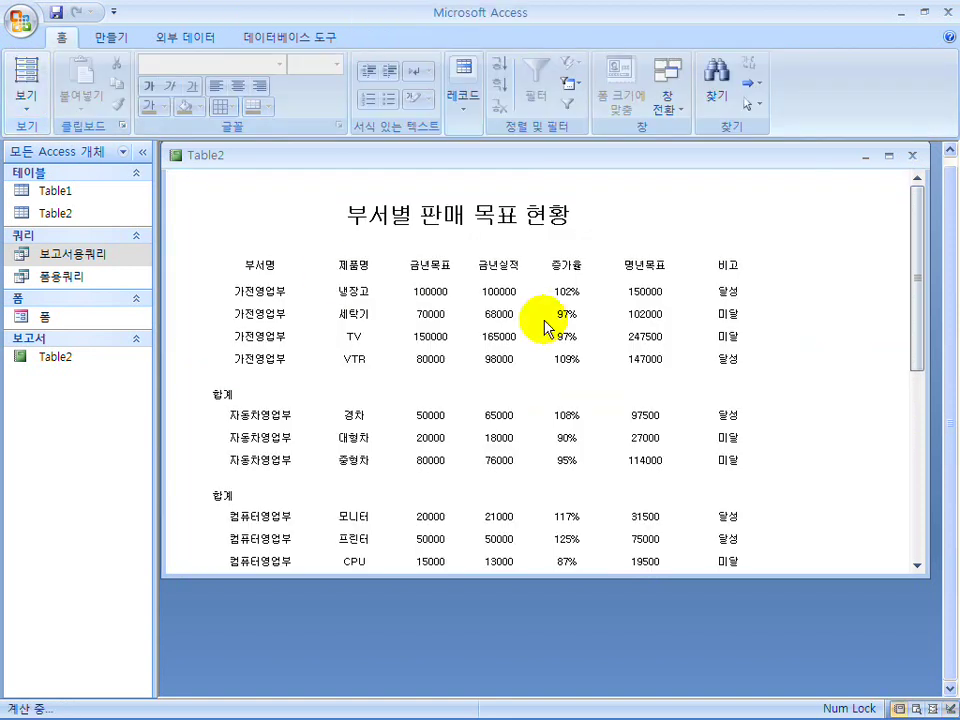
Compare the report's amount columns and totals with the exam document's layout, then reopen the report in design view.
double_click(560, 20)
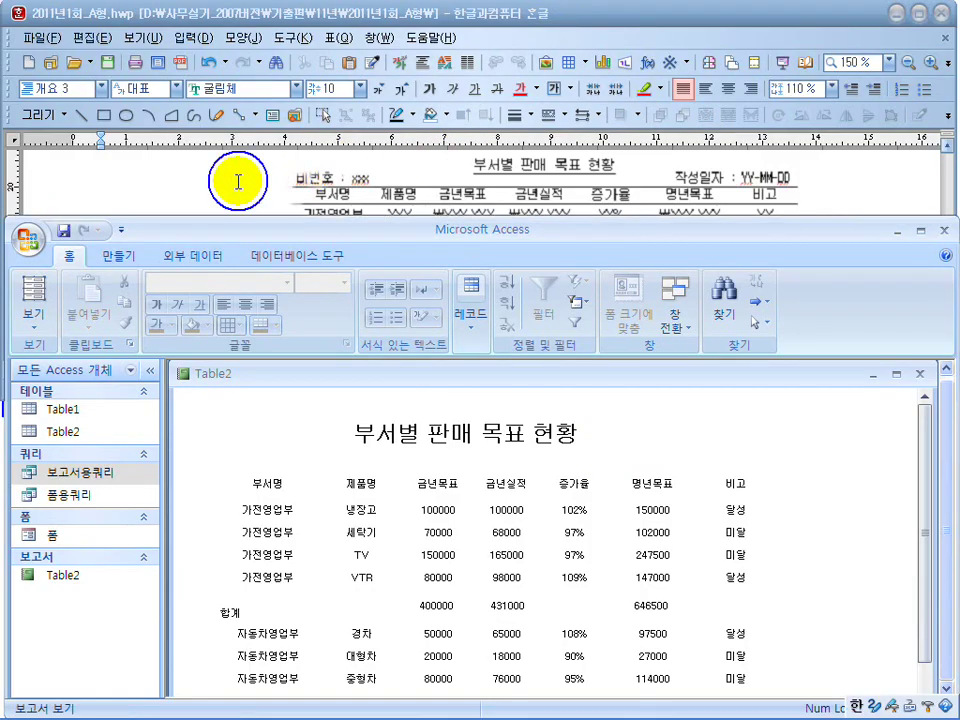
left_click(235, 181)
scroll(251, 180, "up", 2)
left_click(385, 215)
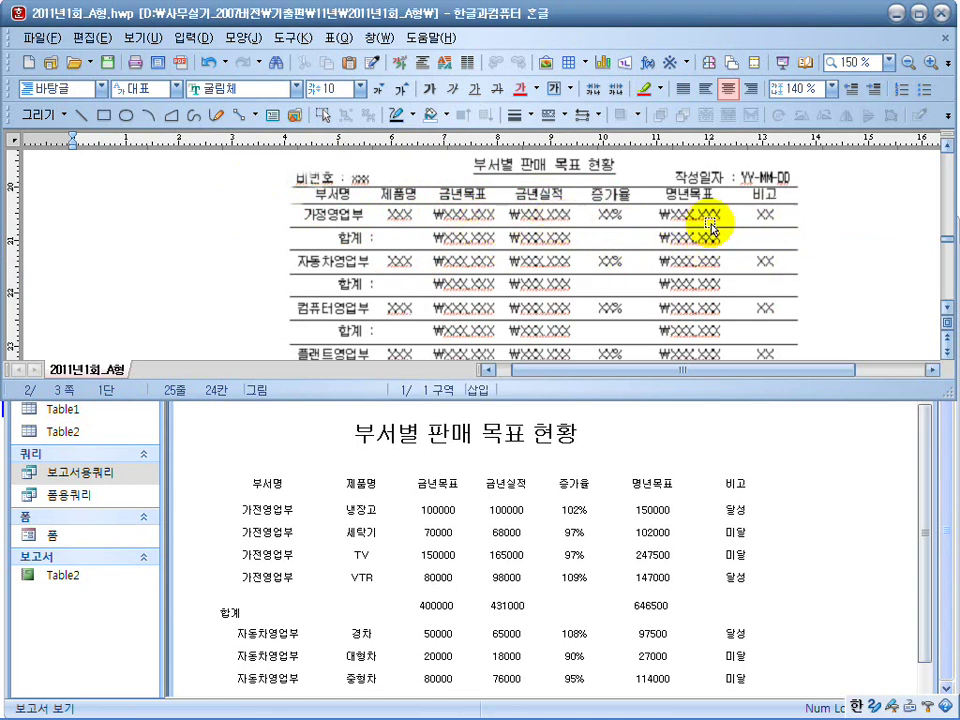
left_click(620, 460)
left_click(247, 189)
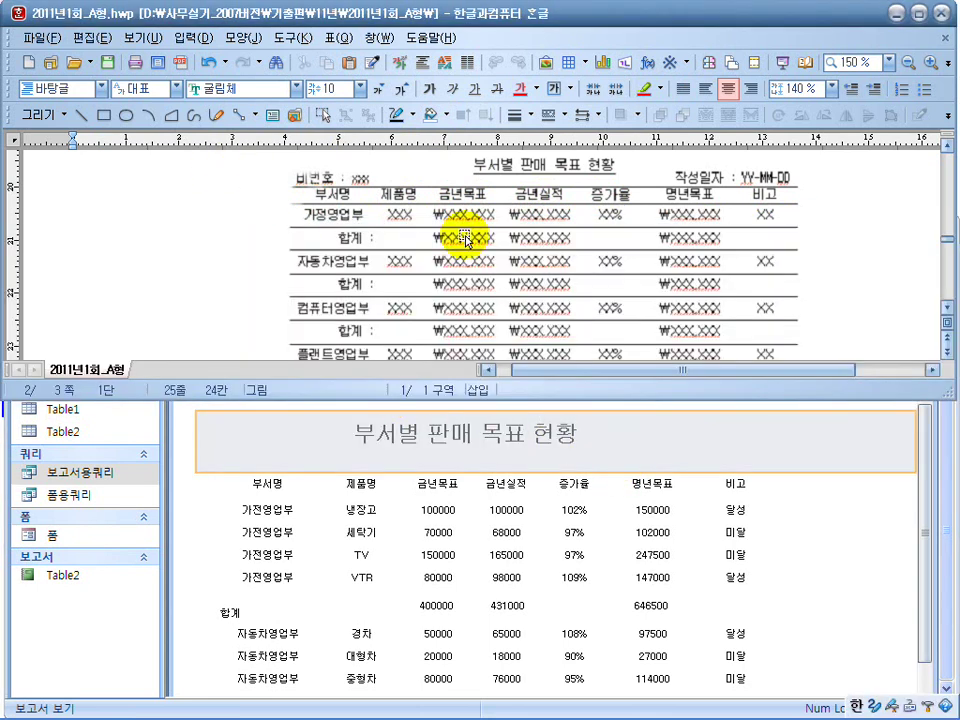
left_click(648, 518)
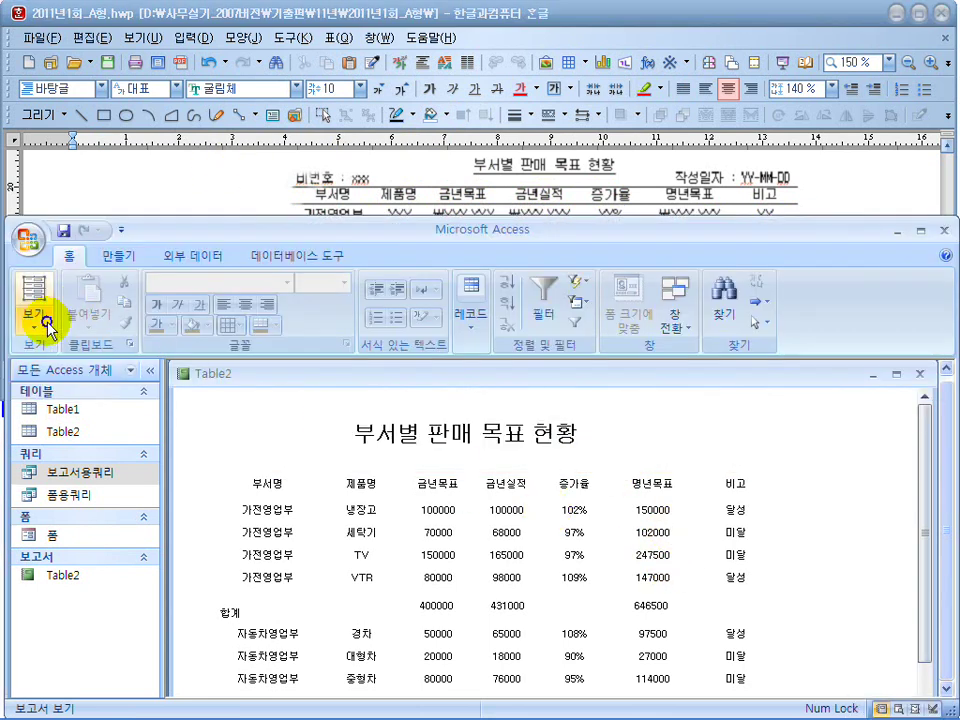
left_click(38, 325)
left_click(68, 480)
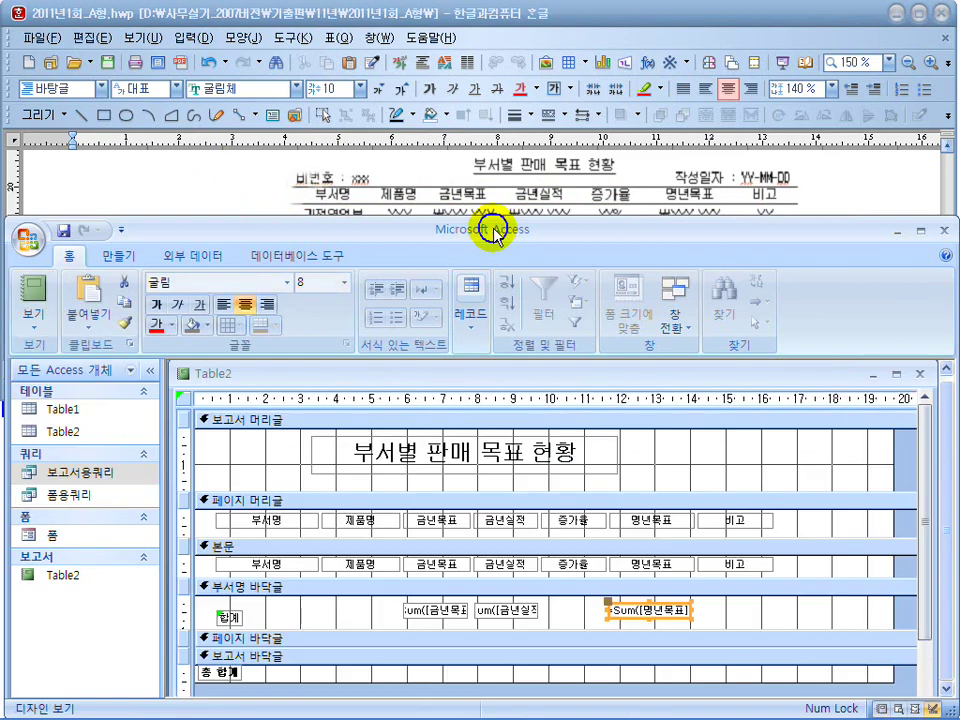
double_click(493, 229)
Format the 금년목표, 금년실적 and 명년목표 boxes in 본문 and their sums in 부서명 바닥글 as 통화, and preview the report.
left_click(430, 350)
left_click(495, 351, "shift")
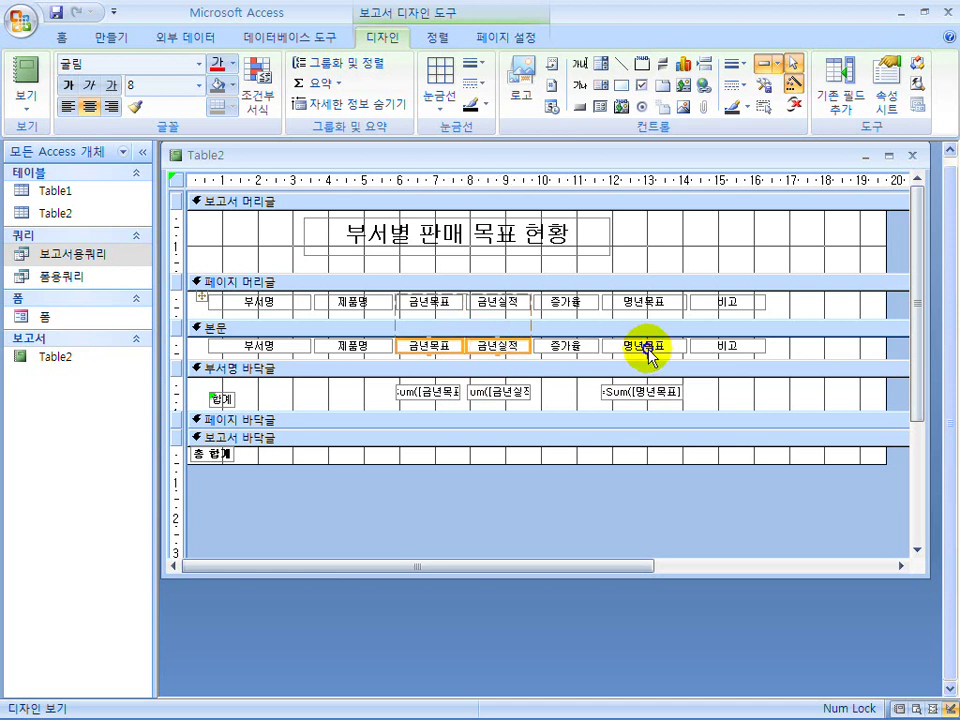
left_click(427, 402, "shift")
left_click(499, 399, "shift")
left_click(620, 398, "shift")
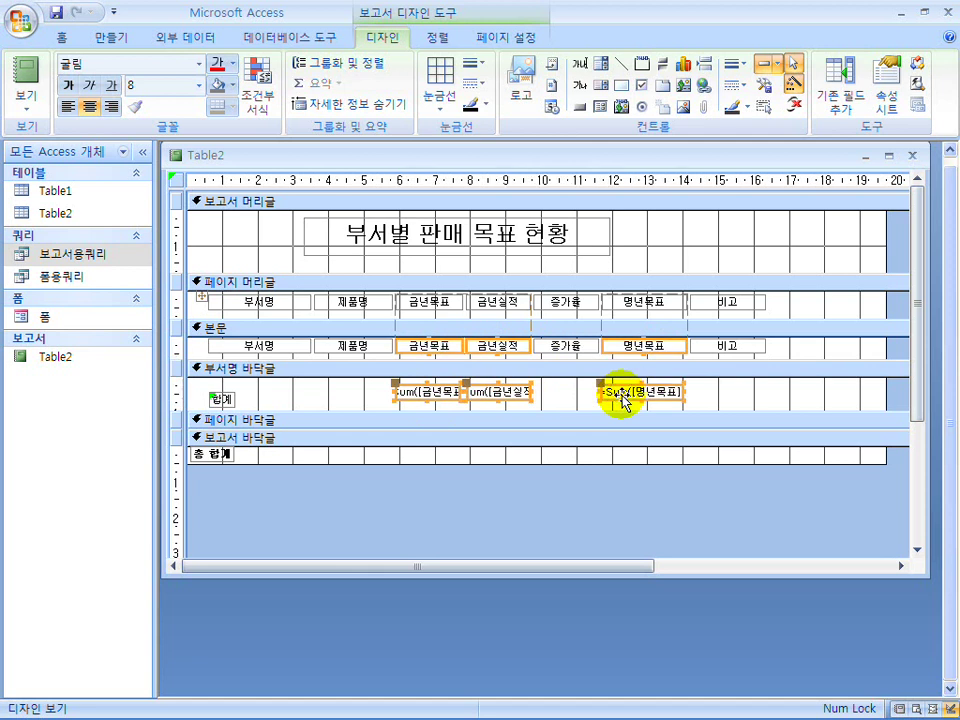
right_click(621, 398)
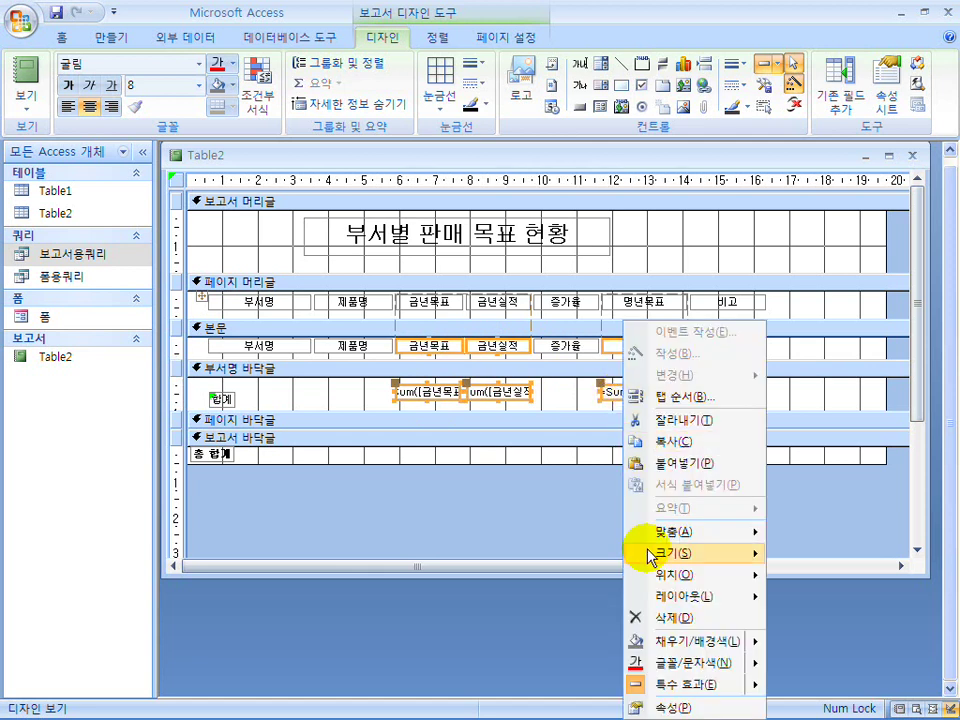
left_click(669, 707)
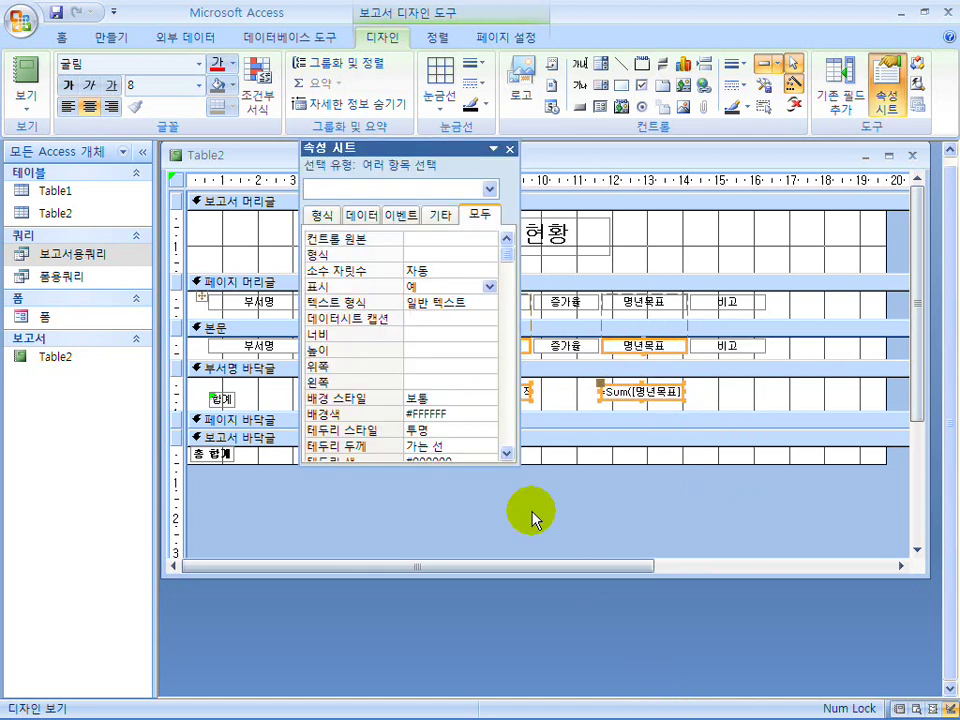
left_click(429, 254)
left_click(490, 254)
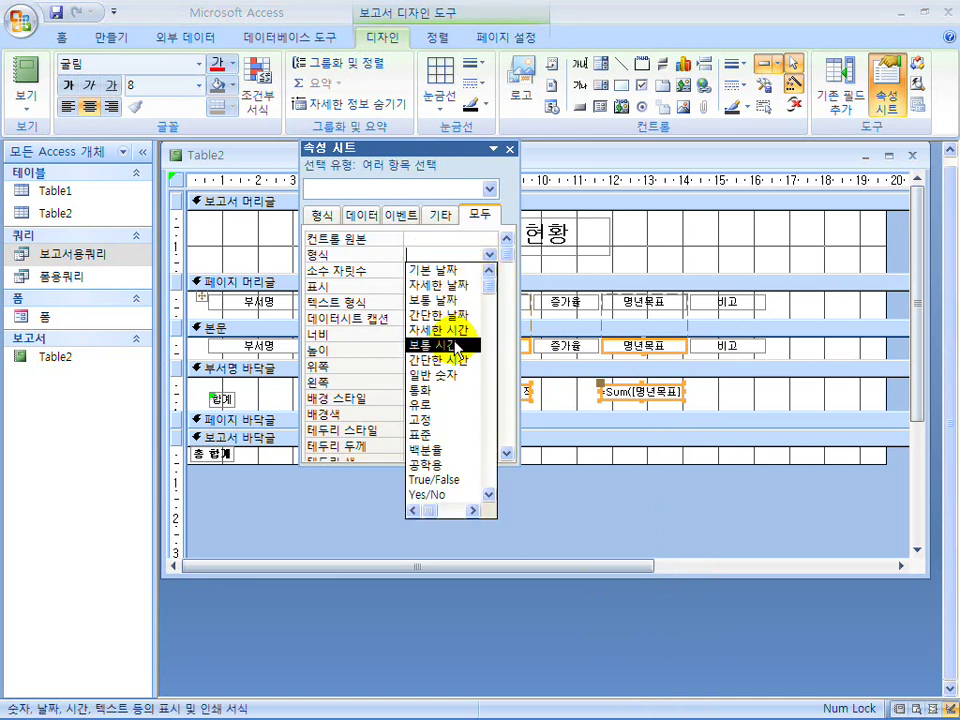
left_click(452, 405)
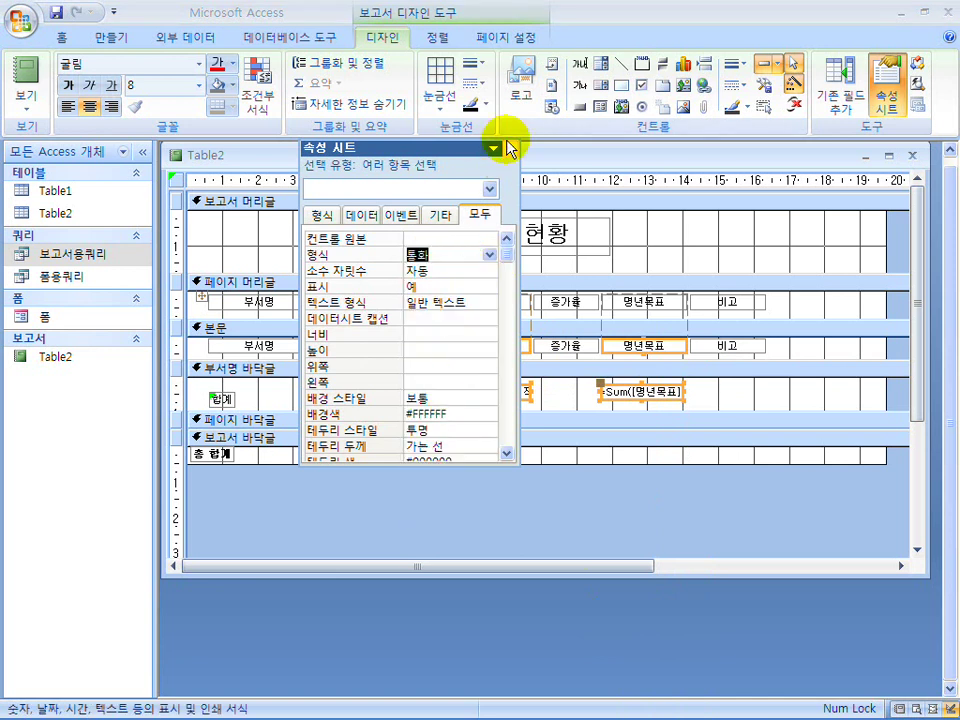
left_click(509, 149)
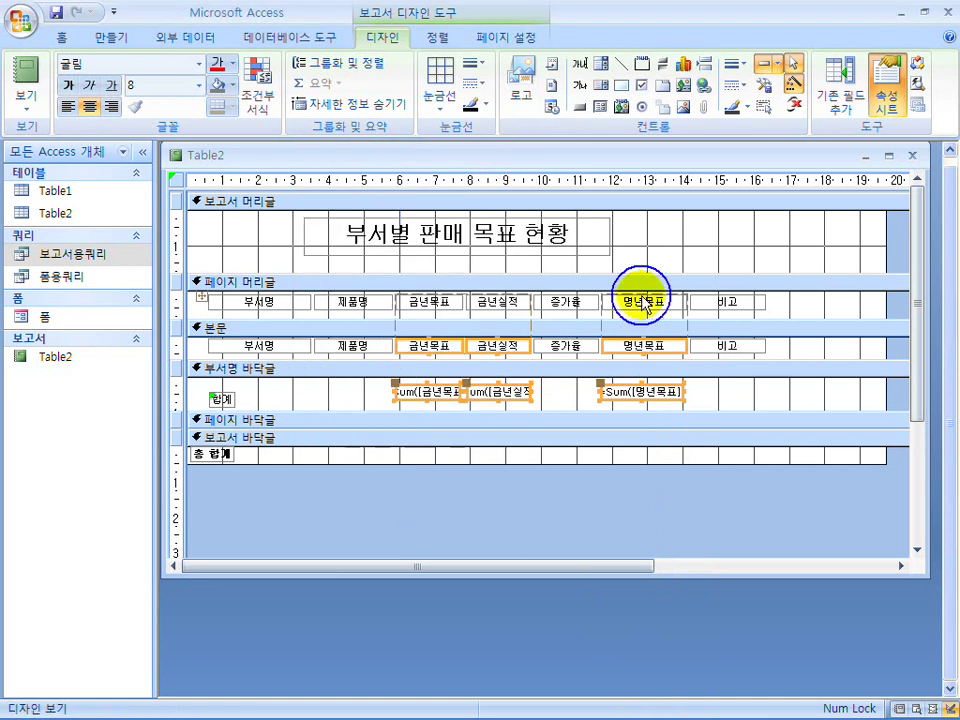
left_click(25, 70)
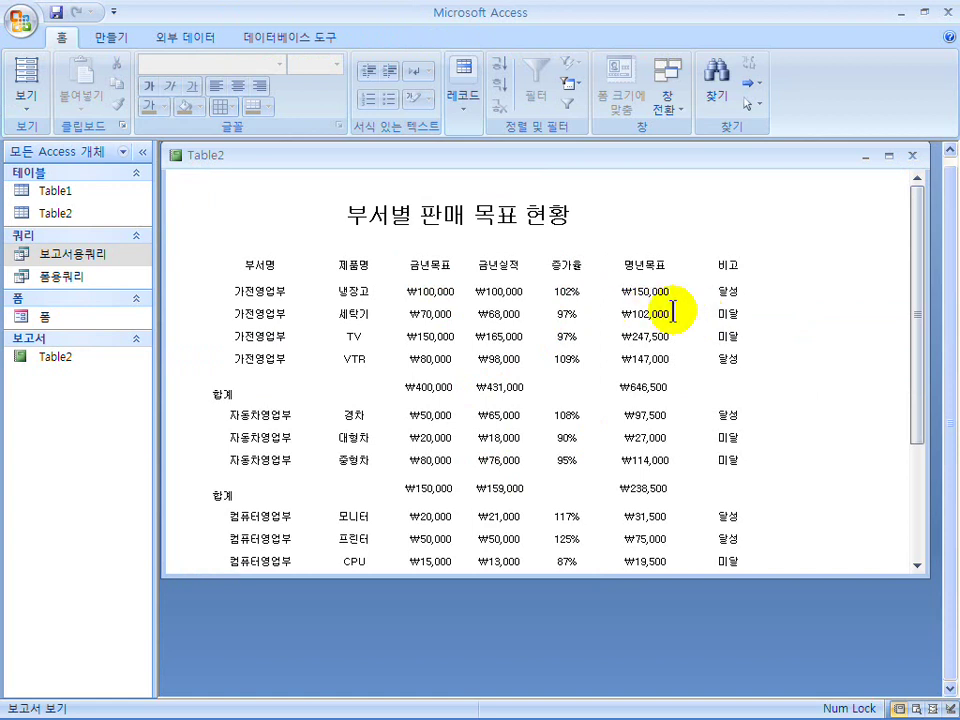
scroll(525, 360, "down", 5)
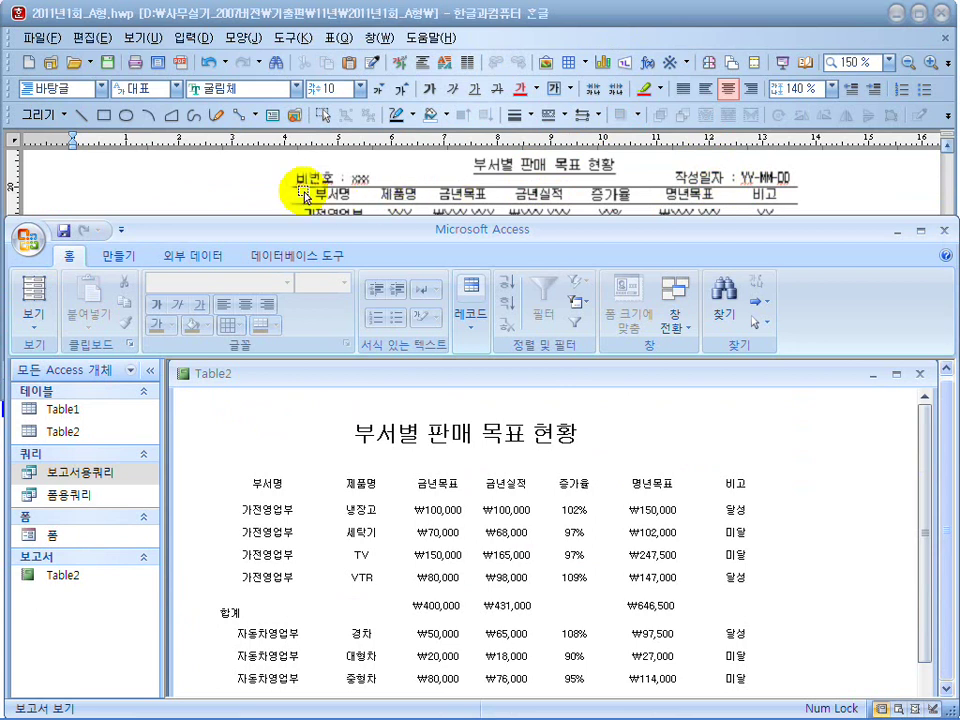
Return to design view and set 중복 내용 숨기기 to 예 for the 부서명 text box in 본문.
left_click(34, 321)
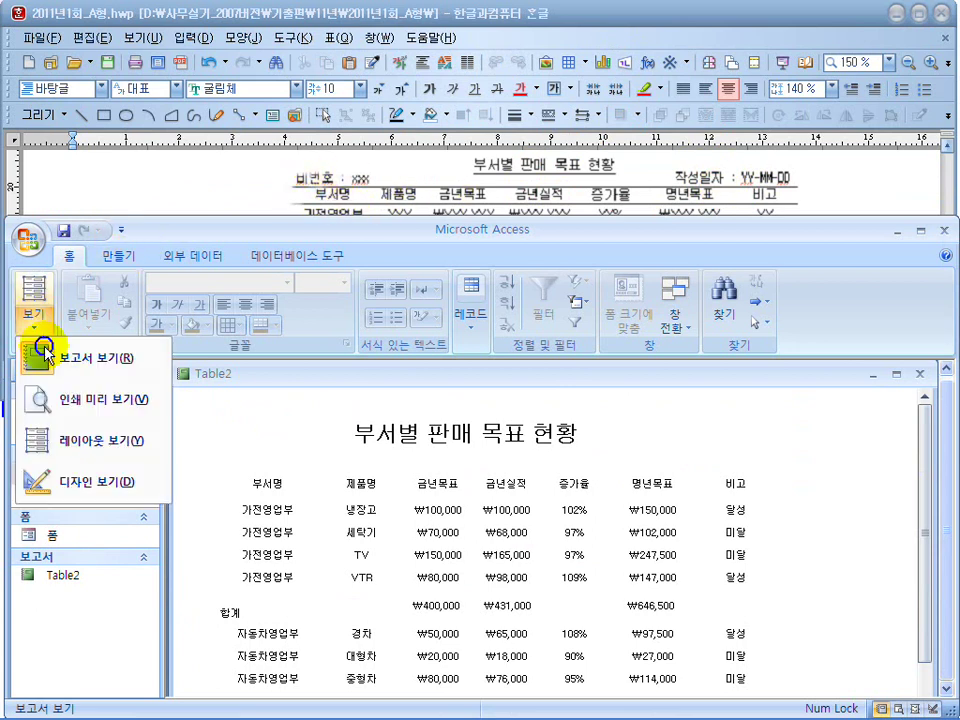
left_click(86, 476)
left_click(276, 562)
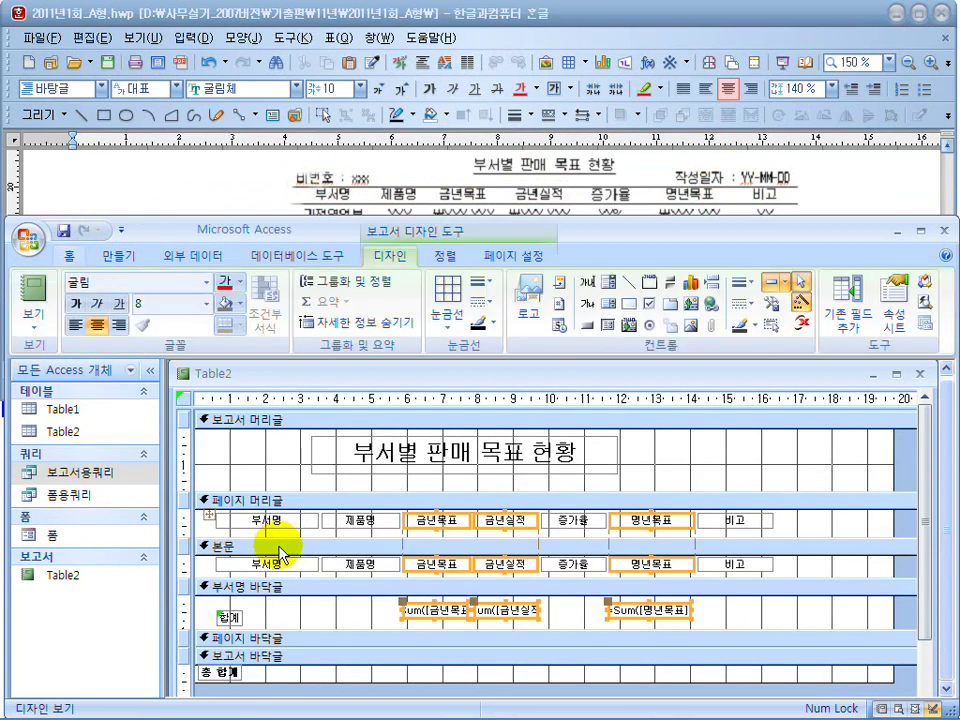
right_click(278, 562)
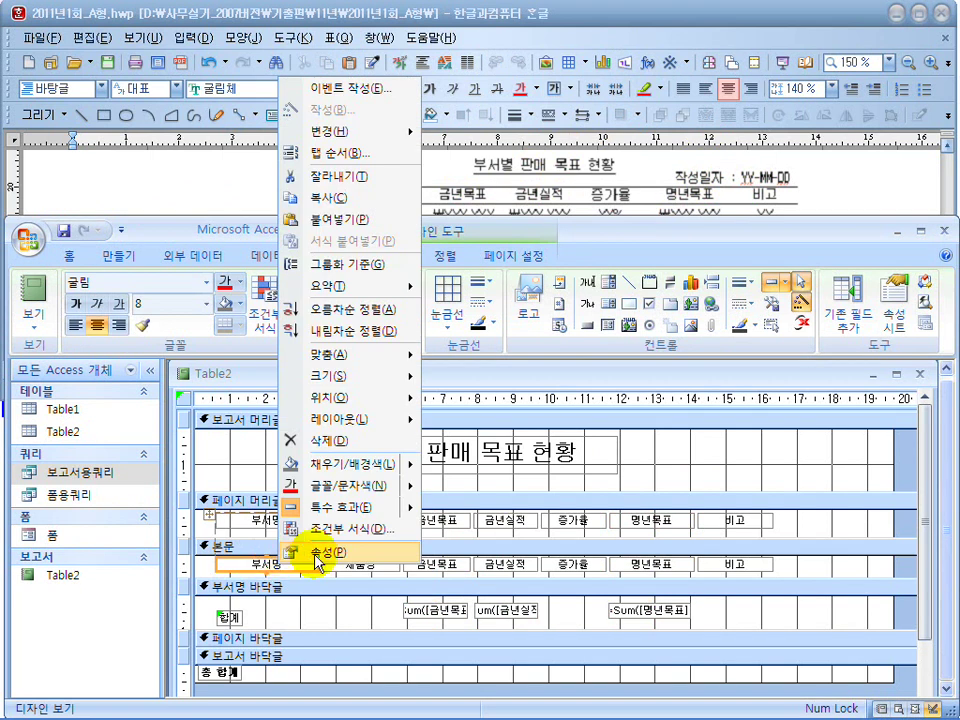
left_click(316, 562)
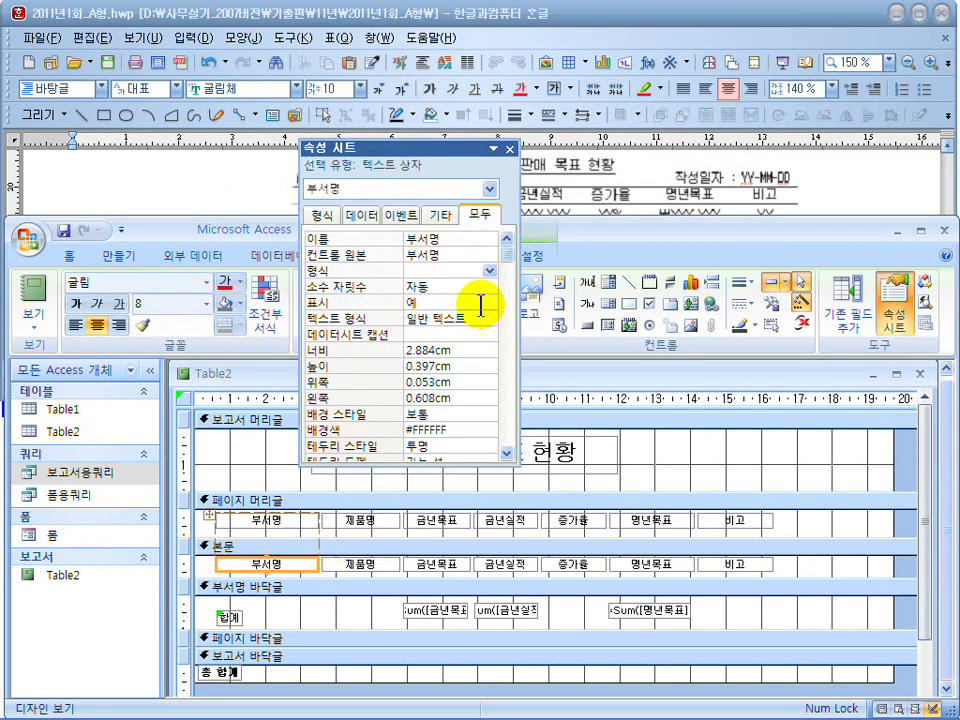
left_click_drag(500, 267, 508, 371)
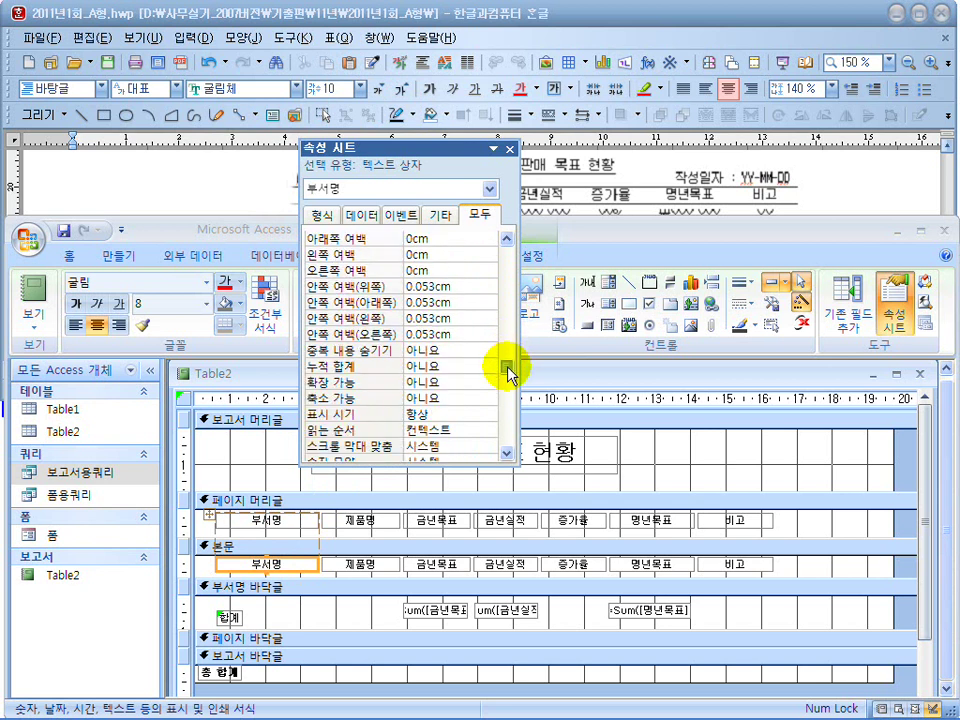
left_click(476, 350)
left_click(490, 350)
left_click(486, 365)
left_click(508, 149)
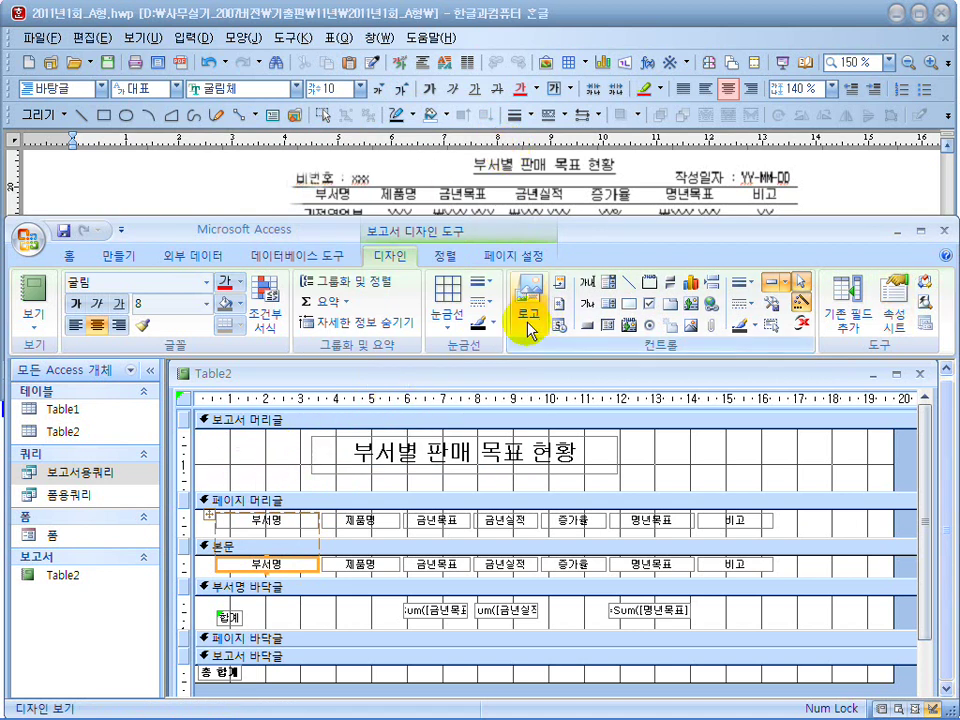
Add a label reading "비번호 :A012" in 보고서 머리글 below the title, above the start of the 부서명 column.
left_click(587, 308)
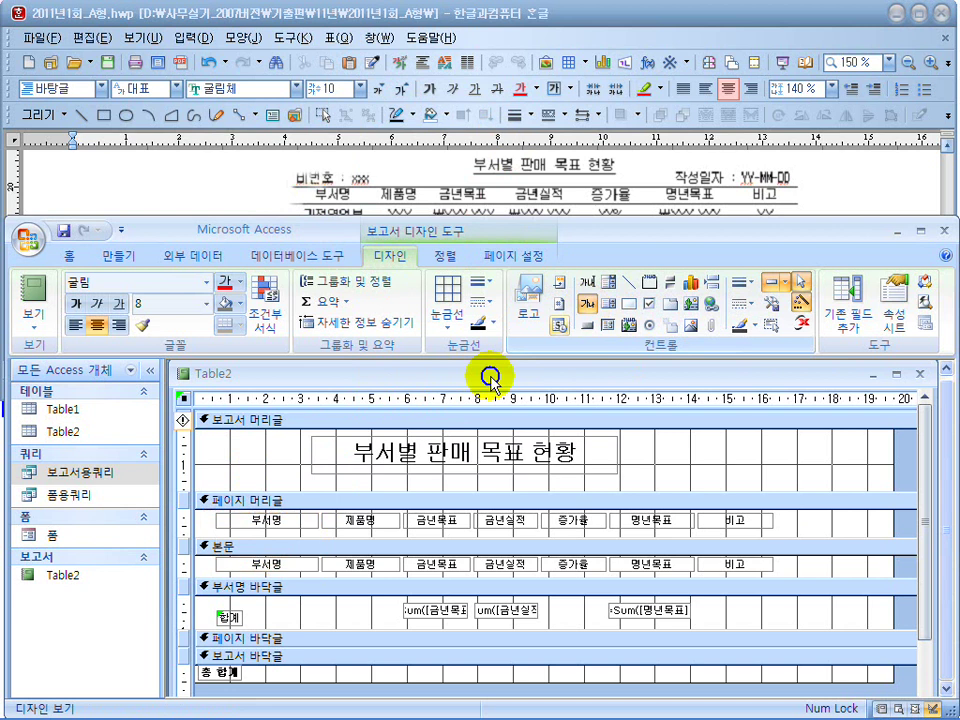
left_click(241, 480)
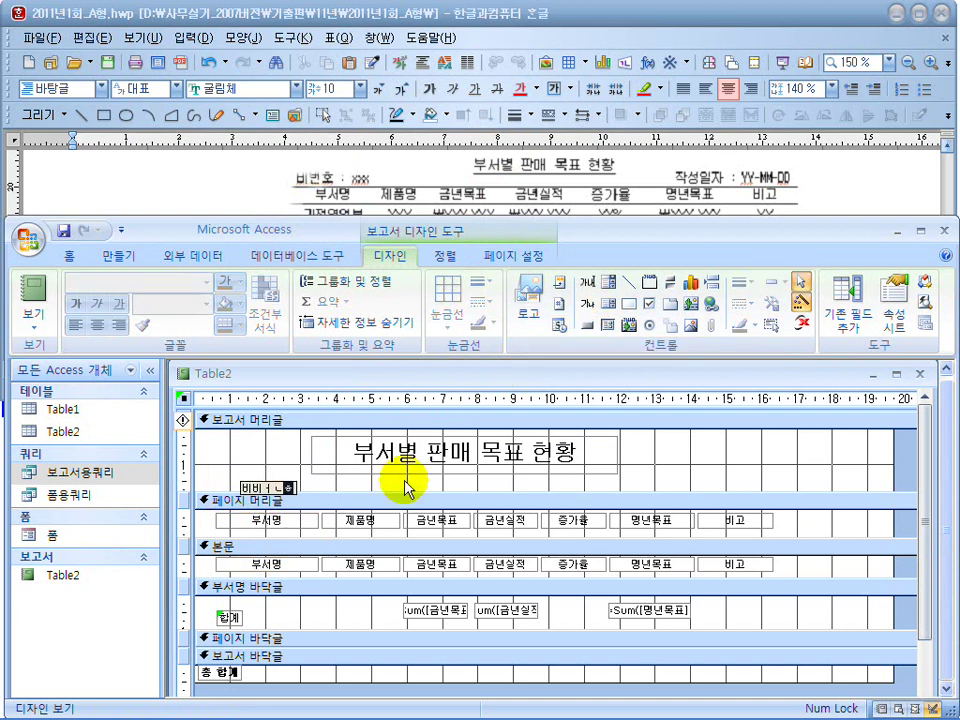
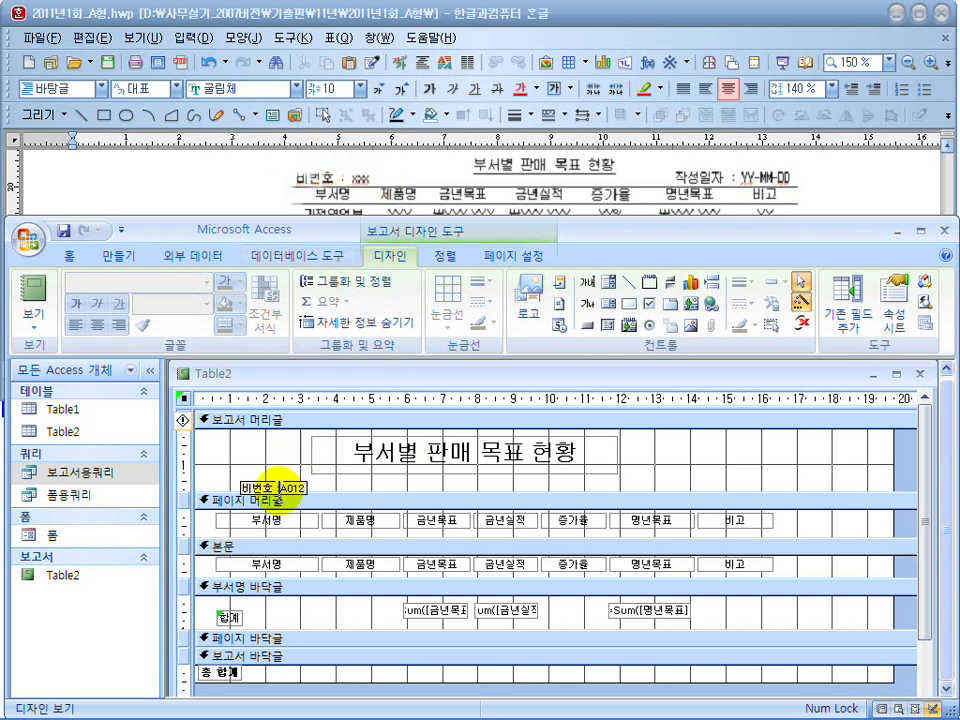
left_click(277, 478)
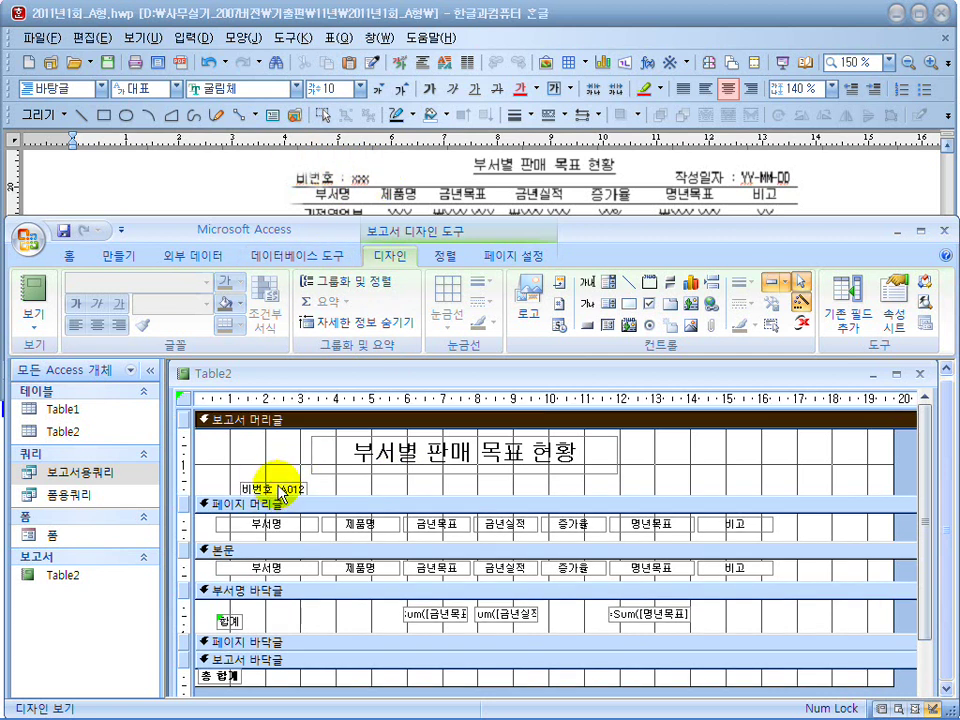
left_click(270, 489)
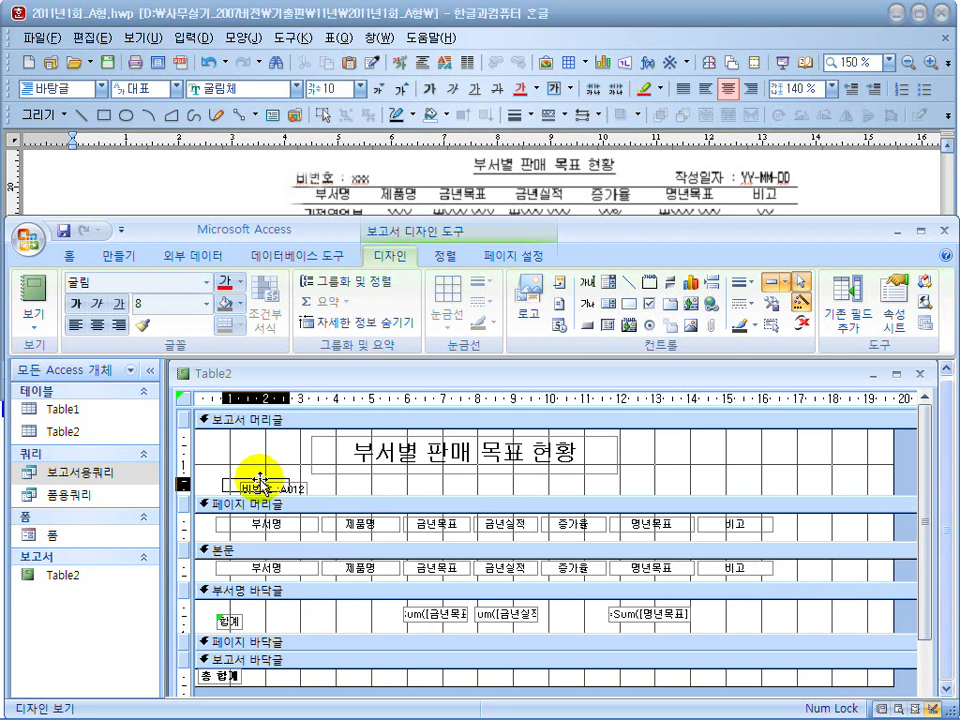
left_click_drag(260, 481, 259, 481)
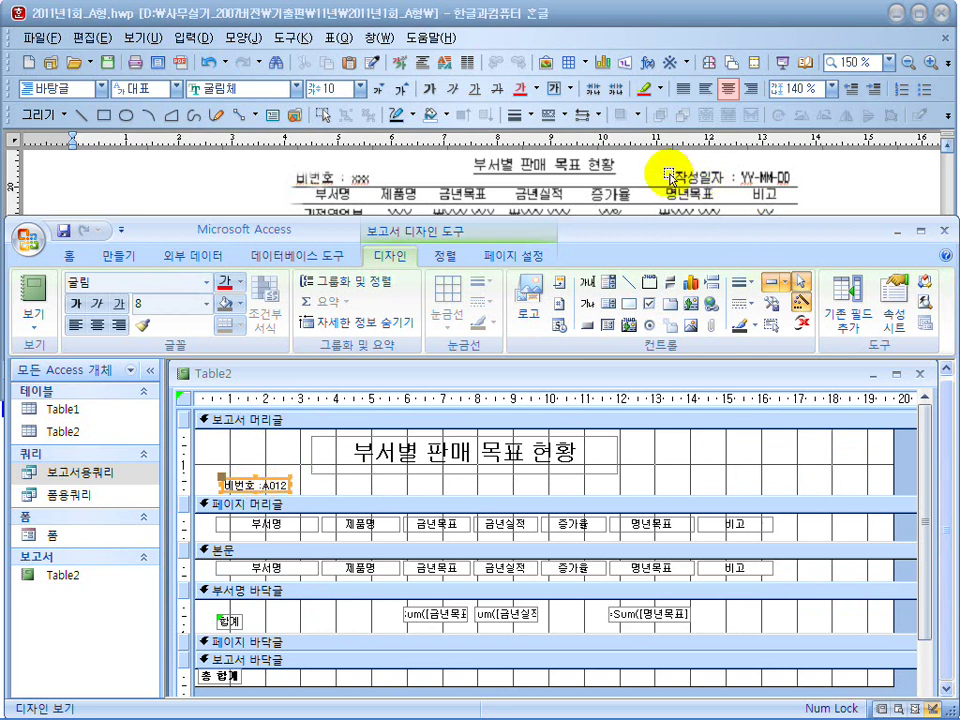
Add a text box labelled "작성일자 :" in 보고서 머리글 and fit both parts above the 명년목표 and 비고 columns.
left_click(590, 293)
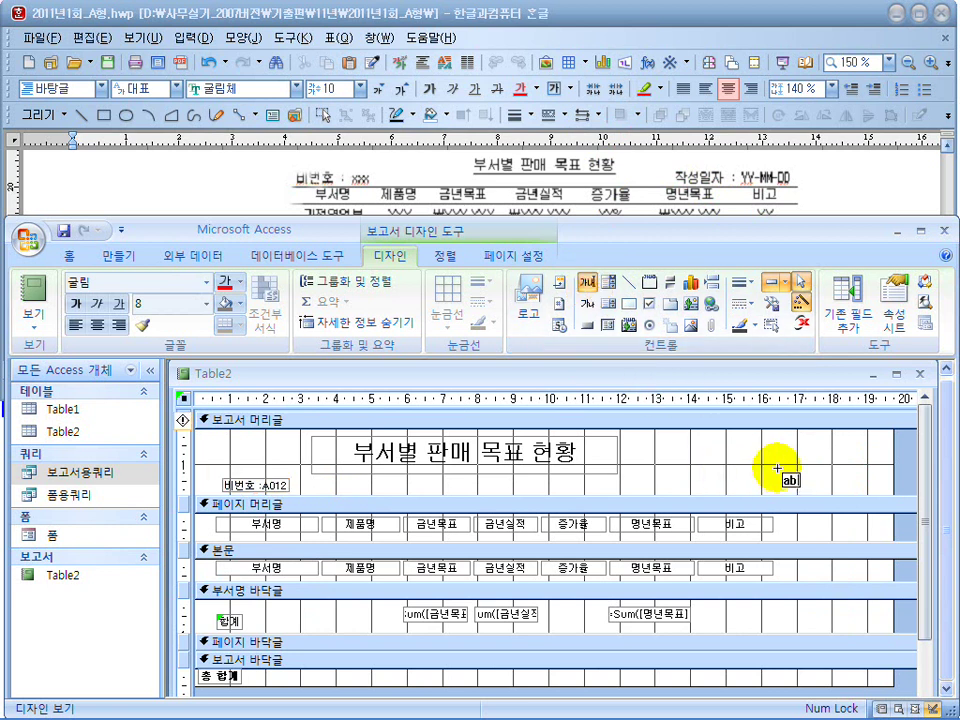
left_click(778, 468)
left_click(681, 480)
left_click(703, 478)
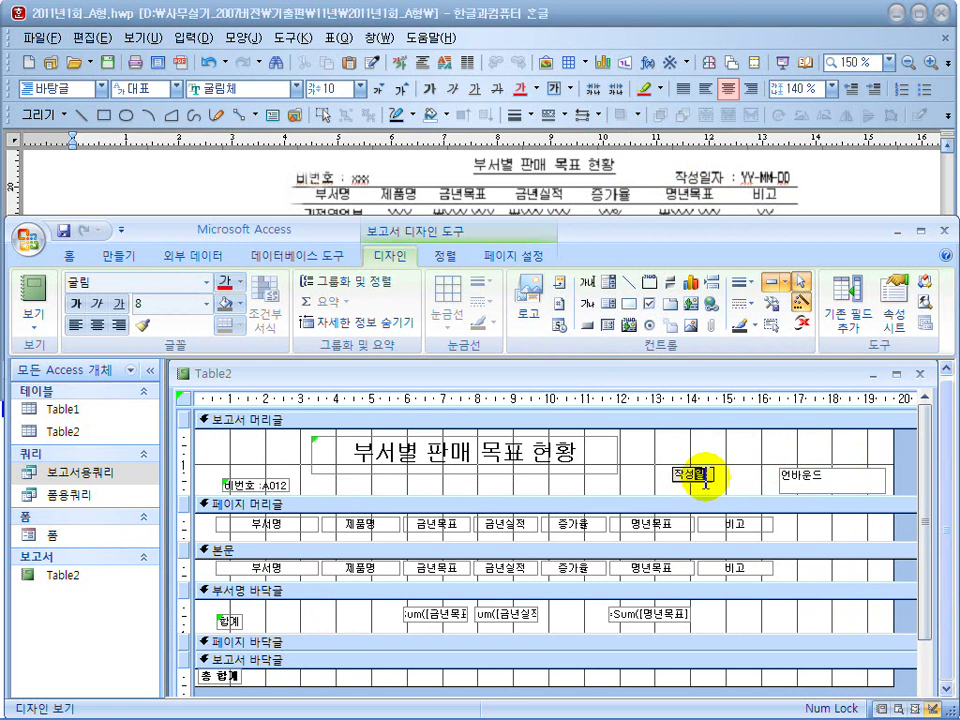
left_click(849, 491)
left_click_drag(886, 492, 735, 489)
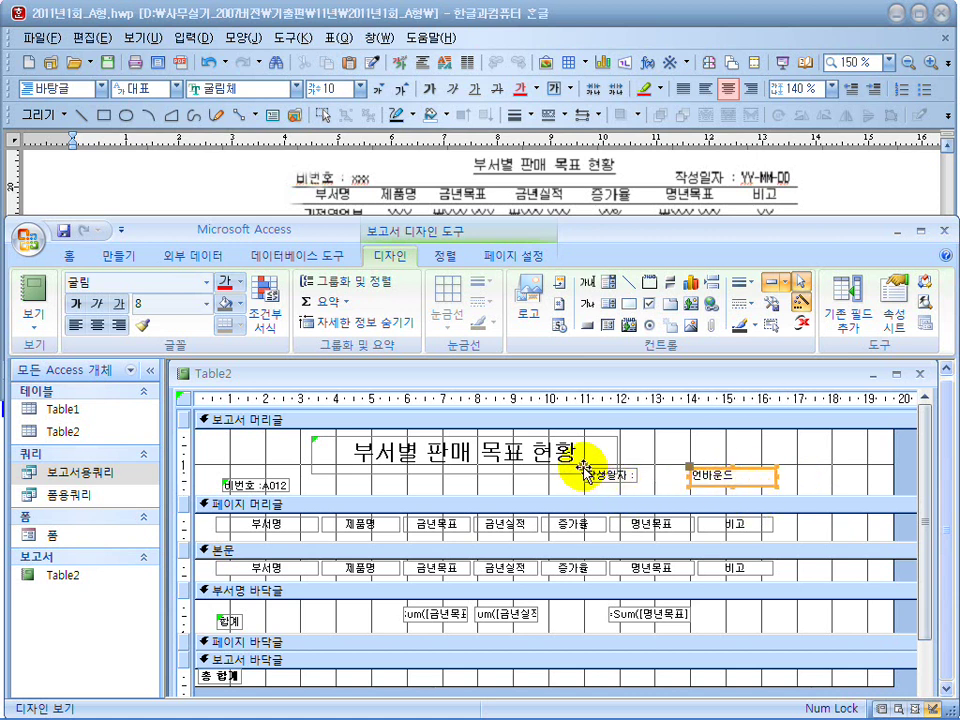
left_click_drag(584, 466, 633, 469)
left_click_drag(732, 486, 734, 484)
Set the 작성일자 text box's control source to =Date() with the format yy-mm-dd and close its properties.
right_click(731, 479)
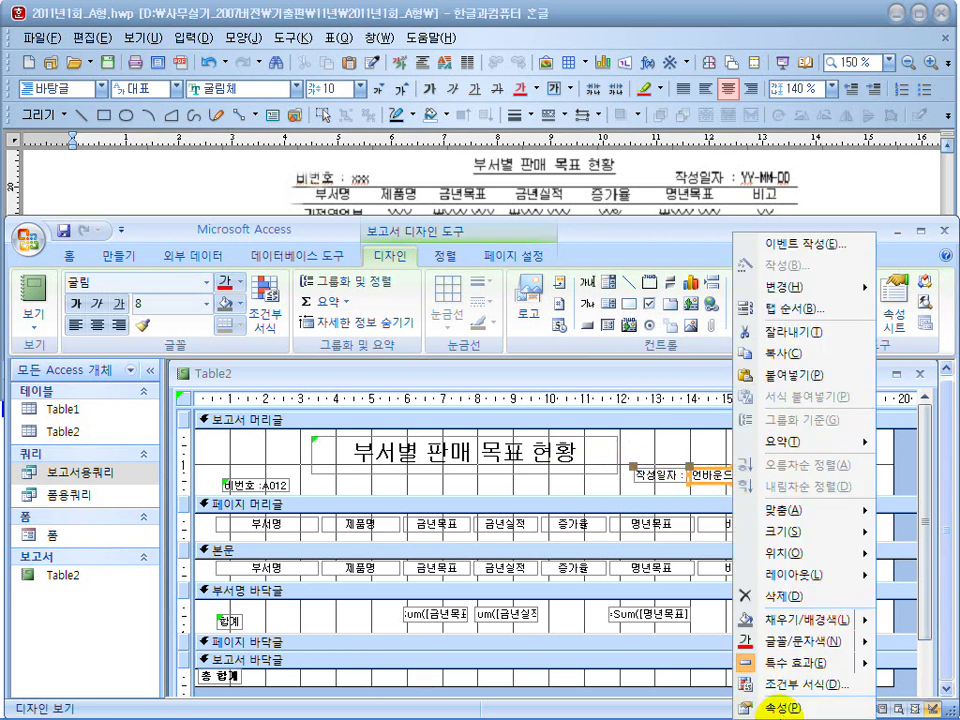
left_click(773, 701)
left_click_drag(517, 292, 607, 297)
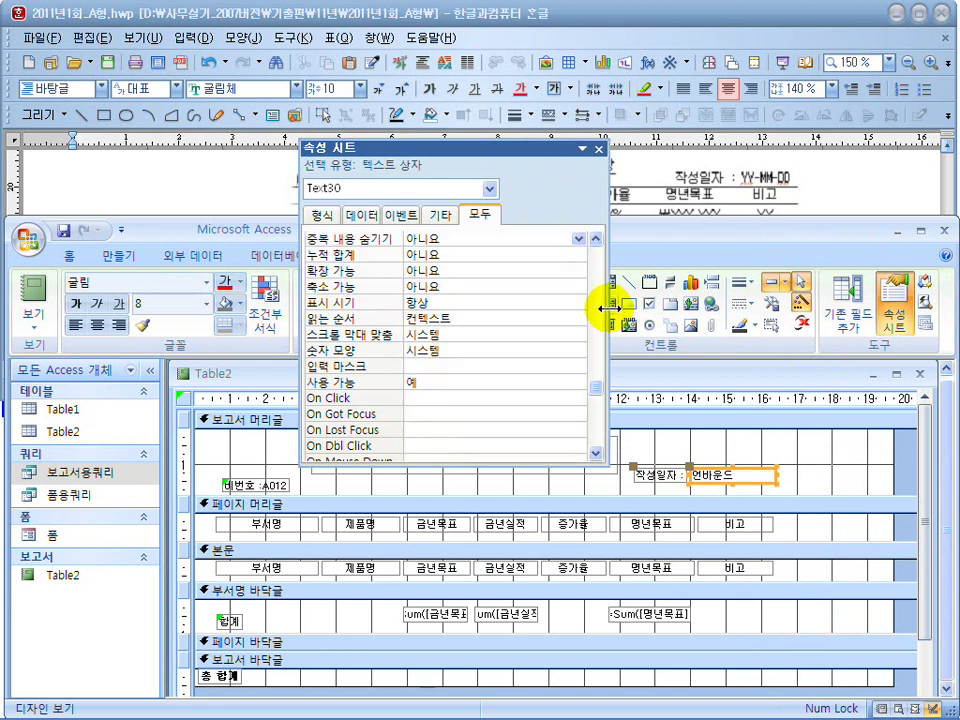
left_click(595, 342)
scroll(560, 320, "up", 10)
left_click(470, 253)
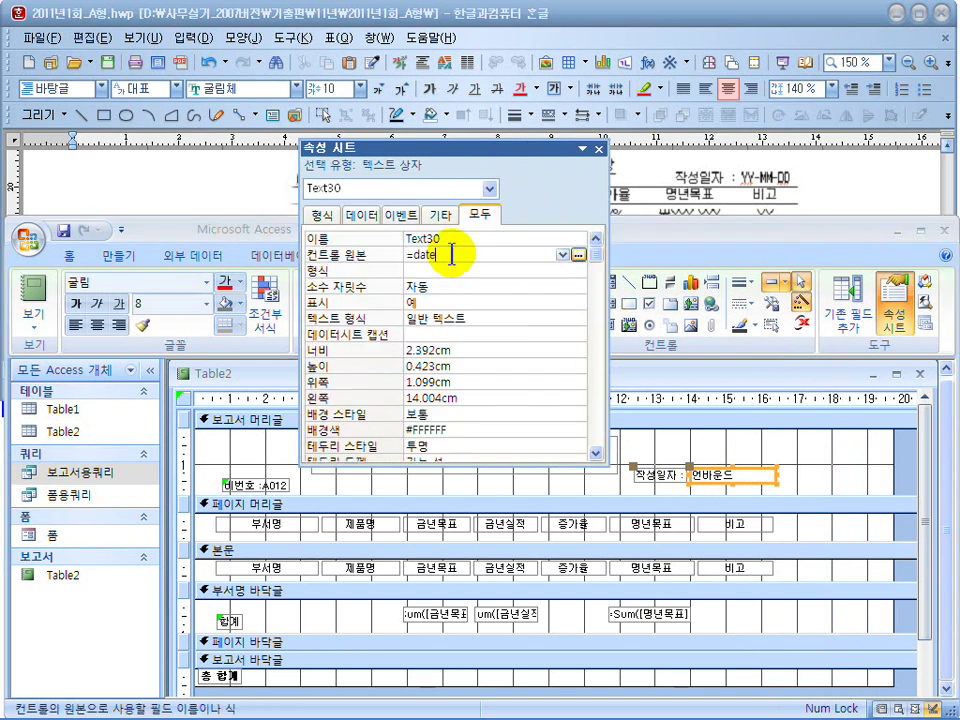
key("Return")
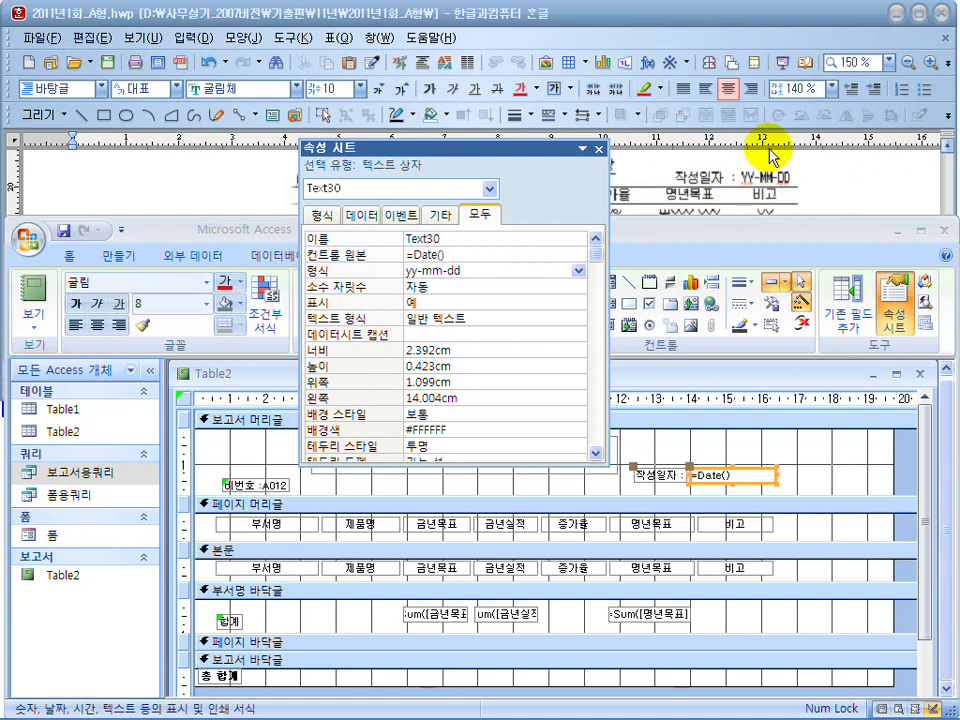
left_click(598, 149)
Narrow the report's width to about 17 cm and preview the report.
left_click_drag(890, 484, 796, 486)
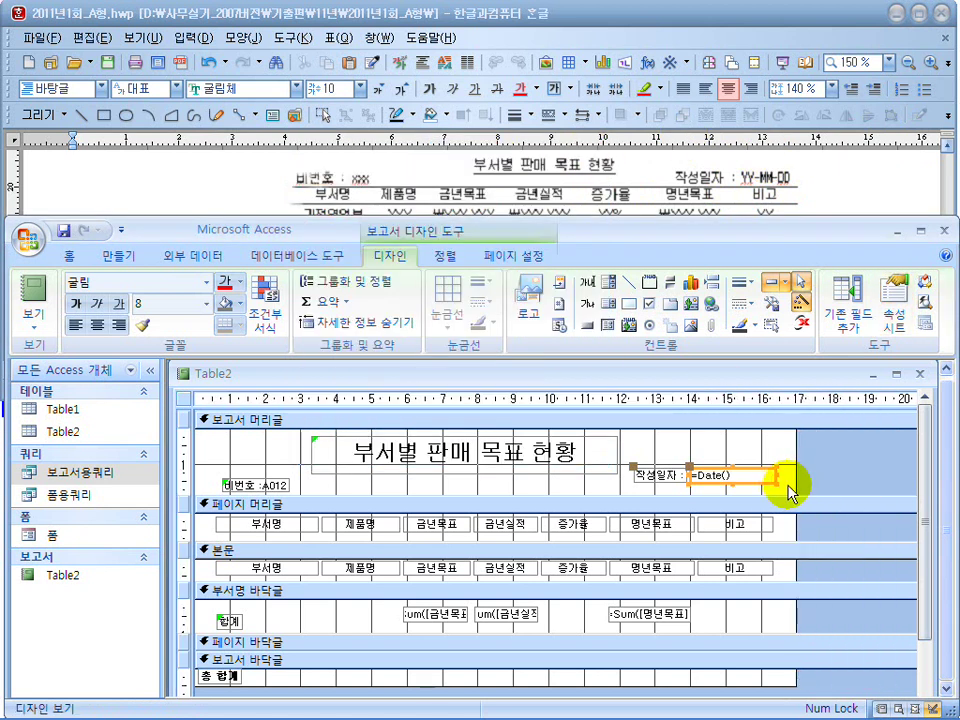
left_click(37, 288)
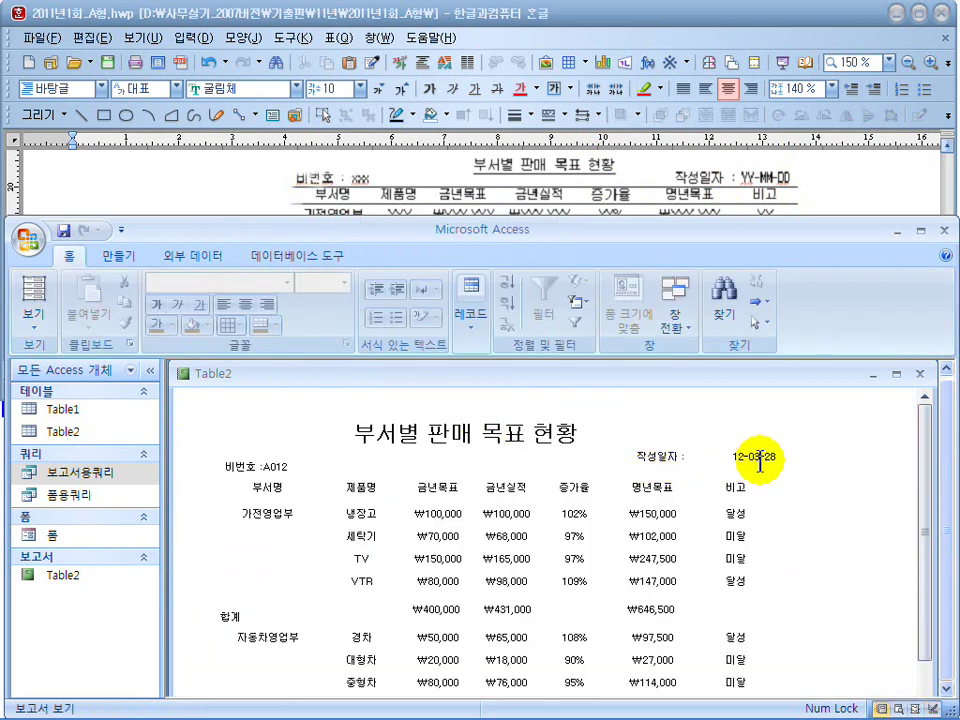
Left-align the date beside 작성일자 in the report header and preview the report.
left_click_drag(760, 458, 717, 461)
left_click(28, 322)
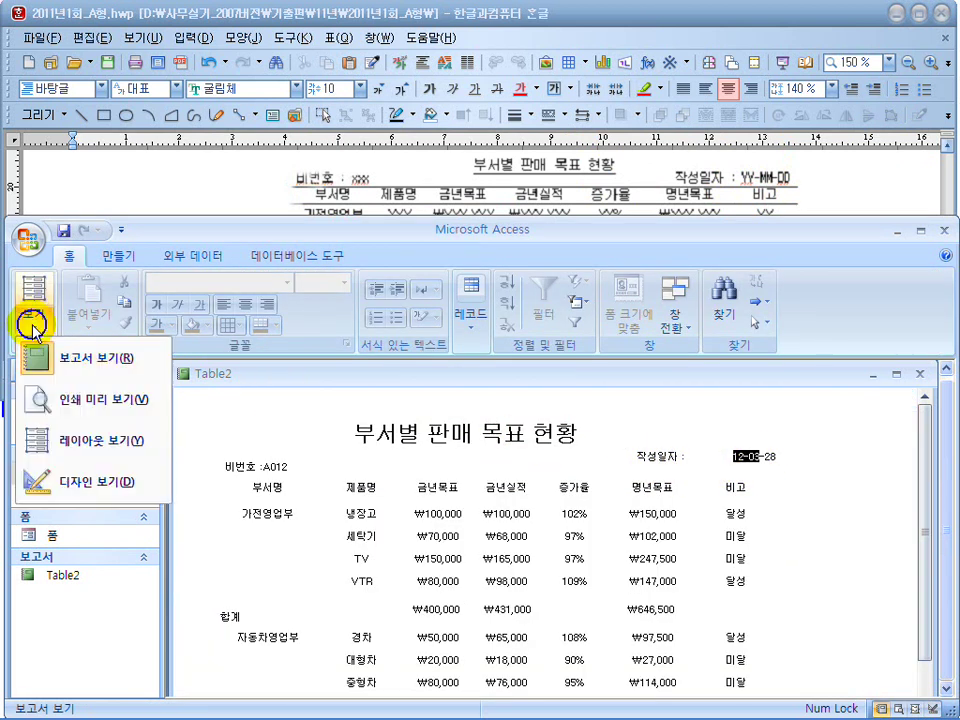
left_click(160, 463)
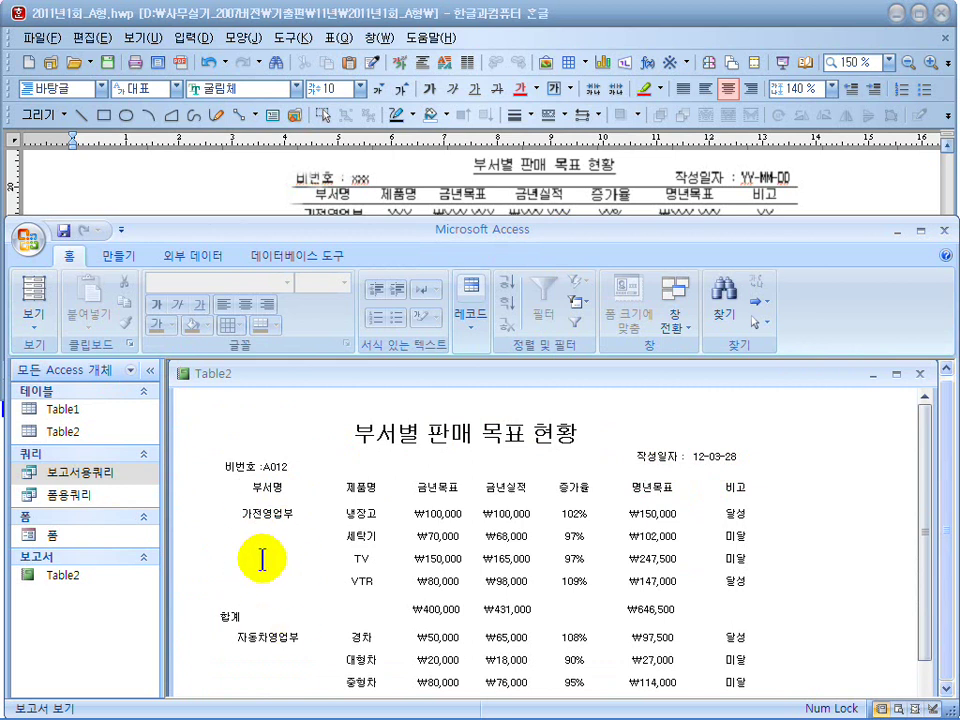
Examine the exam document's 소계 and 총계 conditions and its report layout against the totals in the Table2 report.
left_click(236, 178)
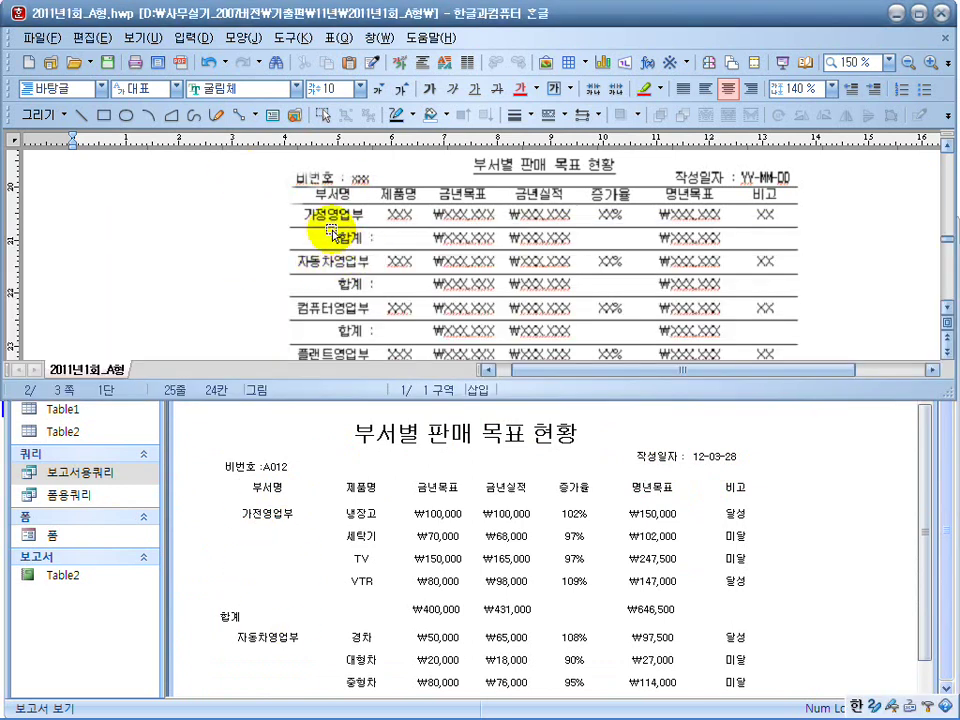
scroll(350, 255, "down", 2)
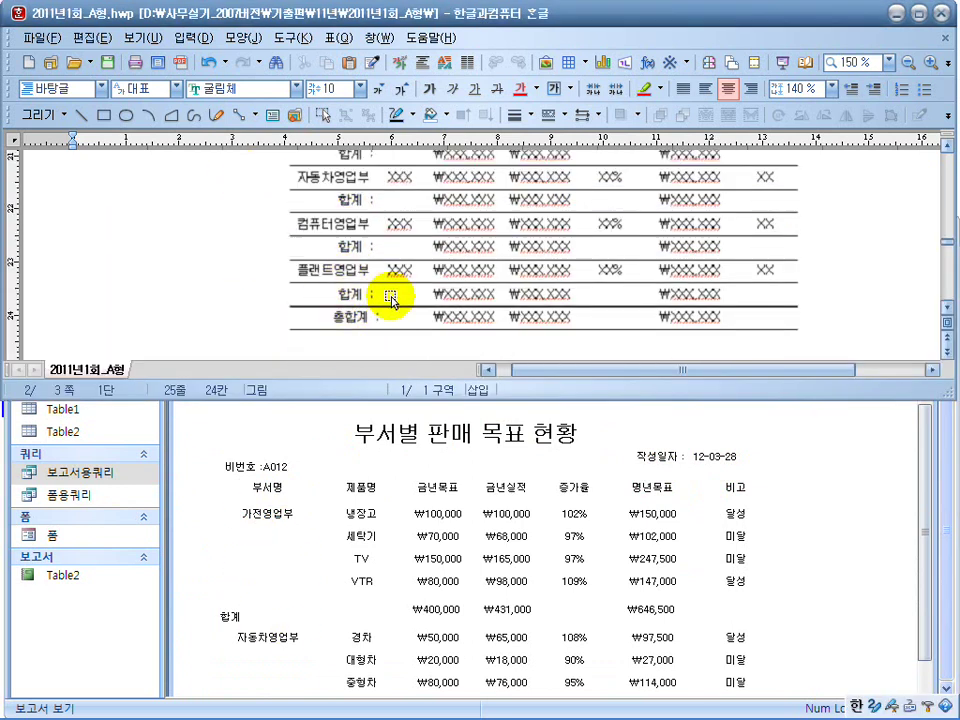
scroll(373, 338, "up", 8)
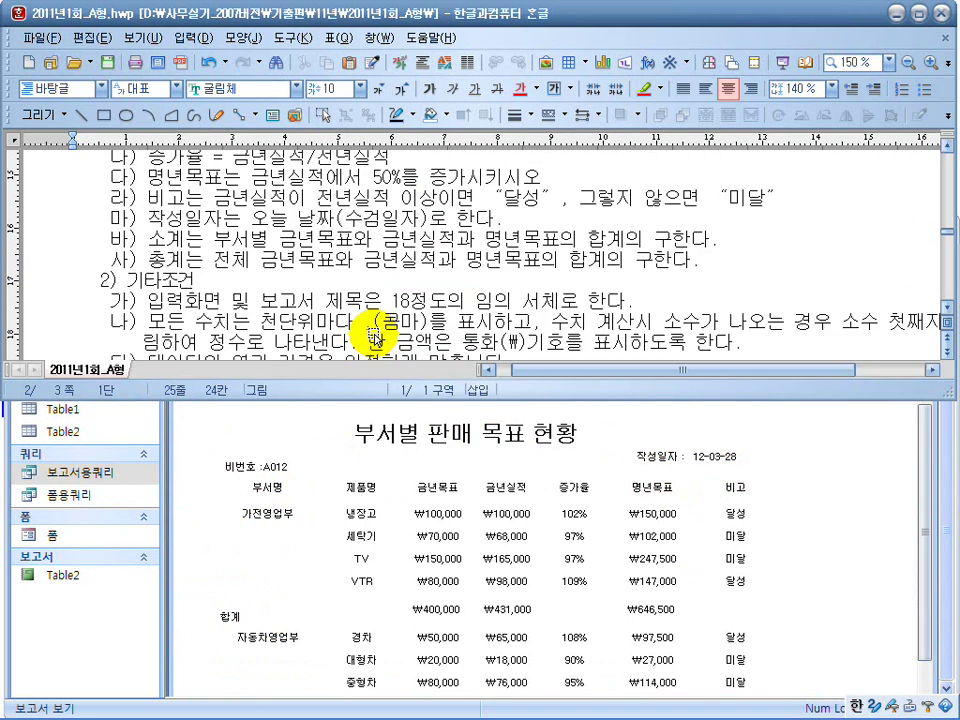
left_click_drag(214, 264, 585, 262)
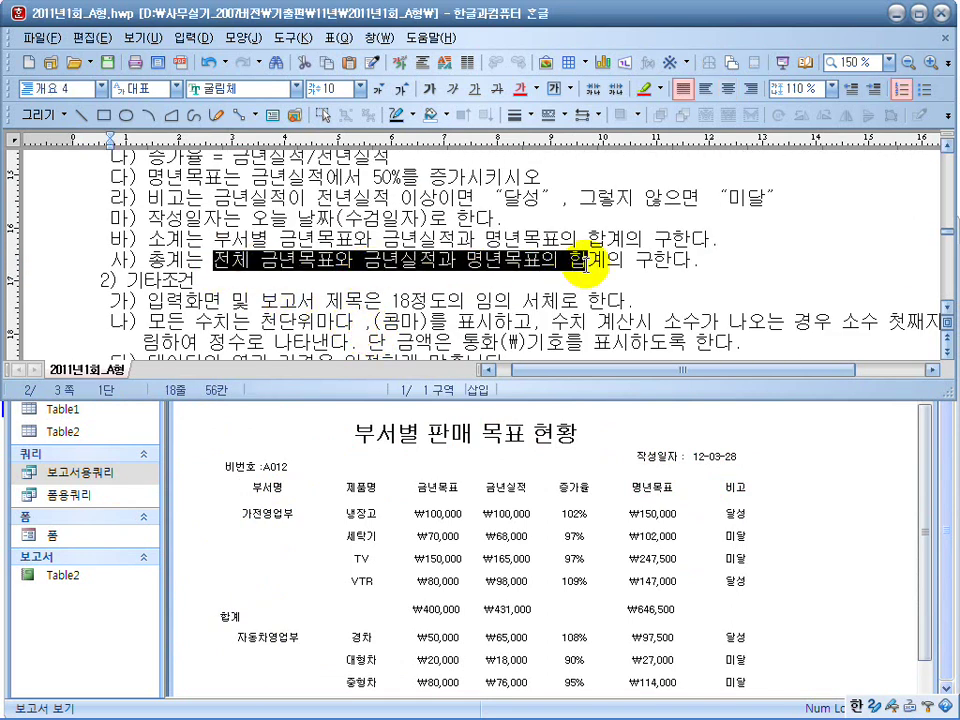
left_click_drag(306, 239, 483, 262)
scroll(399, 439, "down", 5)
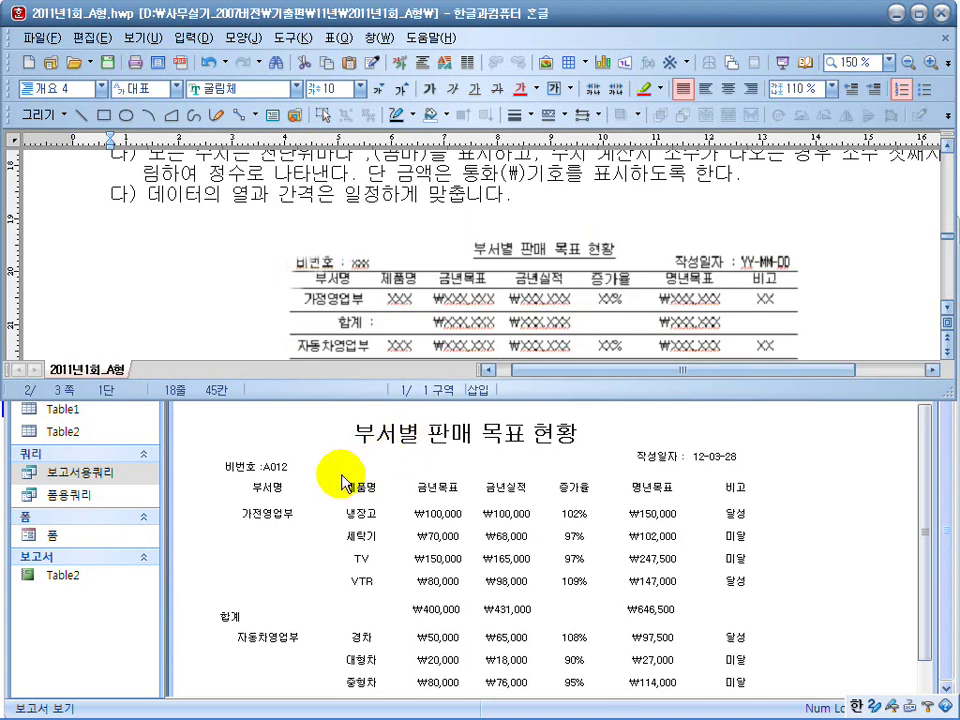
left_click(343, 476)
scroll(340, 475, "down", 1)
scroll(341, 476, "down", 3)
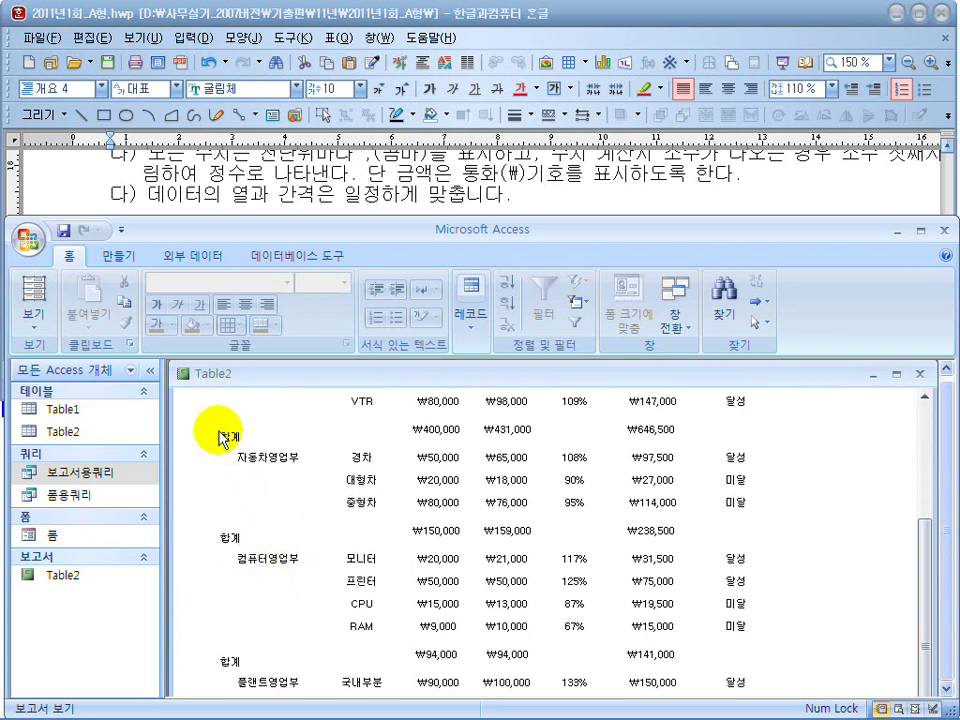
Move the 합계 label level with its sums under the 부서명 column and place the 총 합계 label beneath it in 보고서 바닥글.
left_click(37, 318)
left_click(68, 482)
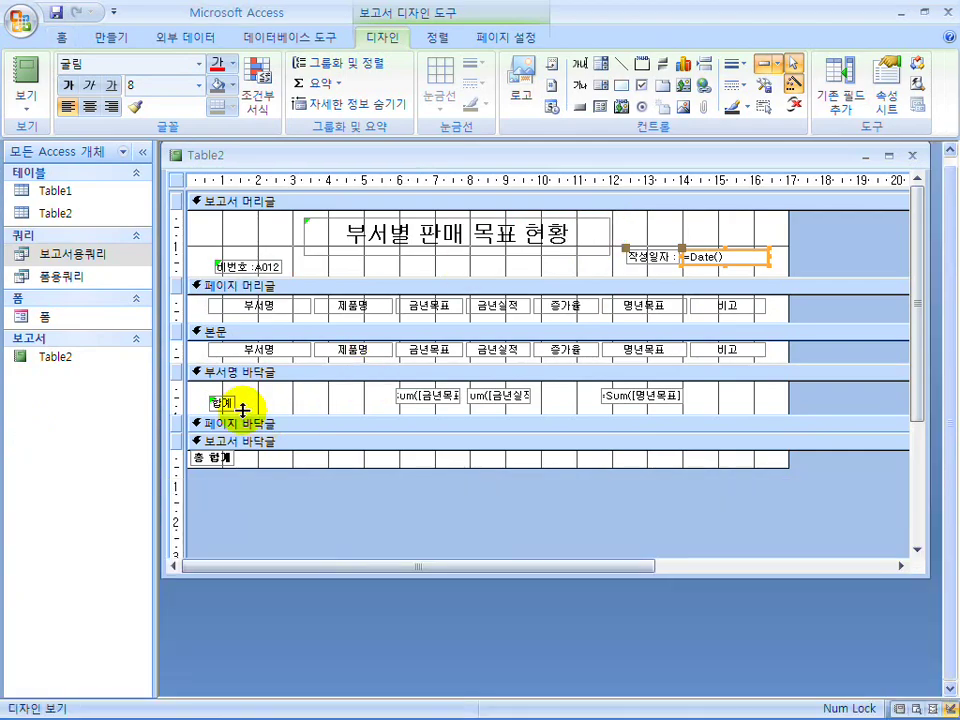
left_click_drag(228, 412, 246, 396)
left_click(210, 467)
left_click_drag(210, 467, 246, 464)
left_click(208, 467)
key("Delete")
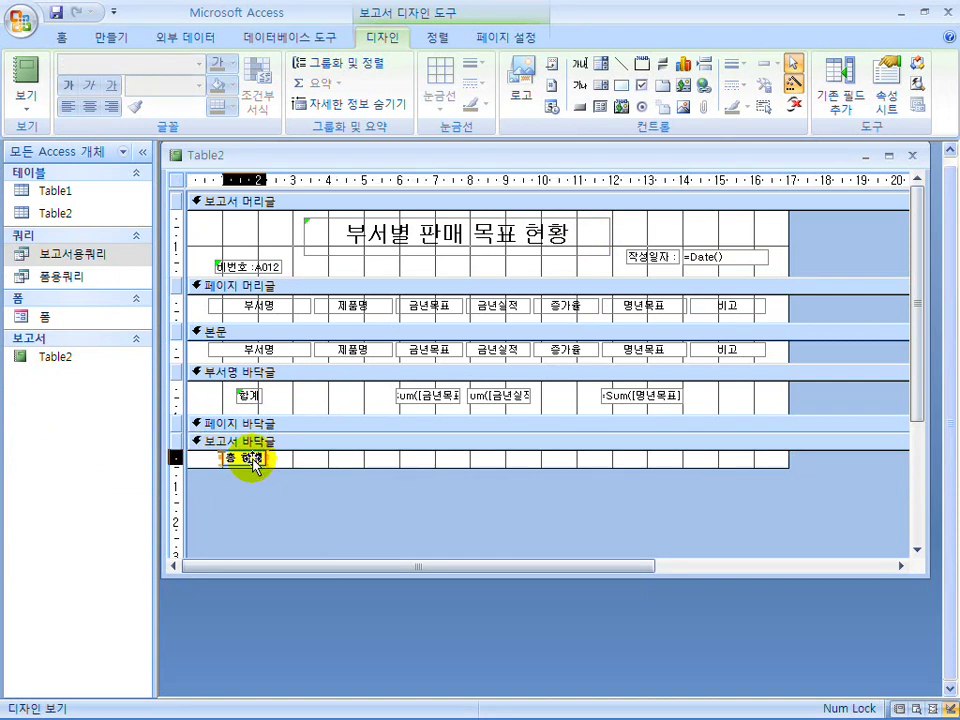
left_click_drag(250, 461, 257, 460)
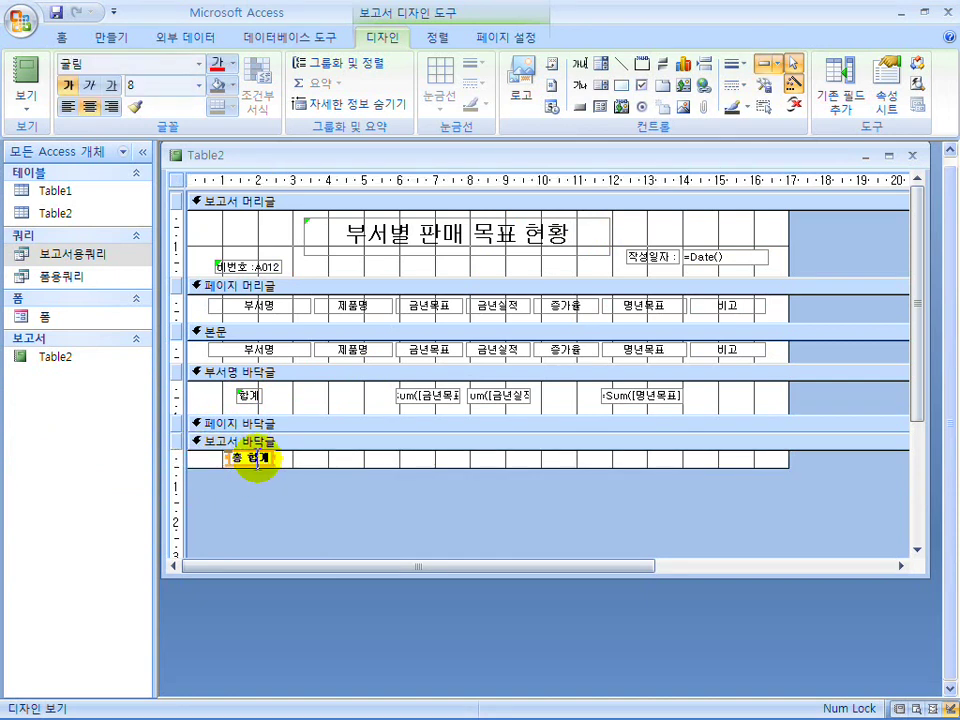
Copy the 금년목표, 금년실적 and 명년목표 sum boxes from 부서명 바닥글 into 보고서 바닥글, aligned with their columns beside 총 합계.
left_click(369, 416)
left_click_drag(371, 414, 718, 396)
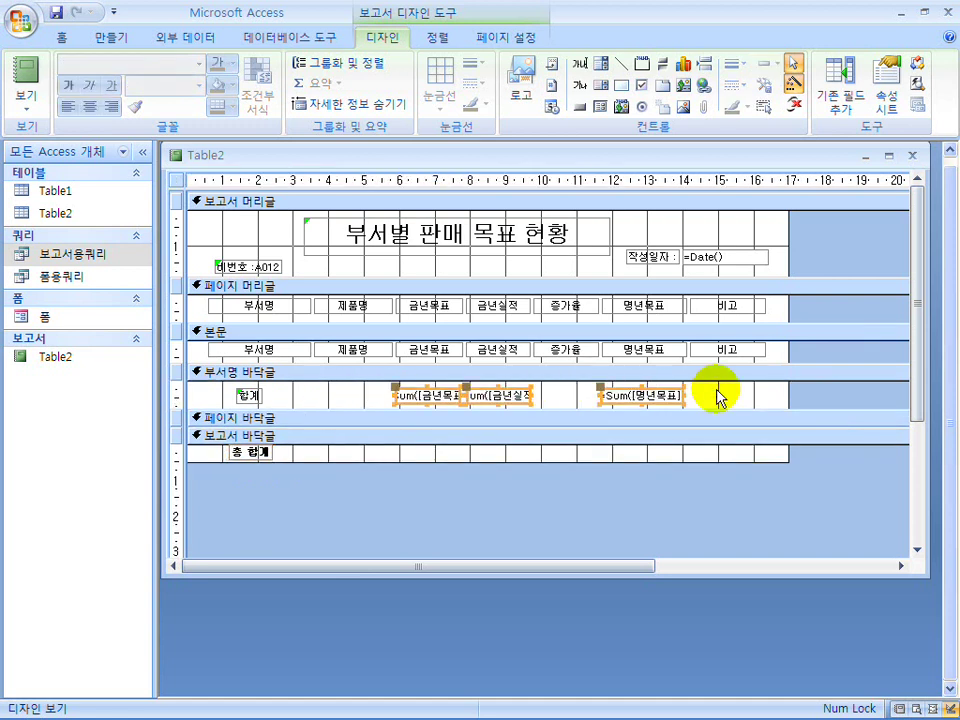
left_click(548, 436)
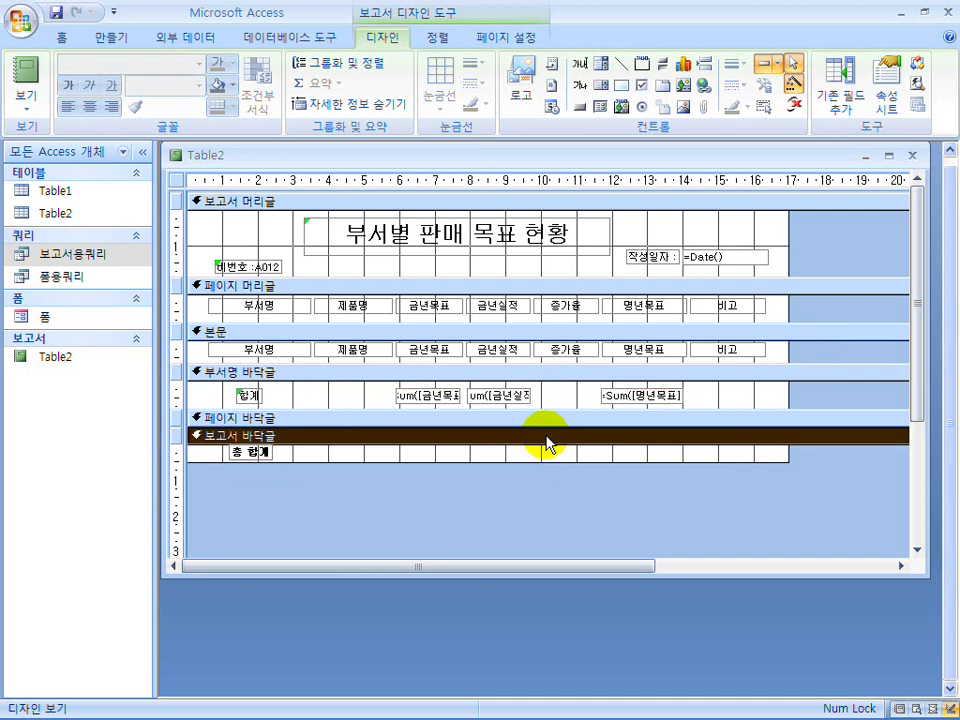
key("ctrl+v")
left_click_drag(402, 460, 625, 465)
key("Up")
key("Up")
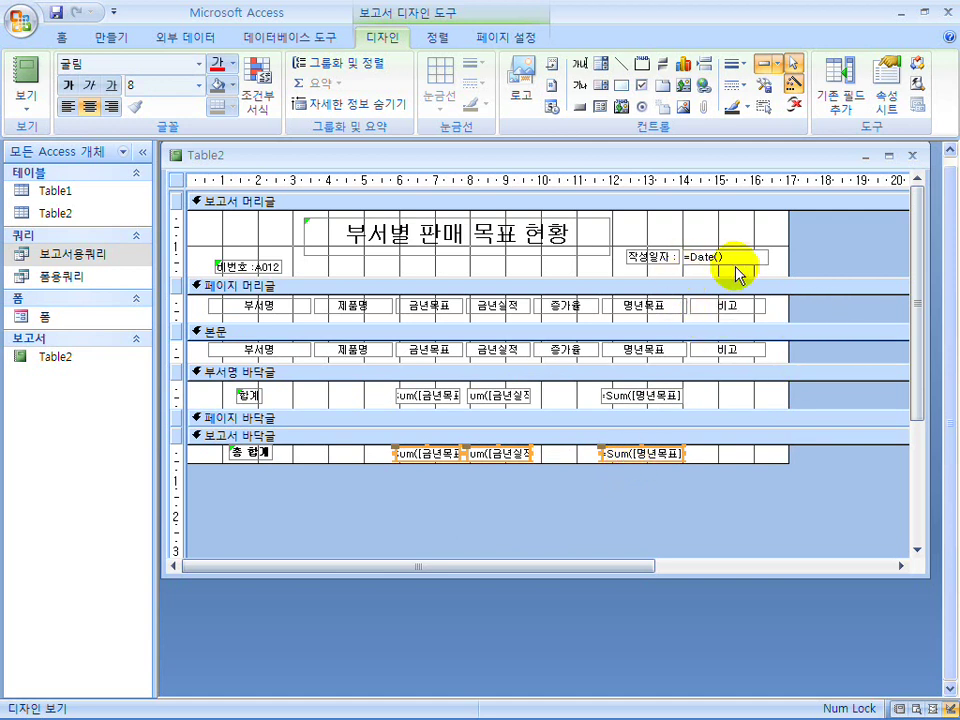
Move the 작성일자 label and date box down level with the 비번호 label and preview the report.
left_click_drag(756, 272, 661, 276)
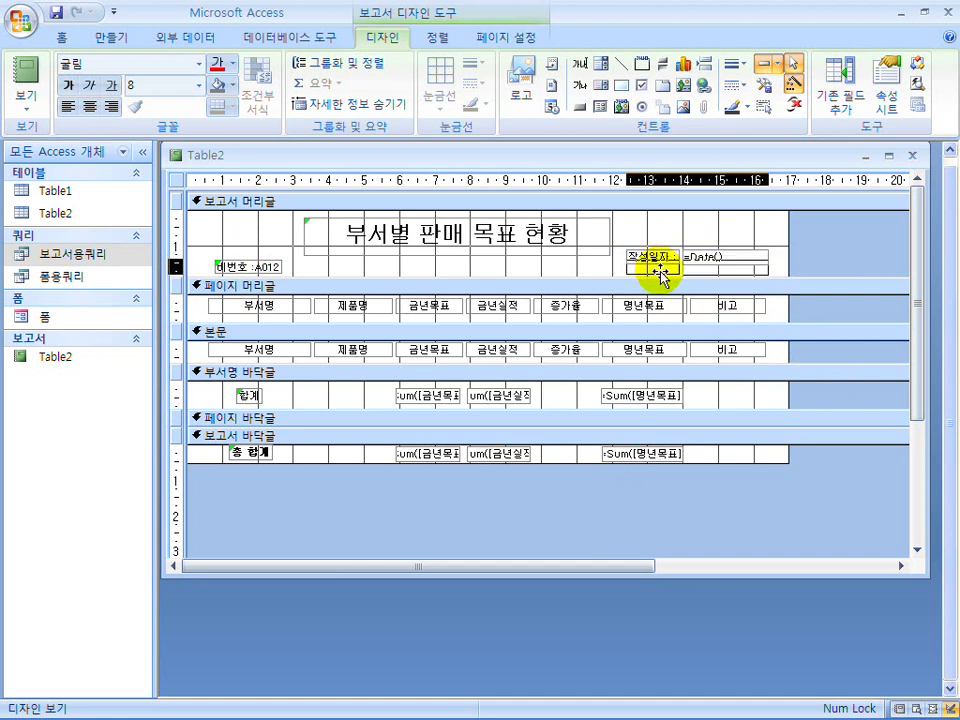
left_click(25, 72)
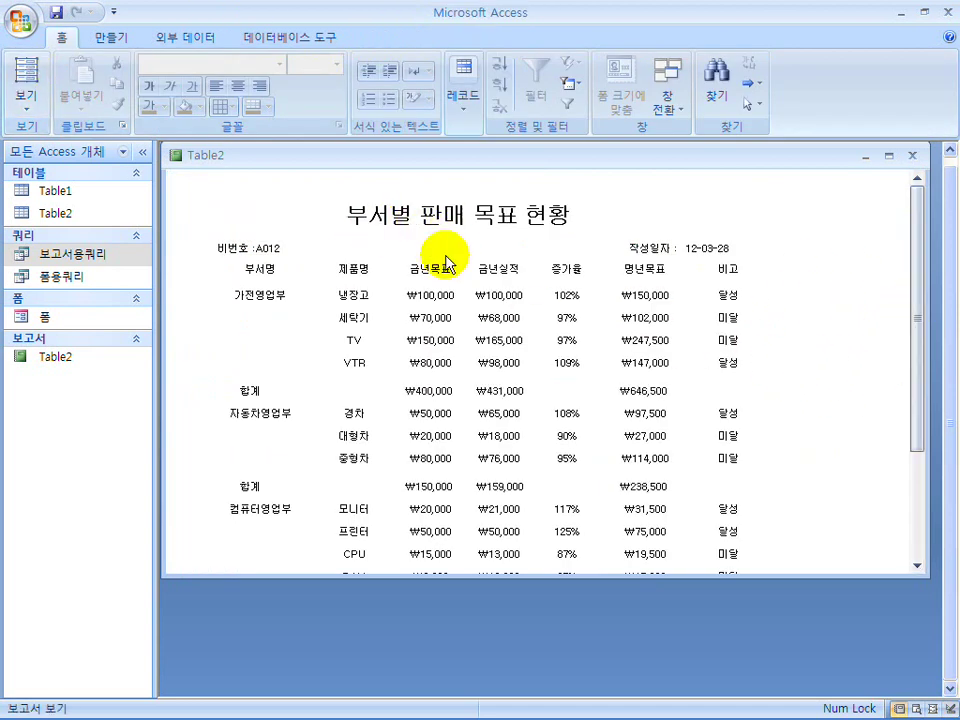
double_click(560, 35)
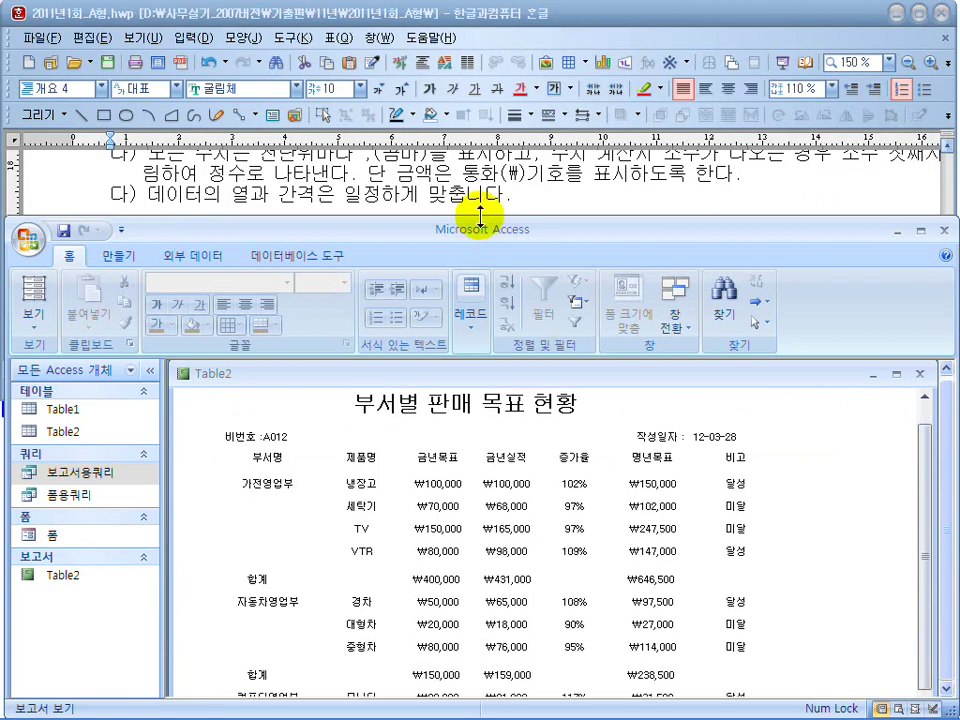
Check the title style in the exam document and underline the report title 부서별 판매 목표 현황.
left_click(478, 205)
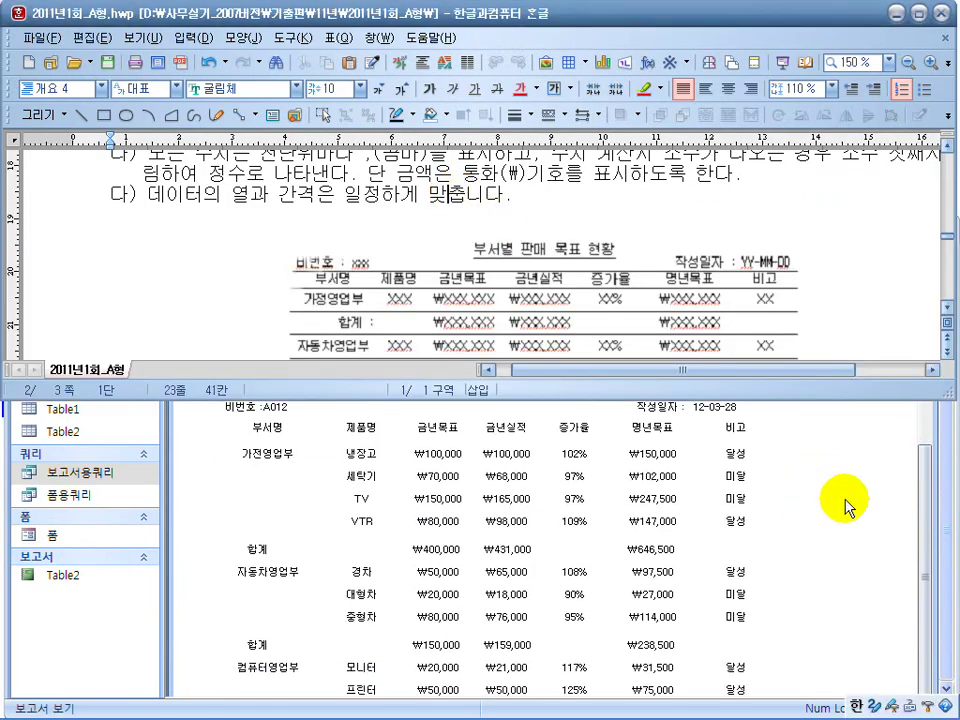
left_click(841, 503)
left_click(34, 316)
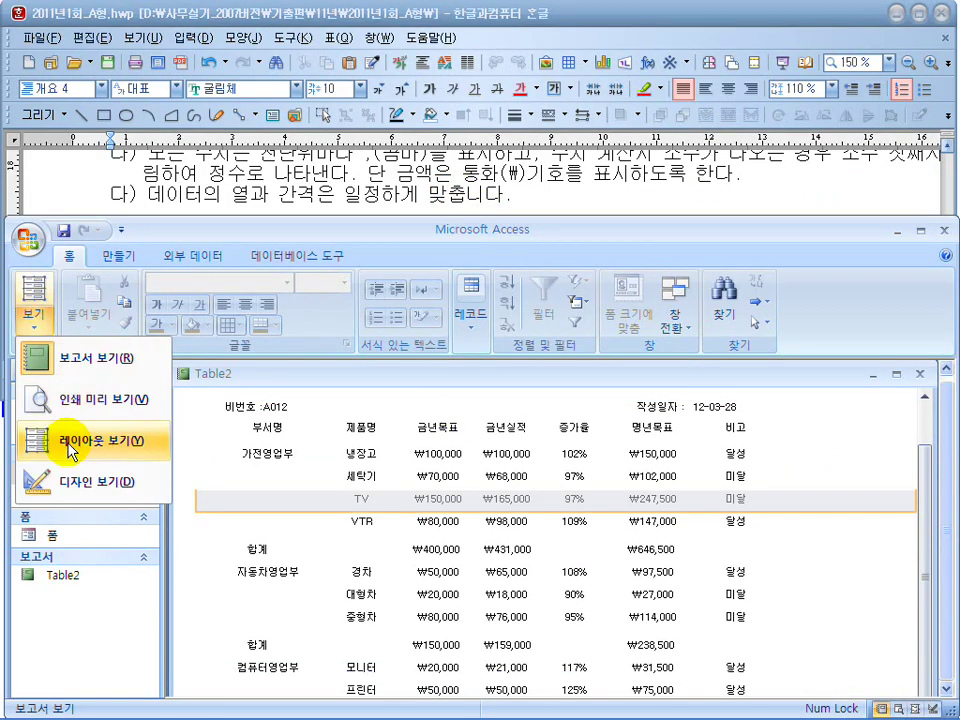
left_click(42, 480)
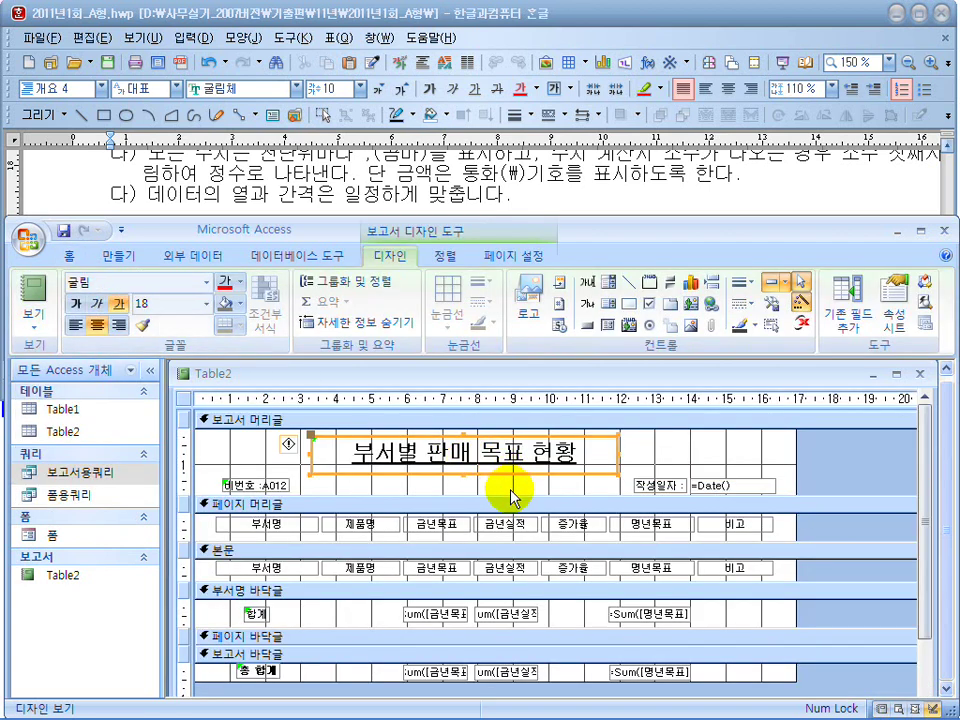
Nudge the title slightly right, heighten 보고서 머리글 and move the 비번호 and 작성일자 controls down to about 2 cm.
left_click_drag(522, 473, 531, 513)
left_click_drag(763, 508, 238, 477)
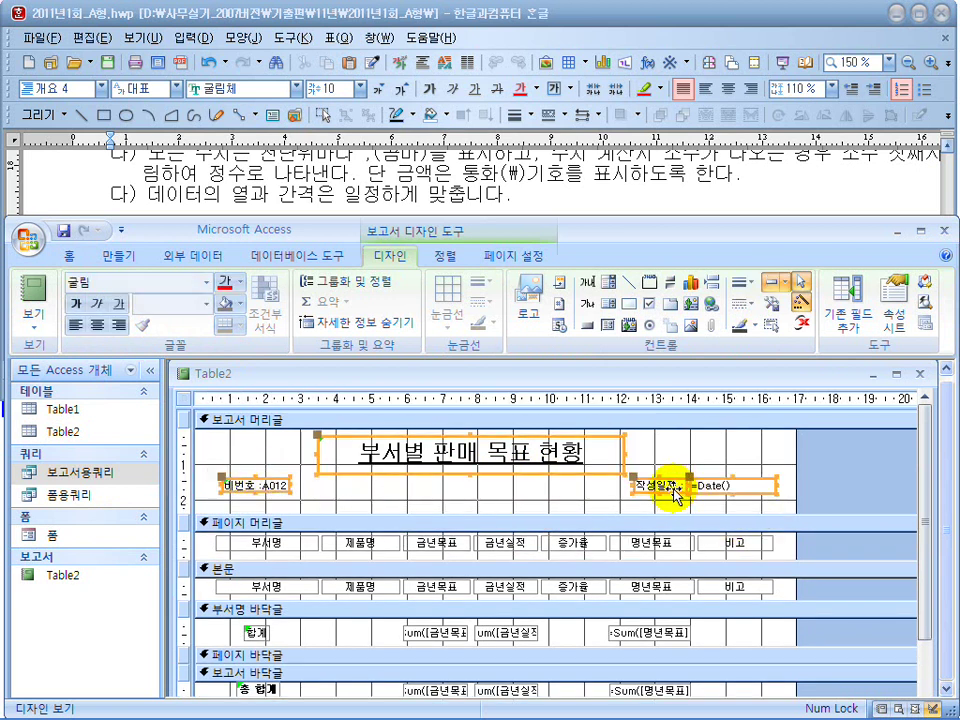
left_click_drag(745, 512, 257, 489)
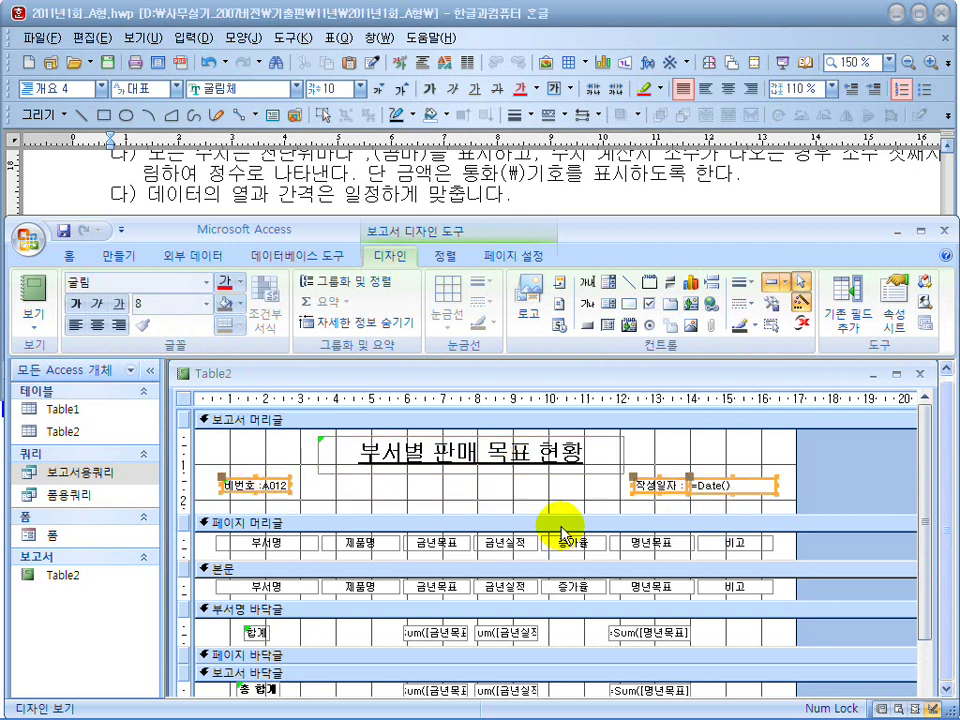
left_click_drag(679, 494, 680, 508)
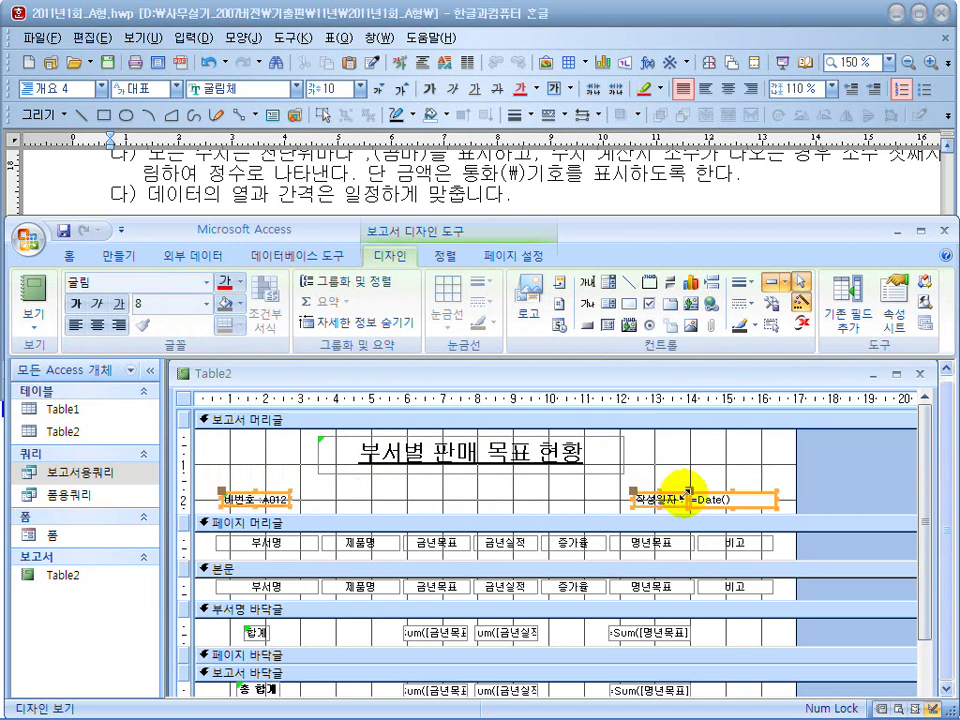
left_click(686, 470)
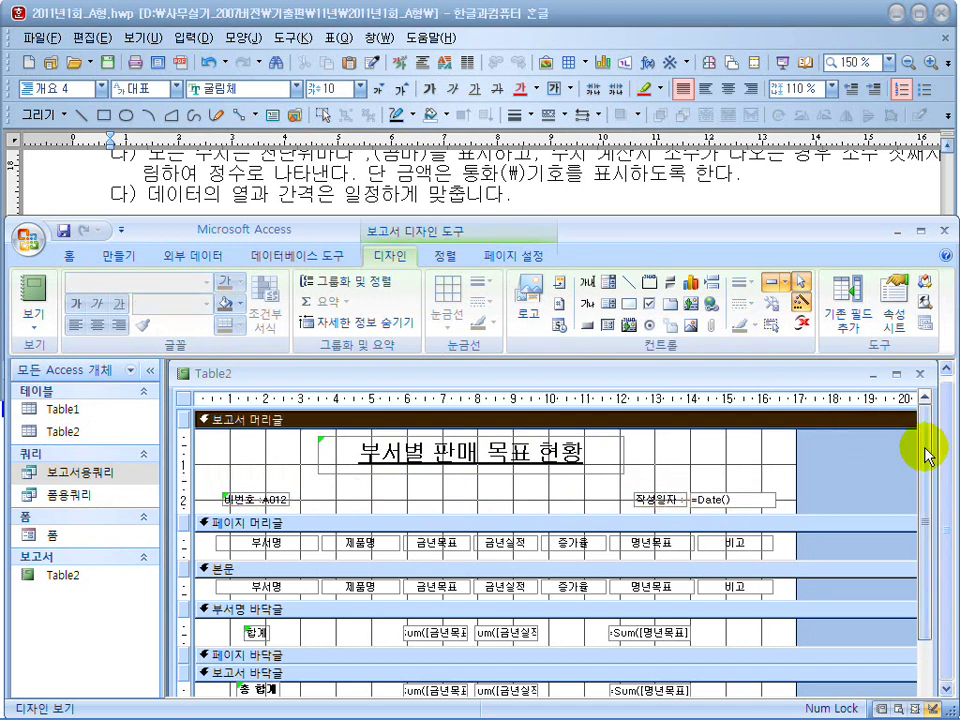
Preview the report and enlarge its window to view more of the department groups.
left_click_drag(932, 447, 827, 454)
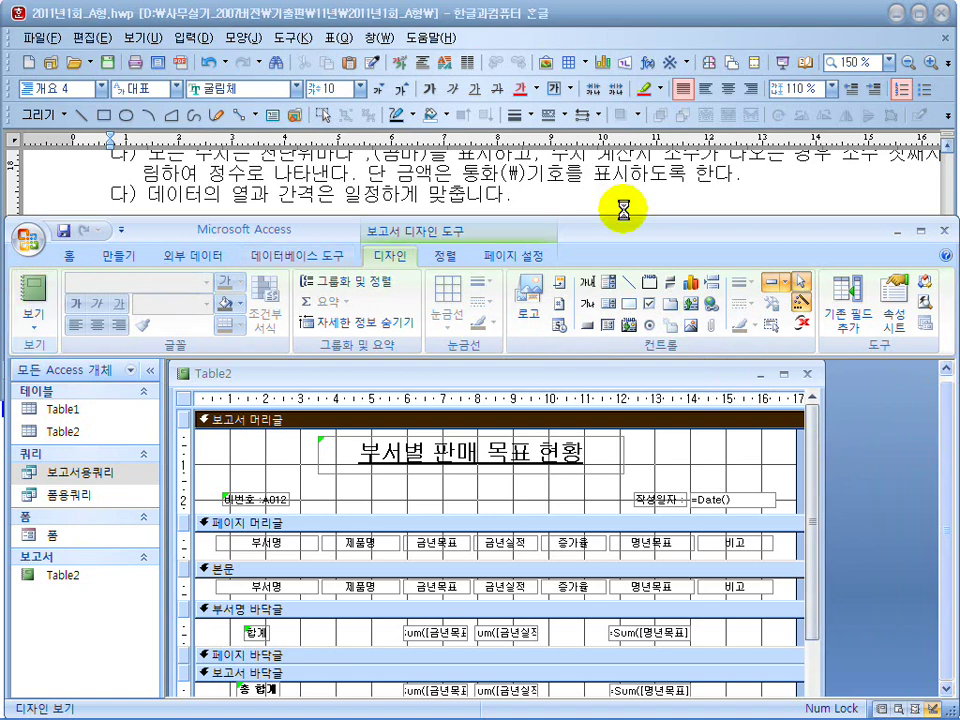
double_click(632, 232)
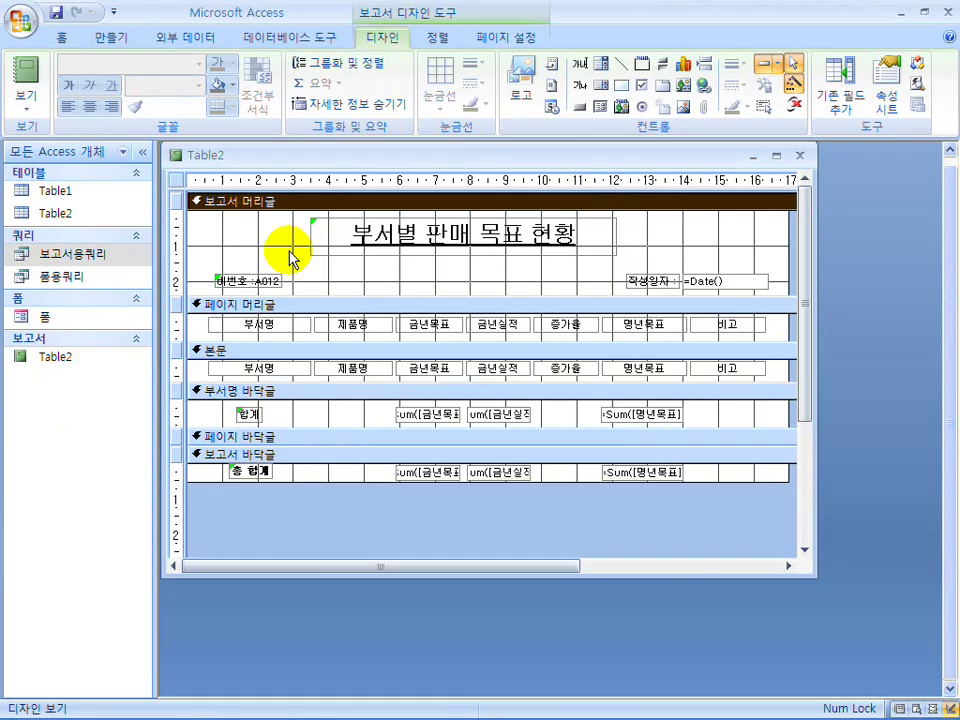
left_click(28, 80)
left_click_drag(815, 577, 903, 675)
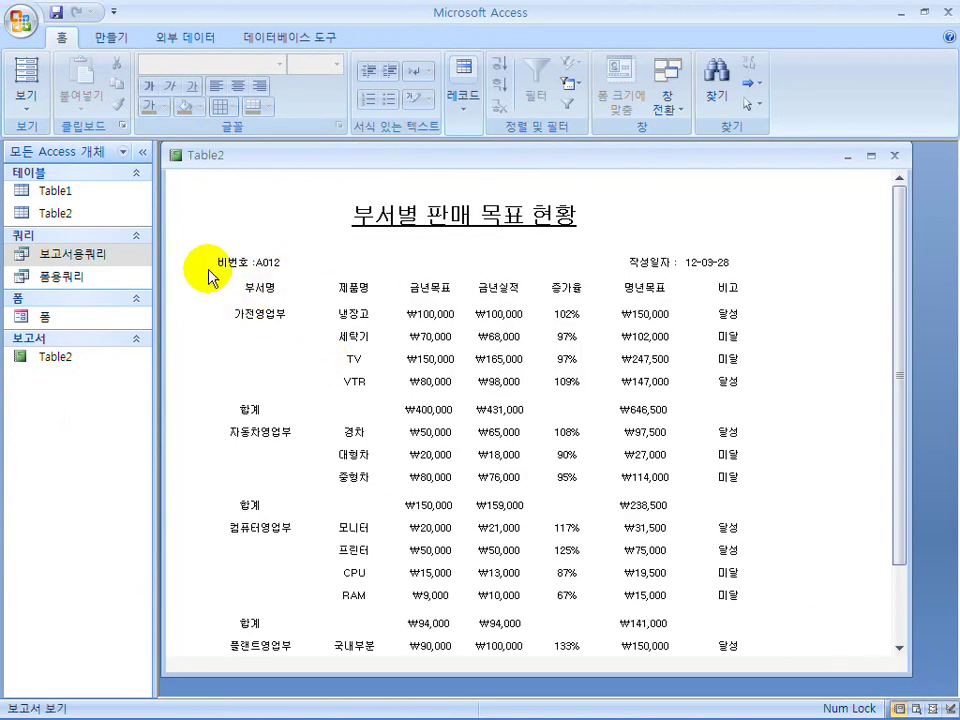
Shift the 비번호 label slightly right in 보고서 머리글, to start just past the 1 cm mark.
left_click(15, 96)
left_click(50, 262)
left_click(258, 285)
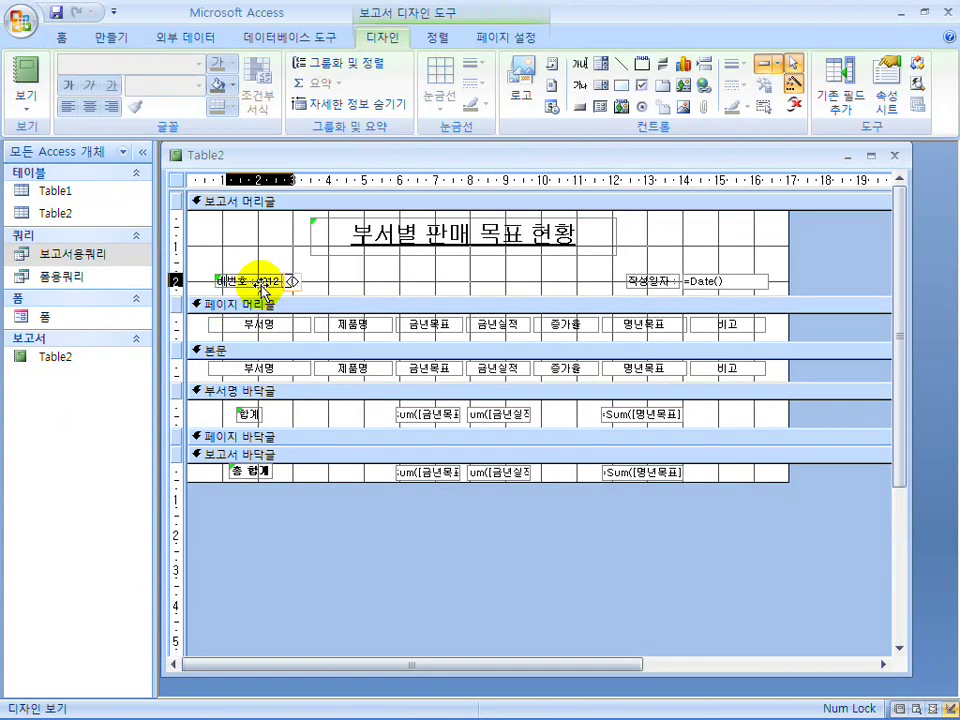
left_click_drag(267, 286, 268, 286)
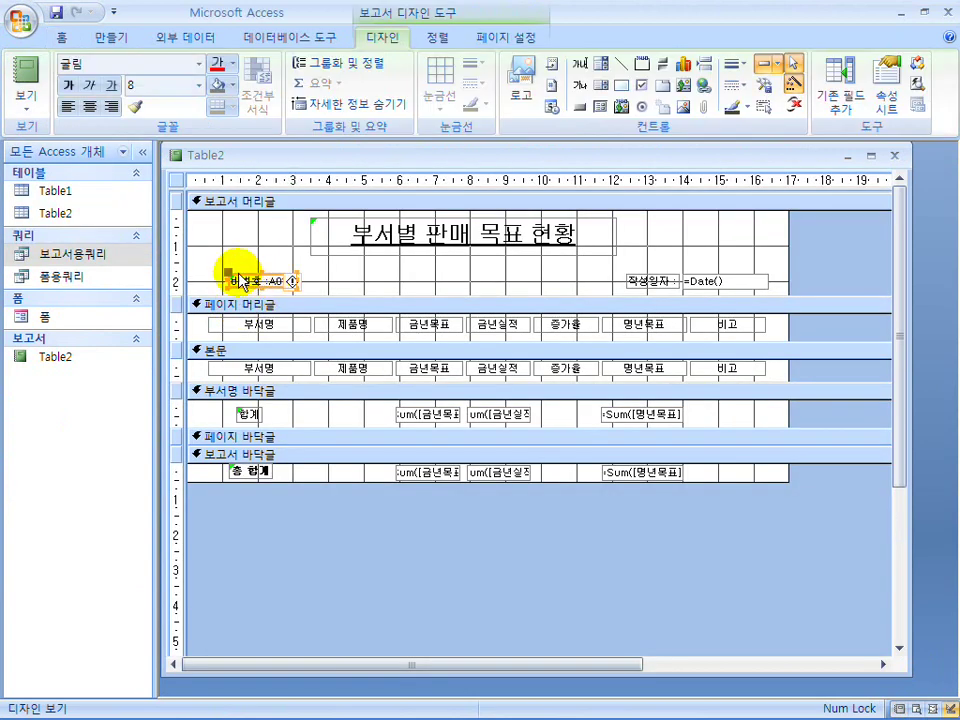
Show the report in print preview and apply a wider preset for its page margins.
left_click(35, 106)
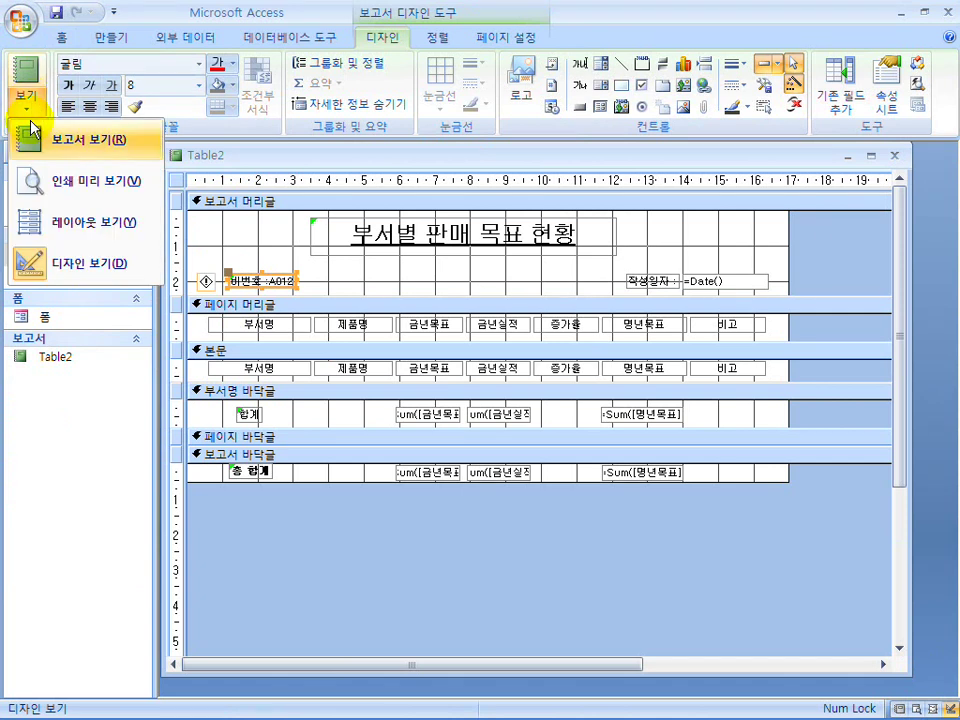
left_click(40, 188)
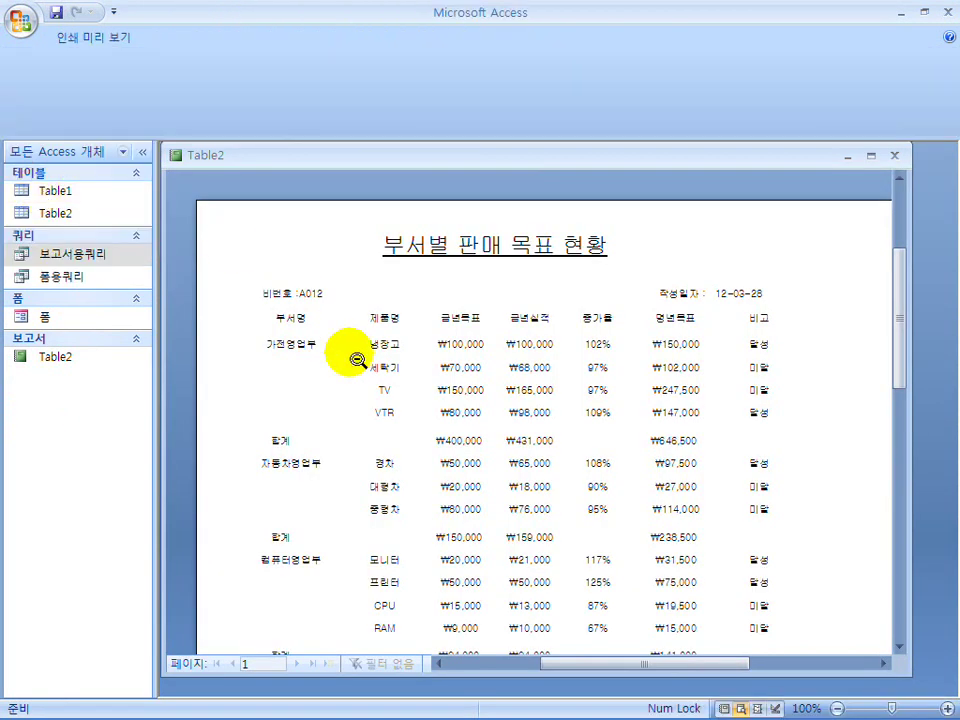
left_click(195, 104)
left_click(227, 322)
Set the report page's top margin to 60 and close the print preview.
left_click(334, 101)
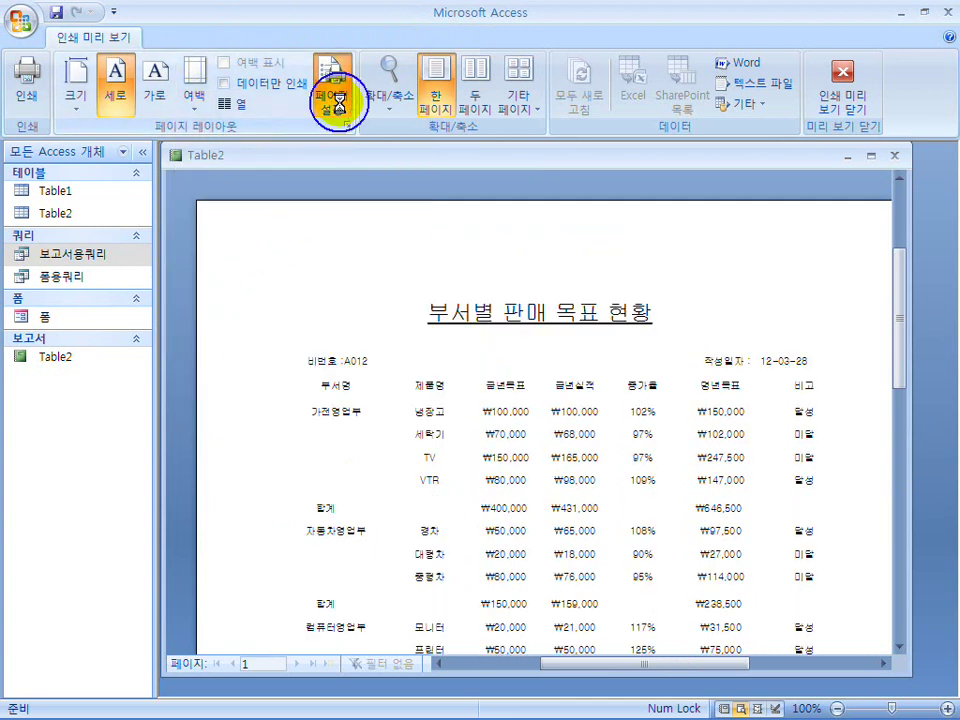
left_click_drag(441, 204, 313, 190)
type("60")
left_click(432, 412)
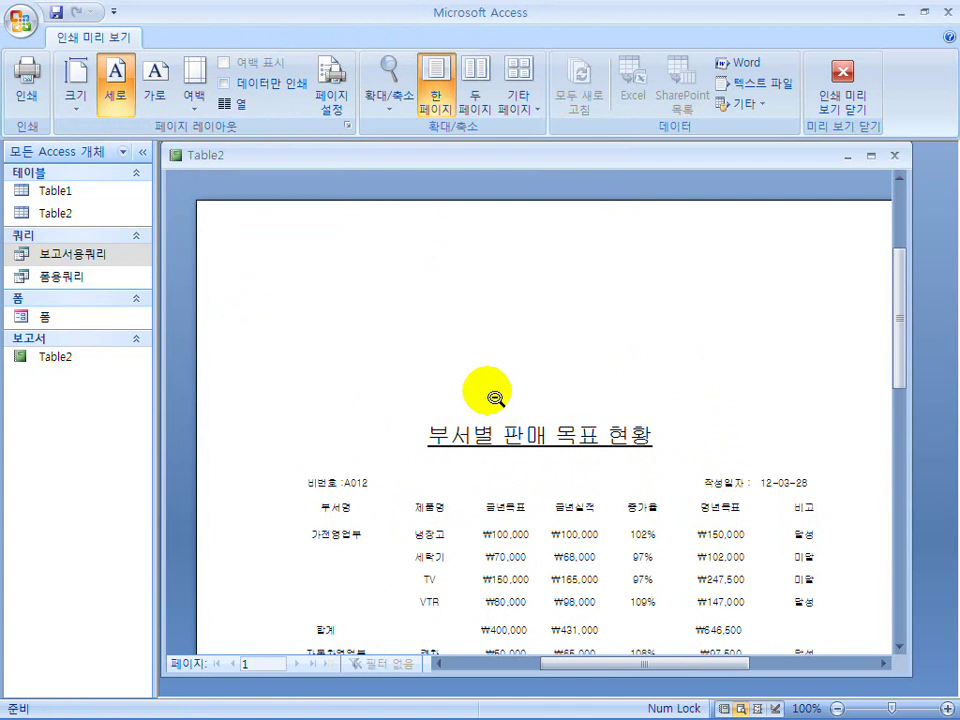
left_click(840, 100)
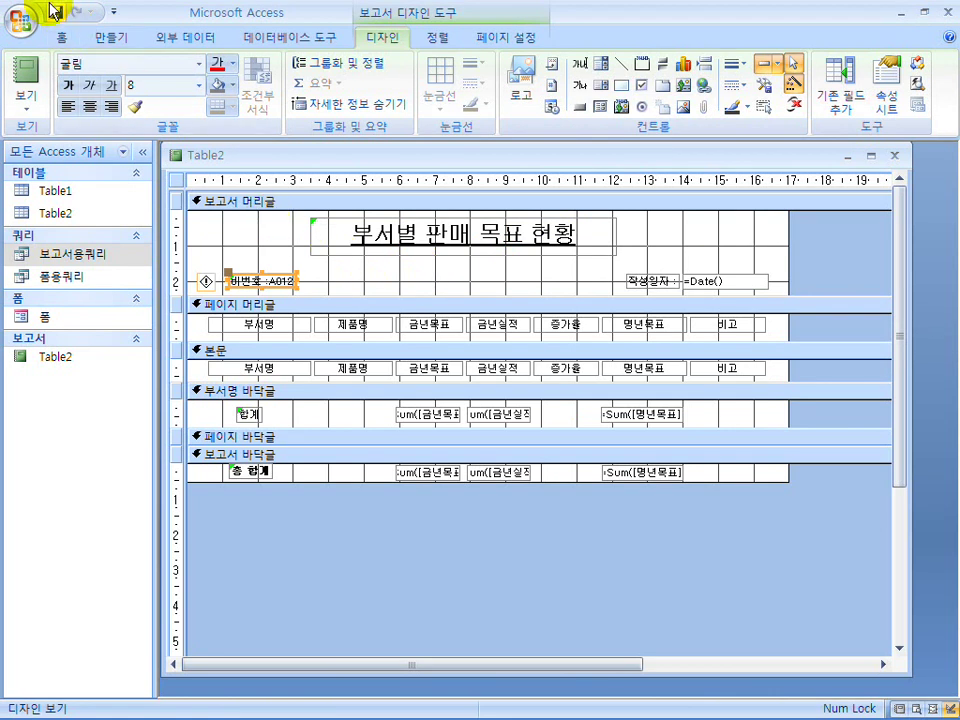
Close the Table2 report and rename it as 보고서.
left_click(58, 358)
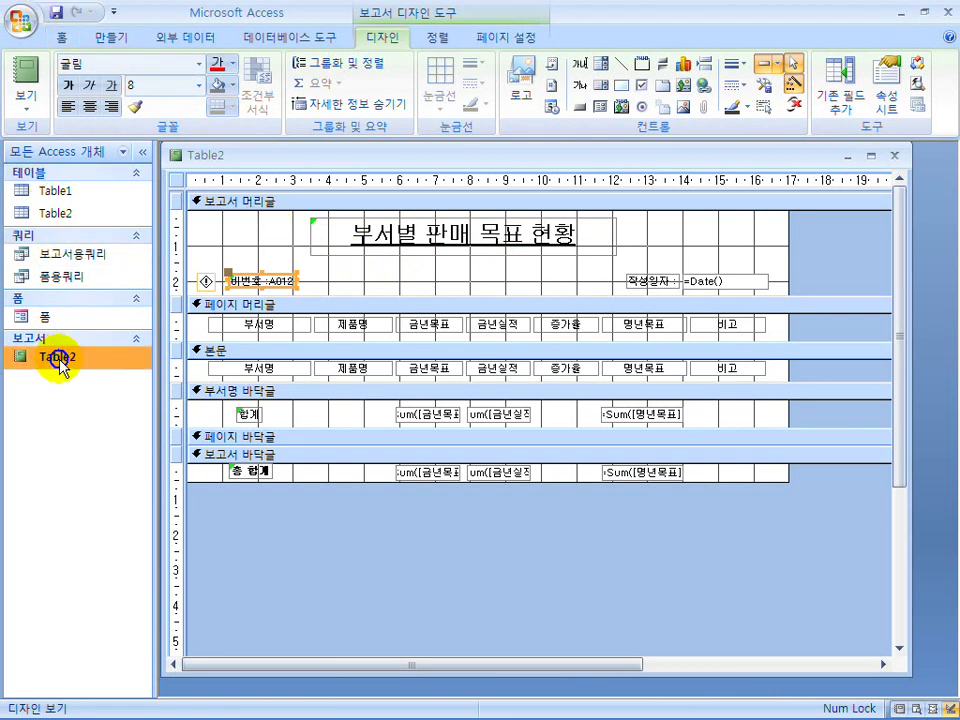
left_click(112, 369)
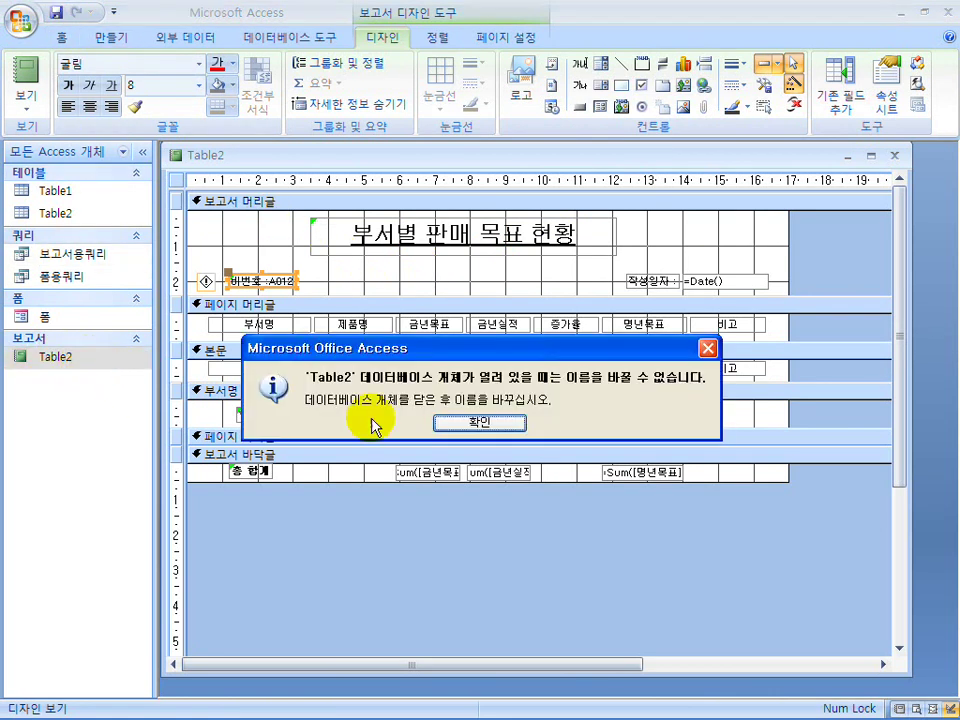
left_click(472, 418)
left_click(895, 157)
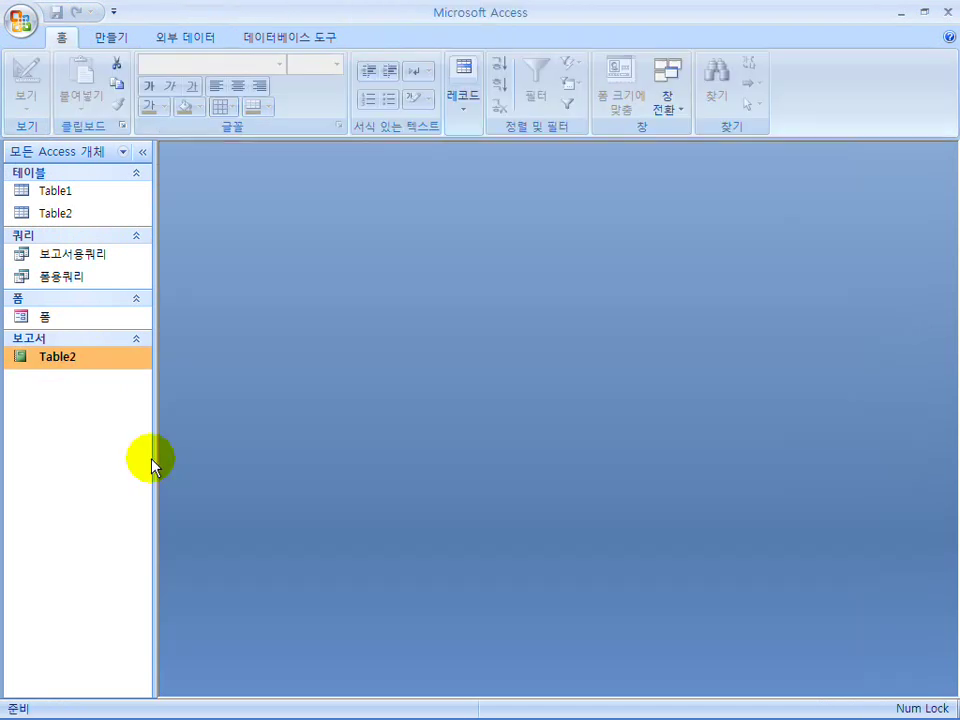
right_click(70, 361)
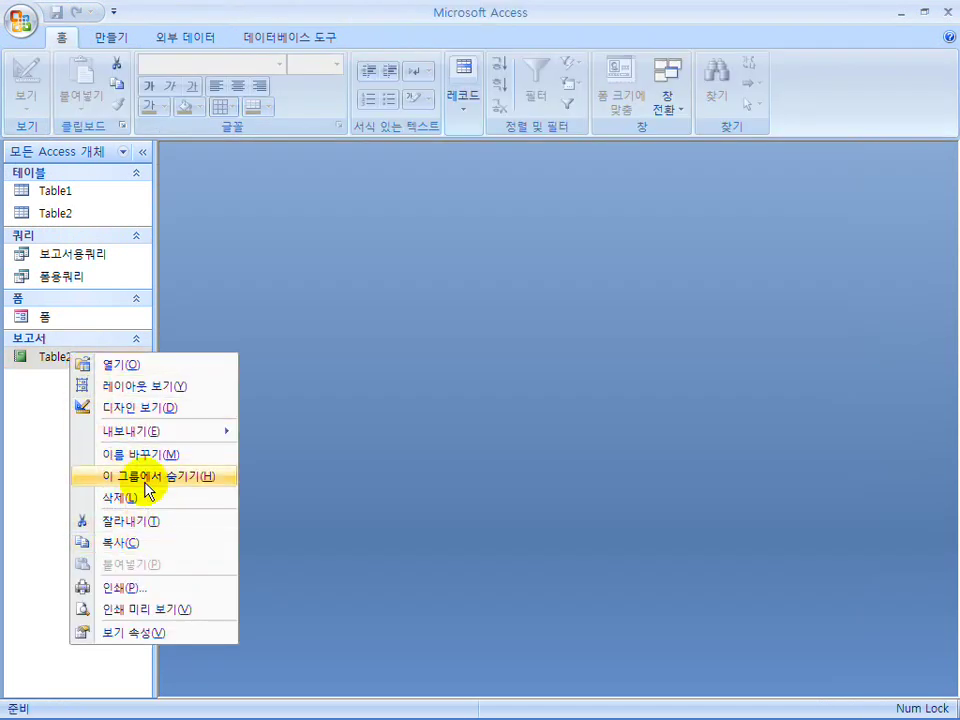
left_click(165, 454)
type("qhrht")
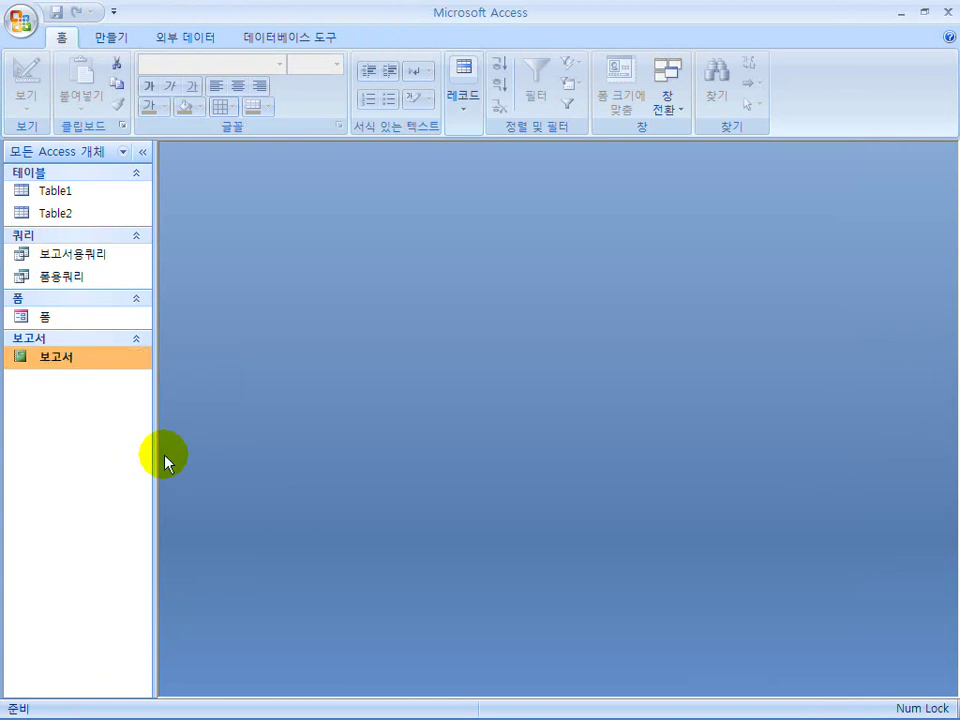
Open the form 폼 in design view, add a form header and footer, and enlarge the header to about 6 cm high.
double_click(61, 326)
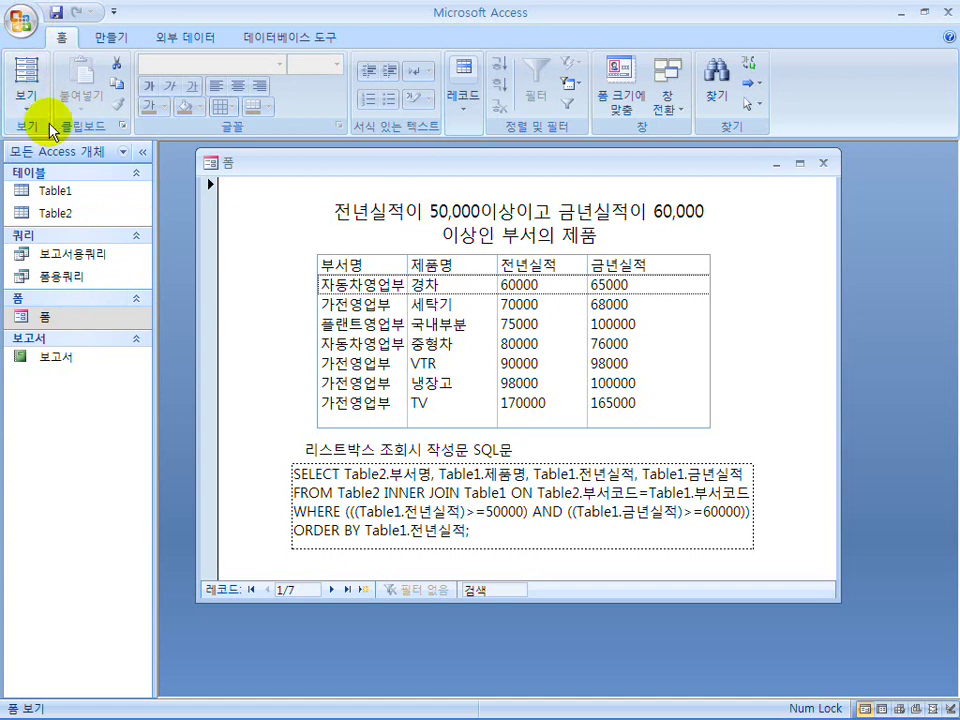
left_click(28, 112)
left_click(80, 346)
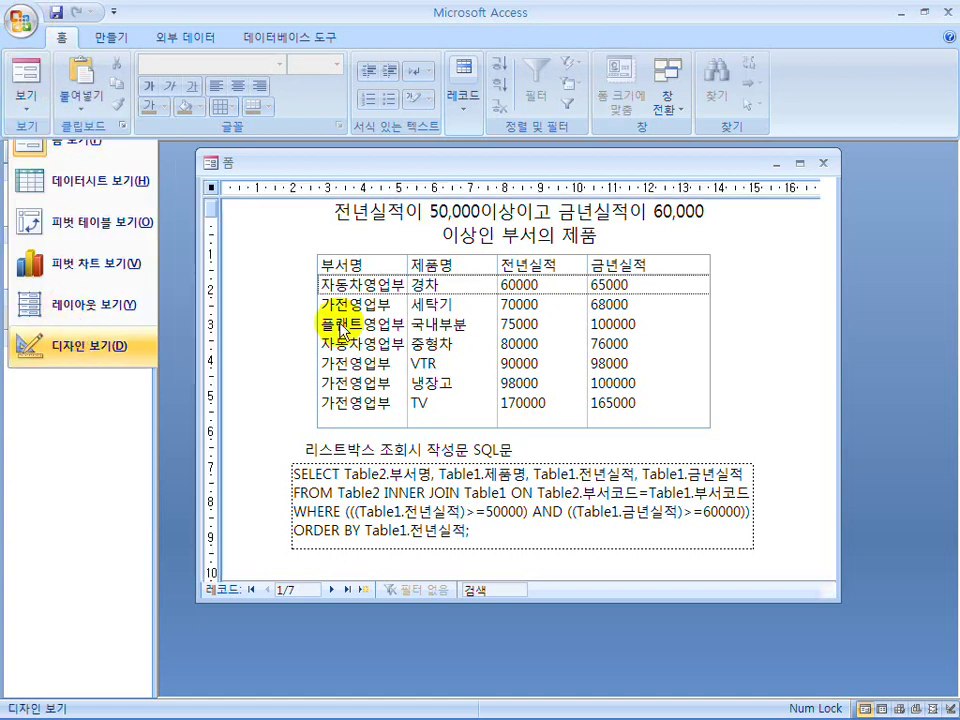
right_click(337, 213)
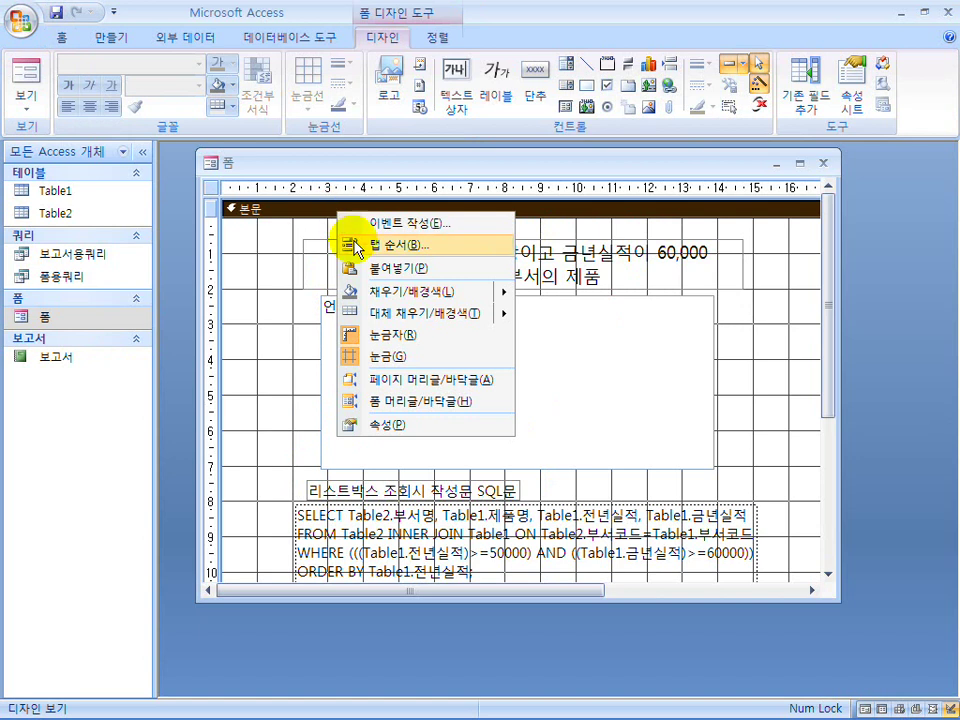
left_click(407, 401)
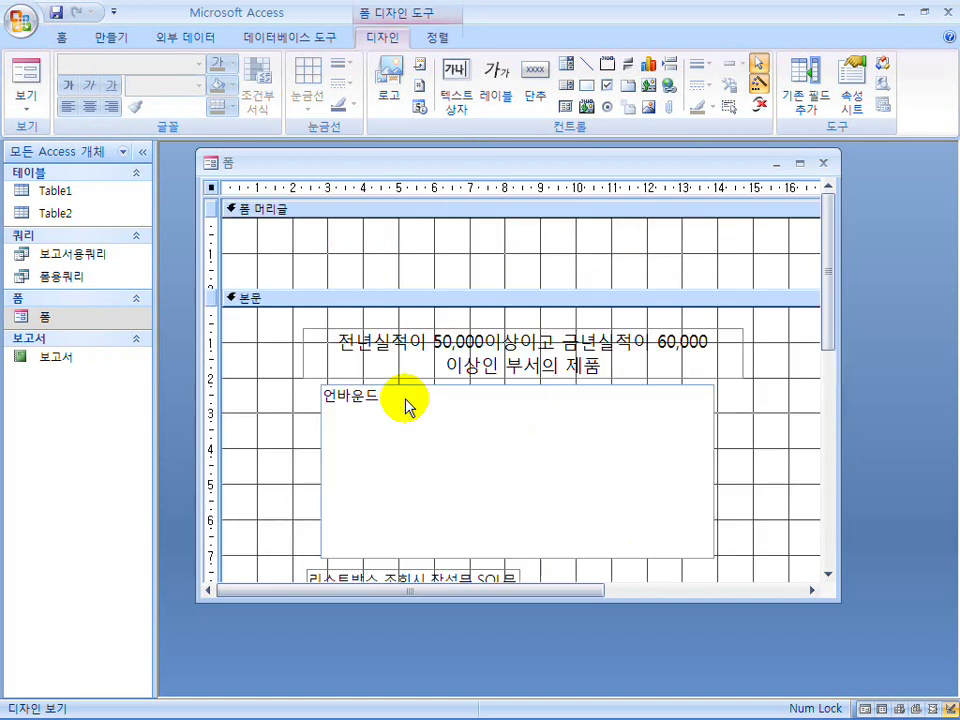
left_click_drag(358, 293, 356, 437)
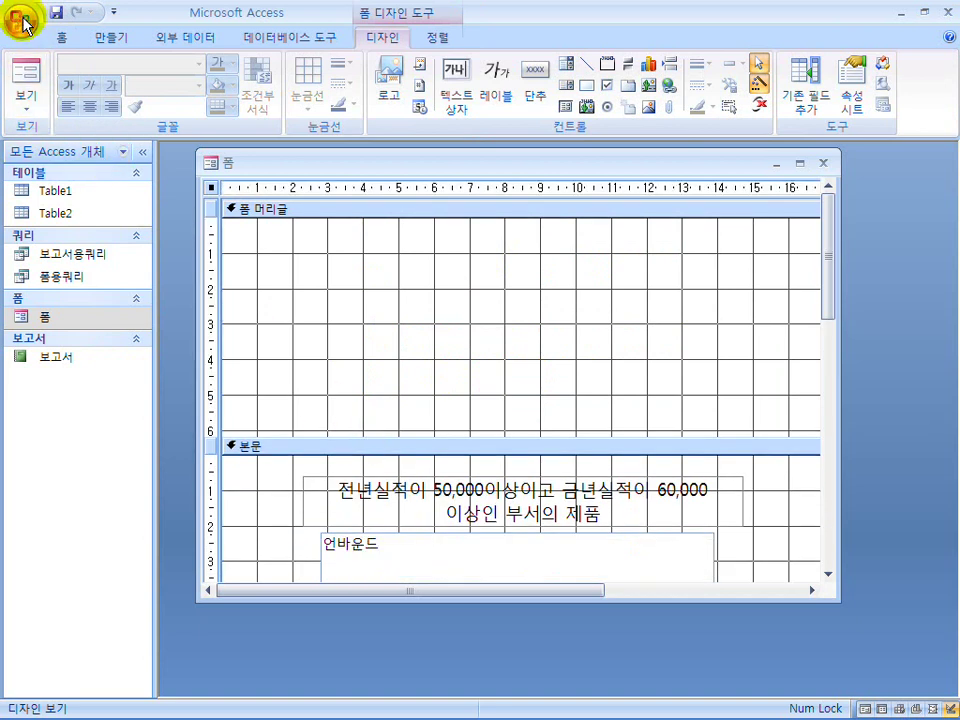
Open the print settings for the form, choose printing by page range, and cancel without printing.
left_click(247, 88)
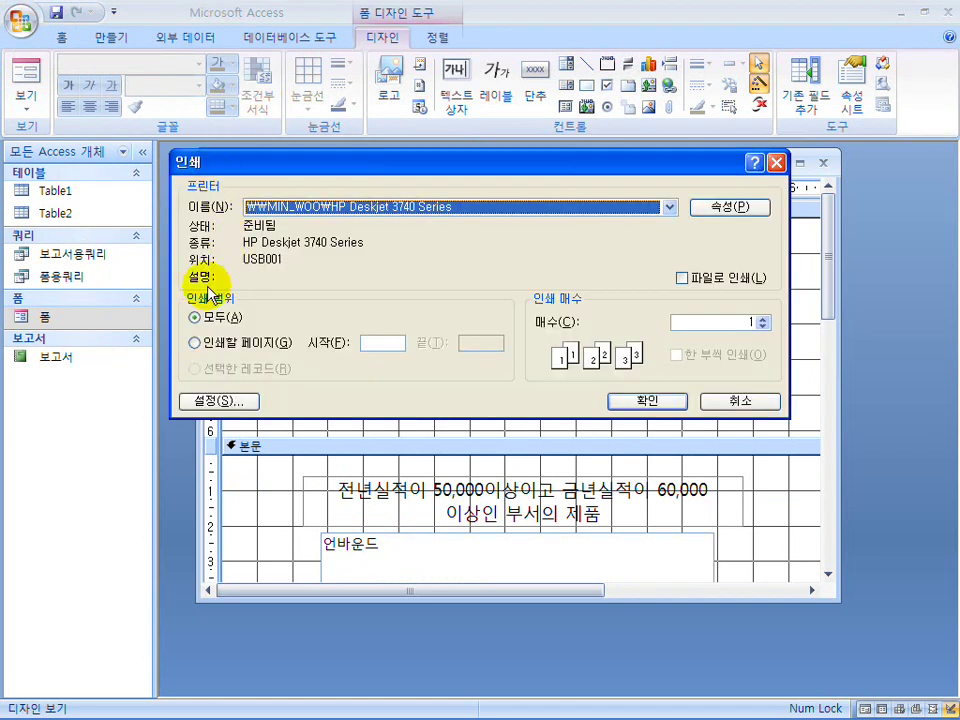
left_click(206, 344)
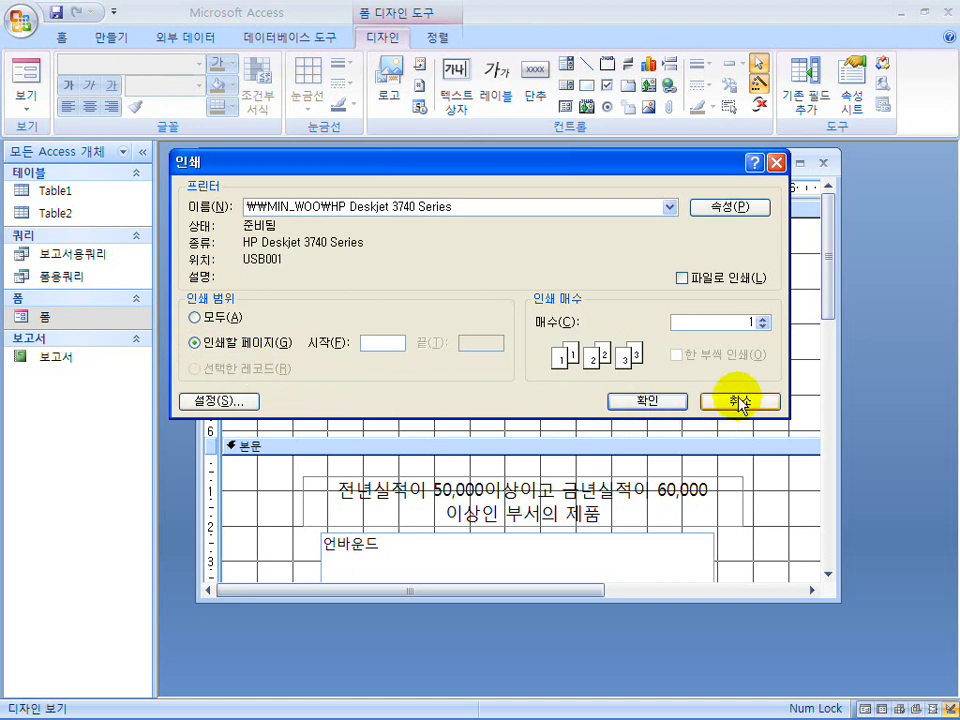
left_click(740, 403)
Show the form in form view, choose to print only the selected record in the print settings, and cancel.
left_click(28, 70)
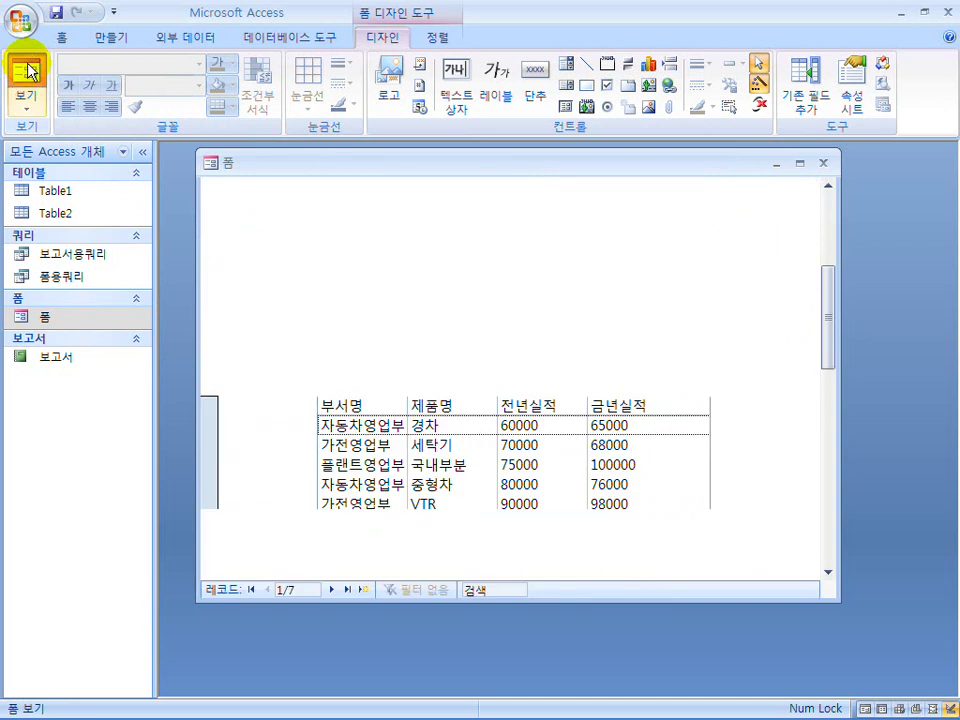
left_click_drag(828, 330, 840, 382)
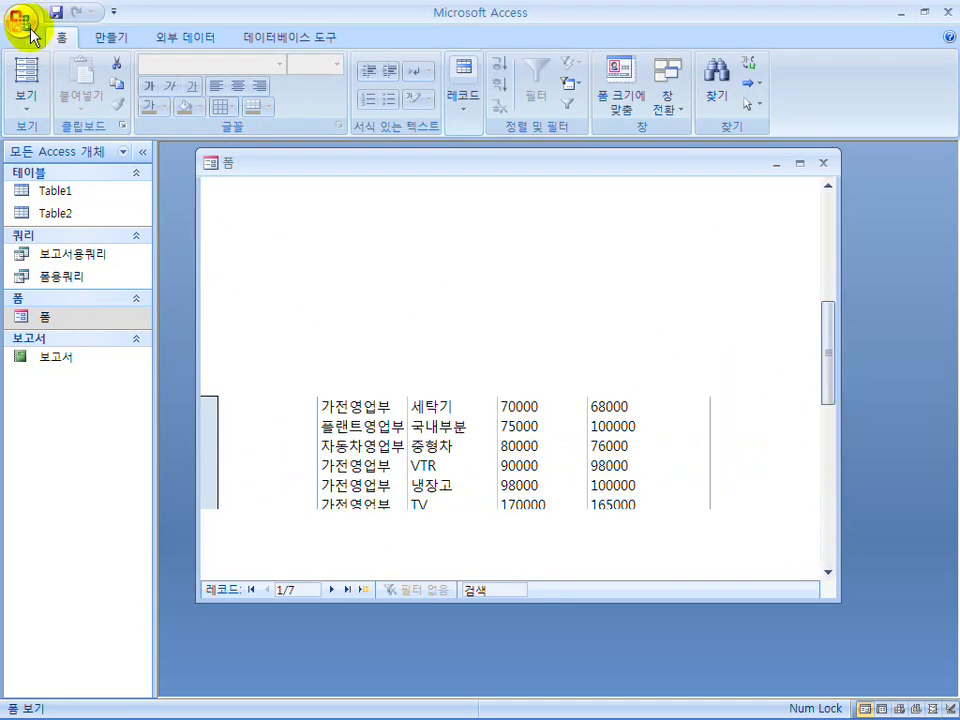
key("ctrl+p")
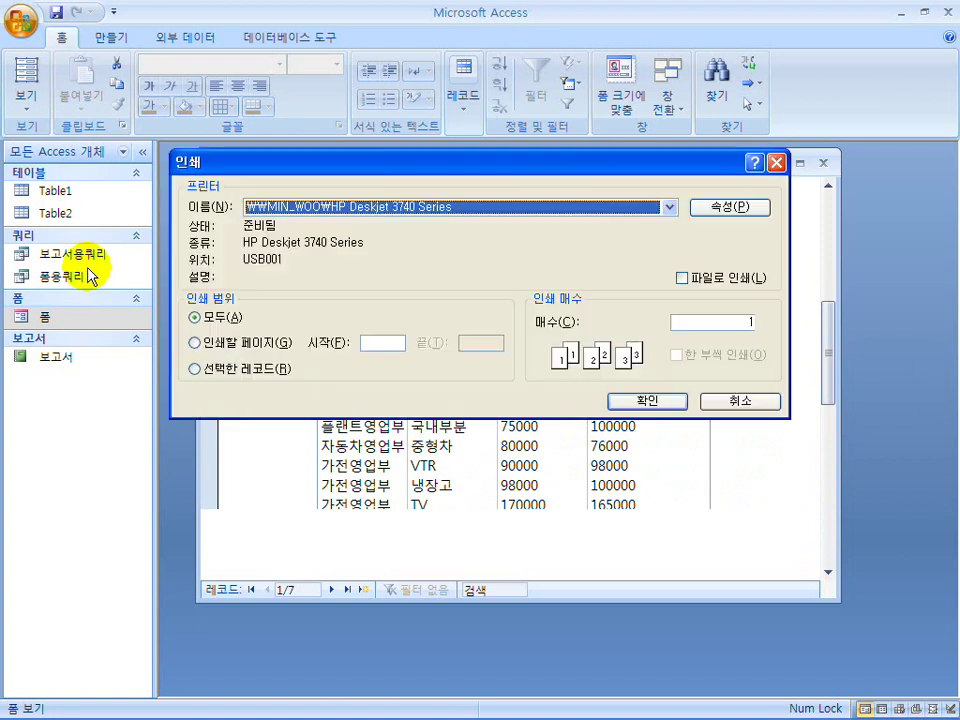
left_click(263, 370)
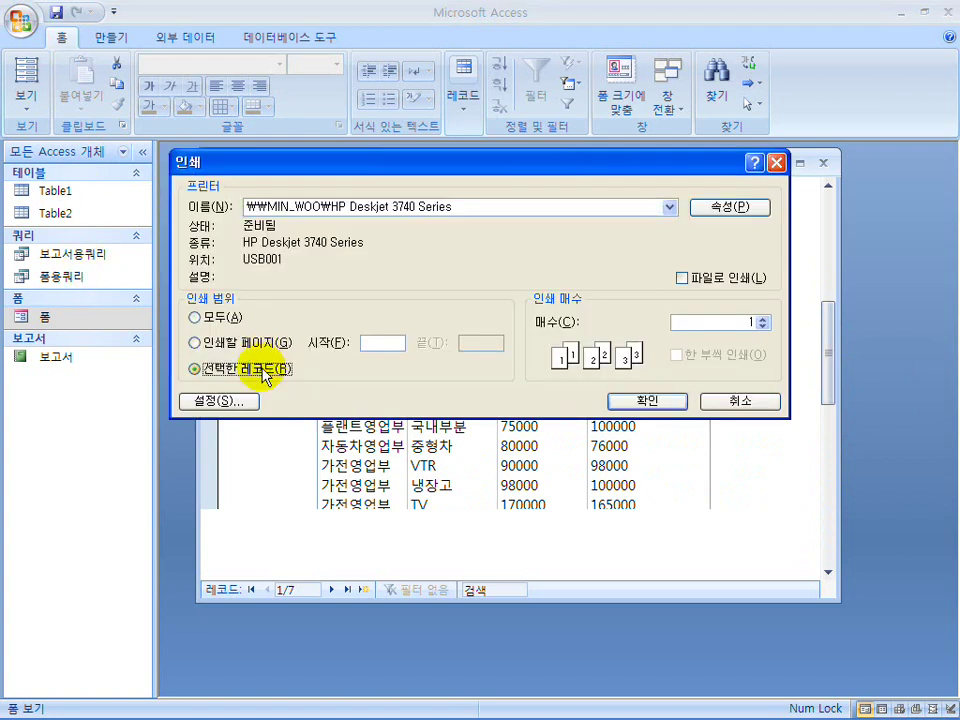
left_click(766, 407)
Close the form and save its design changes.
left_click(825, 165)
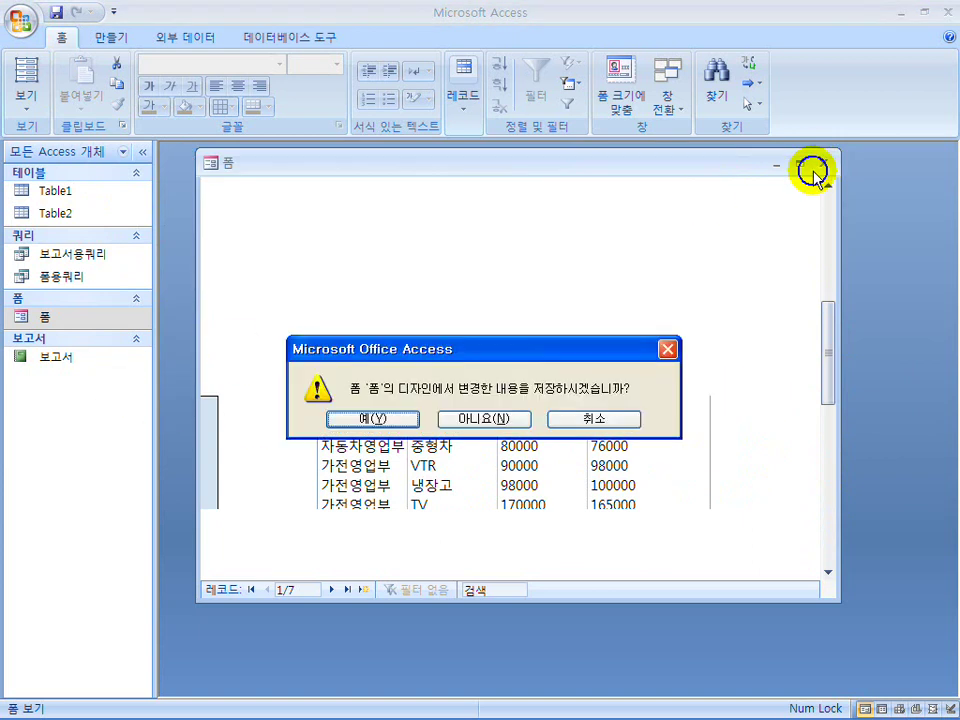
left_click(373, 419)
Open the report 보고서 in print preview and reduce the zoom to 70% to inspect the whole page layout.
left_click(64, 358)
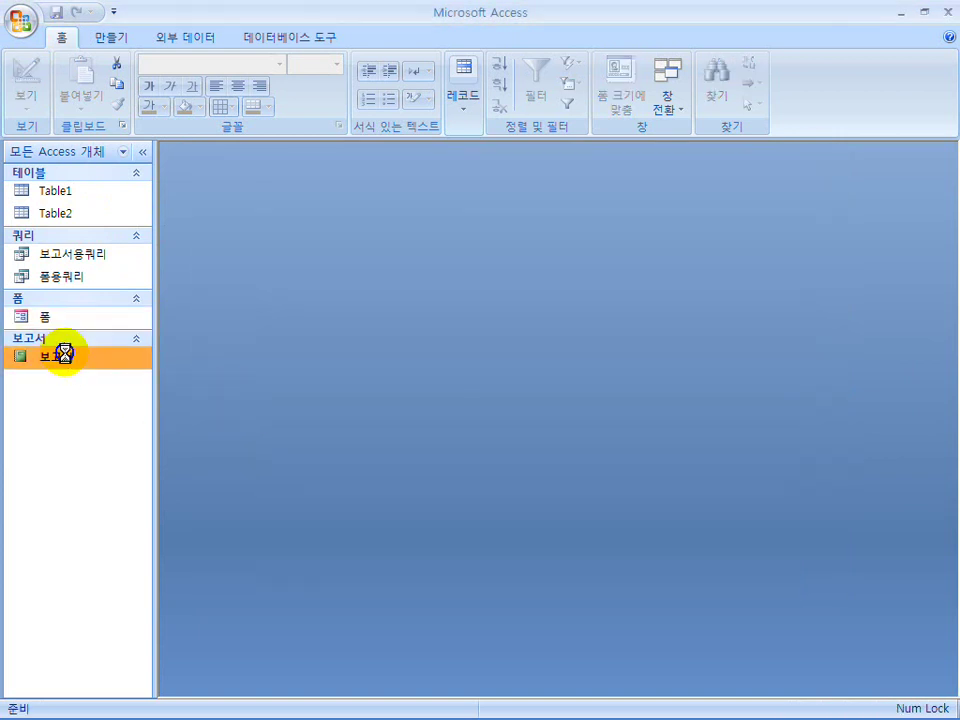
double_click(64, 358)
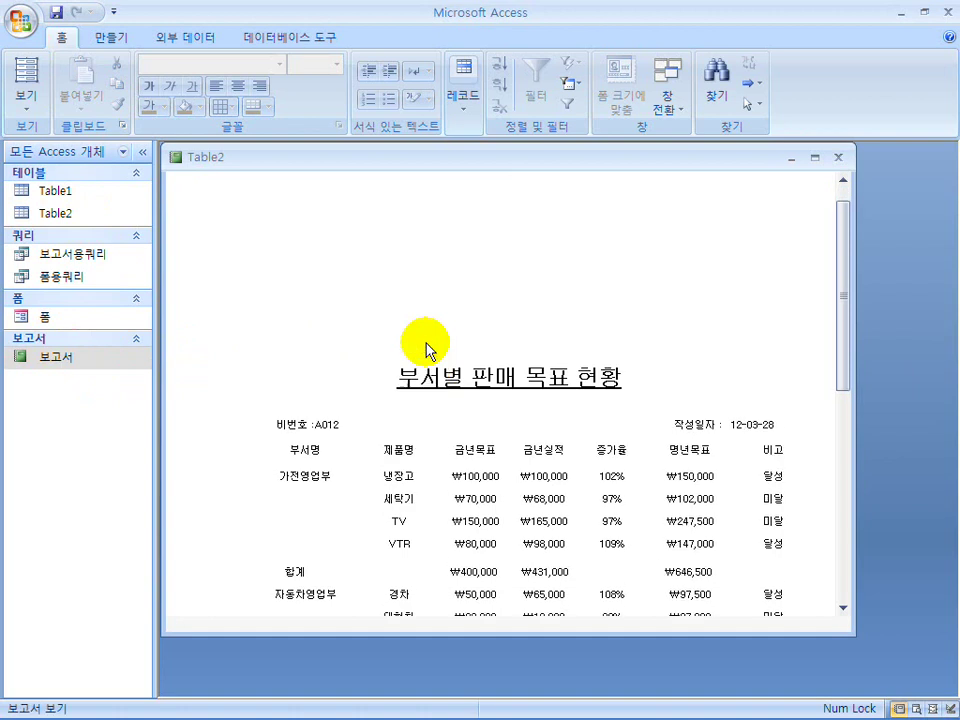
scroll(428, 350, "up", 1)
left_click(28, 112)
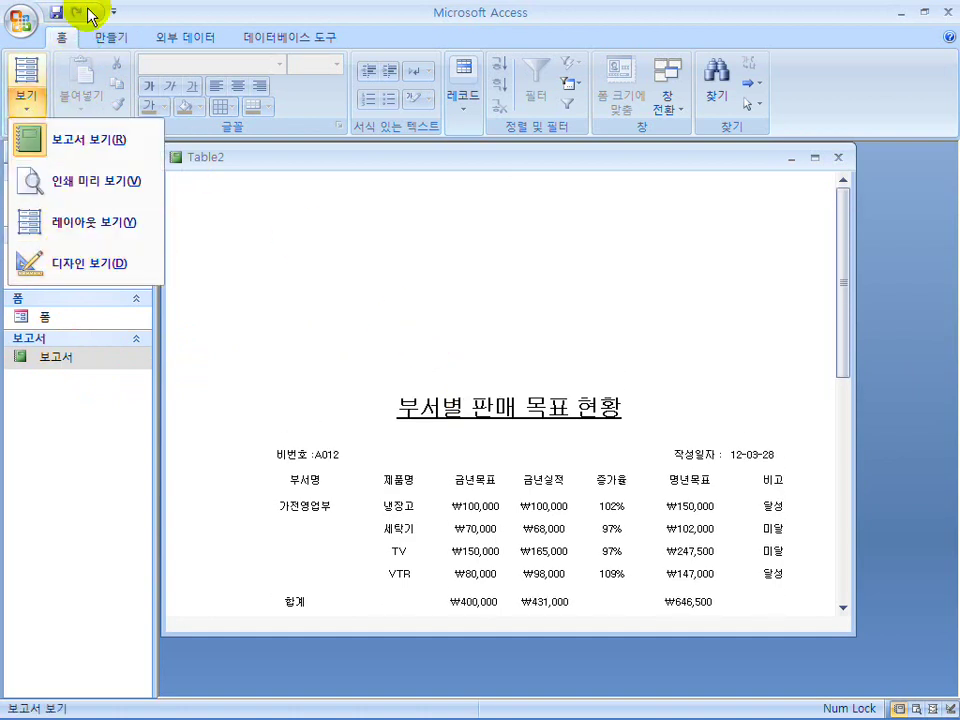
left_click(61, 186)
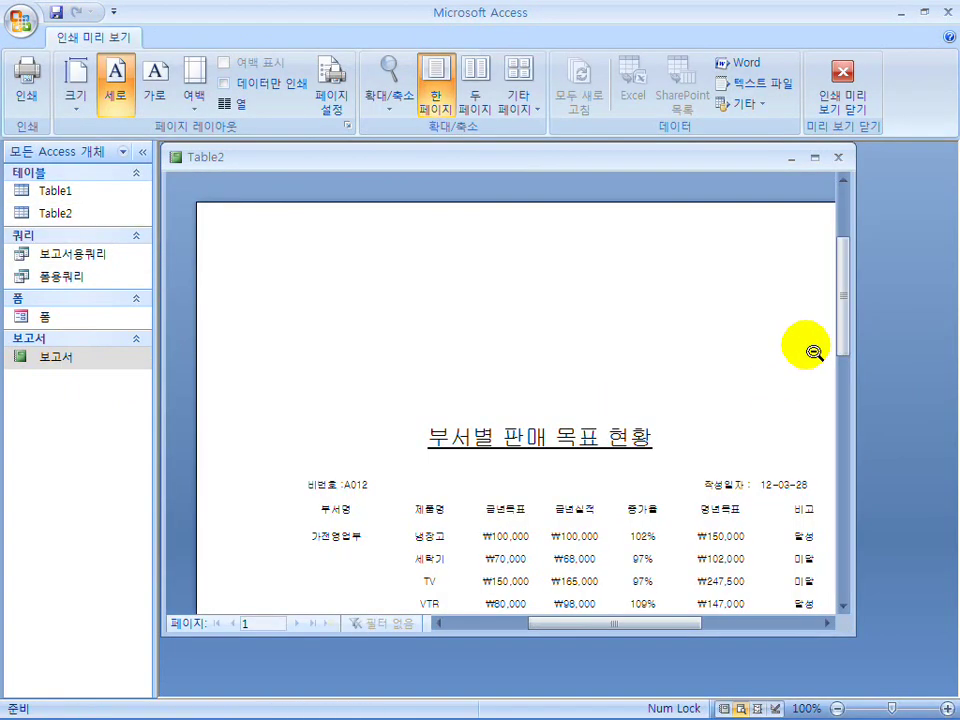
left_click_drag(840, 306, 837, 328)
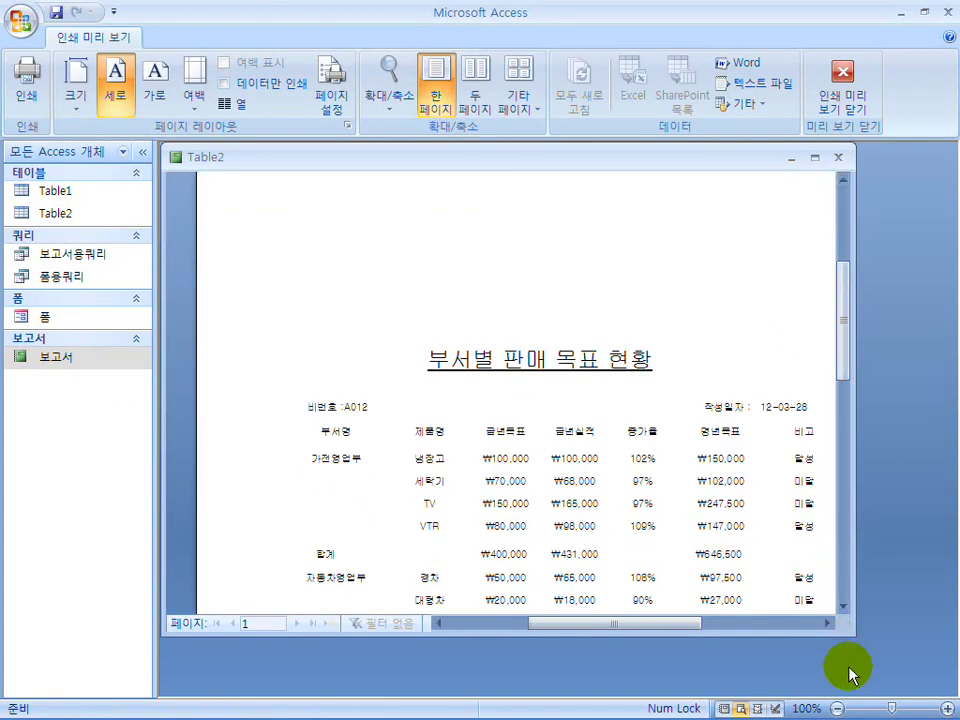
left_click(838, 708)
left_click(838, 708)
left_click(838, 708)
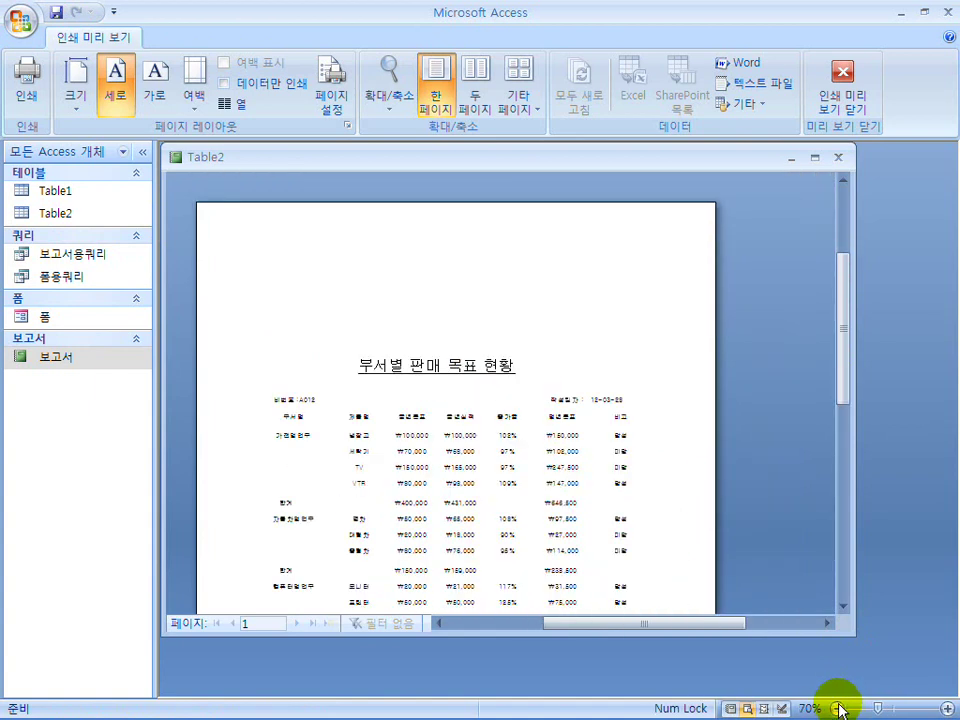
left_click_drag(846, 381, 838, 410)
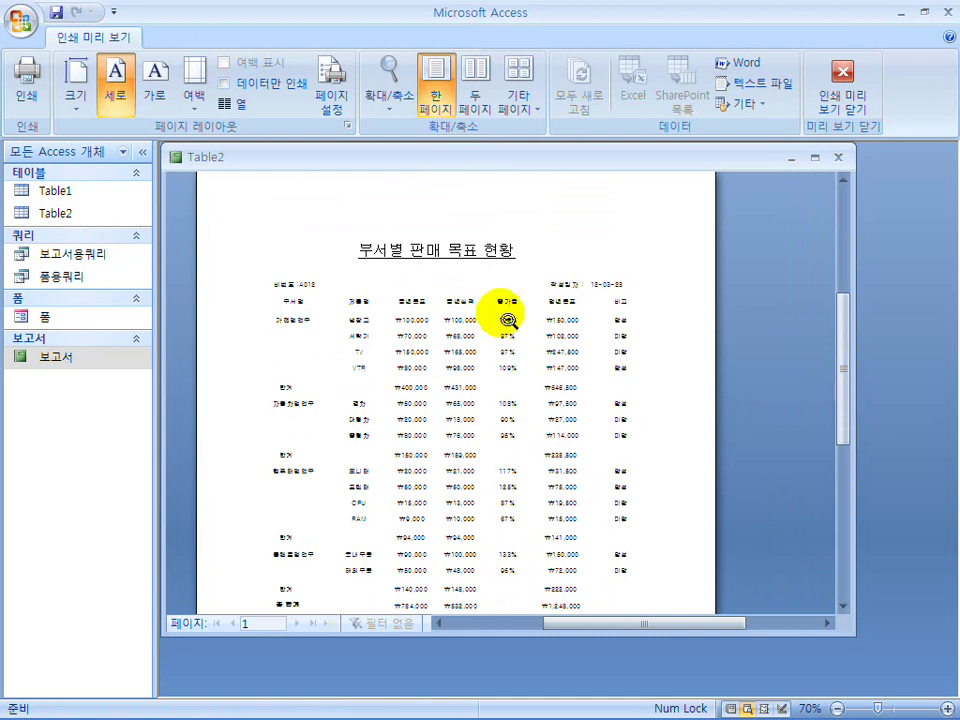
Apply the margin preset with 25.4 mm bottom and 19.05 mm side margins, and set the report's top margin to 60 mm.
left_click(194, 92)
left_click(214, 300)
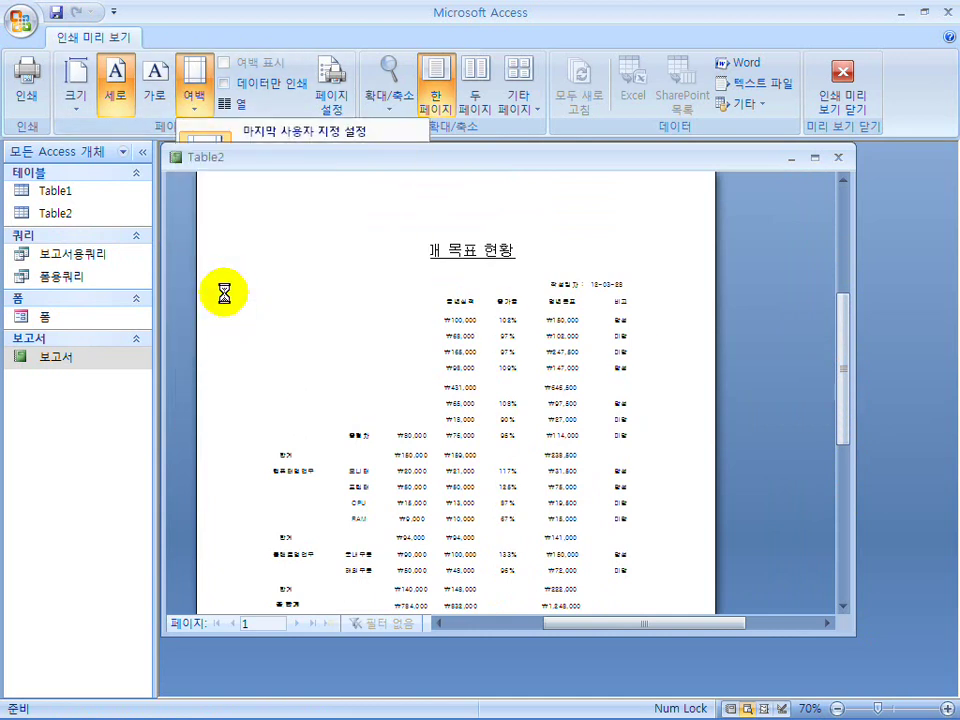
left_click_drag(846, 336, 840, 289)
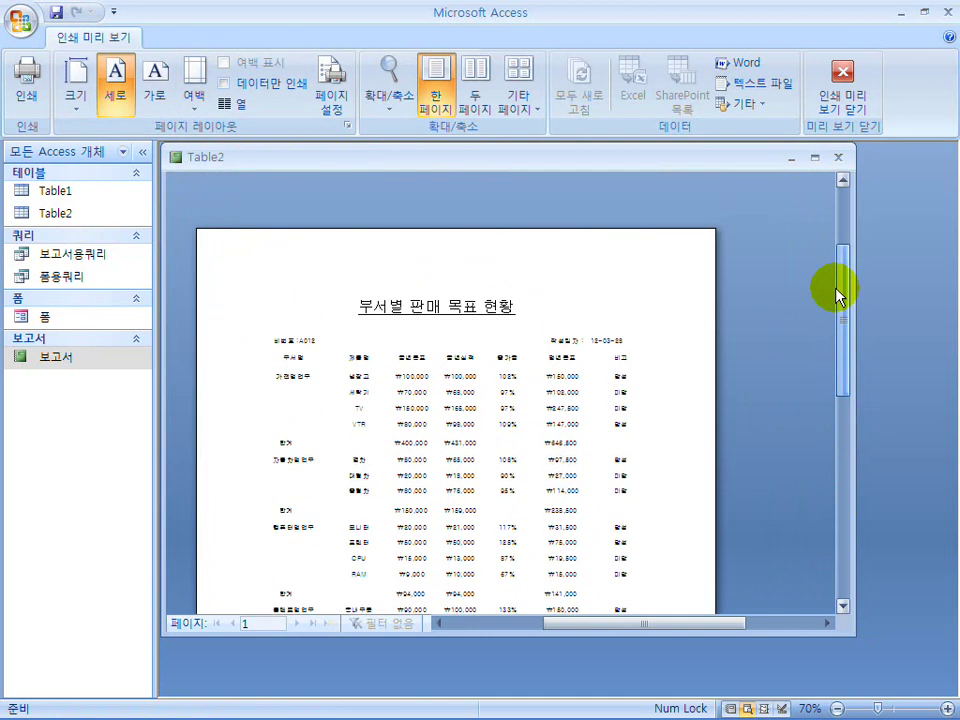
left_click(332, 96)
left_click_drag(441, 206, 340, 207)
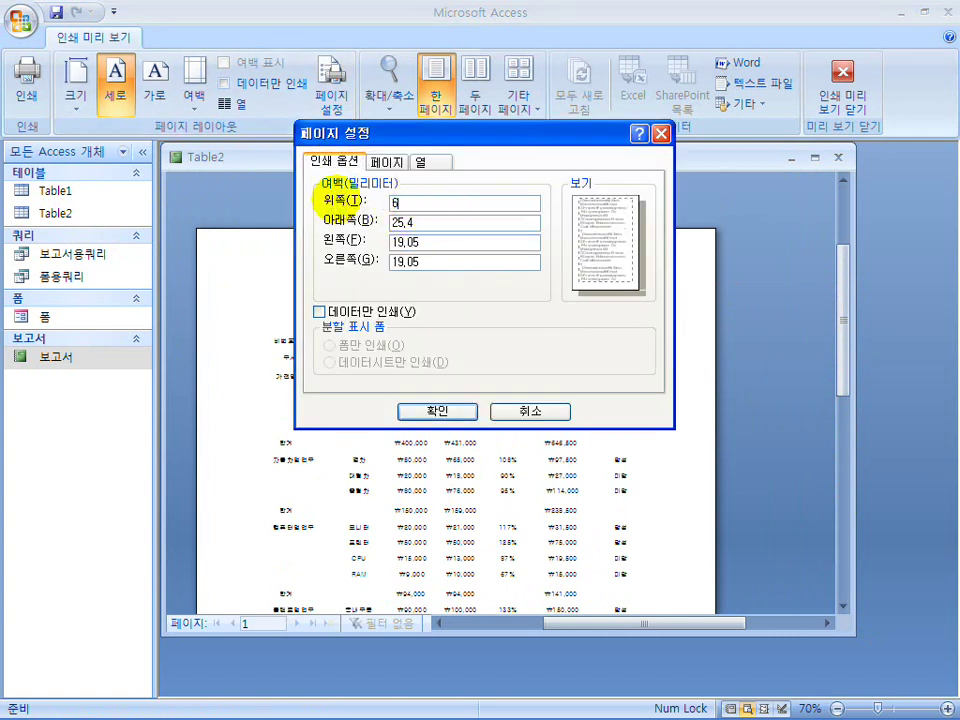
key("Return")
Restrict the report's print range to pages 1 to 1, cancel printing, and close the report.
left_click(26, 80)
left_click(381, 344)
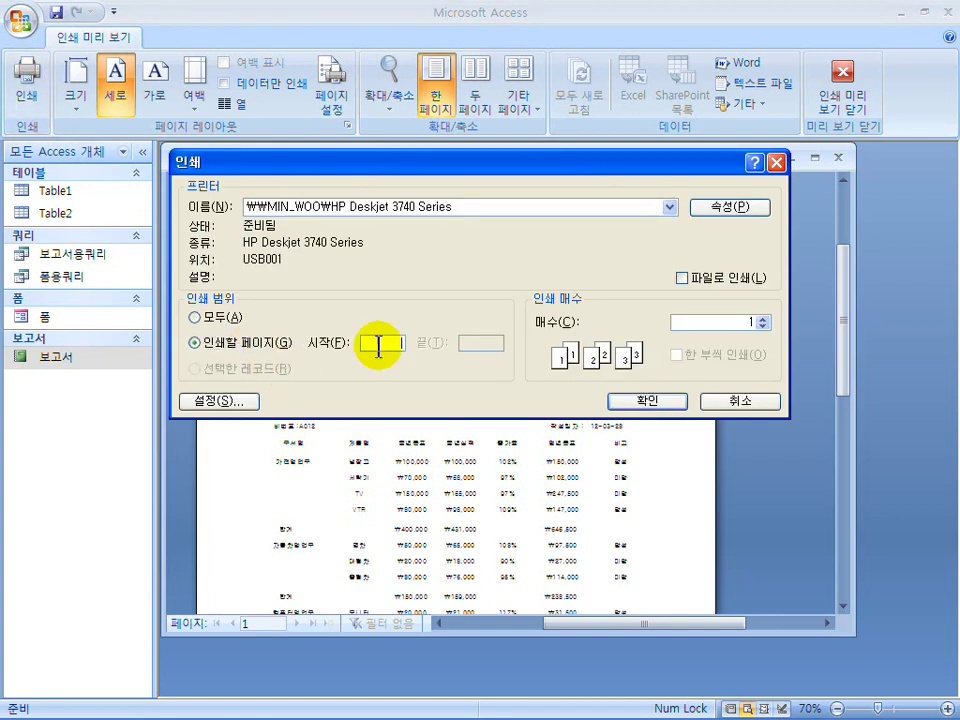
type("11")
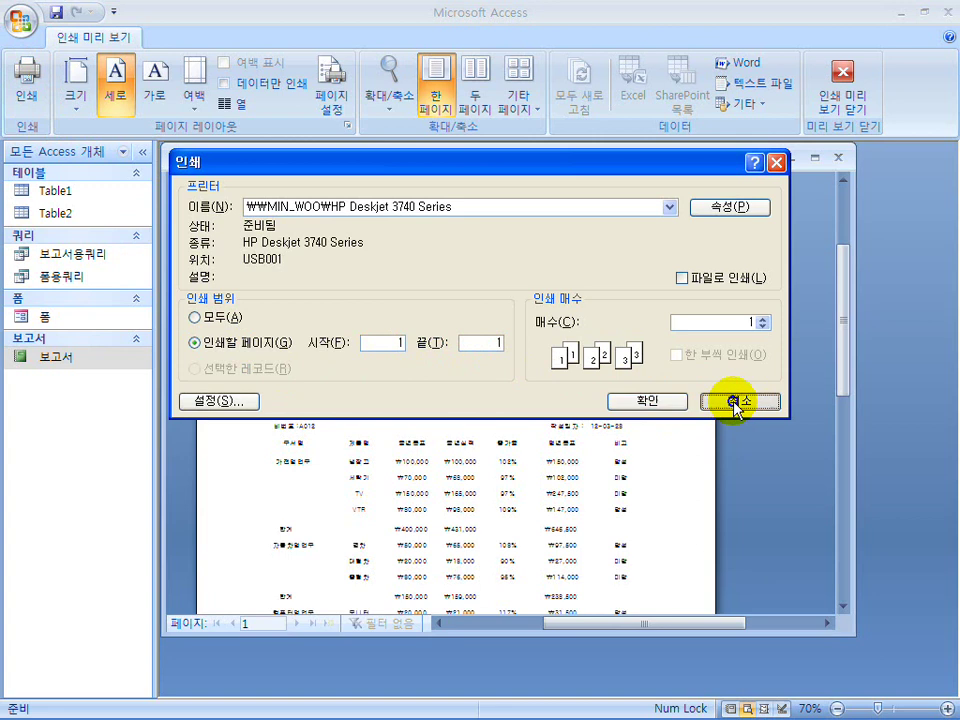
left_click(737, 404)
left_click(838, 160)
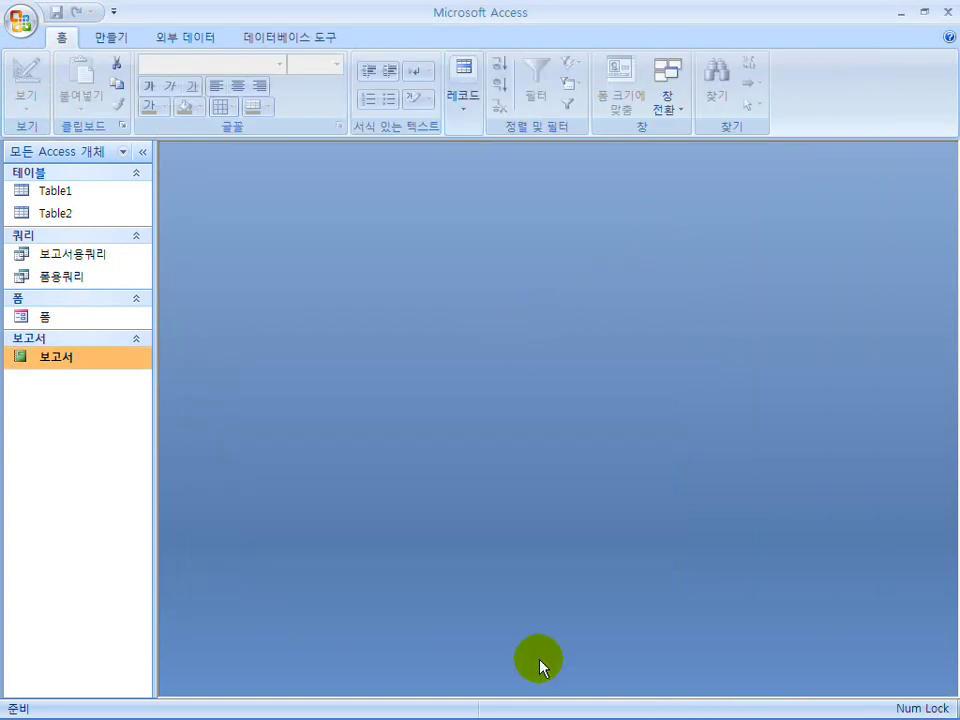
Switch to the exam solution slide show and review the slides on tables, relationships, the form query, form design and form printing.
key("super")
left_click(611, 707)
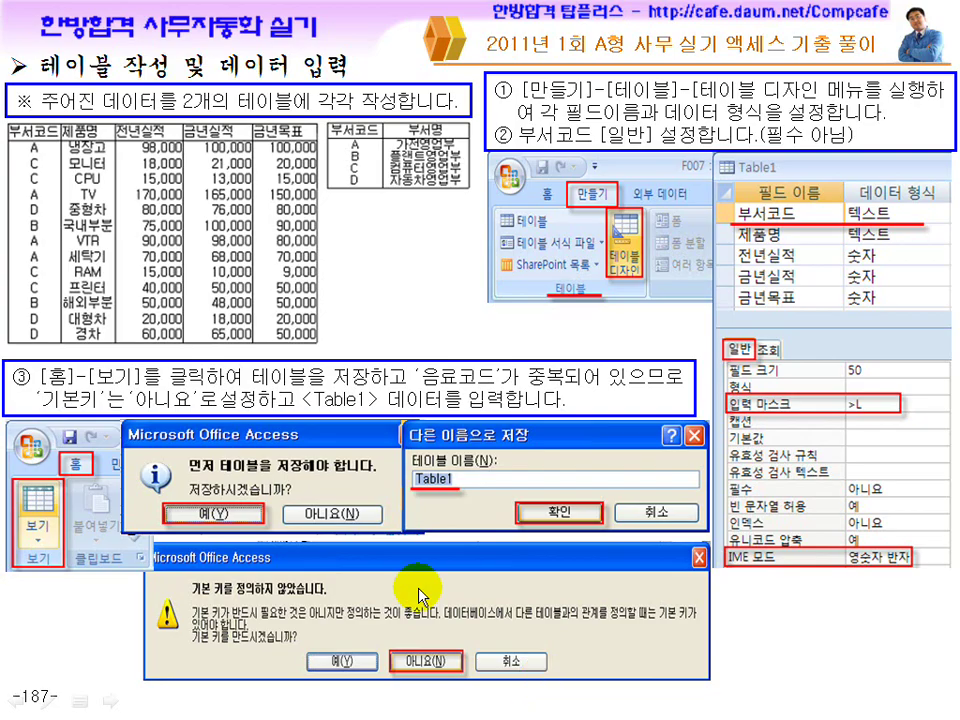
left_click(443, 462)
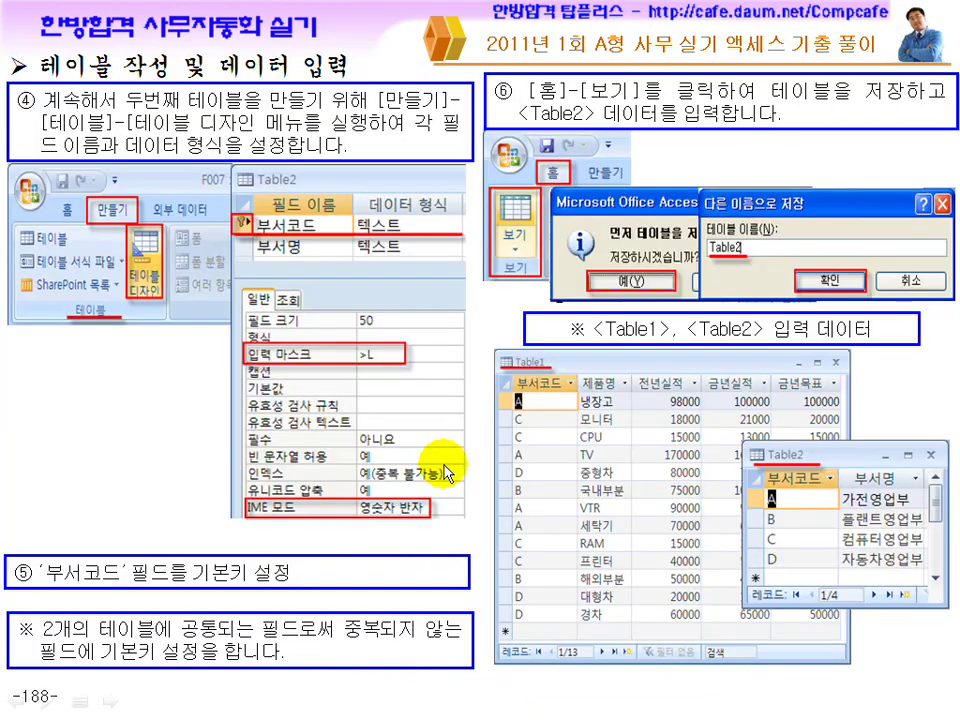
left_click(443, 468)
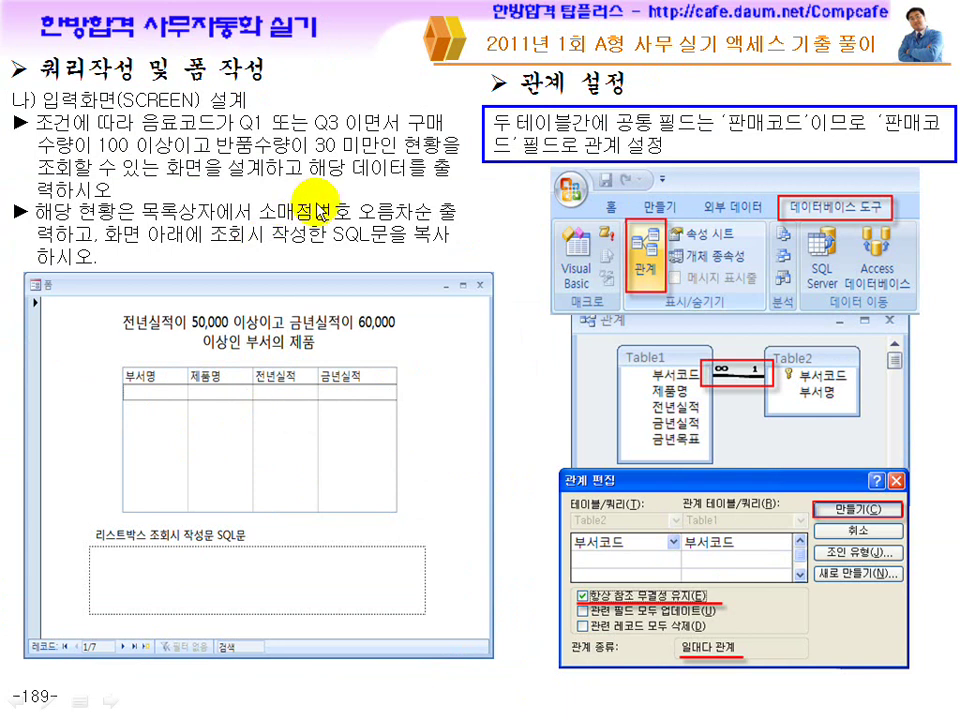
left_click(301, 305)
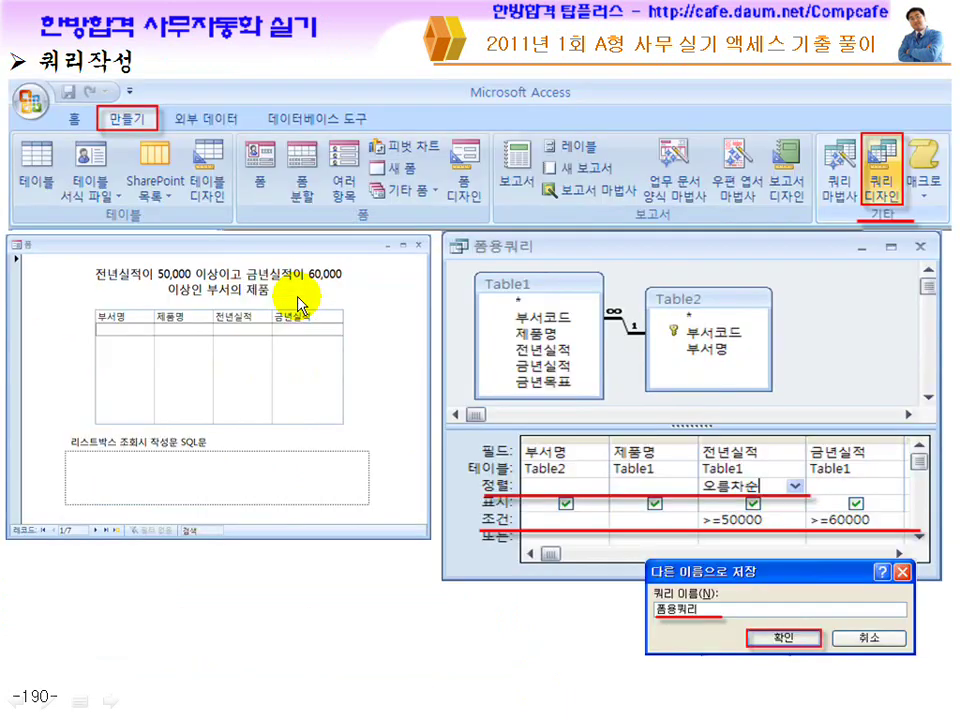
left_click(301, 305)
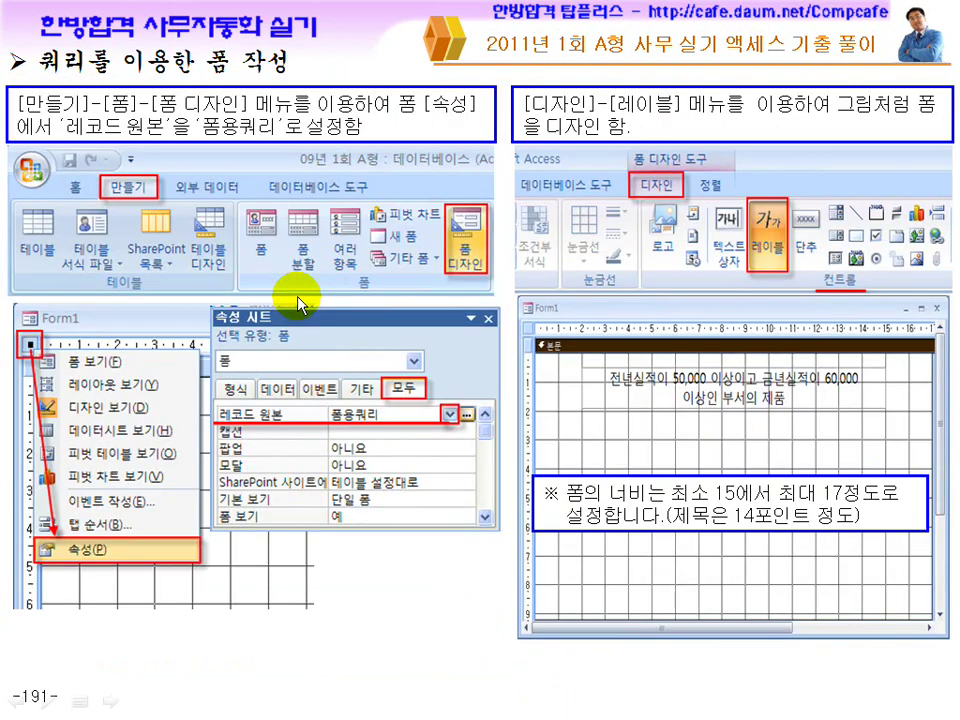
left_click(298, 291)
left_click(299, 292)
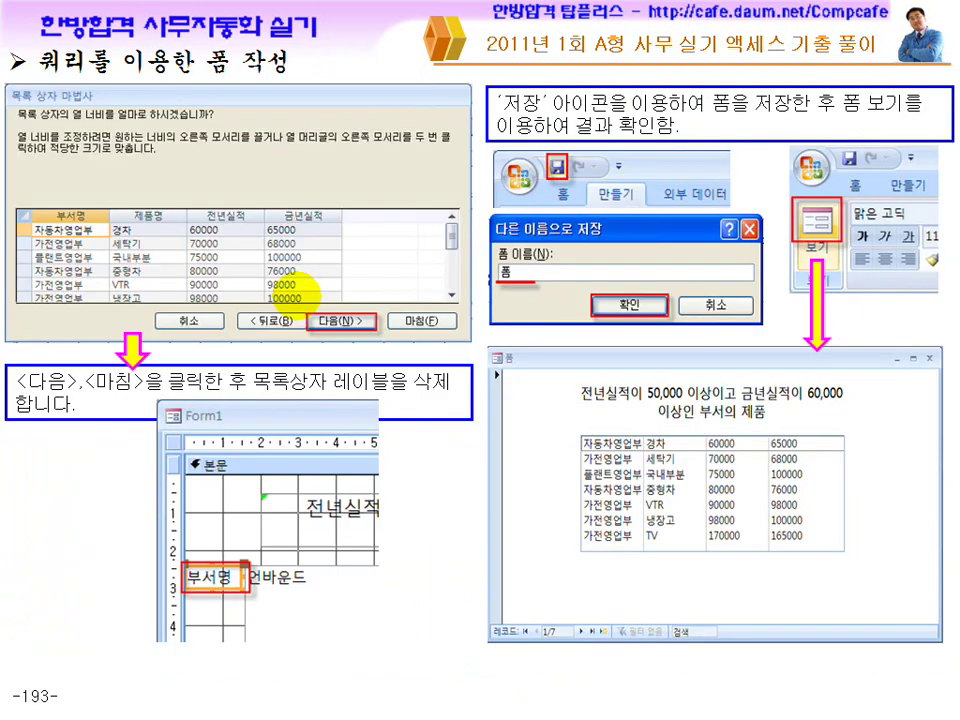
left_click(298, 292)
left_click(298, 292)
left_click(298, 292)
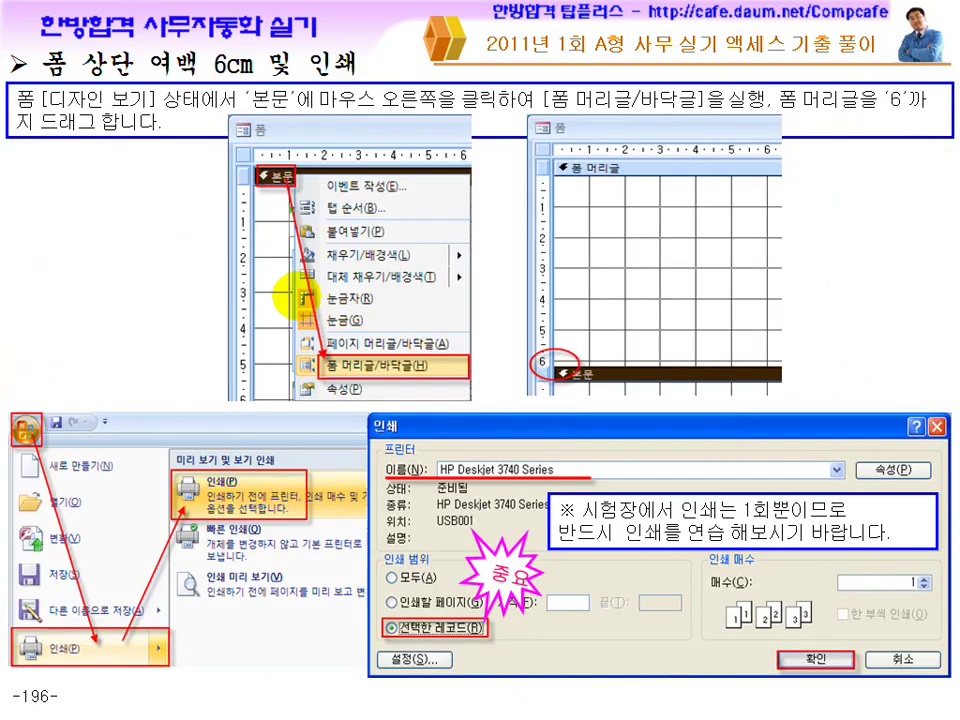
Advance through the report query slides to slide 199 on building the report from the query.
left_click(298, 292)
left_click(298, 292)
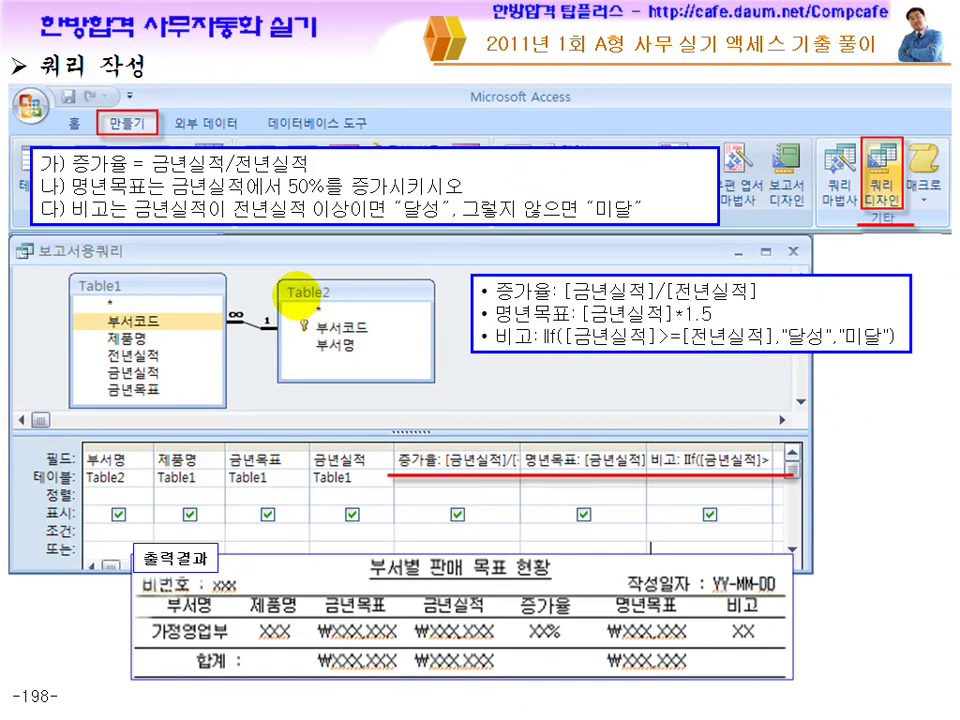
left_click(298, 292)
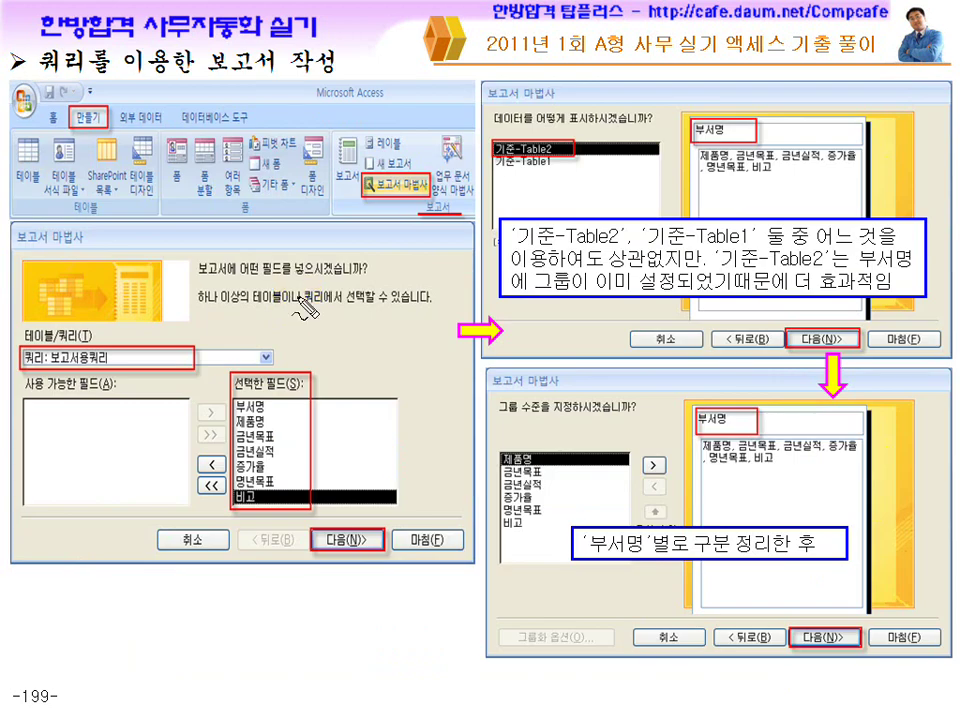
Mark the 기준-Table2 and 기준-Table1 options and the 부서명 grouping on slide 199 with the pen, and erase the ink.
mouse_move(590, 142)
left_mouse_down()
mouse_move(492, 160)
mouse_move(565, 176)
left_mouse_up()
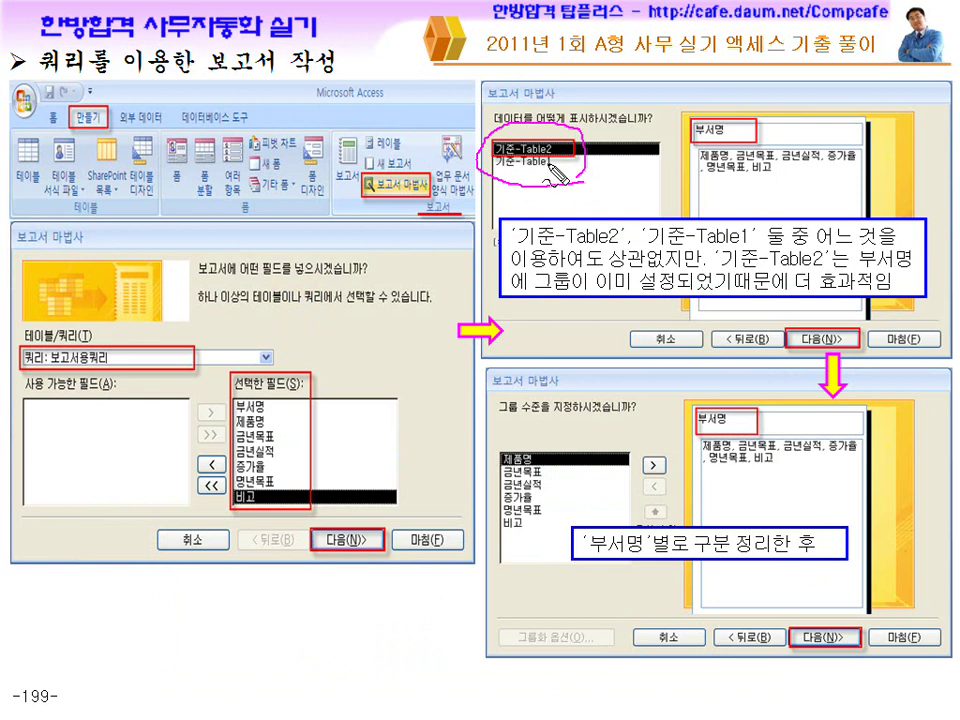
mouse_move(588, 146)
left_mouse_down()
mouse_move(603, 140)
mouse_move(611, 150)
left_mouse_up()
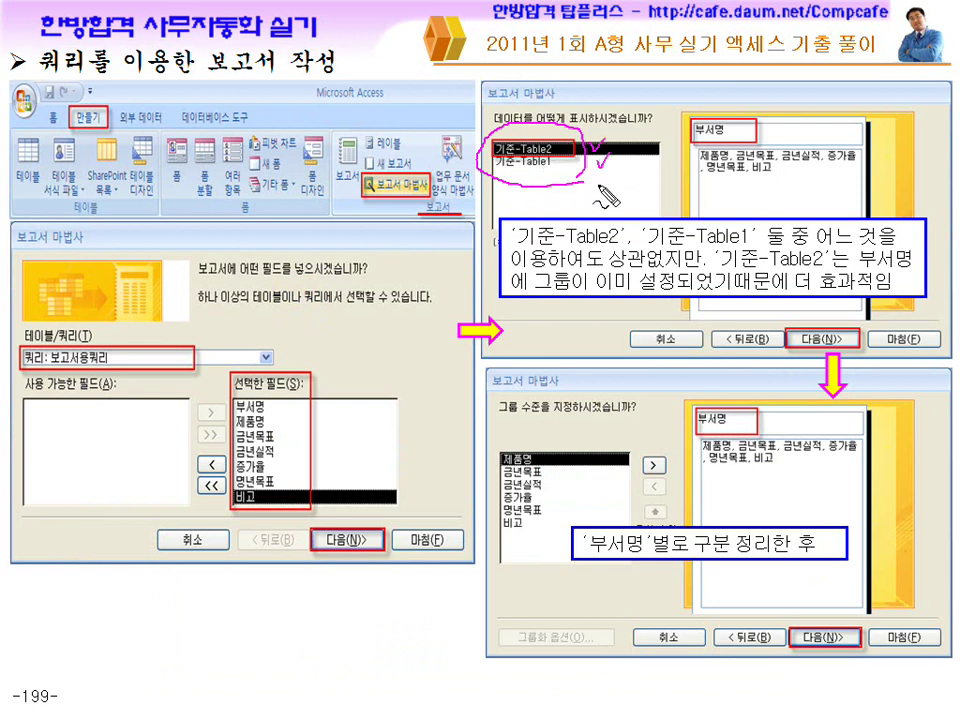
mouse_move(690, 155)
left_mouse_down()
mouse_move(750, 128)
mouse_move(700, 160)
left_mouse_up()
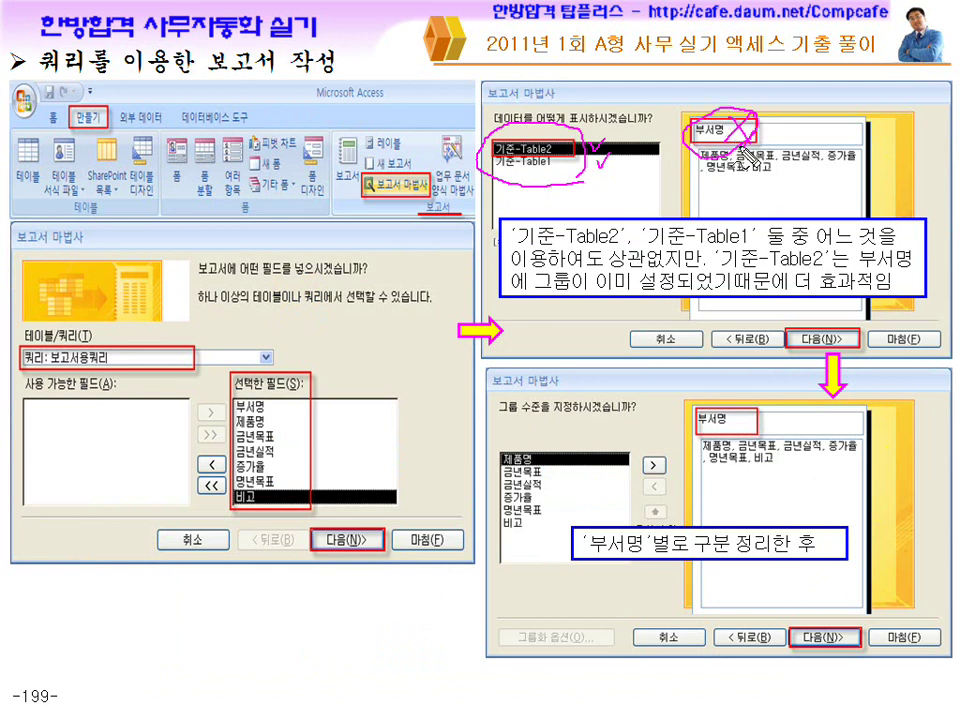
mouse_move(523, 170)
left_mouse_down()
mouse_move(557, 169)
mouse_move(571, 143)
left_mouse_up()
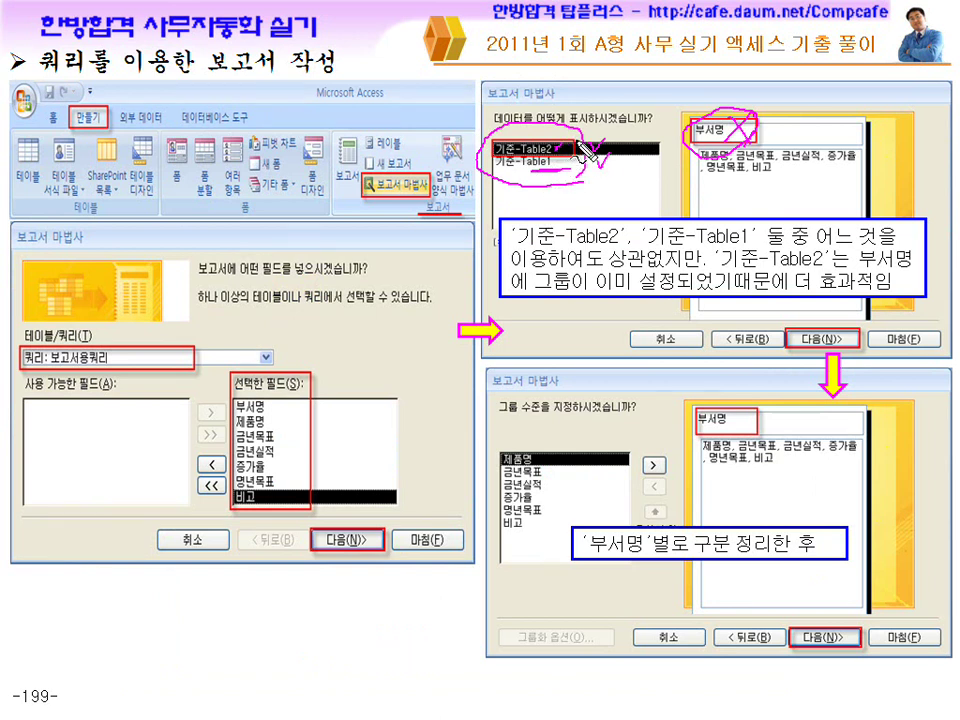
mouse_move(752, 384)
left_mouse_down()
mouse_move(705, 420)
mouse_move(758, 420)
left_mouse_up()
key("e")
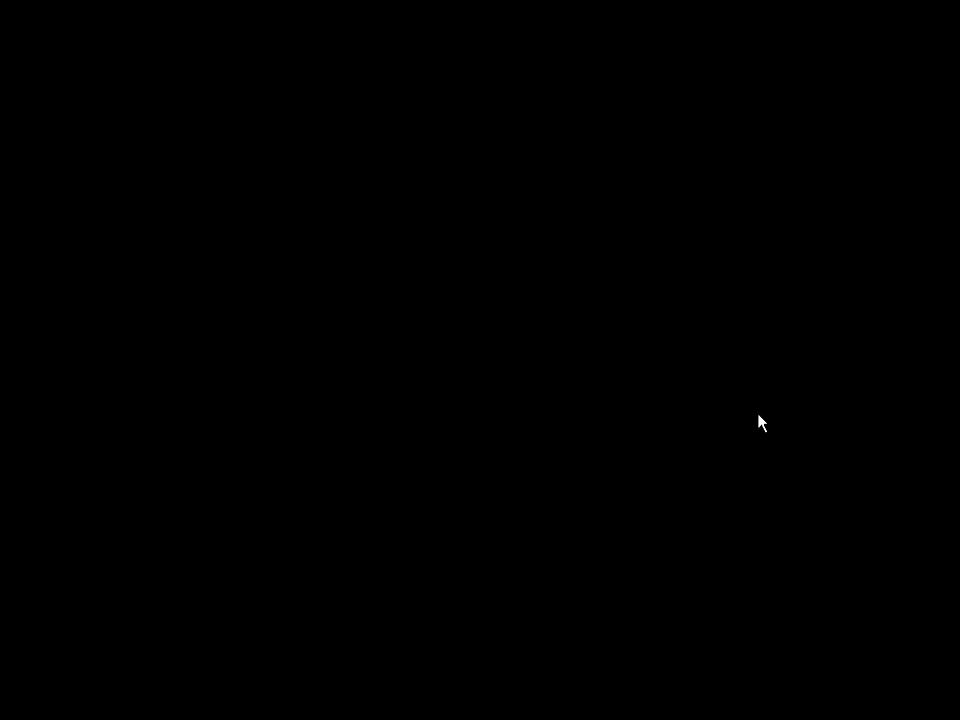
Review slides 200 to 204 on report summary options, grouping and sorting, control formats, the finished preview and print settings.
key("Page_Down")
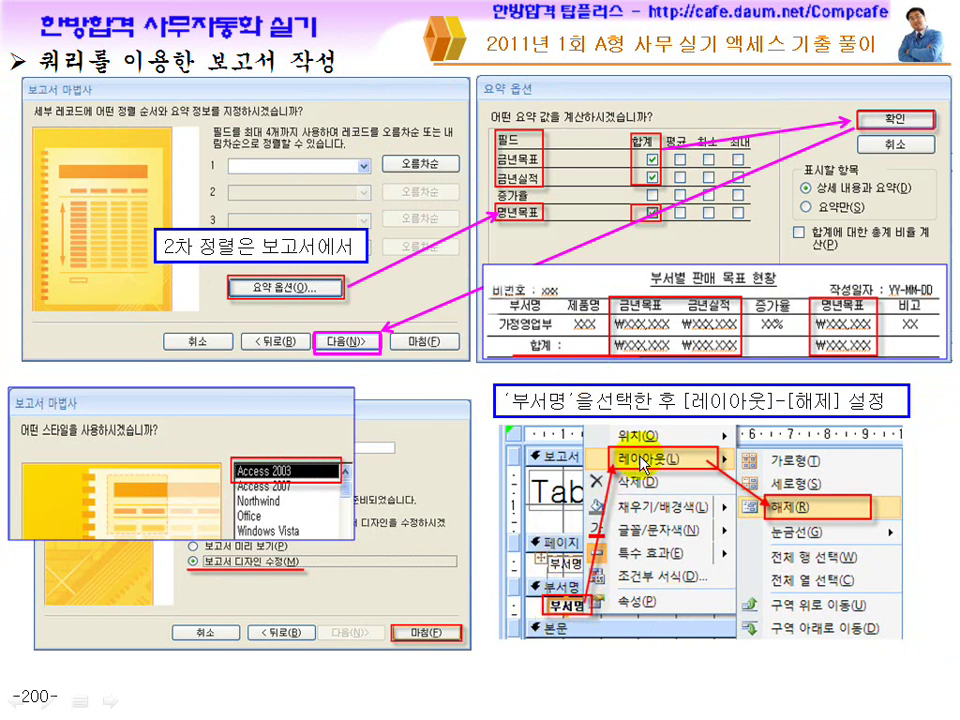
key("Page_Down")
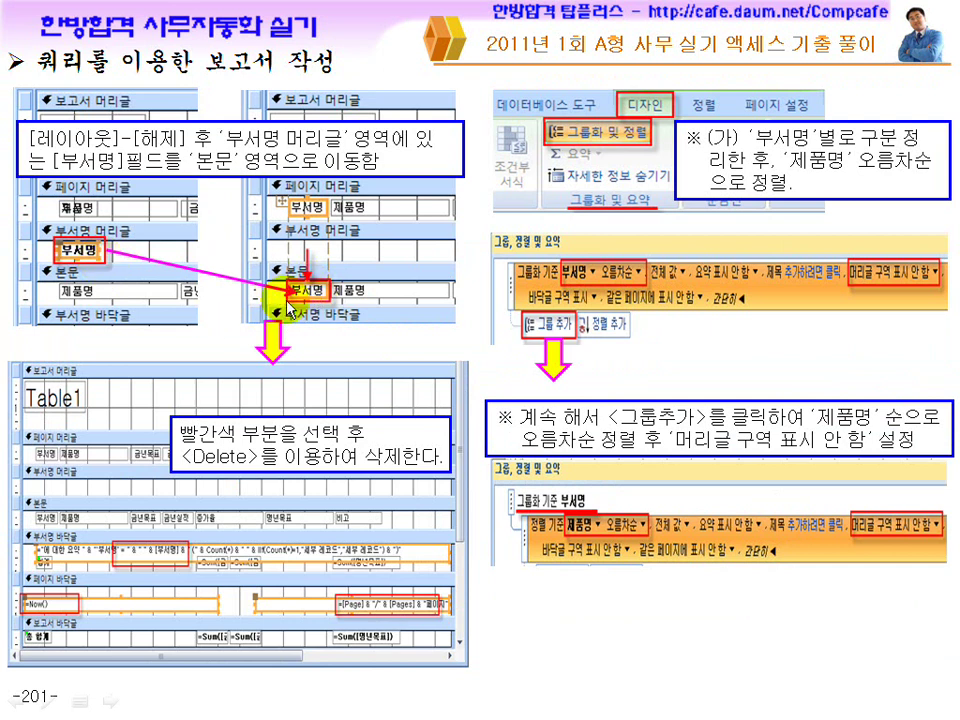
key("Page_Down")
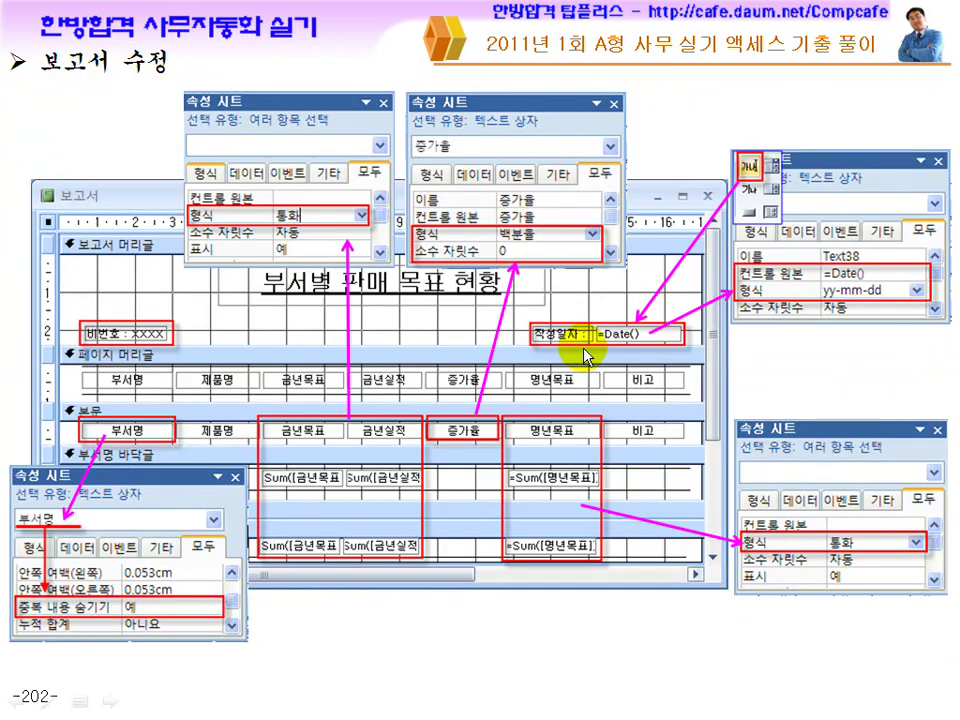
key("Page_Down")
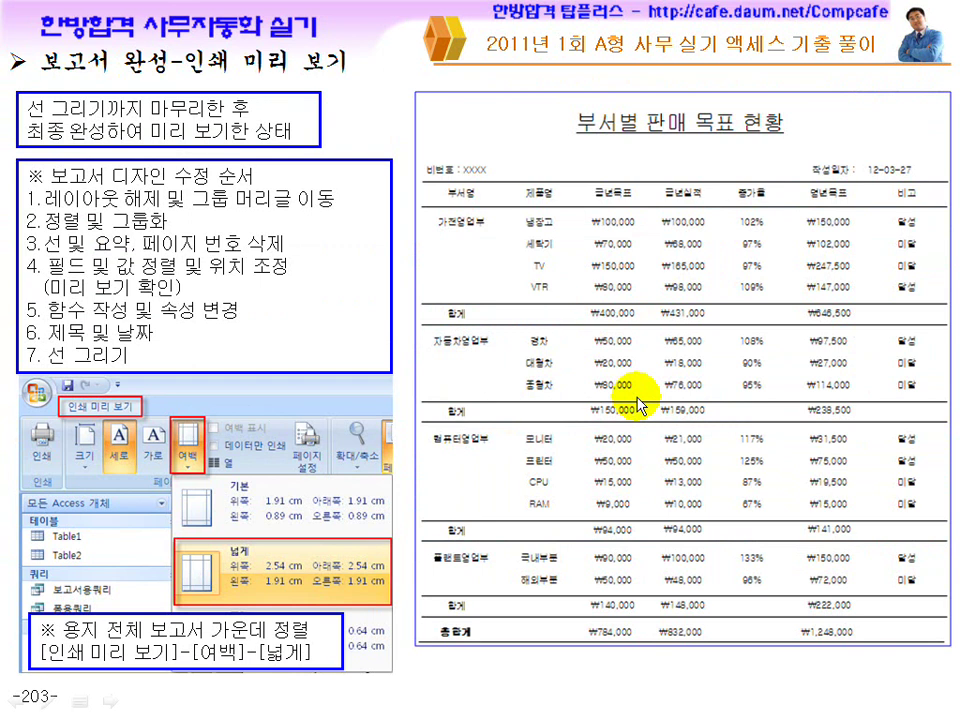
key("Page_Down")
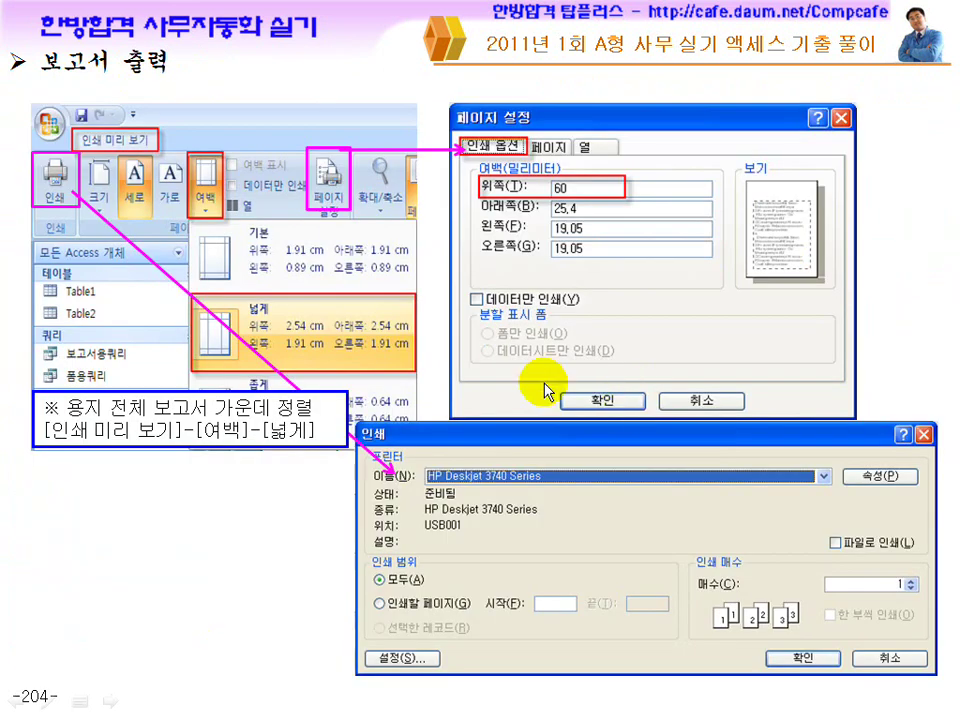